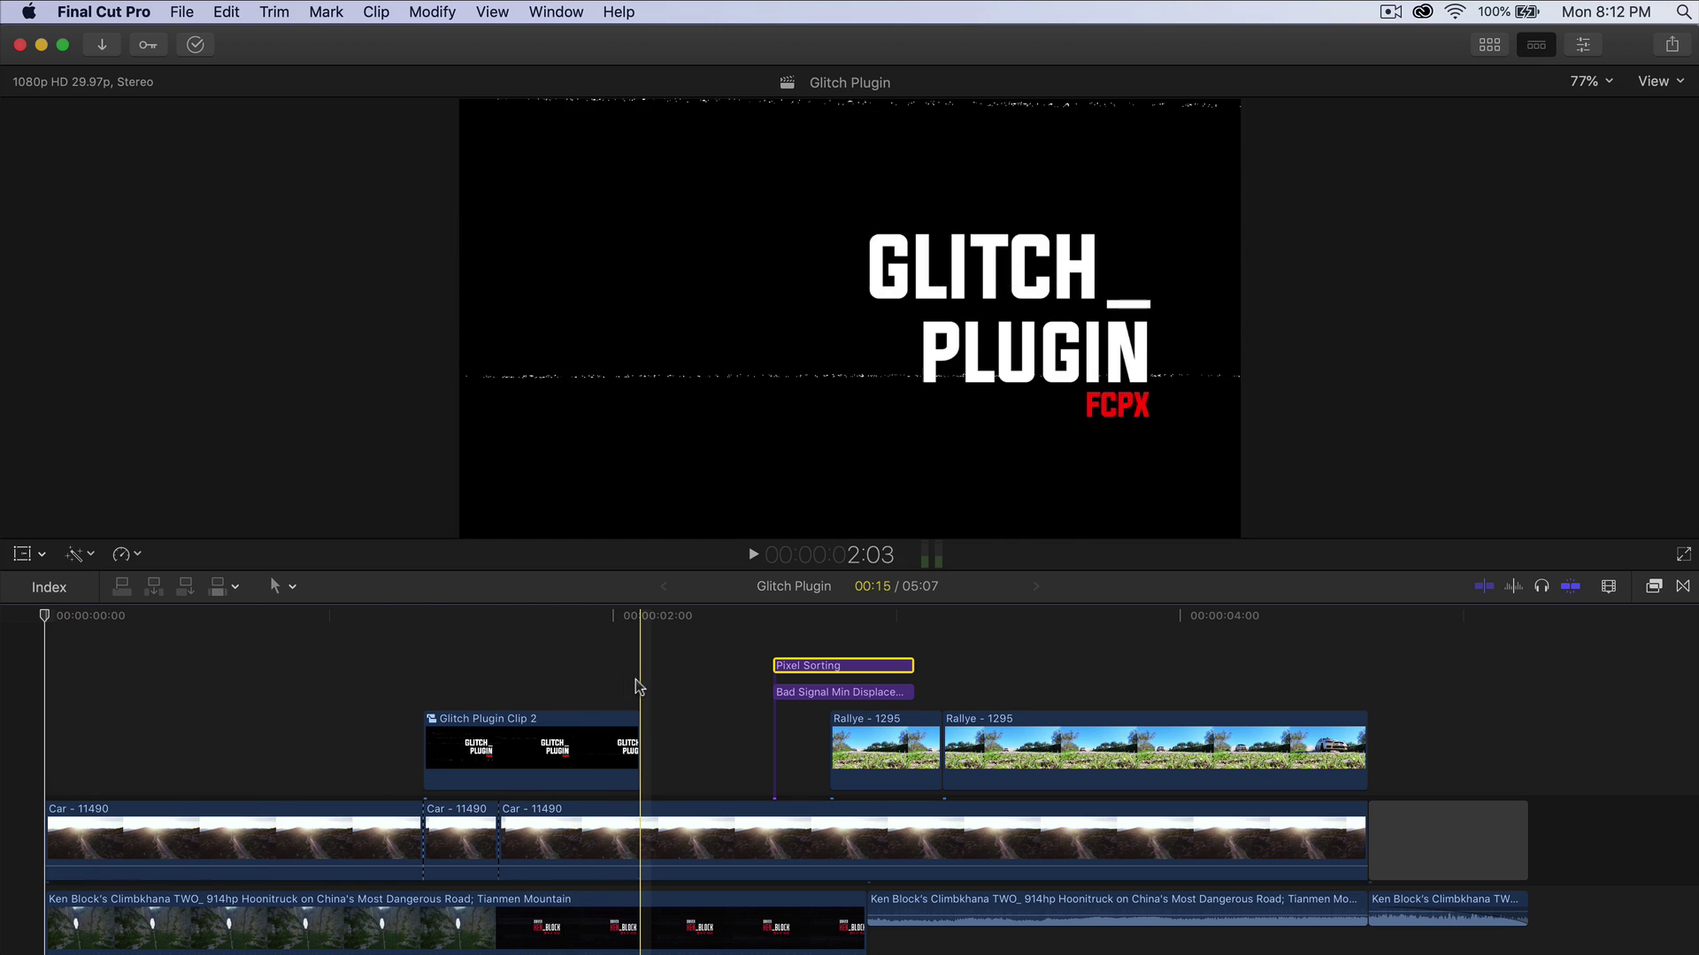
Play the project, then look through the Pixel Film Studios - FCPX Glitch collection in both the titles and the effects browser.
key(space)
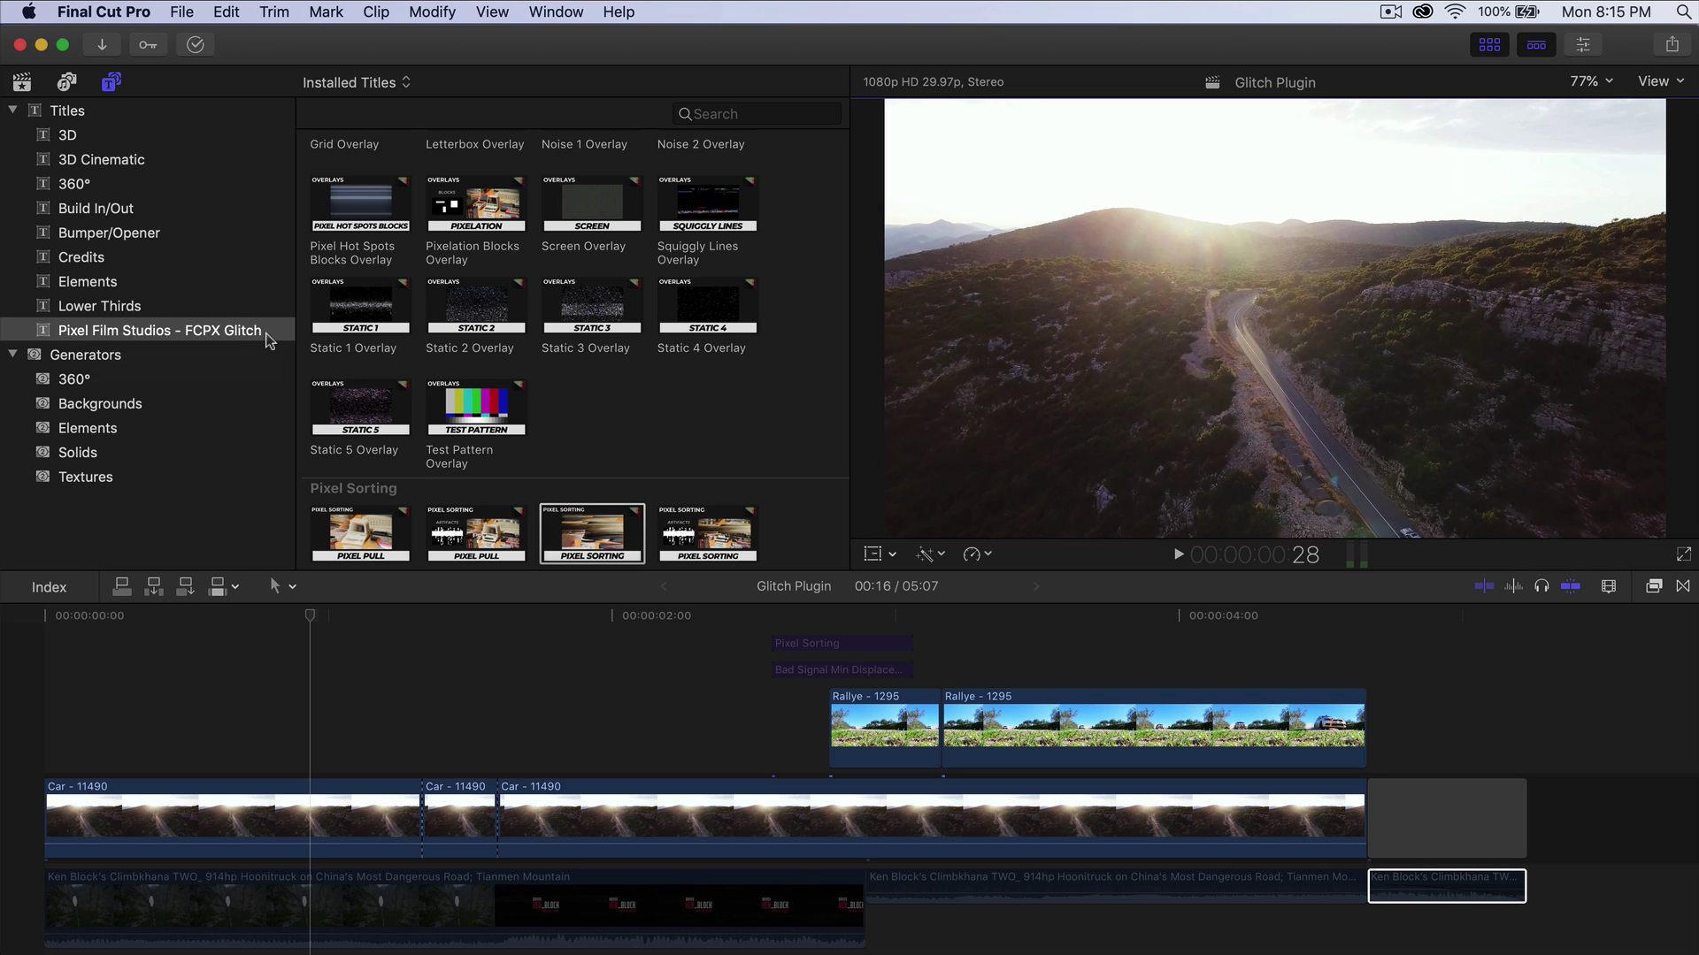
scroll(663, 403, up, 15)
scroll(664, 403, down, 20)
scroll(665, 399, up, 20)
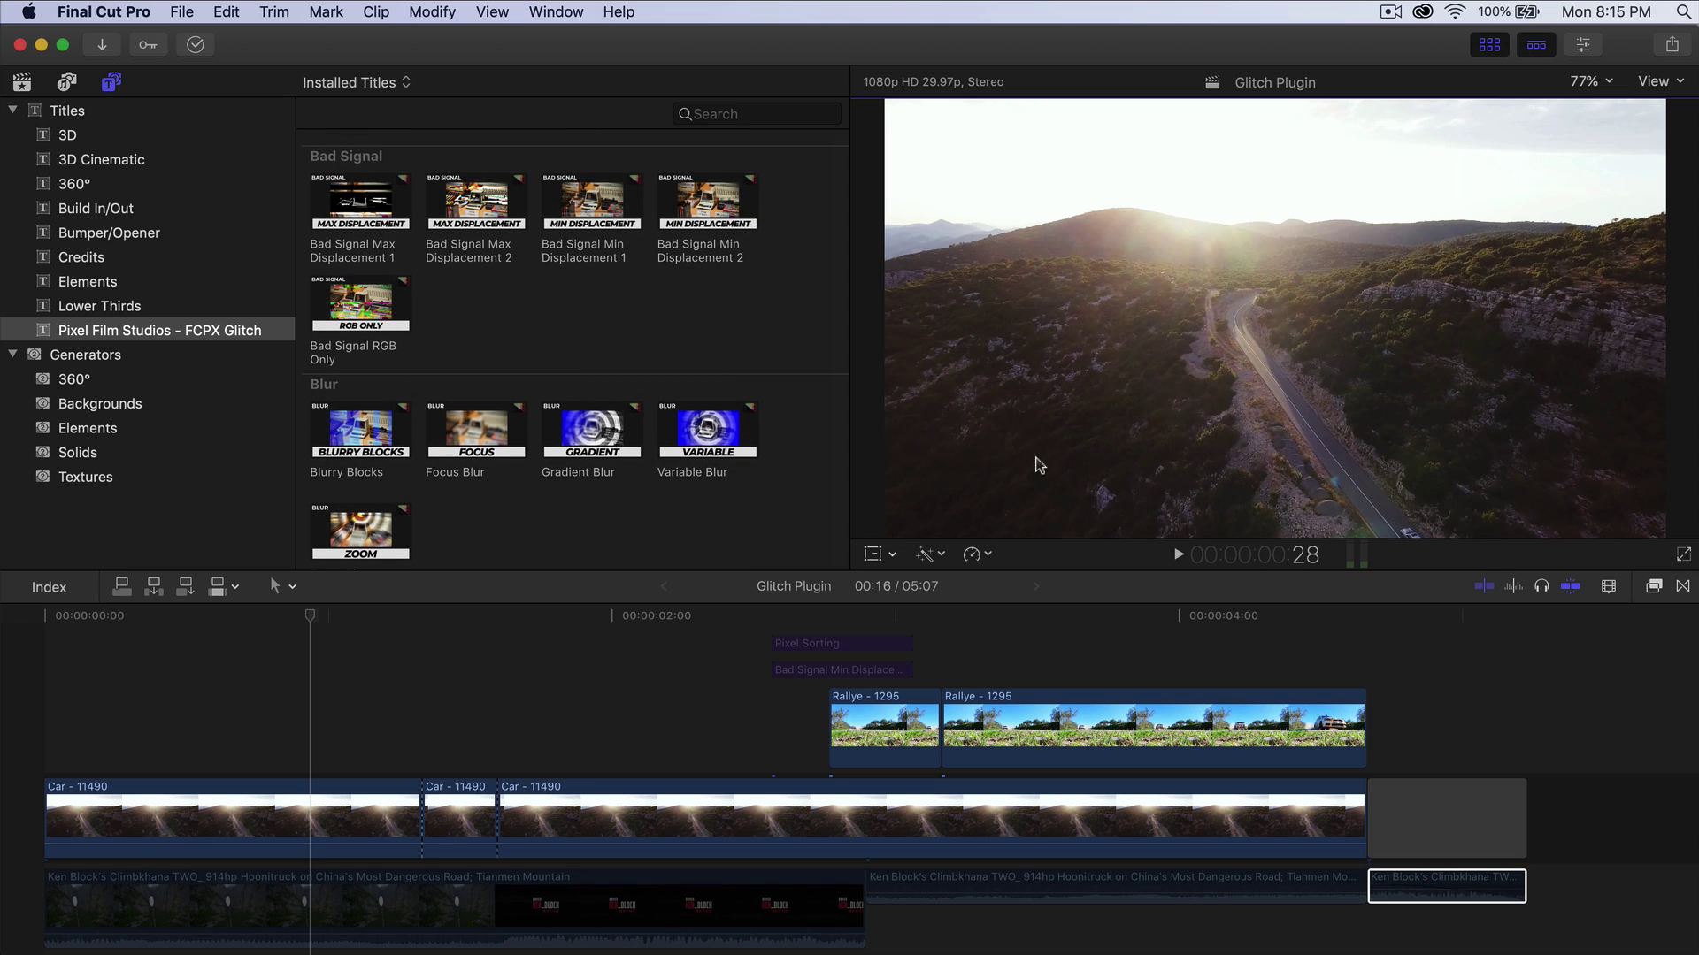
click(1655, 588)
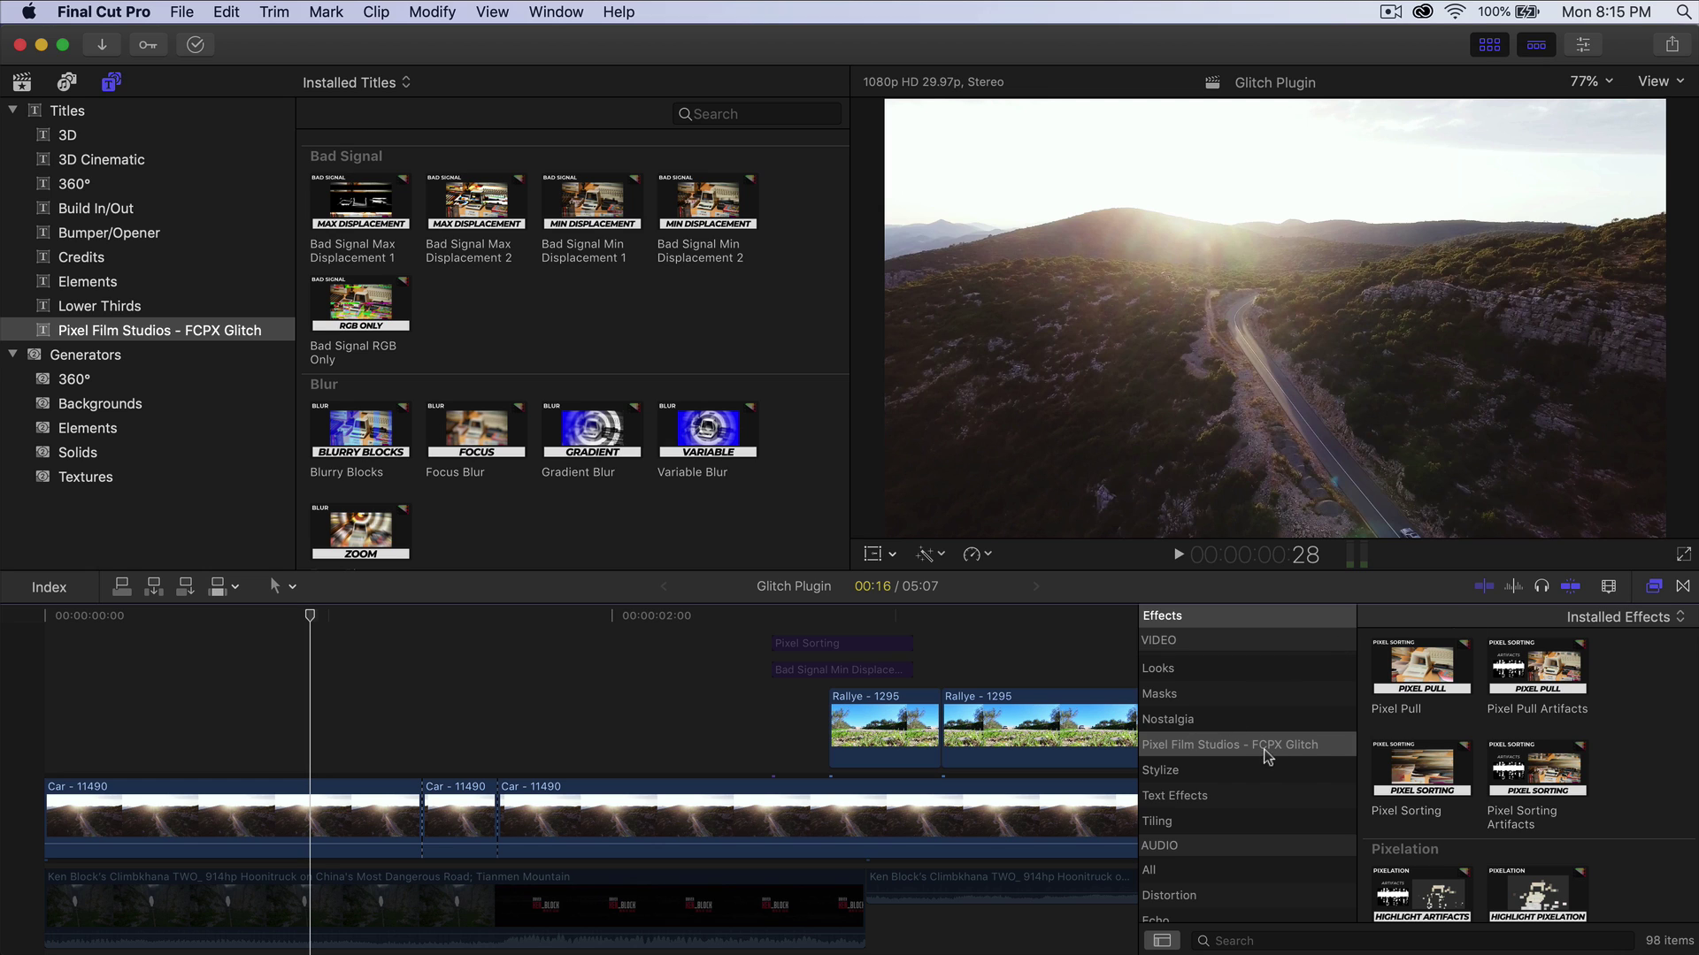
scroll(1486, 752, up, 15)
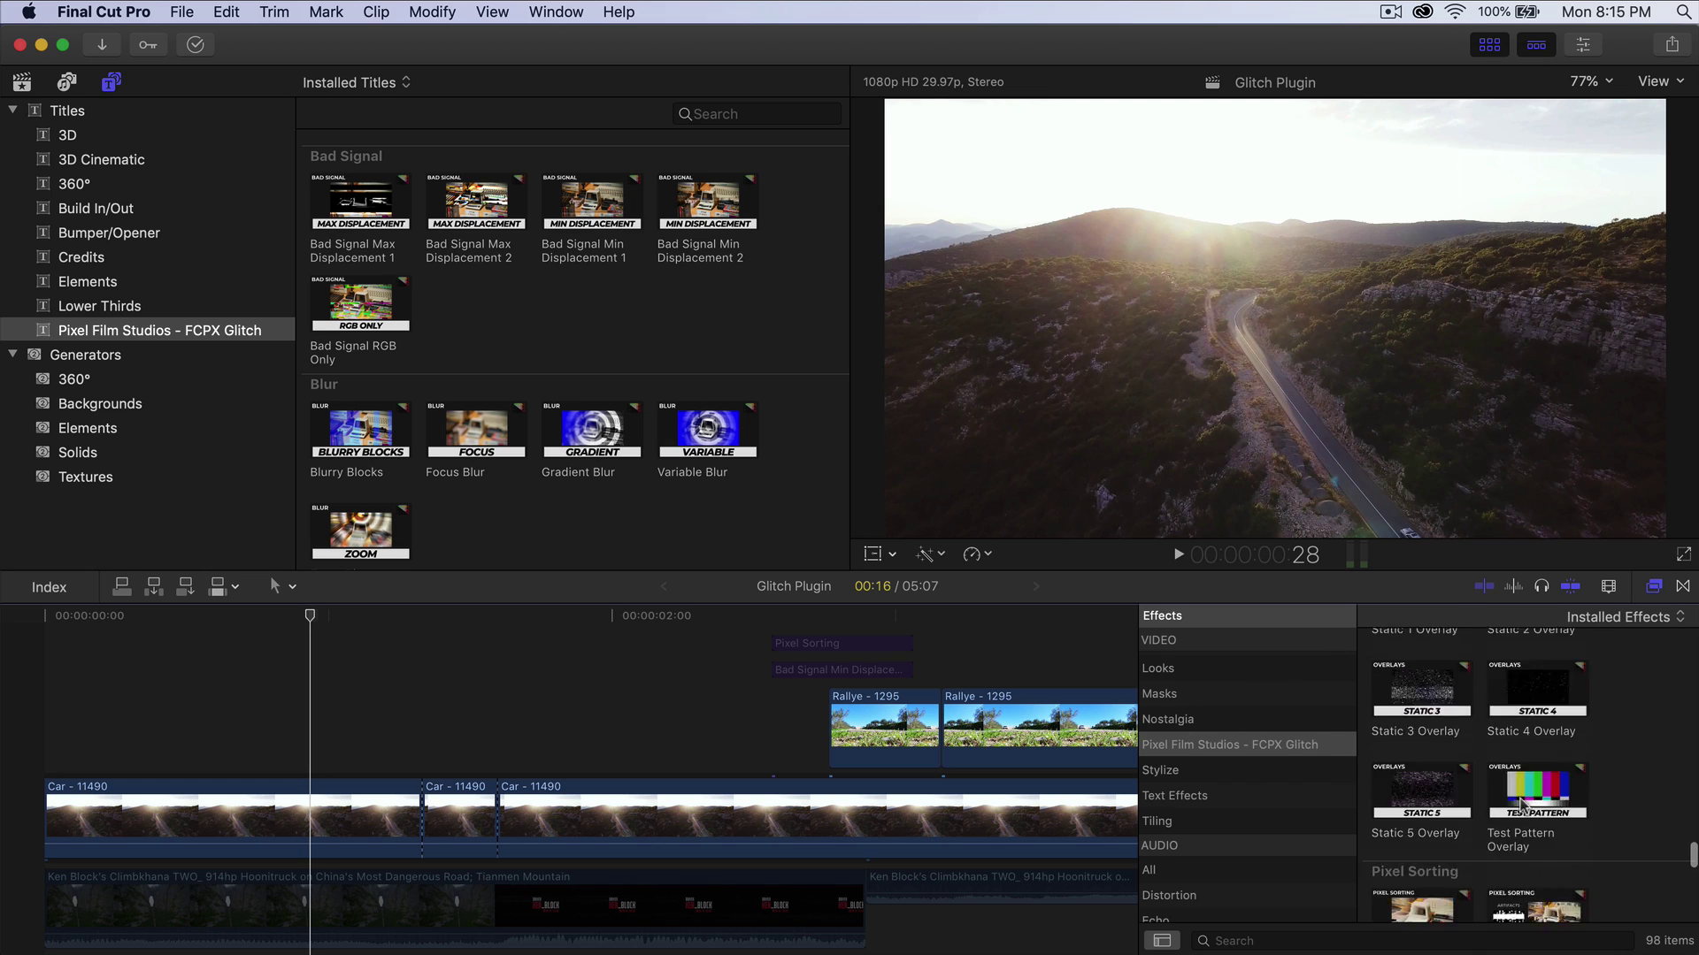
scroll(1606, 841, up, 10)
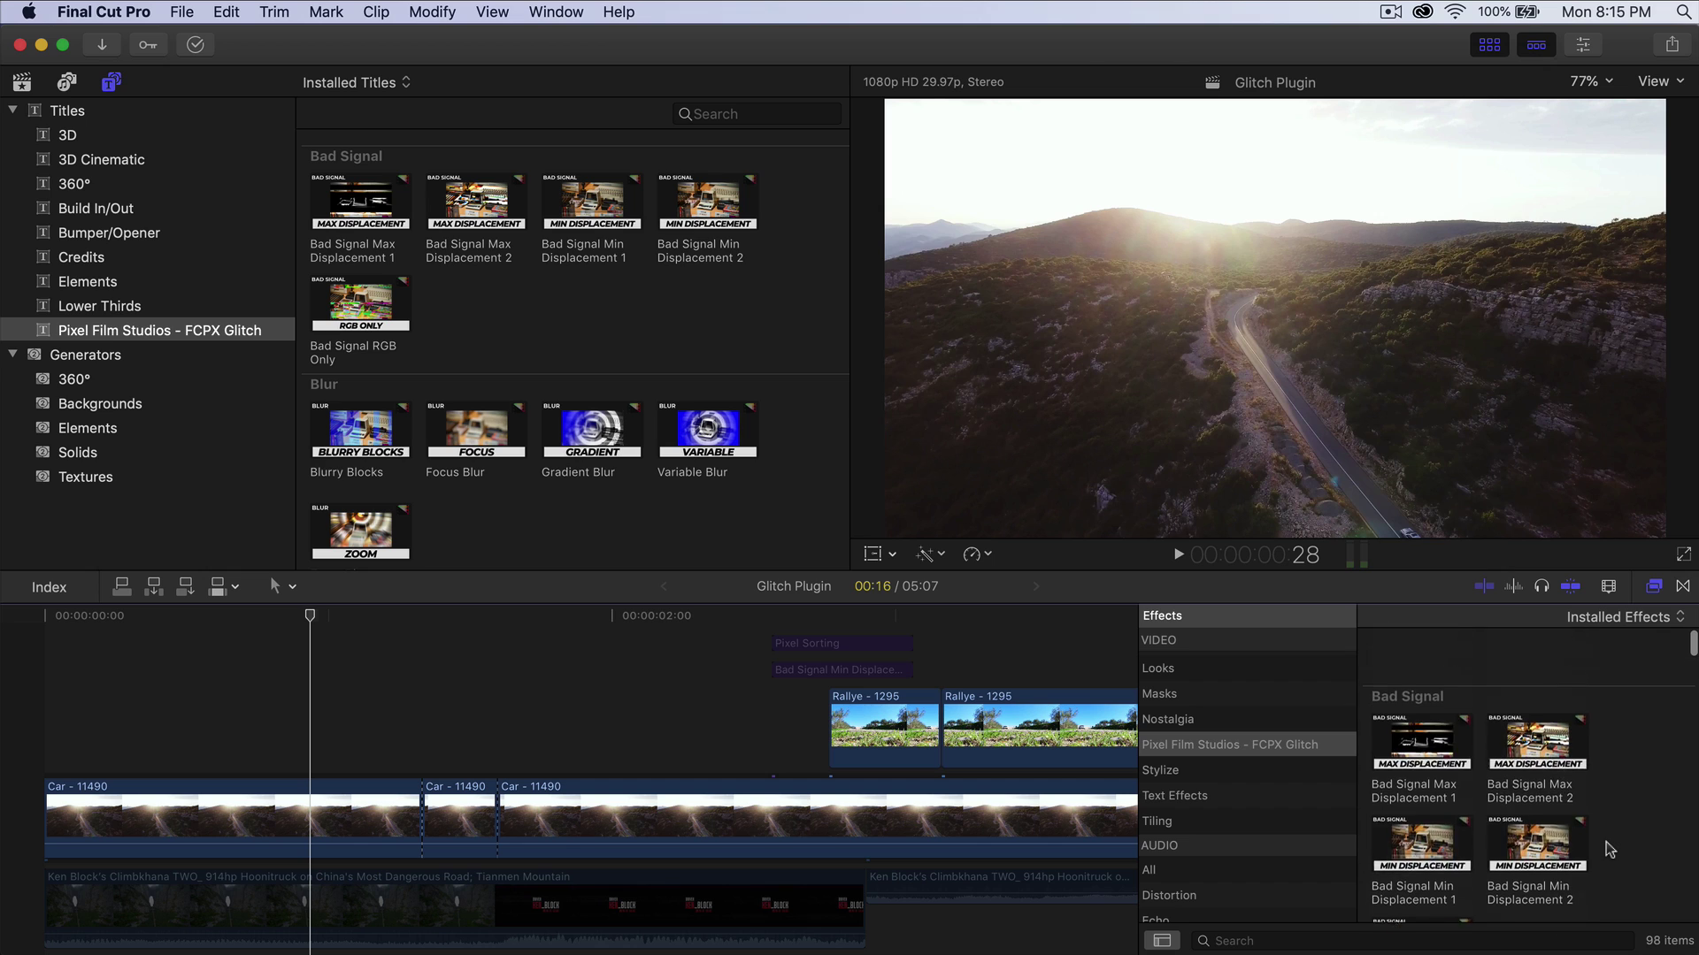
scroll(1605, 841, up, 5)
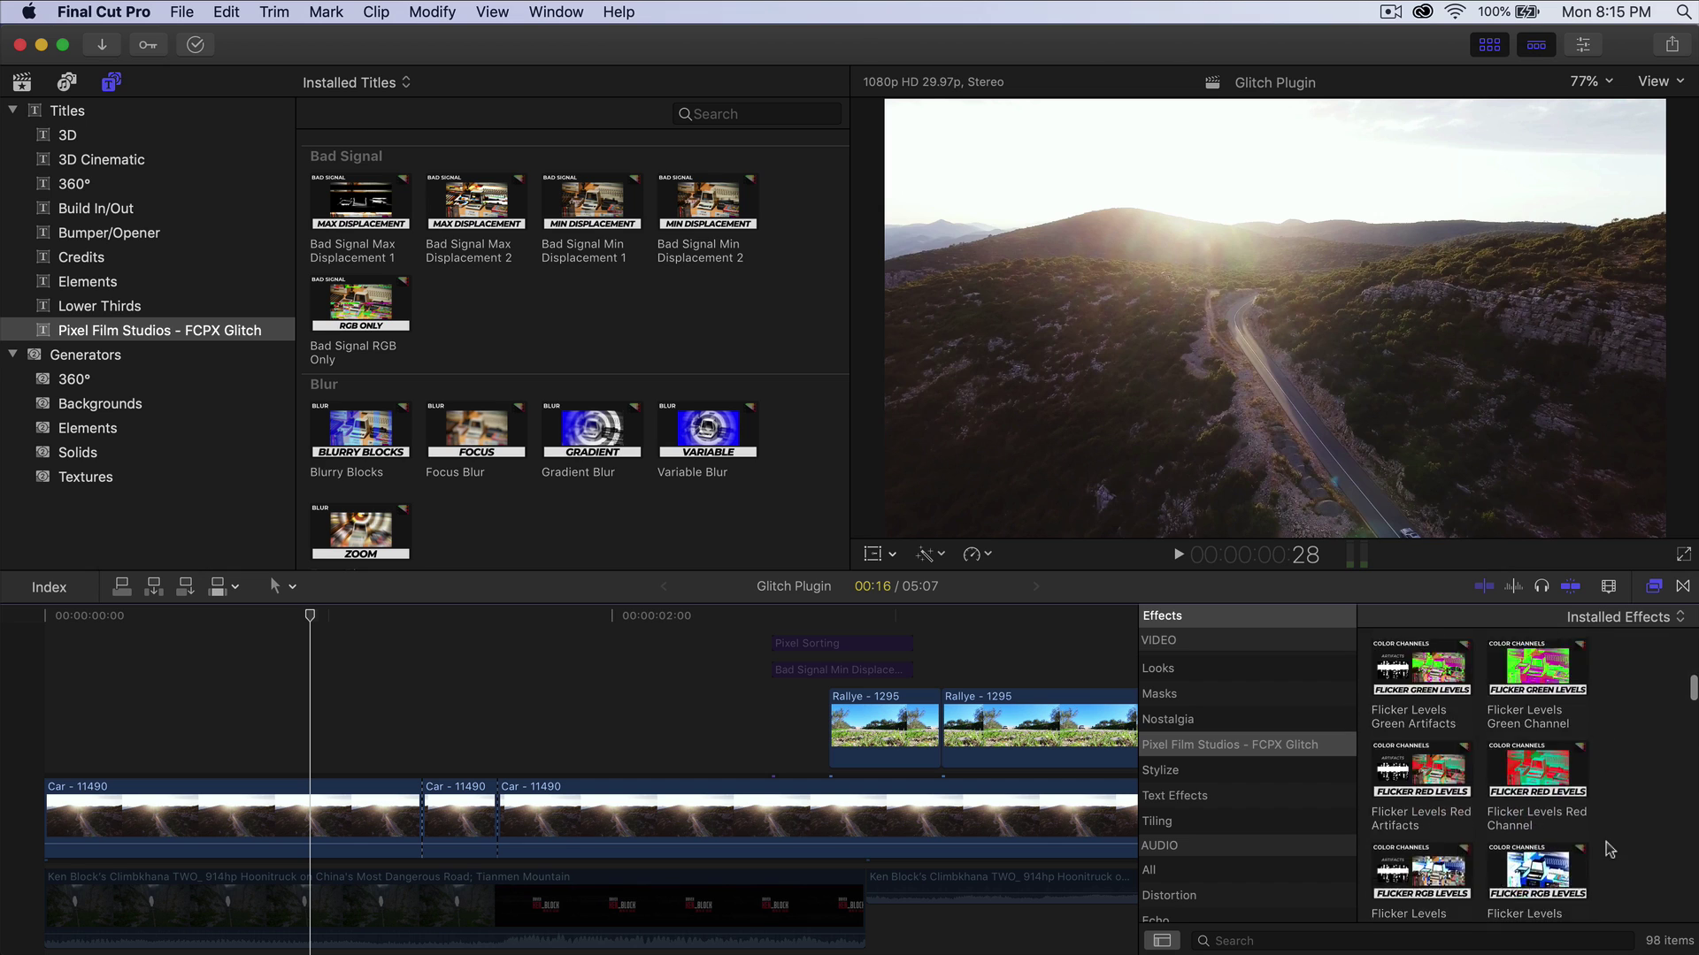
key(super+5)
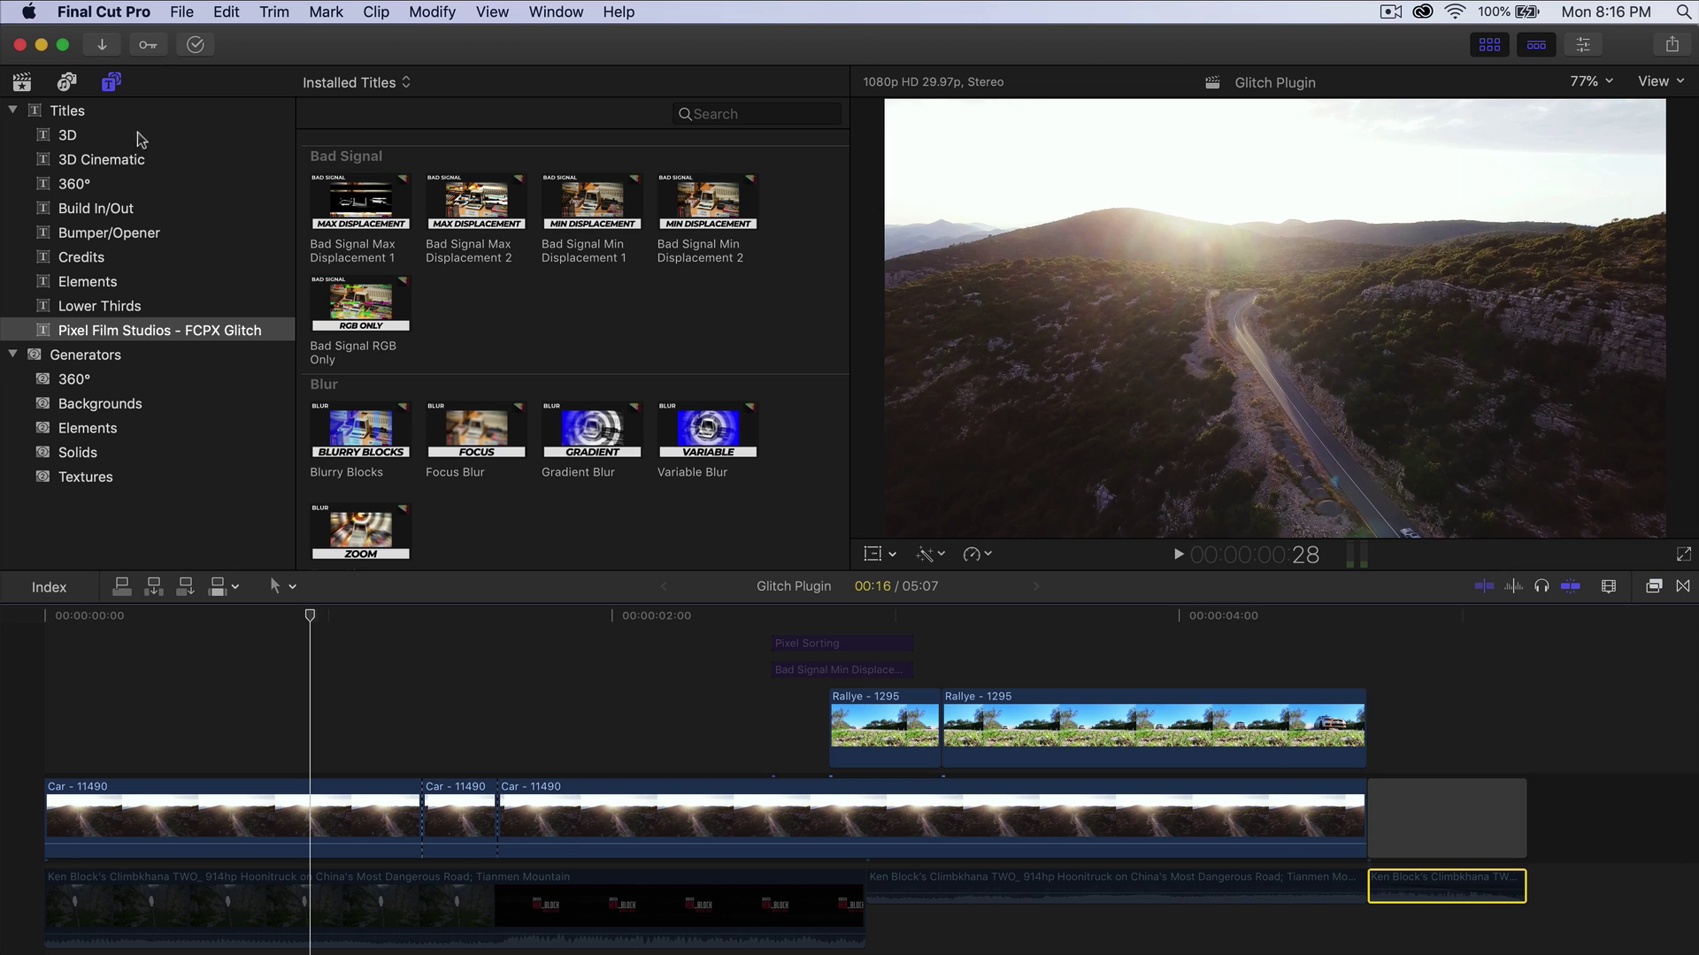
Compare the Bad Signal Max Displacement 2 title with the Bad Signal glitches in the effects browser.
click(483, 334)
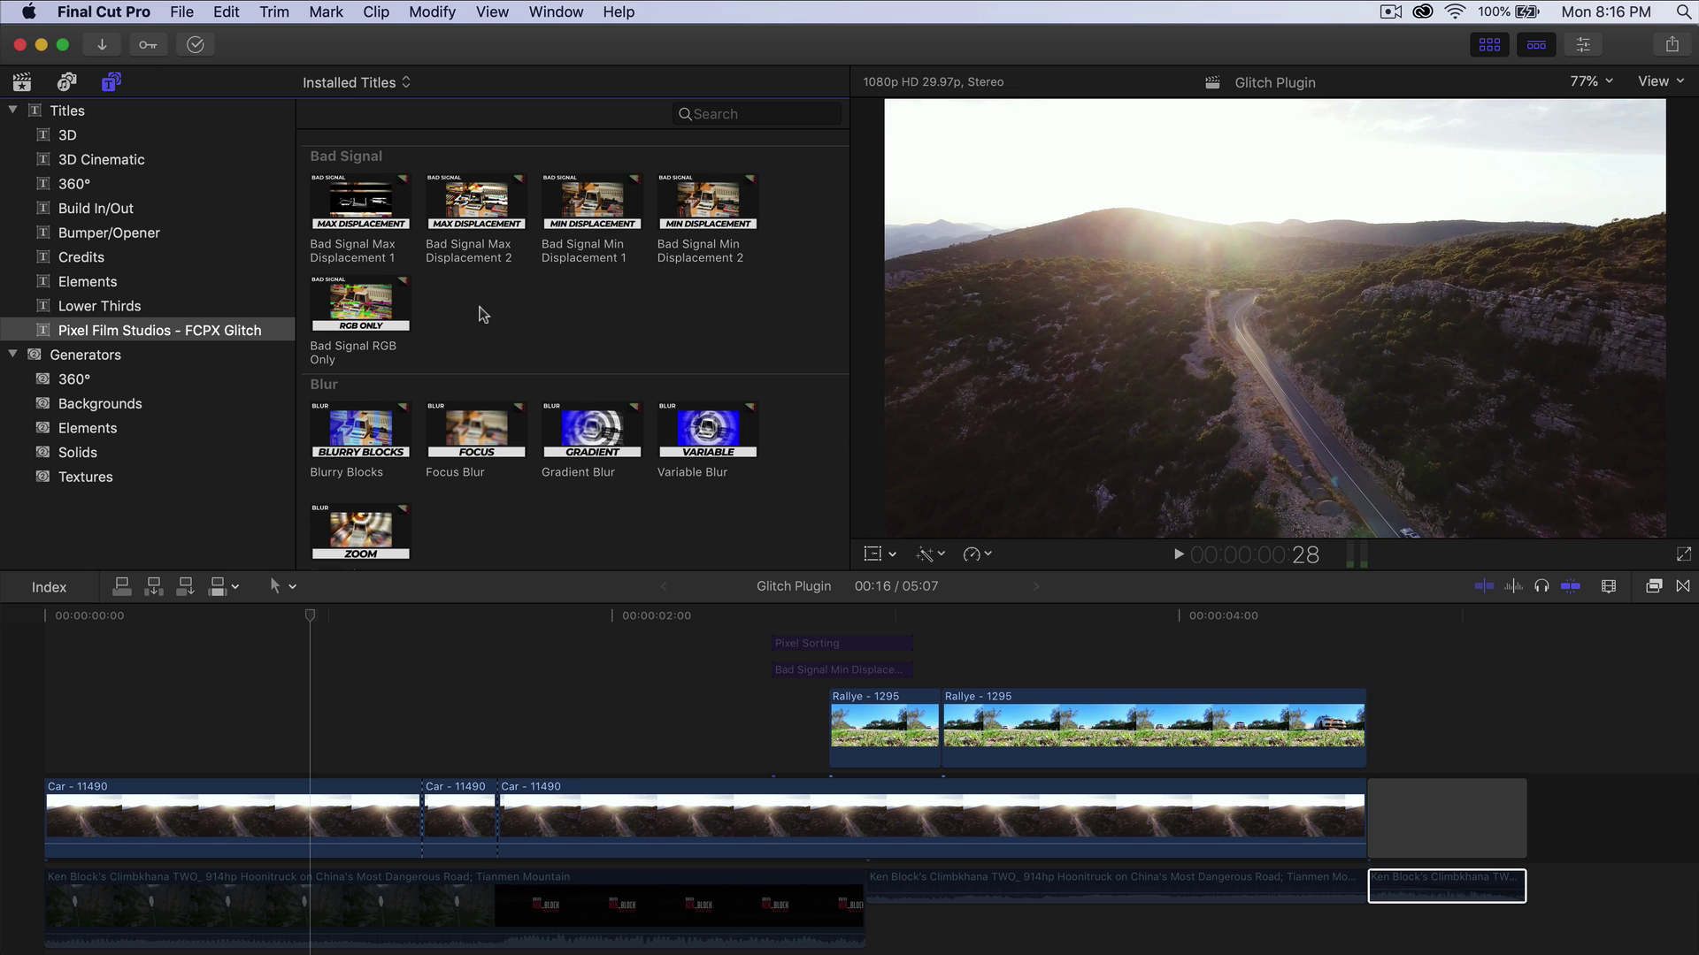
click(1653, 587)
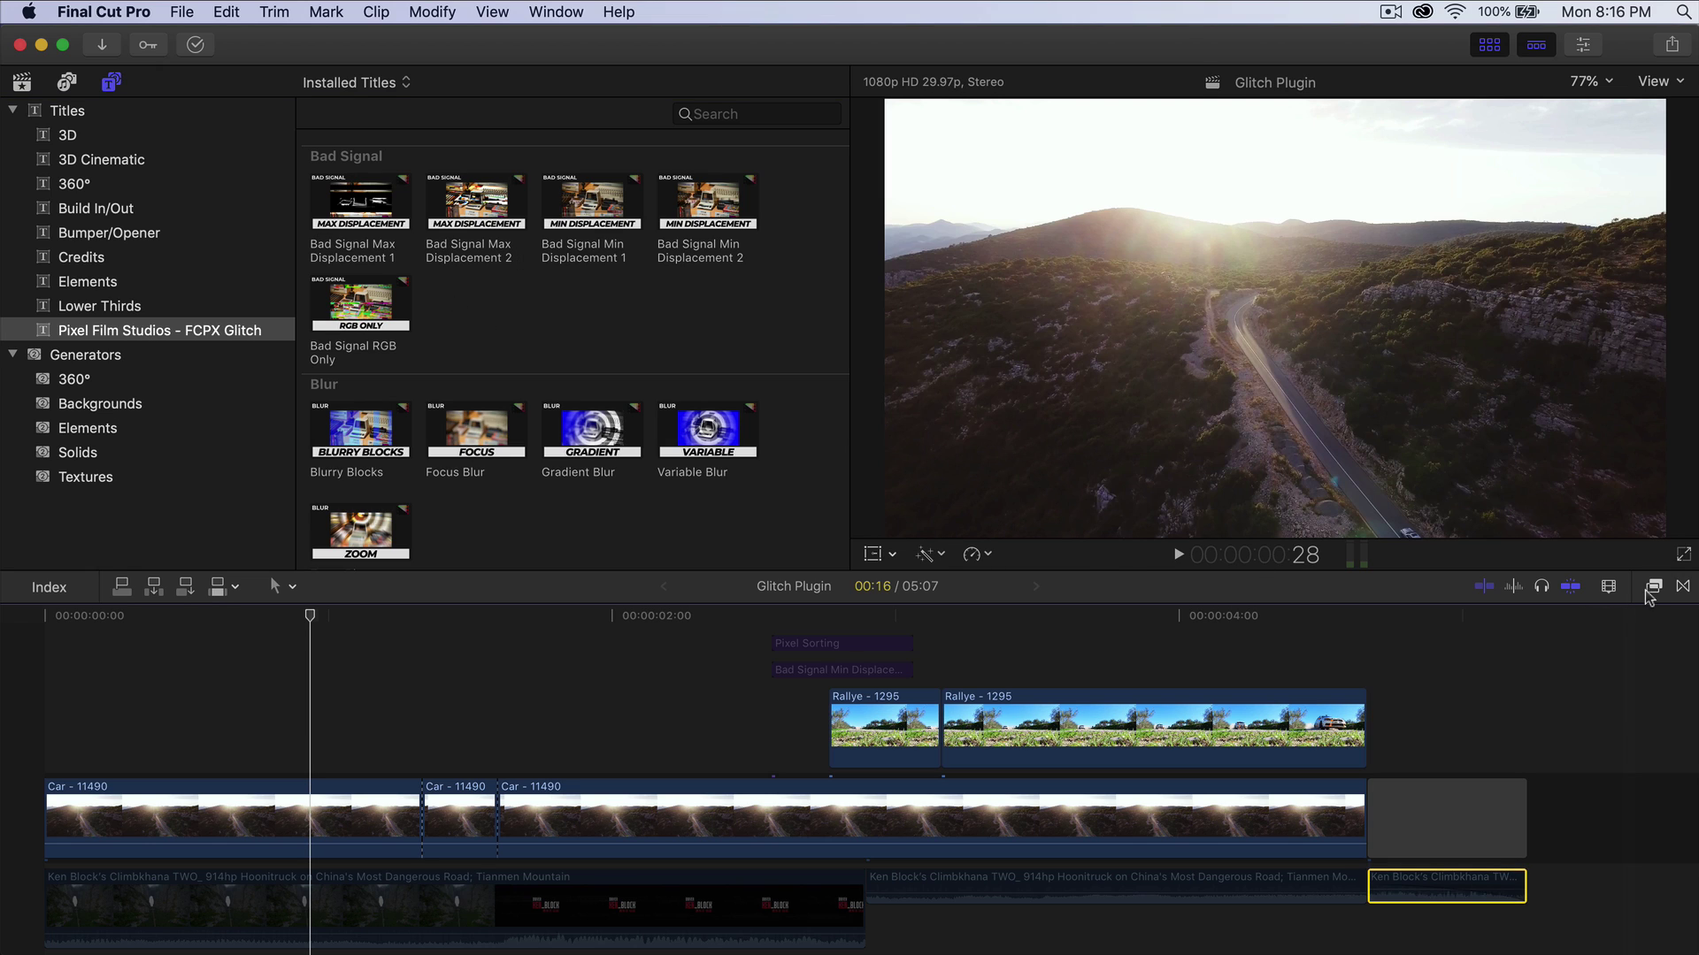
click(1652, 591)
click(462, 209)
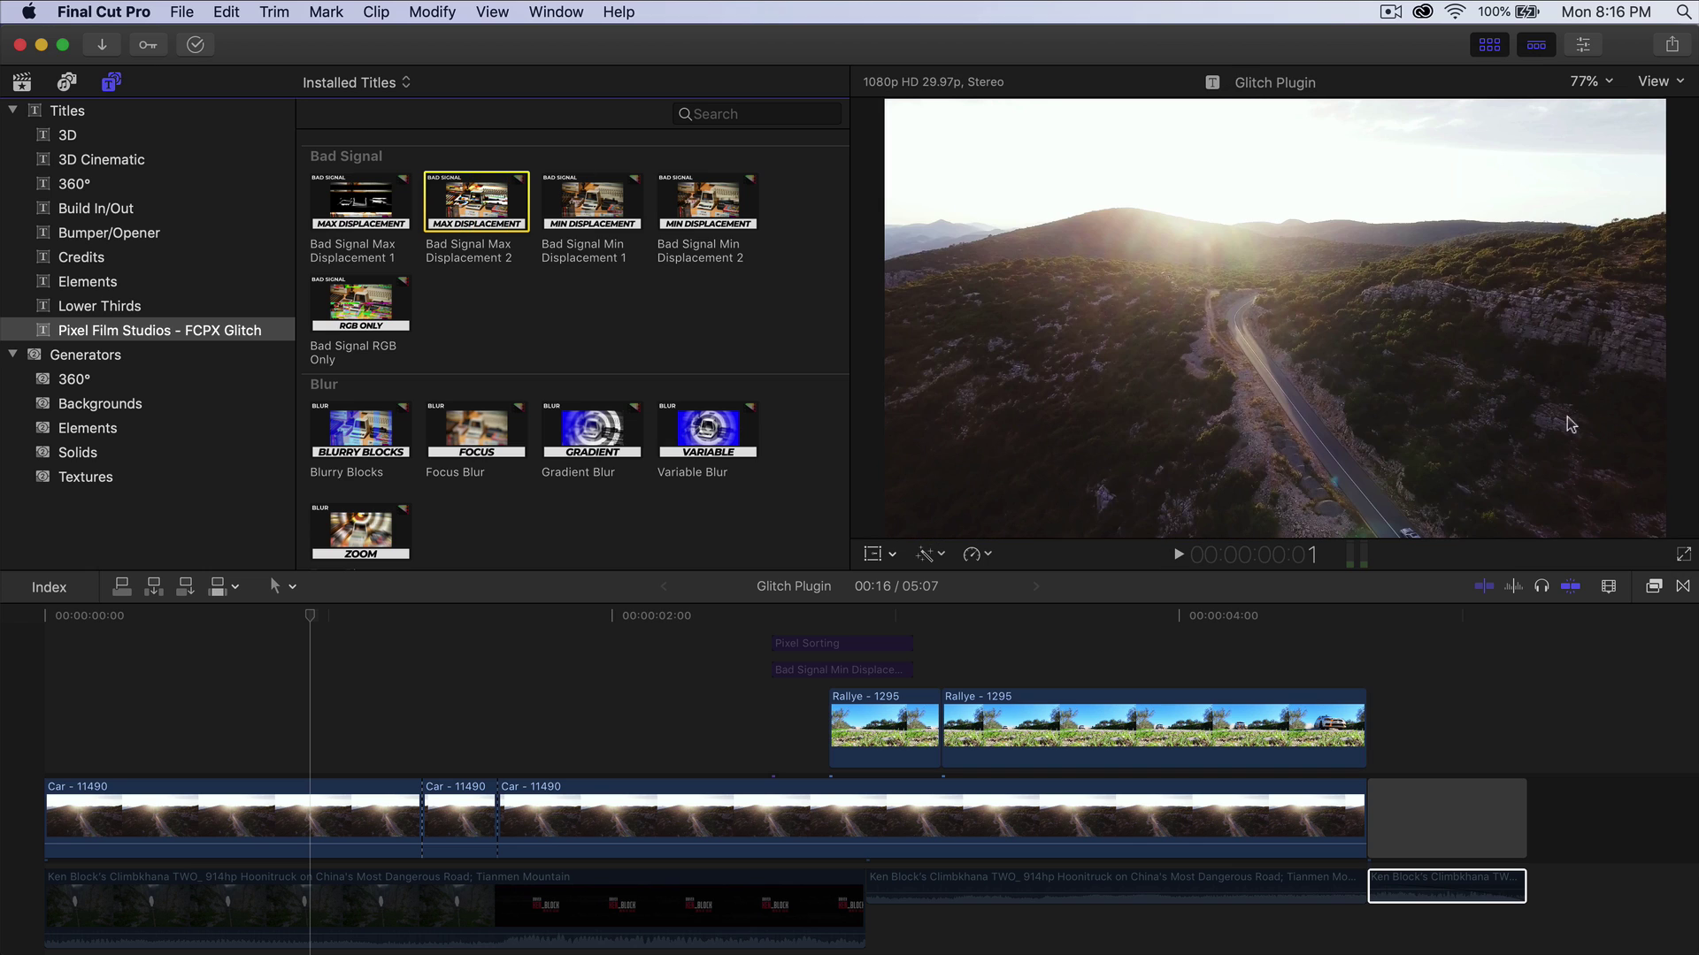
click(1653, 589)
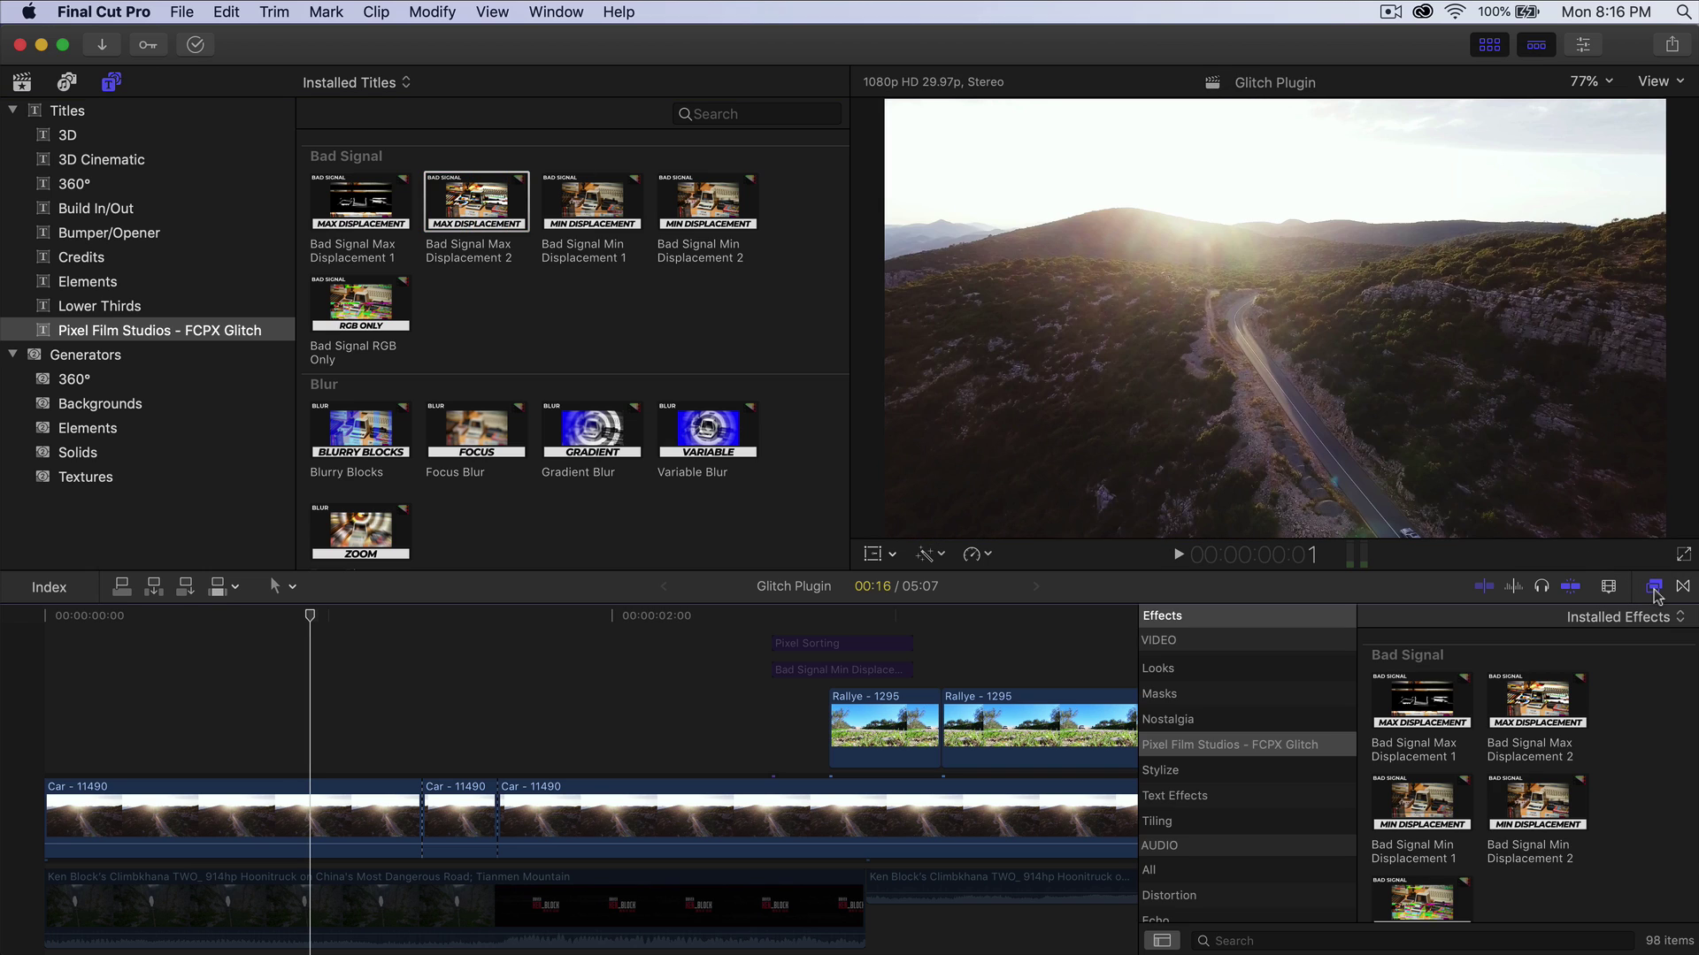
click(1654, 589)
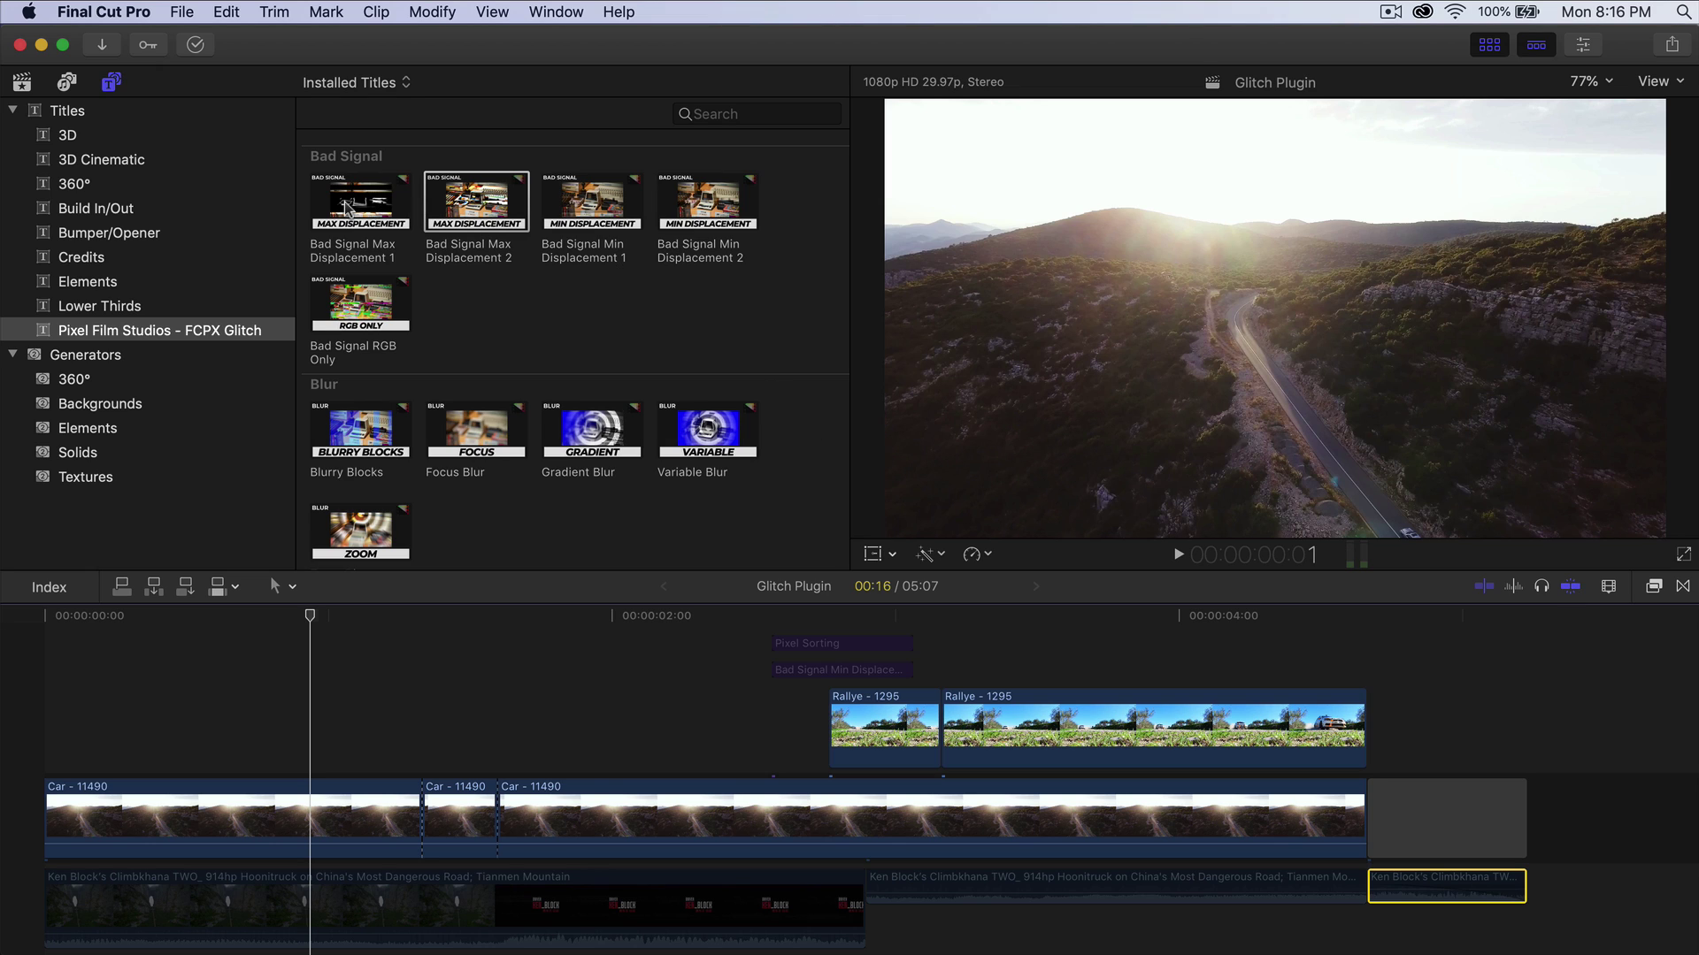
Place the Bad Signal Max Displacement 1 title above the first Car clip, preview it, and shorten its end slightly.
drag(346, 209, 228, 682)
key(space)
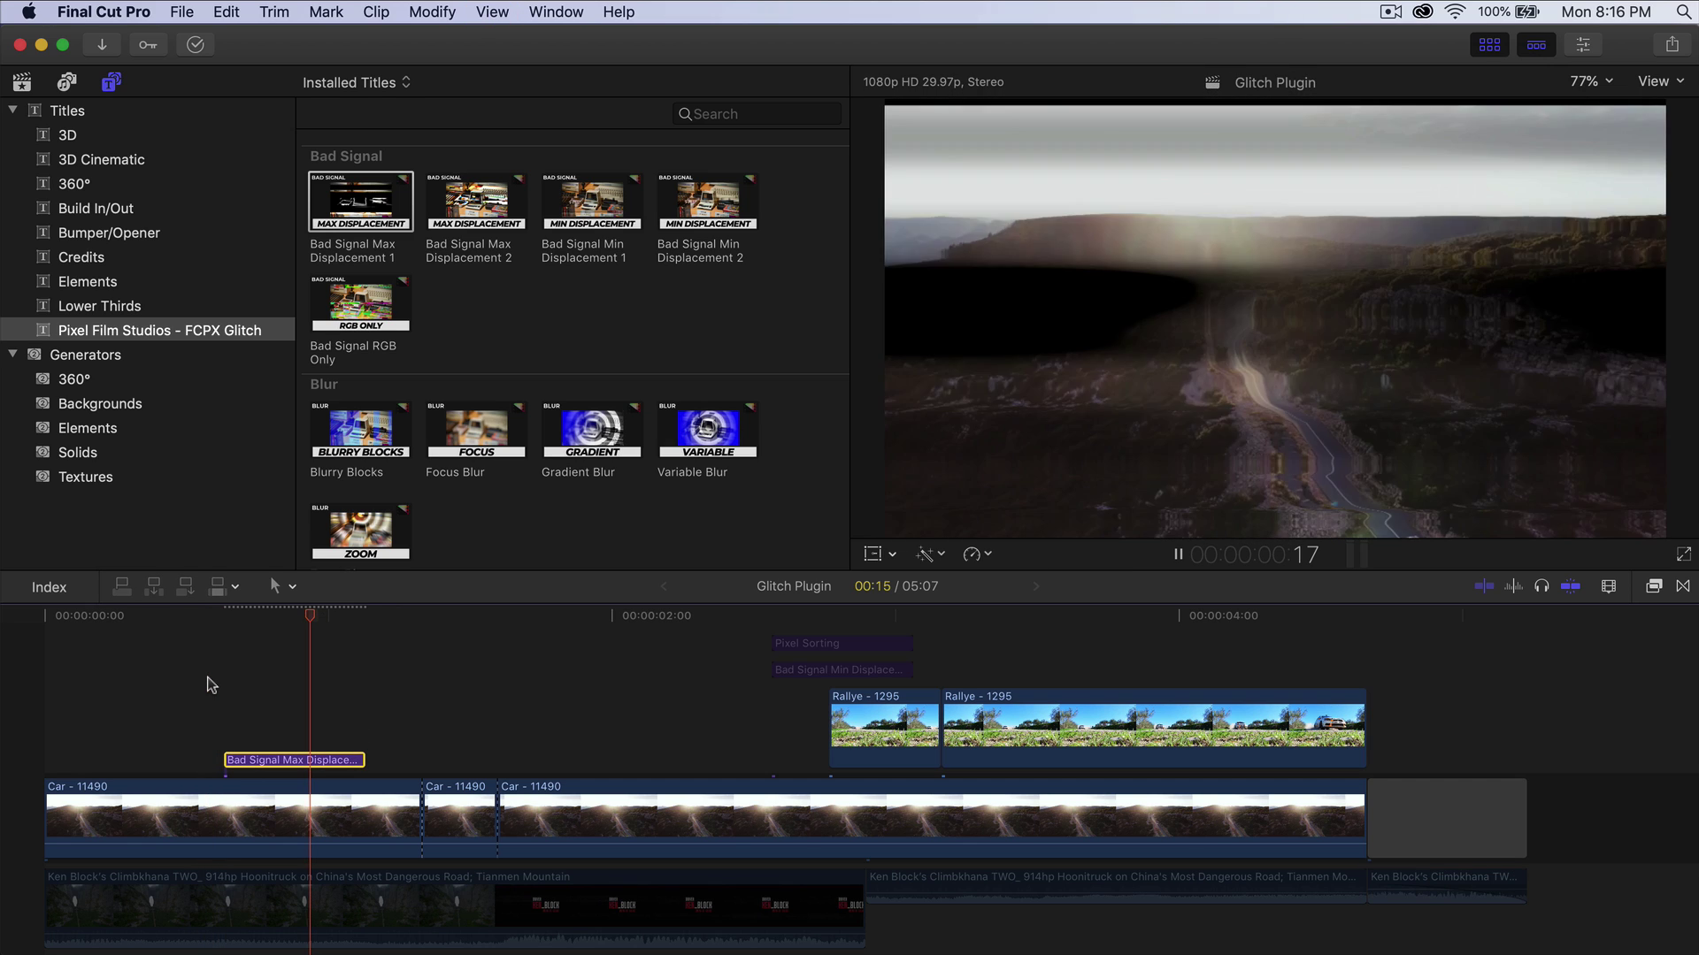
key(space)
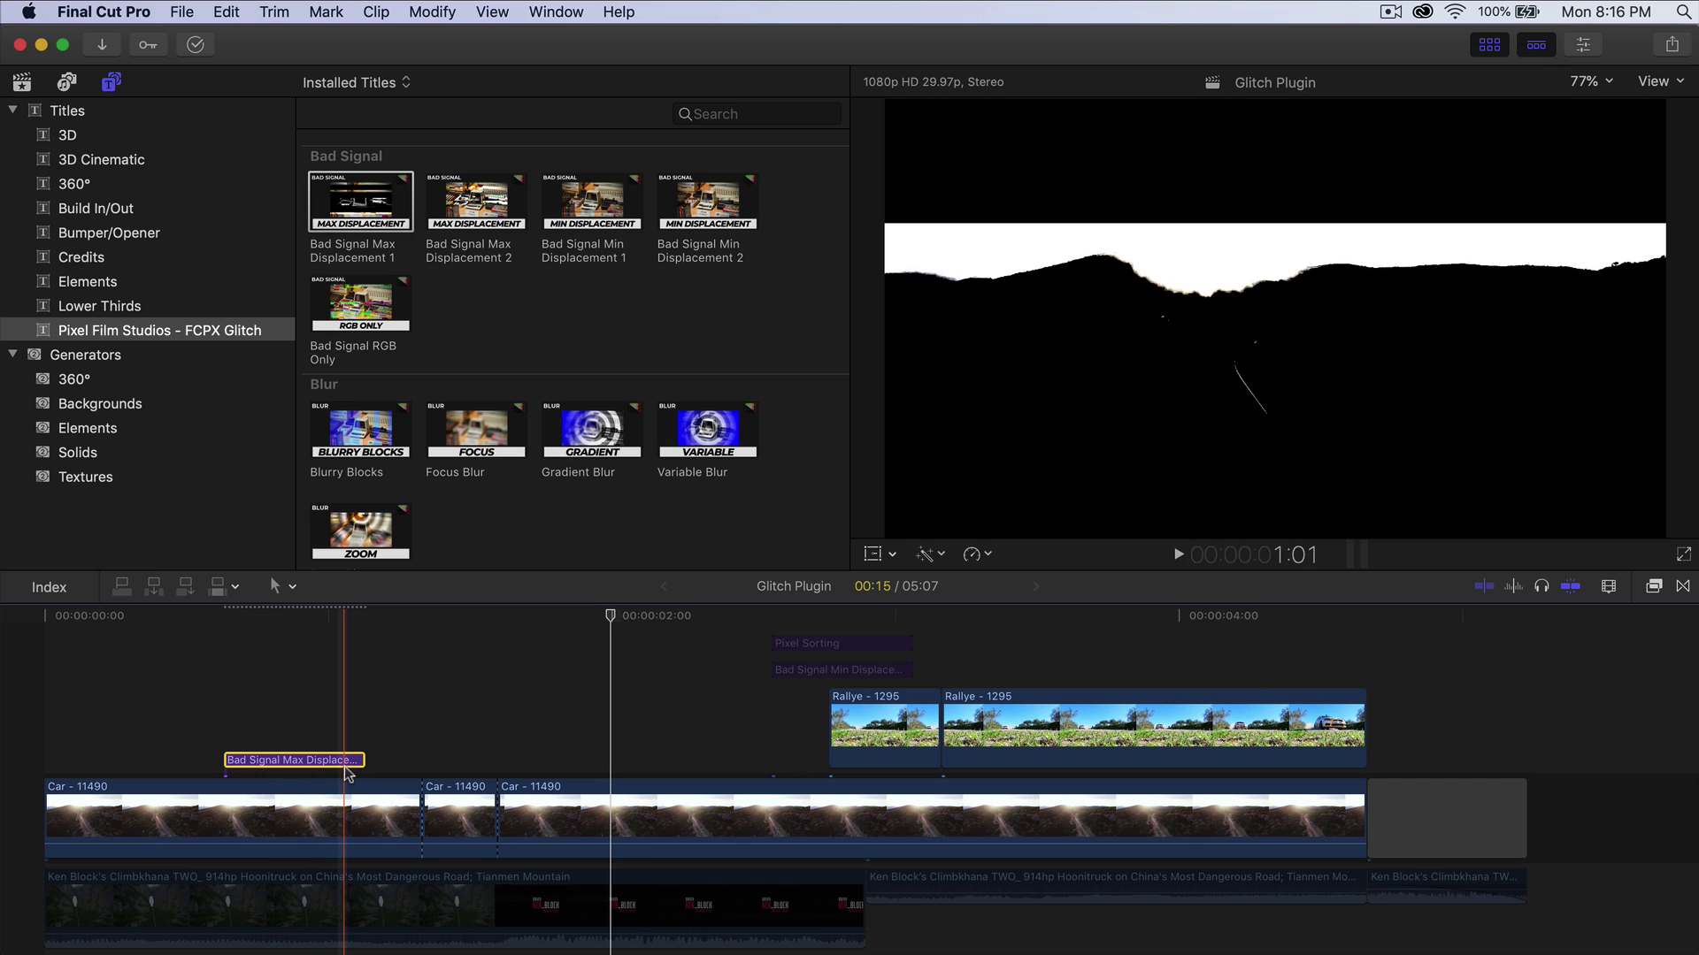
mouse_move(362, 761)
mouse_down()
mouse_move(489, 750)
mouse_move(349, 754)
mouse_up()
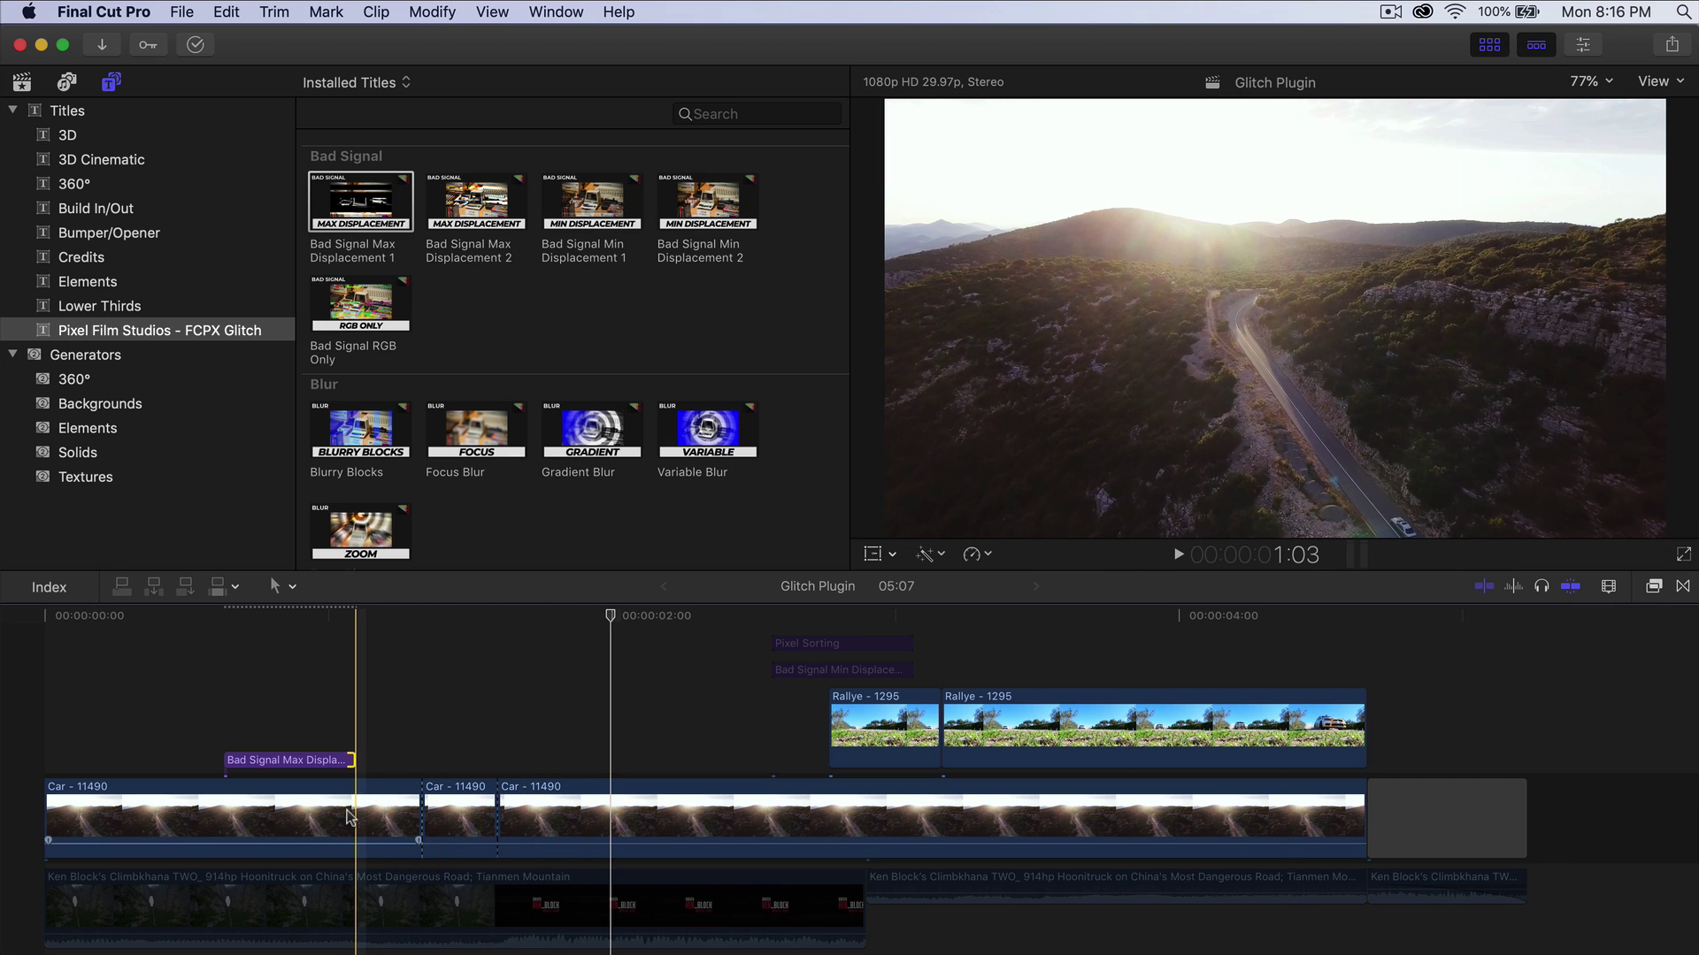
Try to place the Bad Signal Max Displacement 1 effect from the FCPX Glitch effects above the first Car clip.
click(1644, 593)
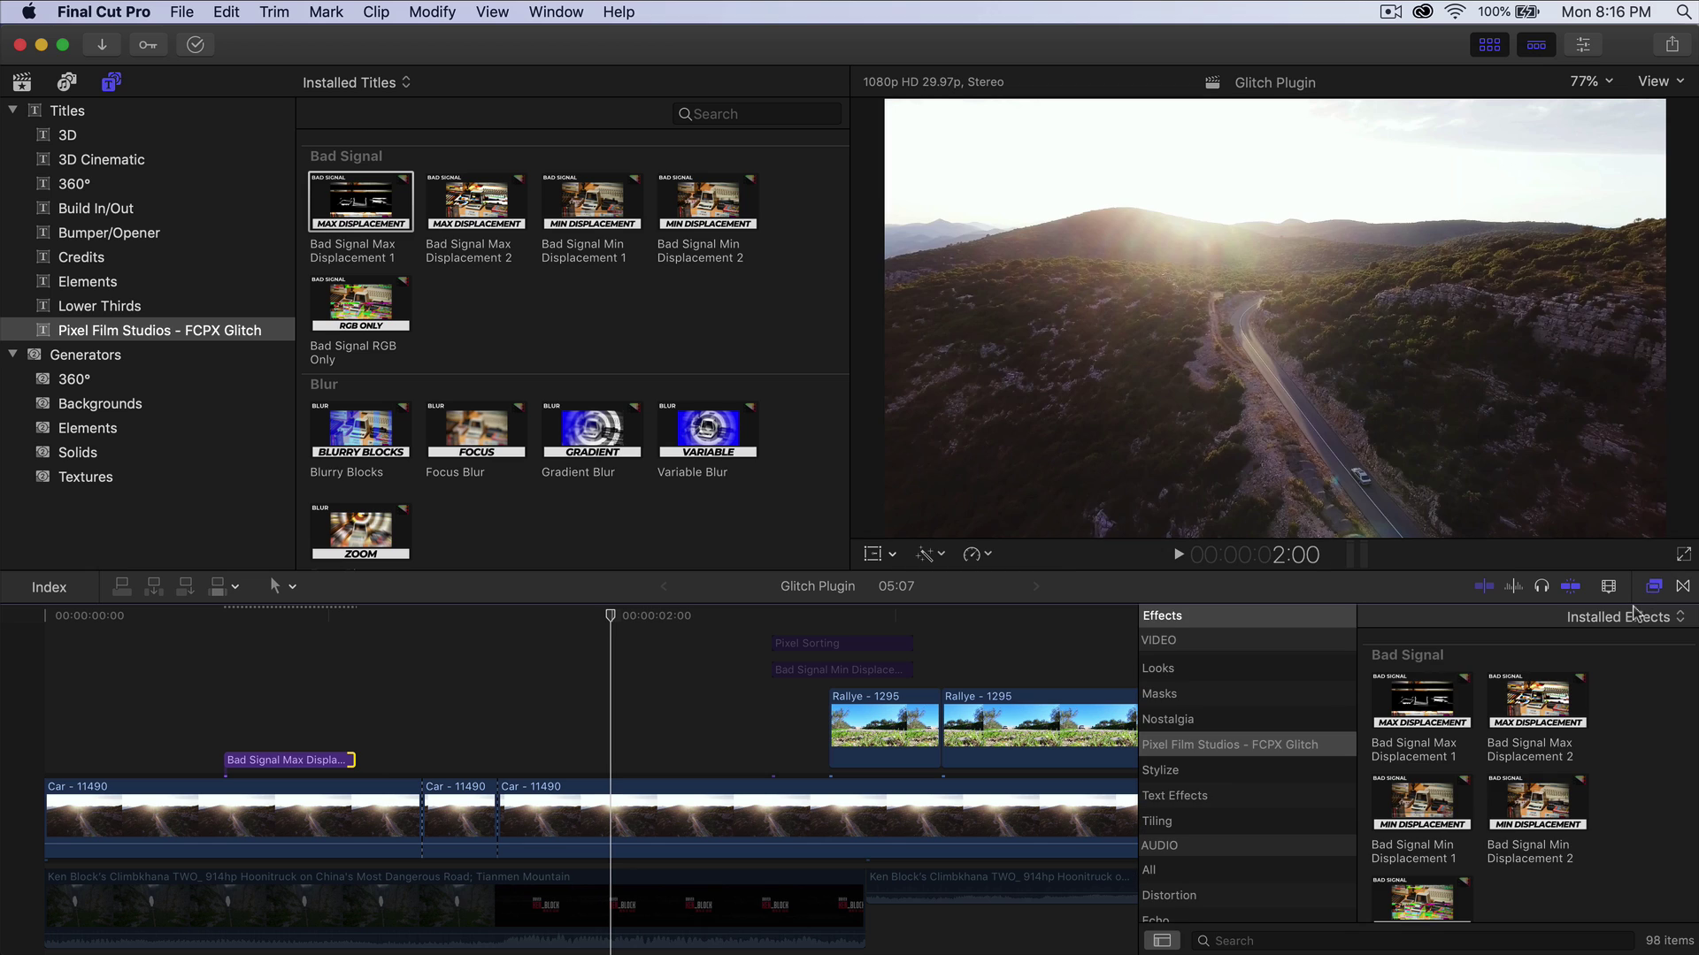
click(1236, 746)
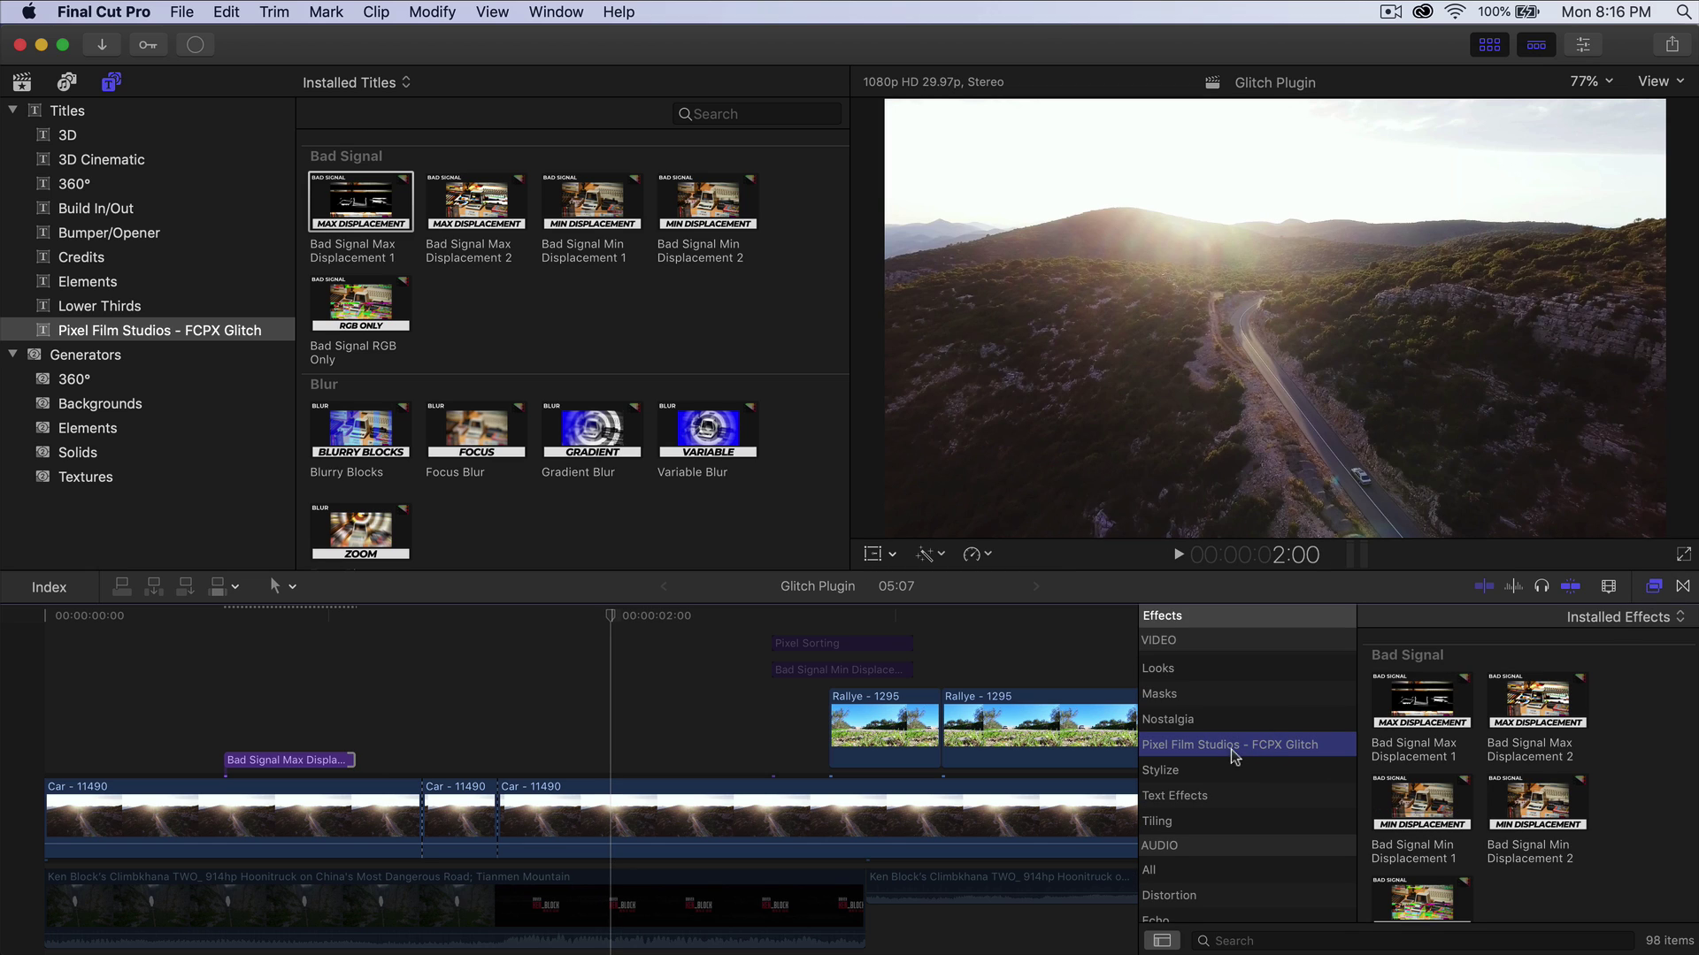
drag(1428, 712, 293, 676)
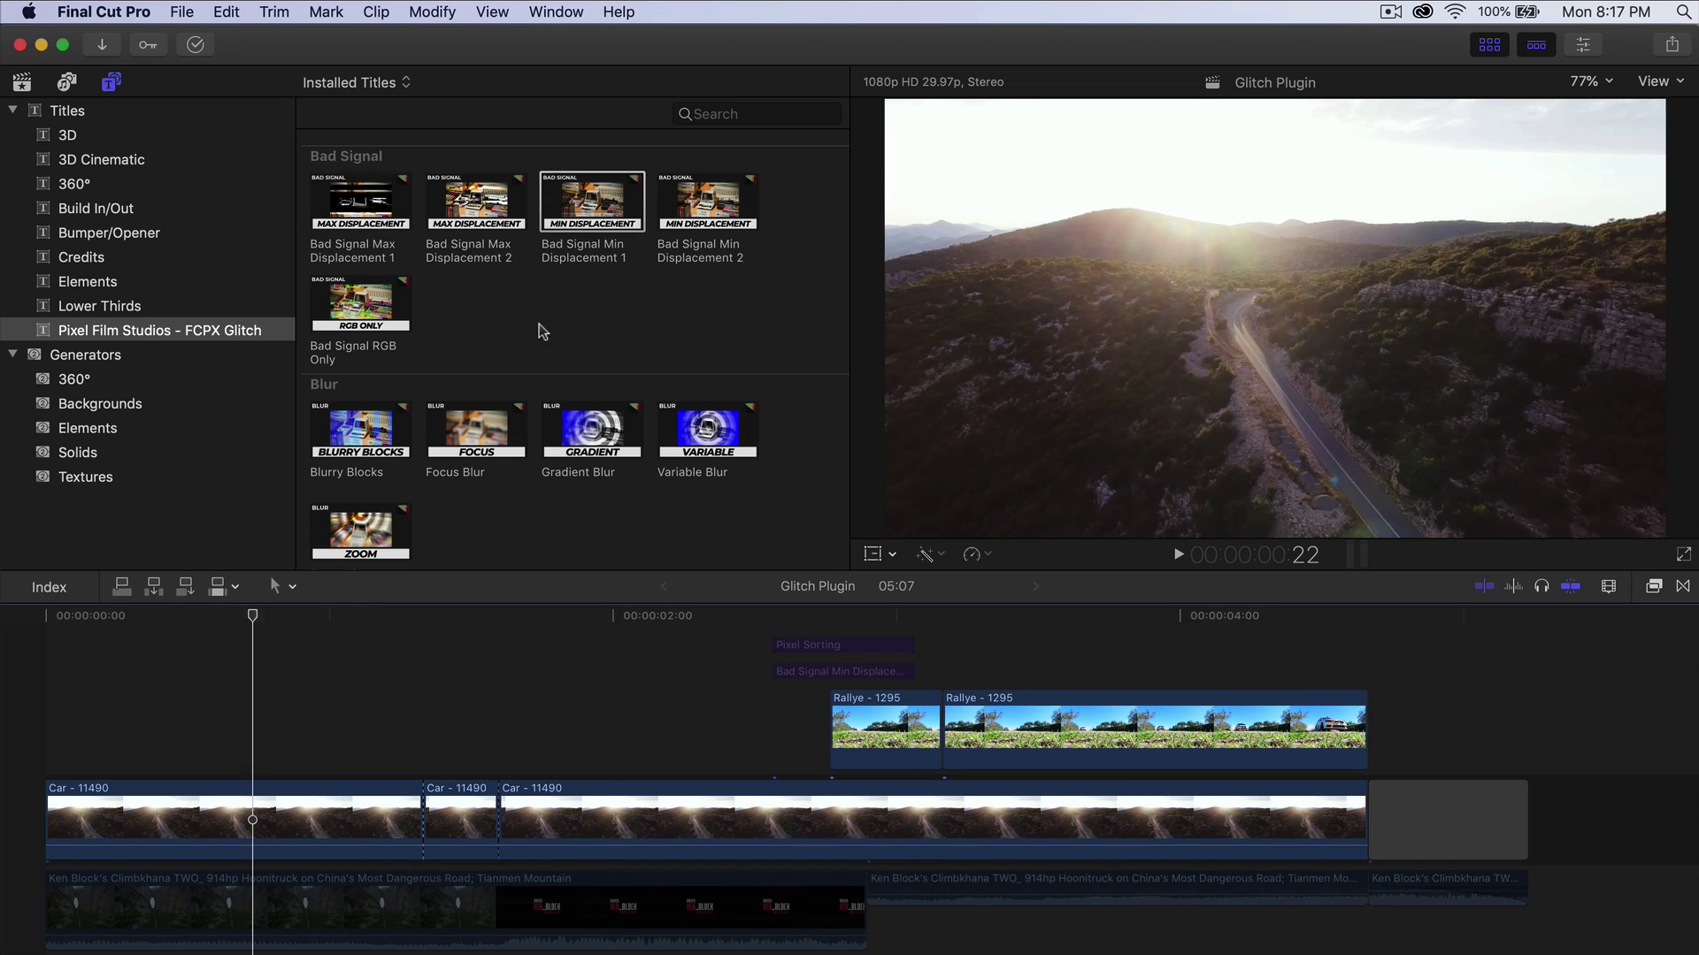
Try the Focus Blur title above the first Car clip, preview it, and delete it.
scroll(542, 330, down, 4)
click(351, 263)
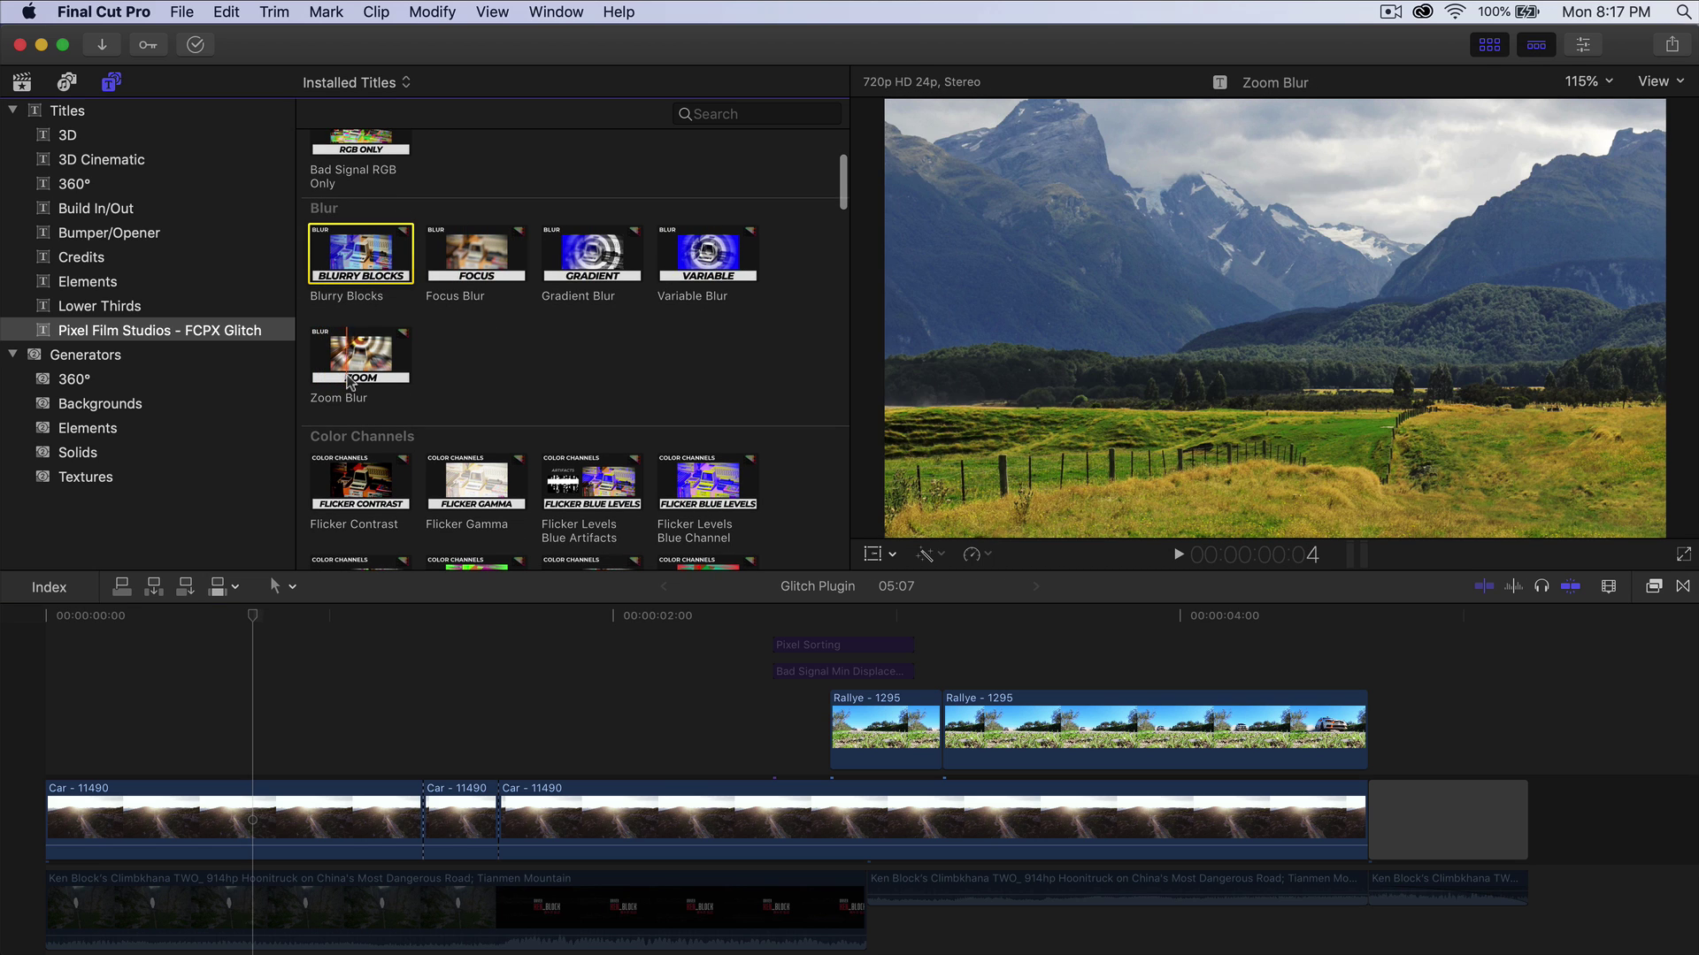
drag(476, 257, 168, 761)
key(space)
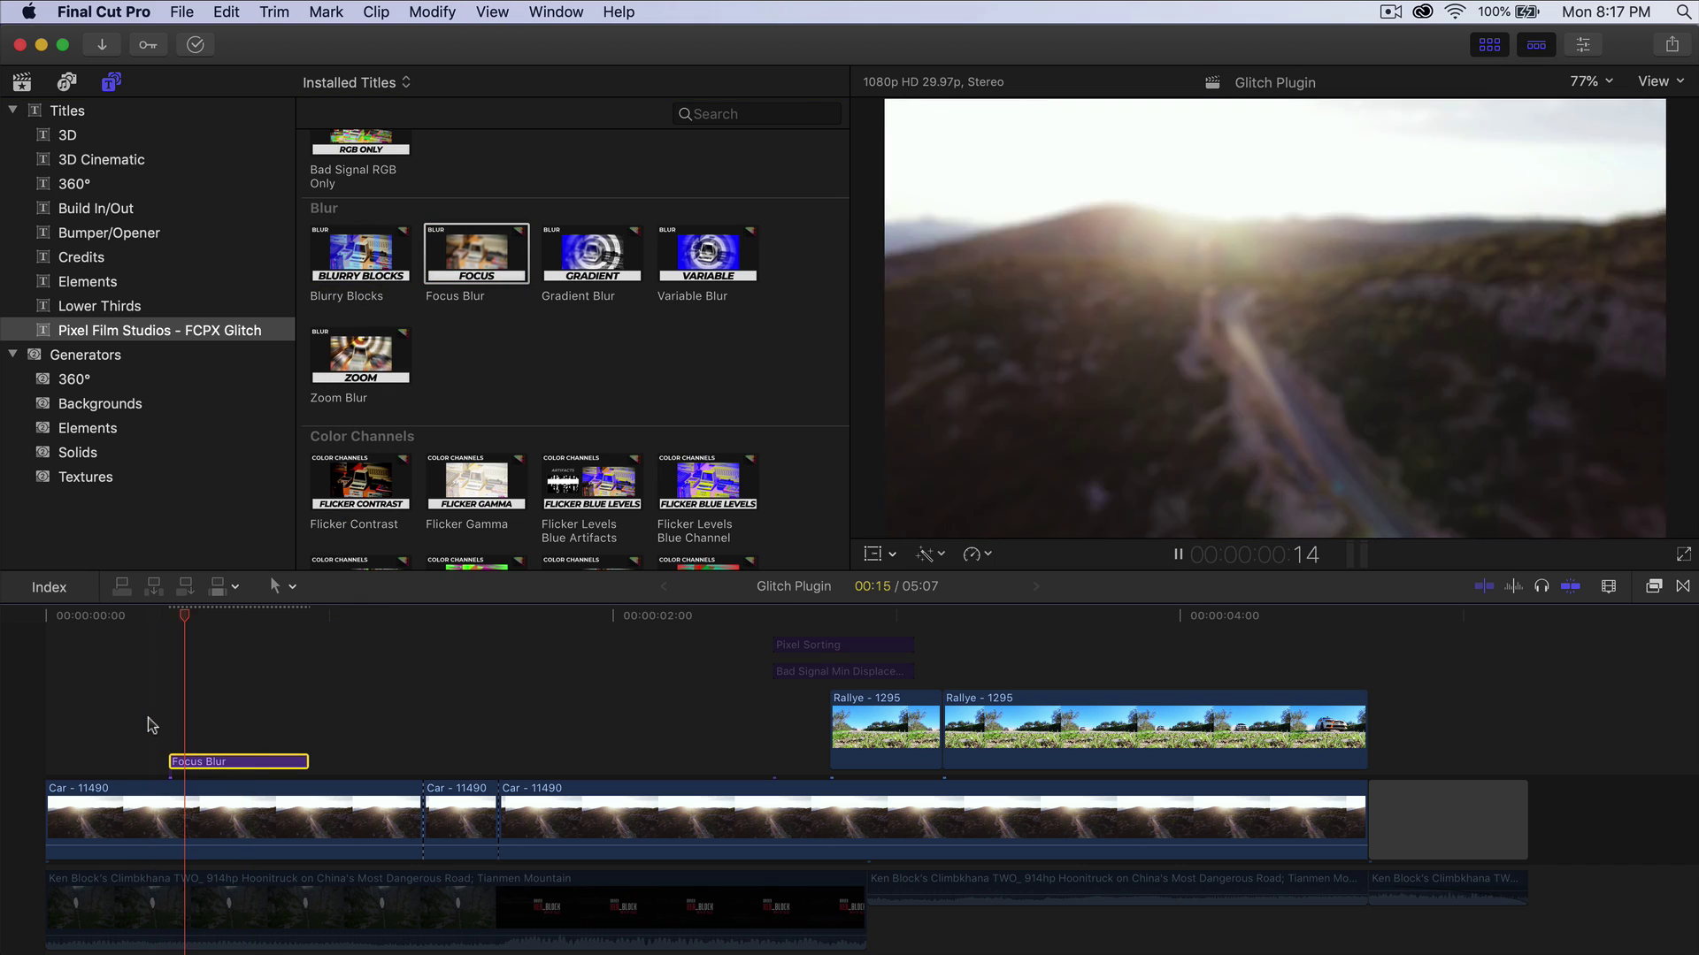
key(space)
key(BackSpace)
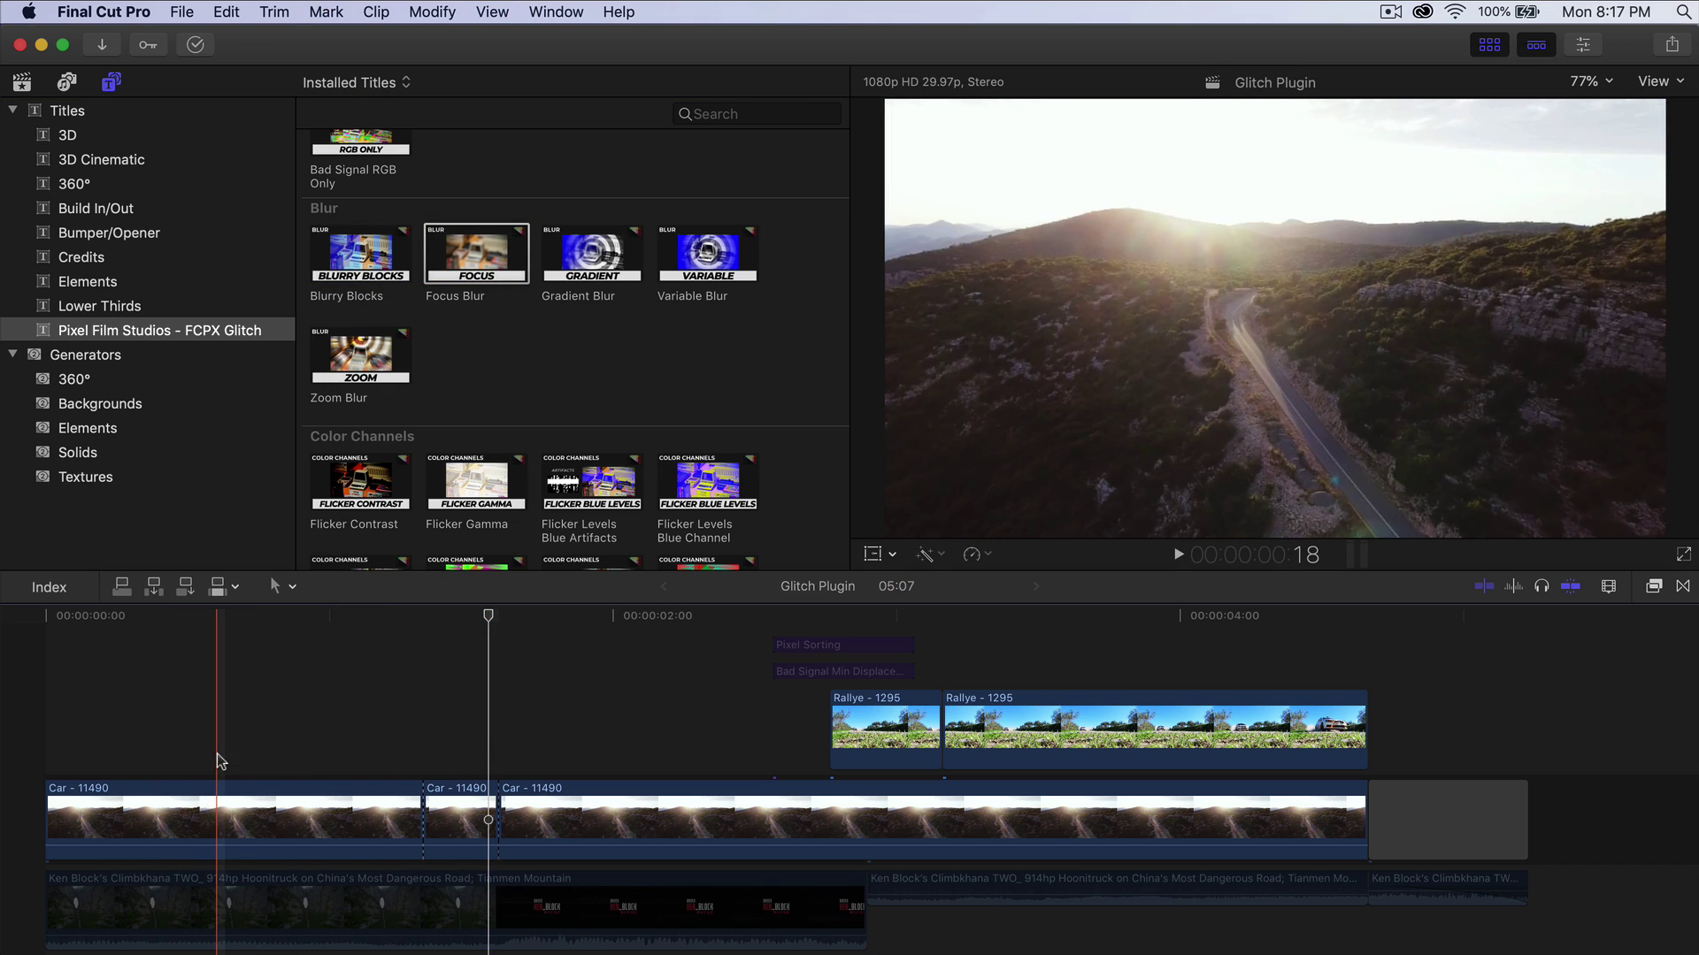
Place the Zoom Blur title above the first Car clip and move its blur center to the far end of the road.
drag(360, 354, 205, 694)
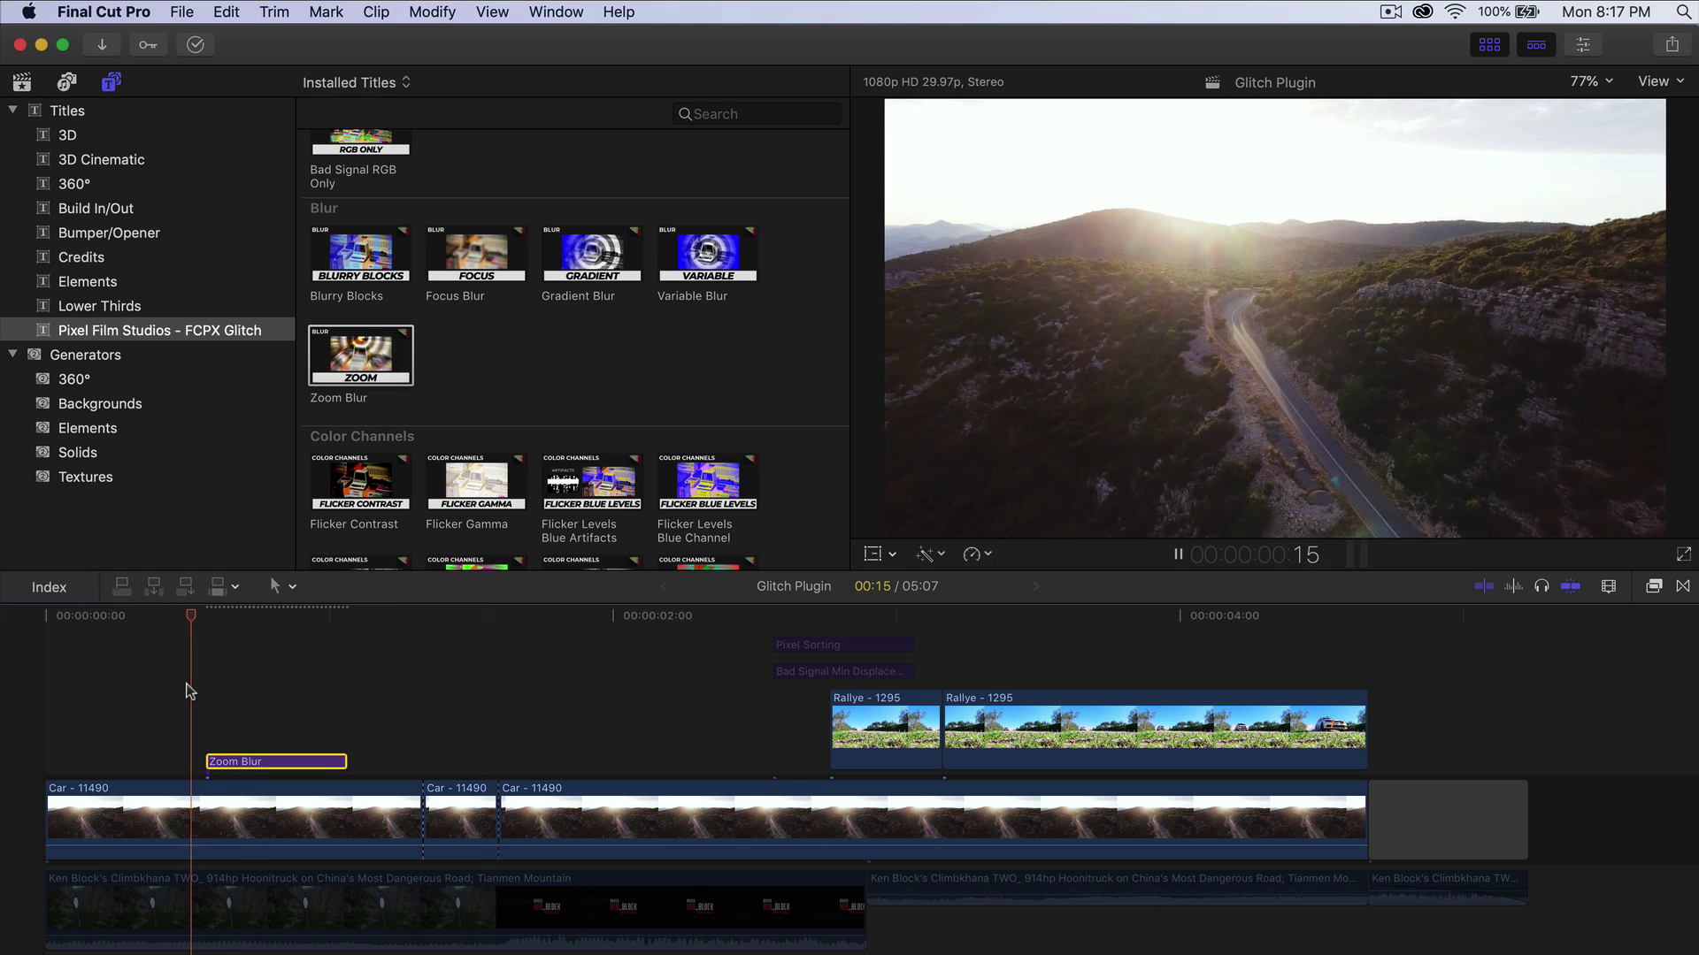
key(space)
key(space)
drag(1274, 114, 1231, 317)
click(244, 762)
click(232, 619)
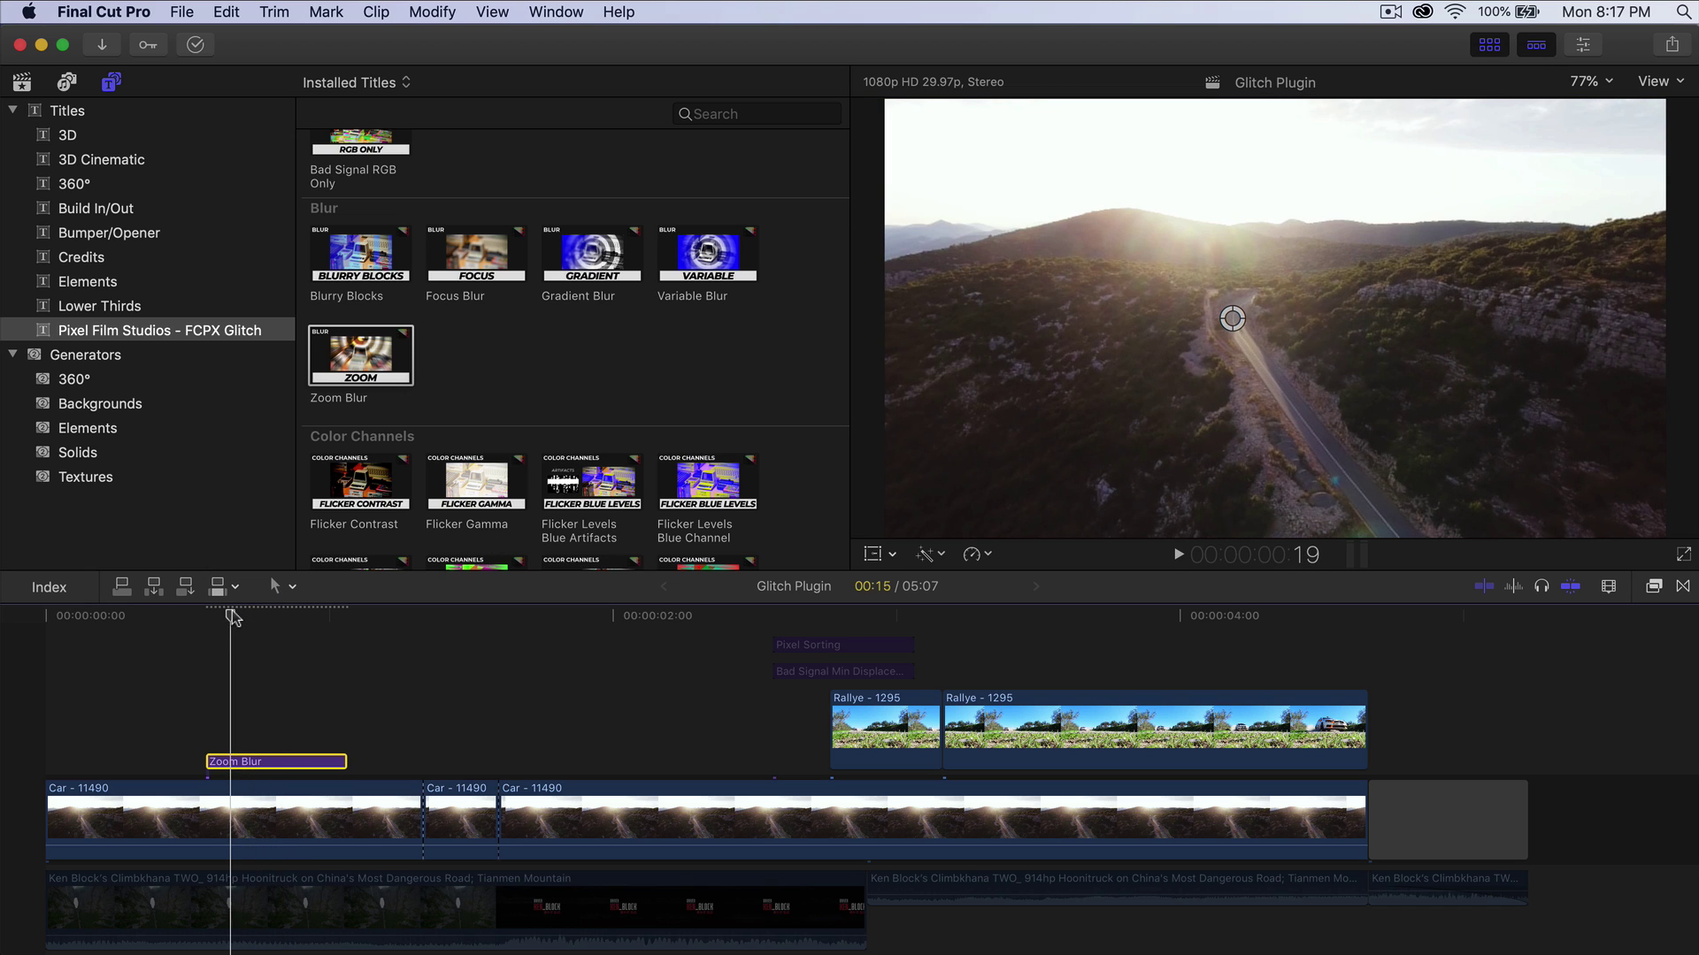
Move the Zoom Blur title over the cut between the second and third Car clips and center its blur on the car.
click(485, 619)
drag(251, 761, 488, 752)
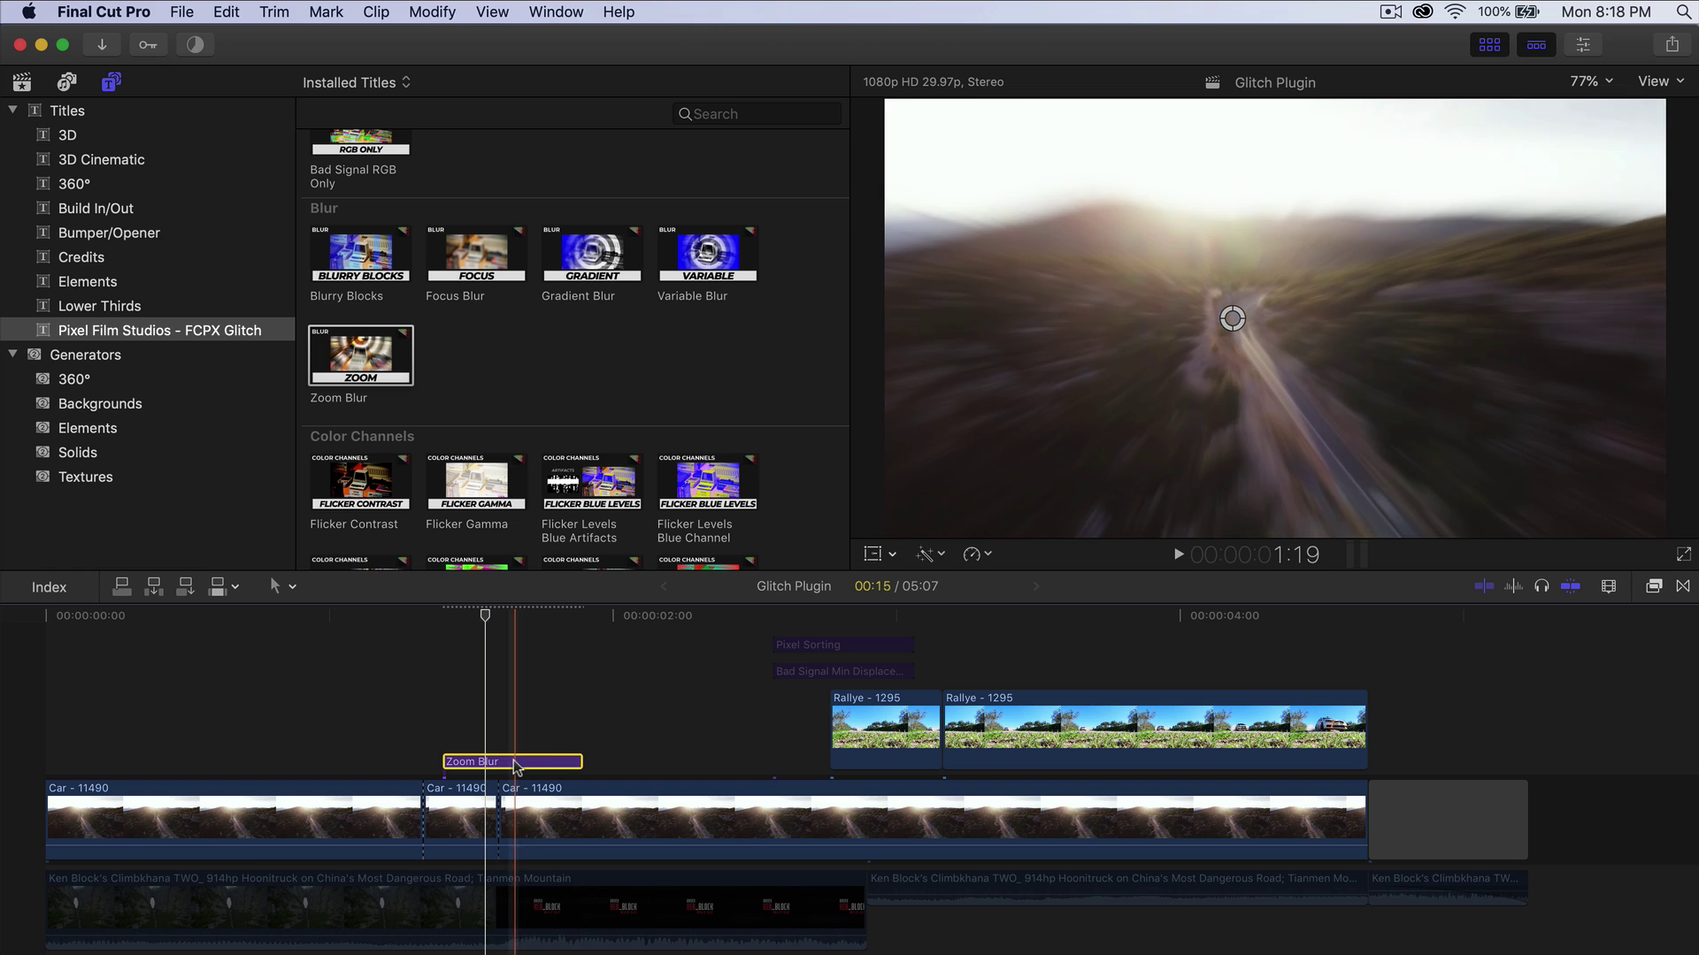
drag(1232, 318, 1376, 498)
key(slash)
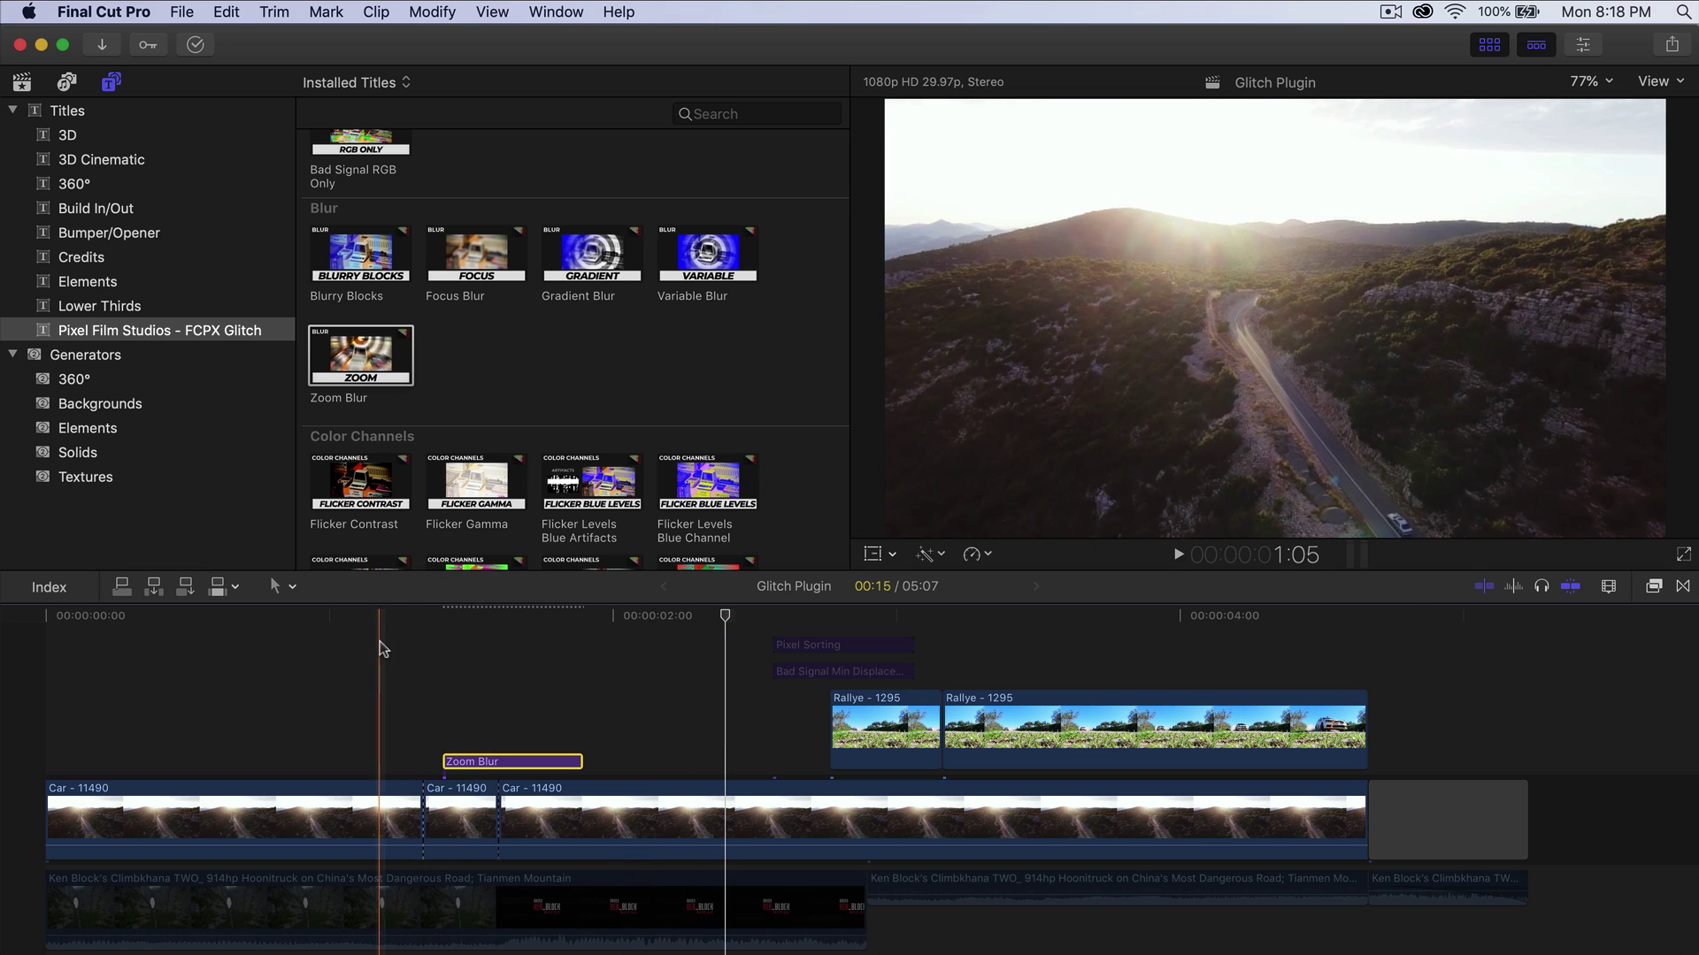
key(space)
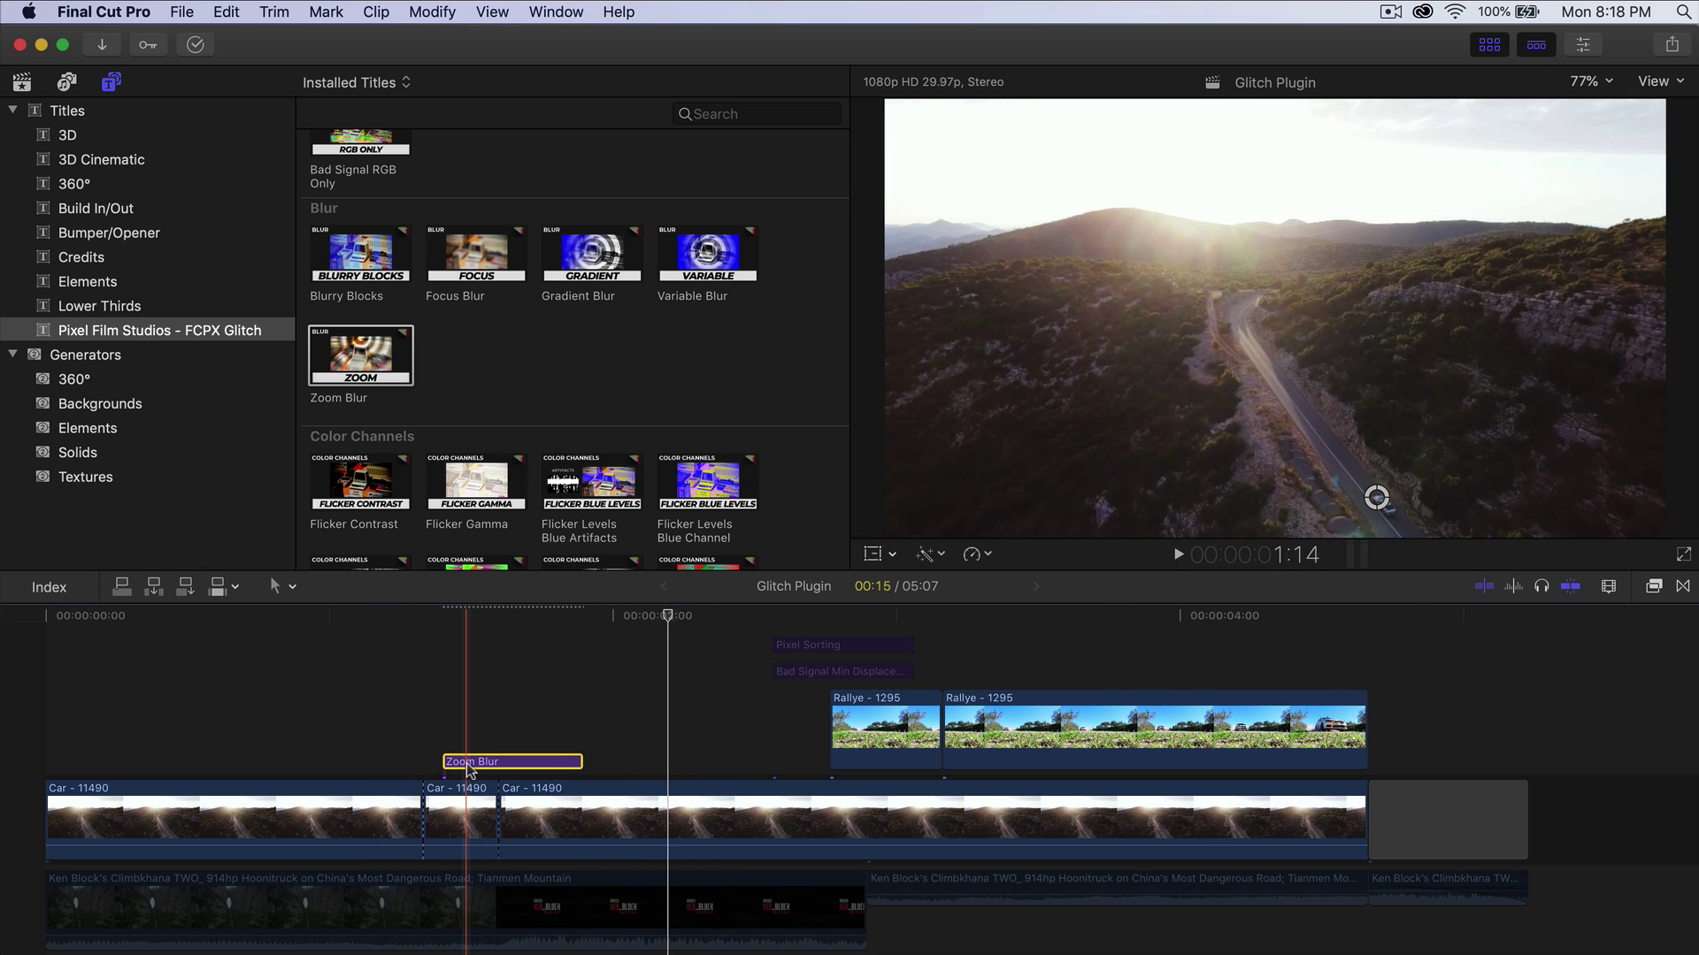
Delete the Zoom Blur title and look through the Color Channels glitch titles.
key(Delete)
scroll(462, 406, down, 4)
scroll(462, 405, down, 10)
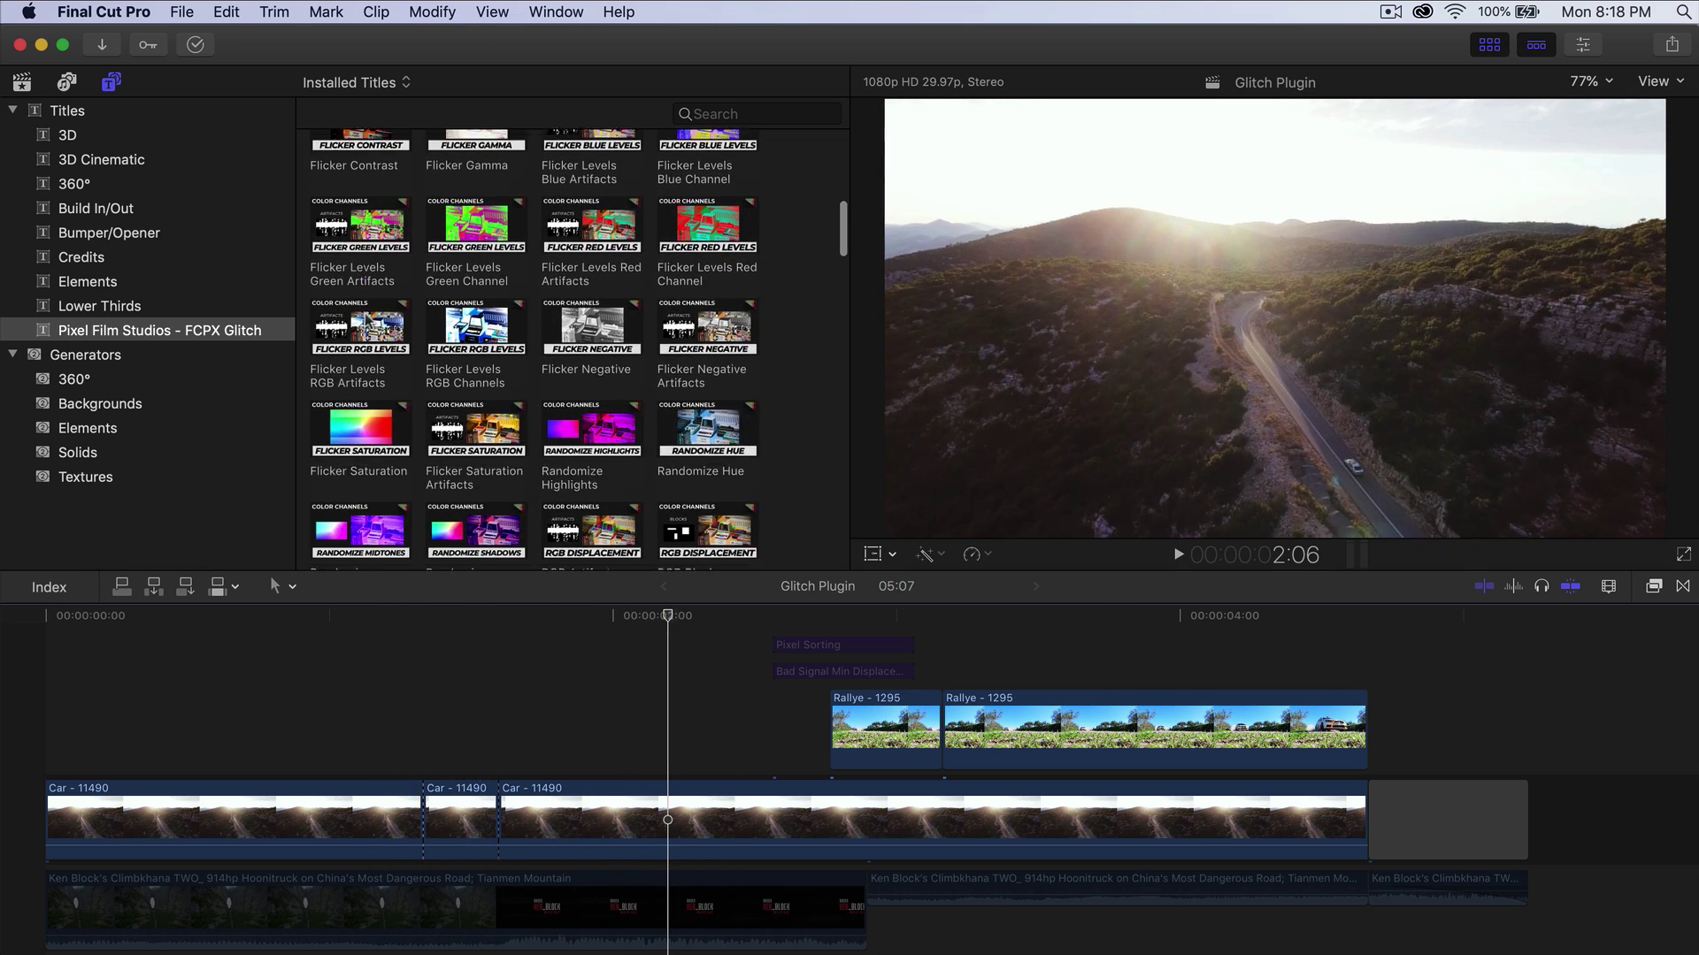
scroll(368, 322, up, 5)
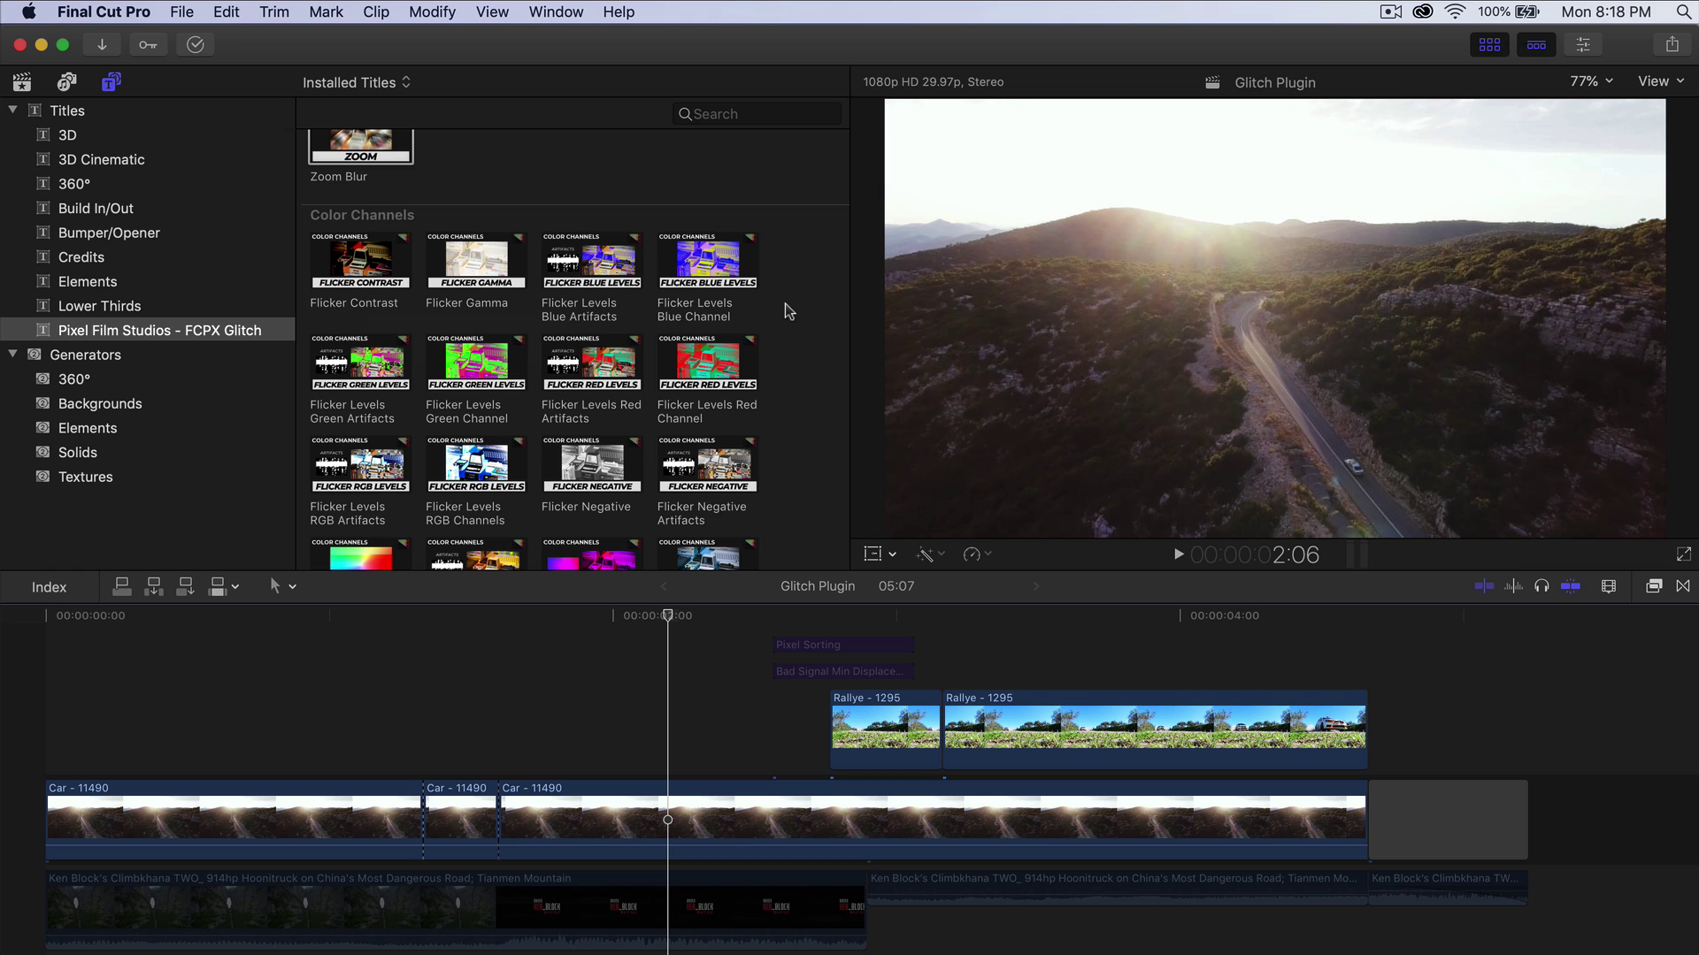
scroll(784, 305, down, 1)
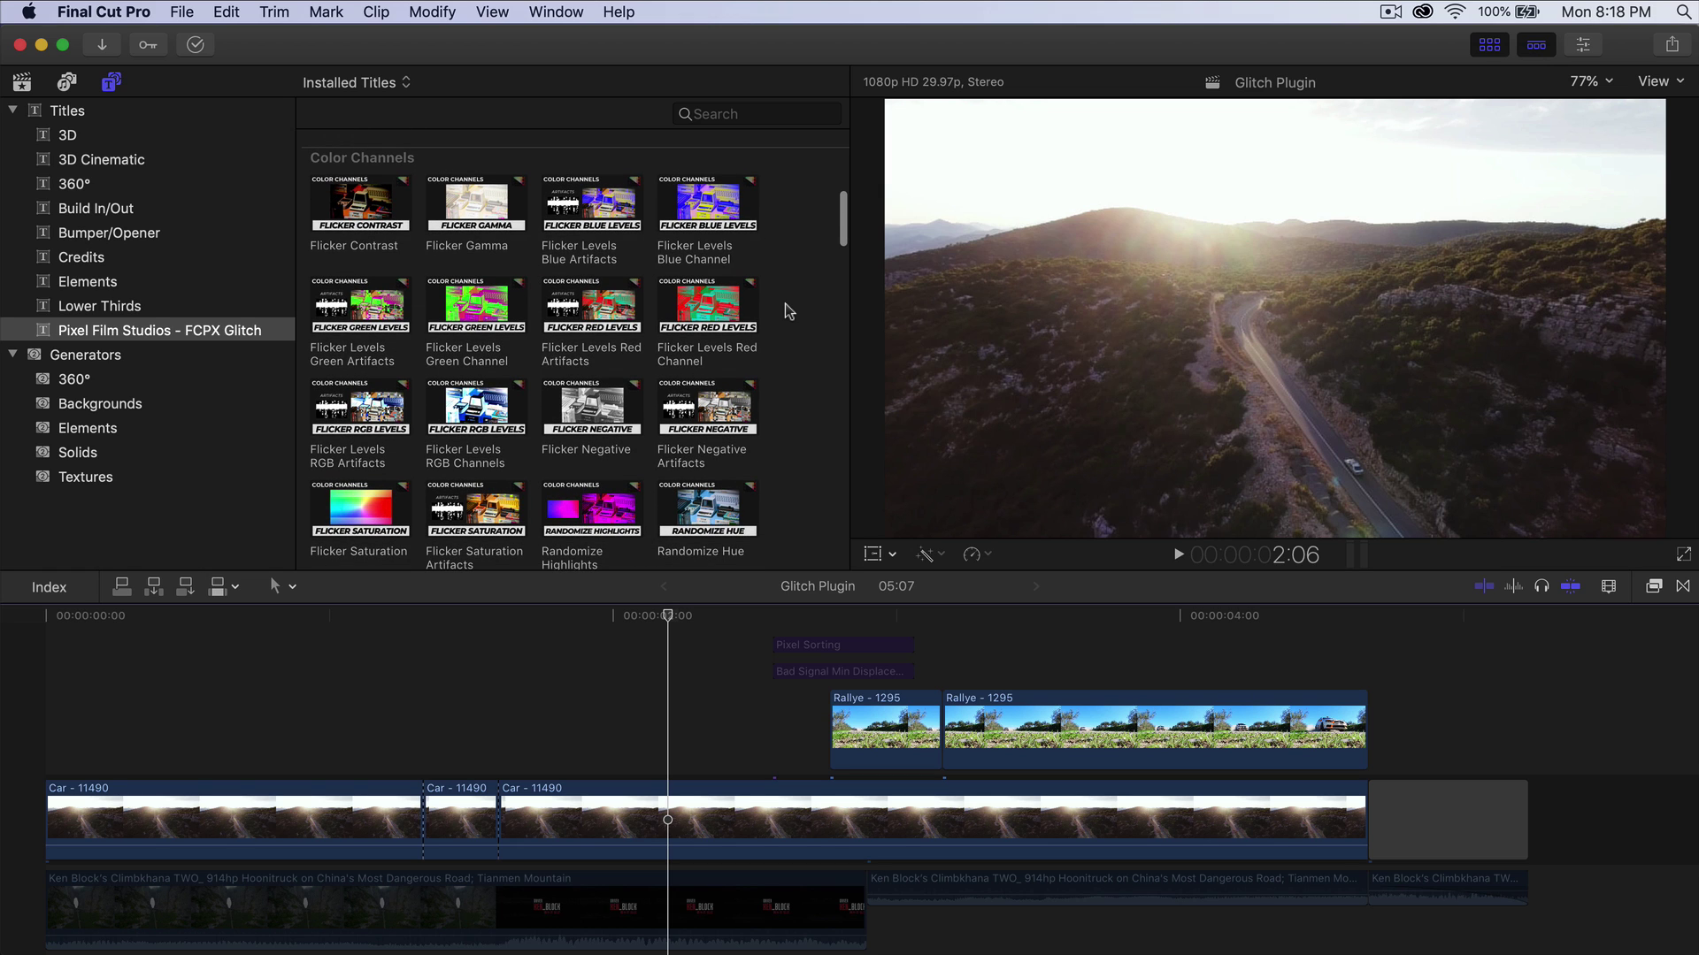
Try the Flicker Saturation and Roll Red Channel titles above the Car clips, previewing and removing them.
drag(349, 518, 269, 708)
key(space)
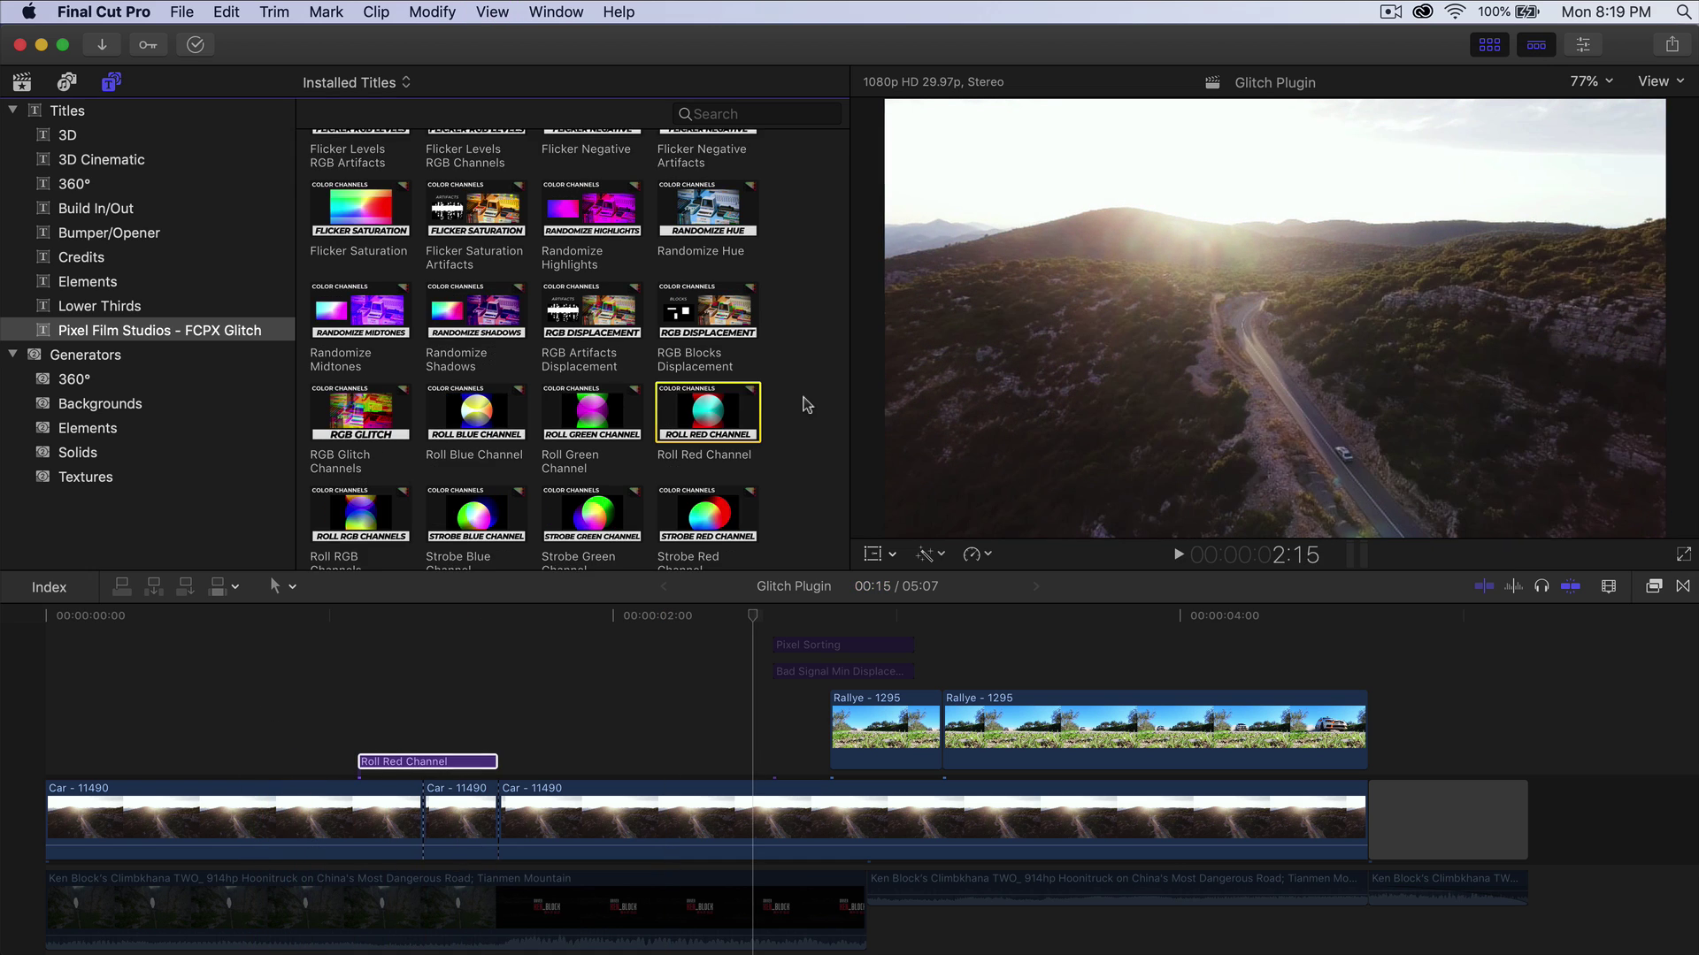
scroll(575, 354, down, 2)
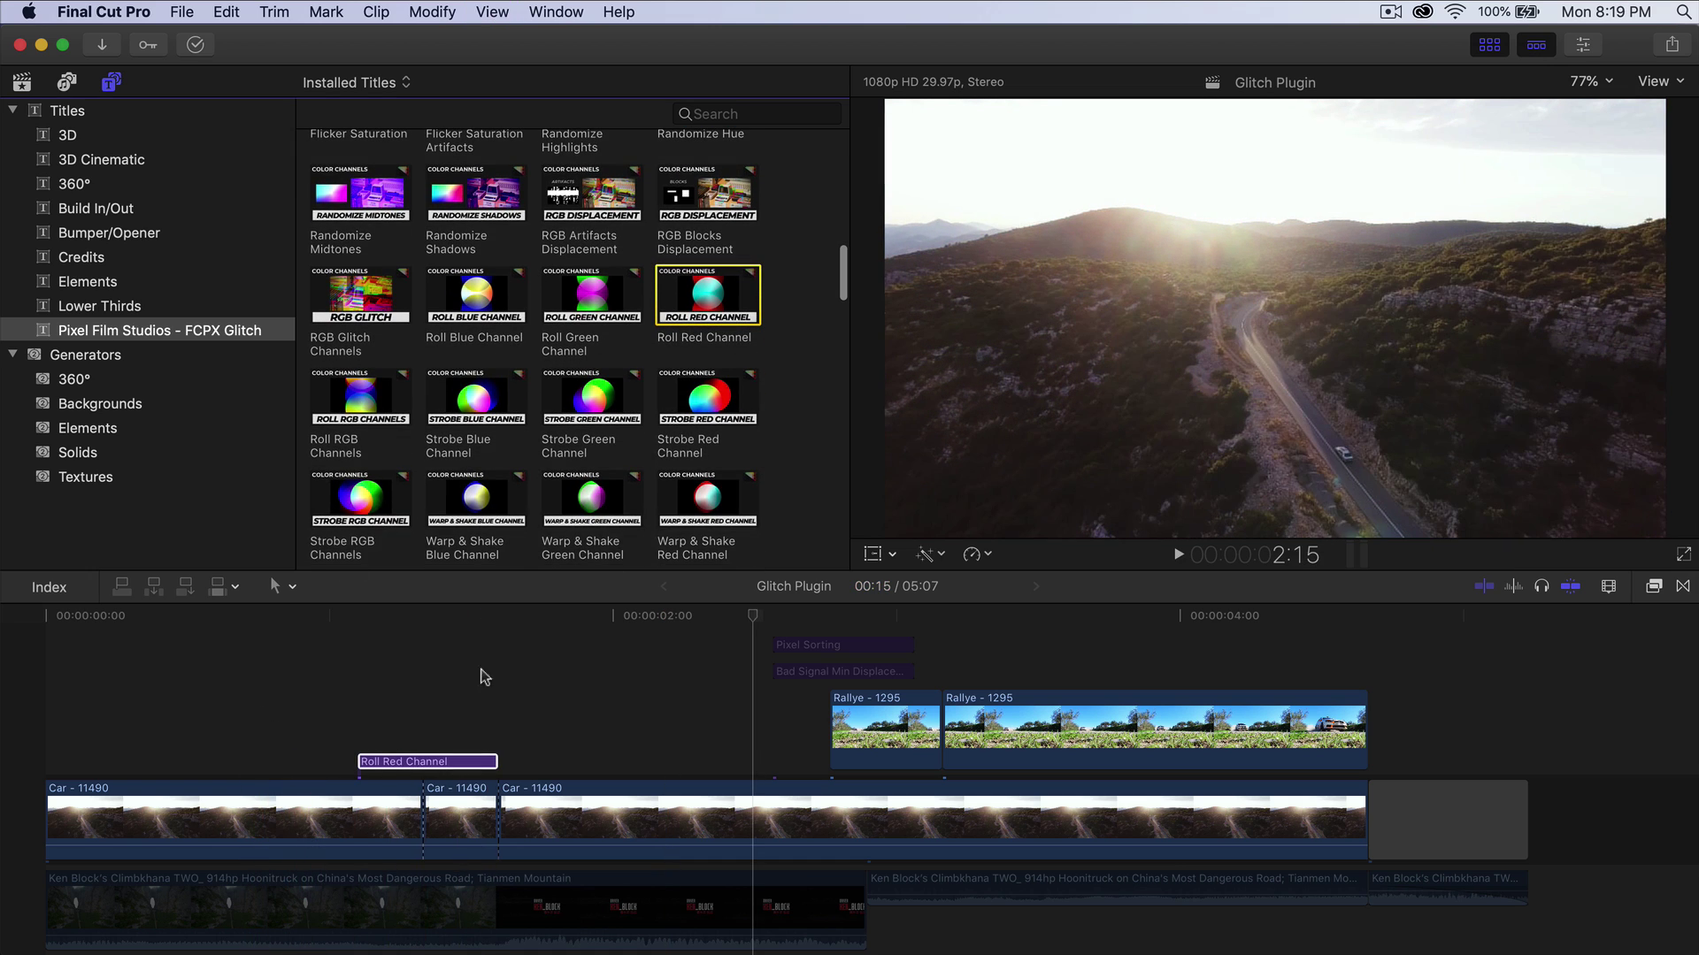
key(space)
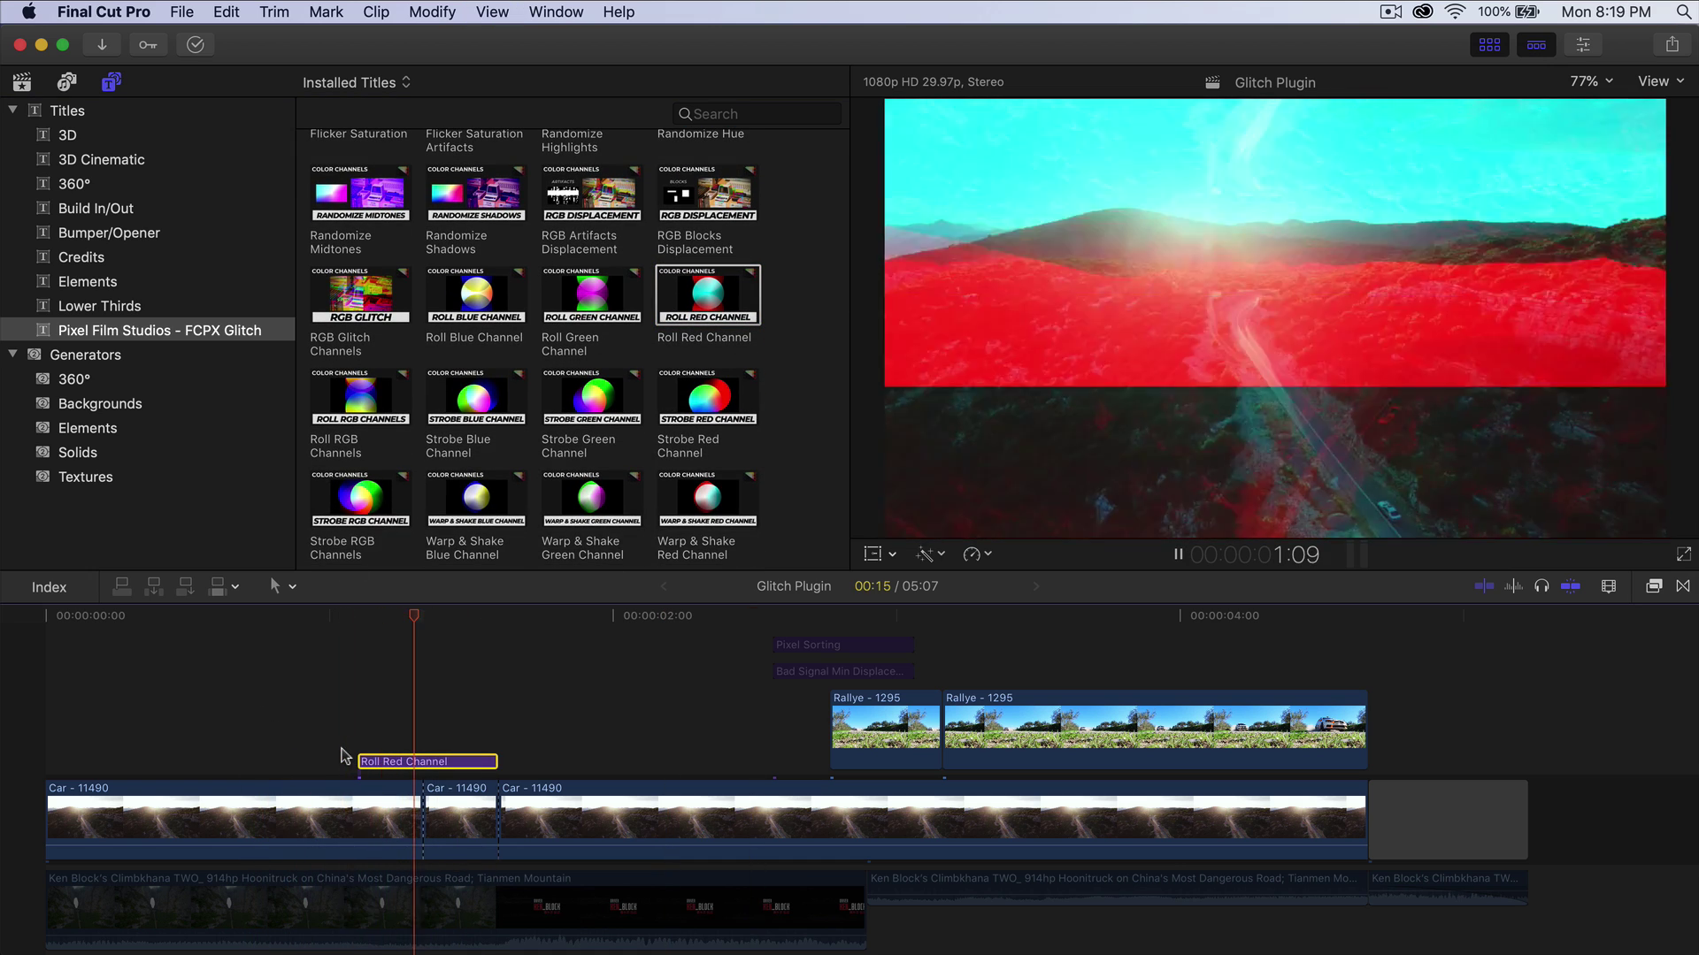
key(space)
click(345, 754)
Look through the Colorize and Datamosh sections of the glitch titles and preview the Colorize title.
scroll(531, 531, down, 5)
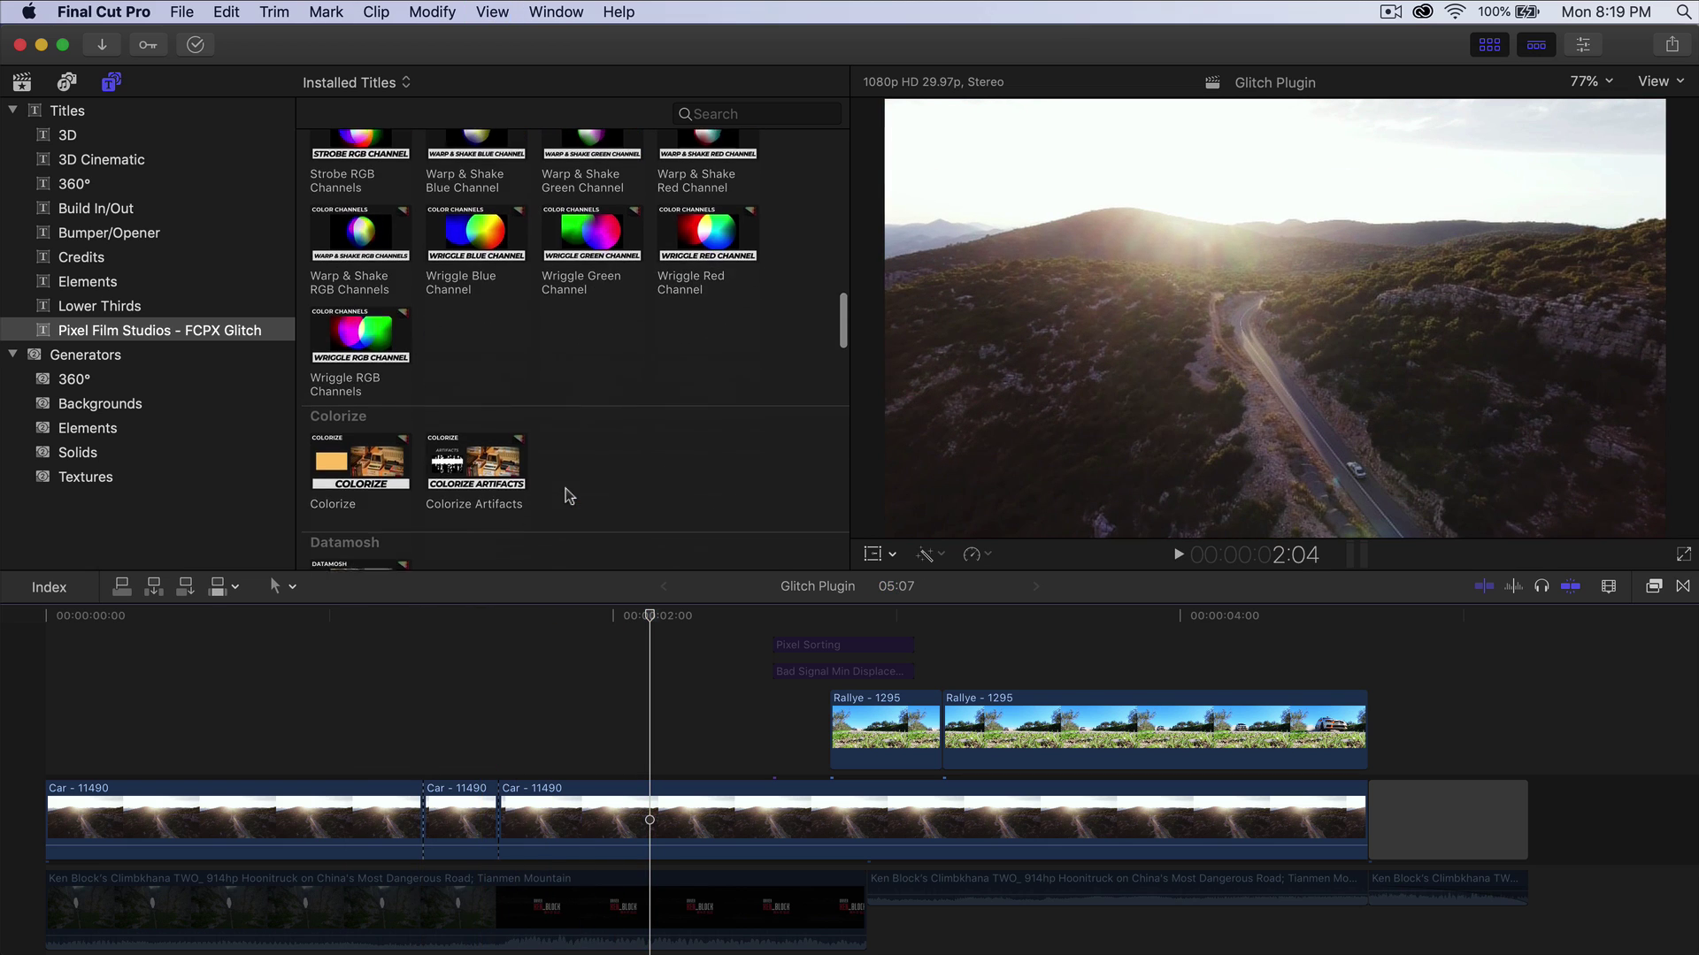
scroll(535, 460, down, 2)
click(344, 407)
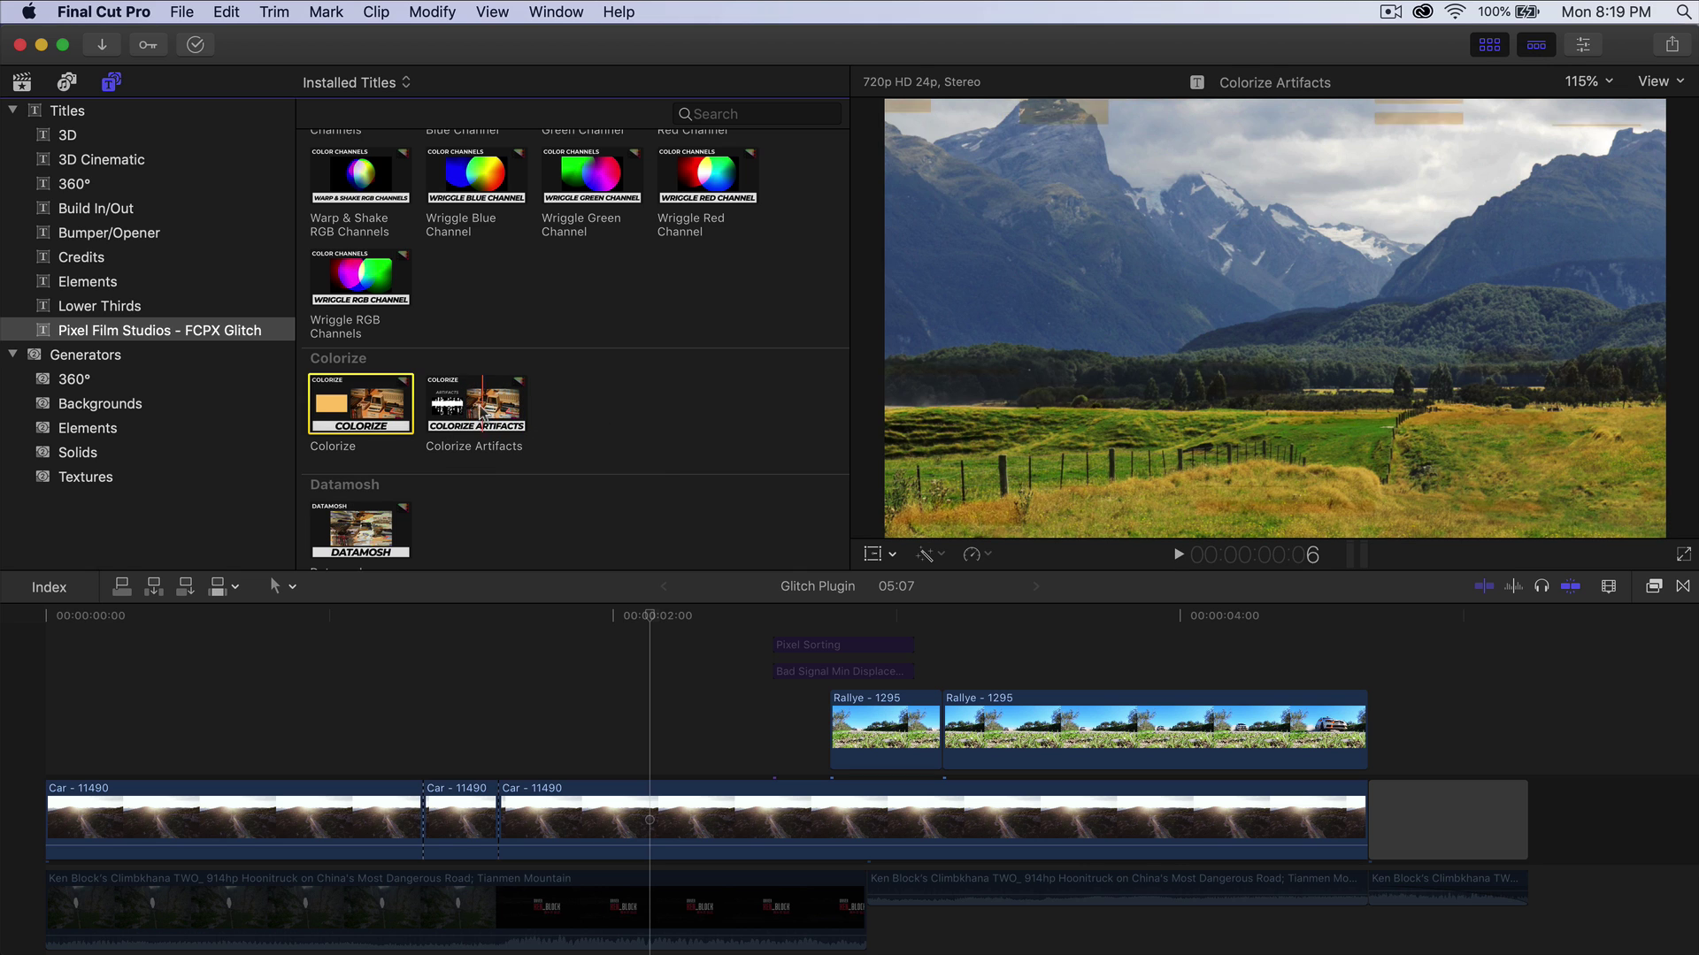
scroll(634, 416, down, 4)
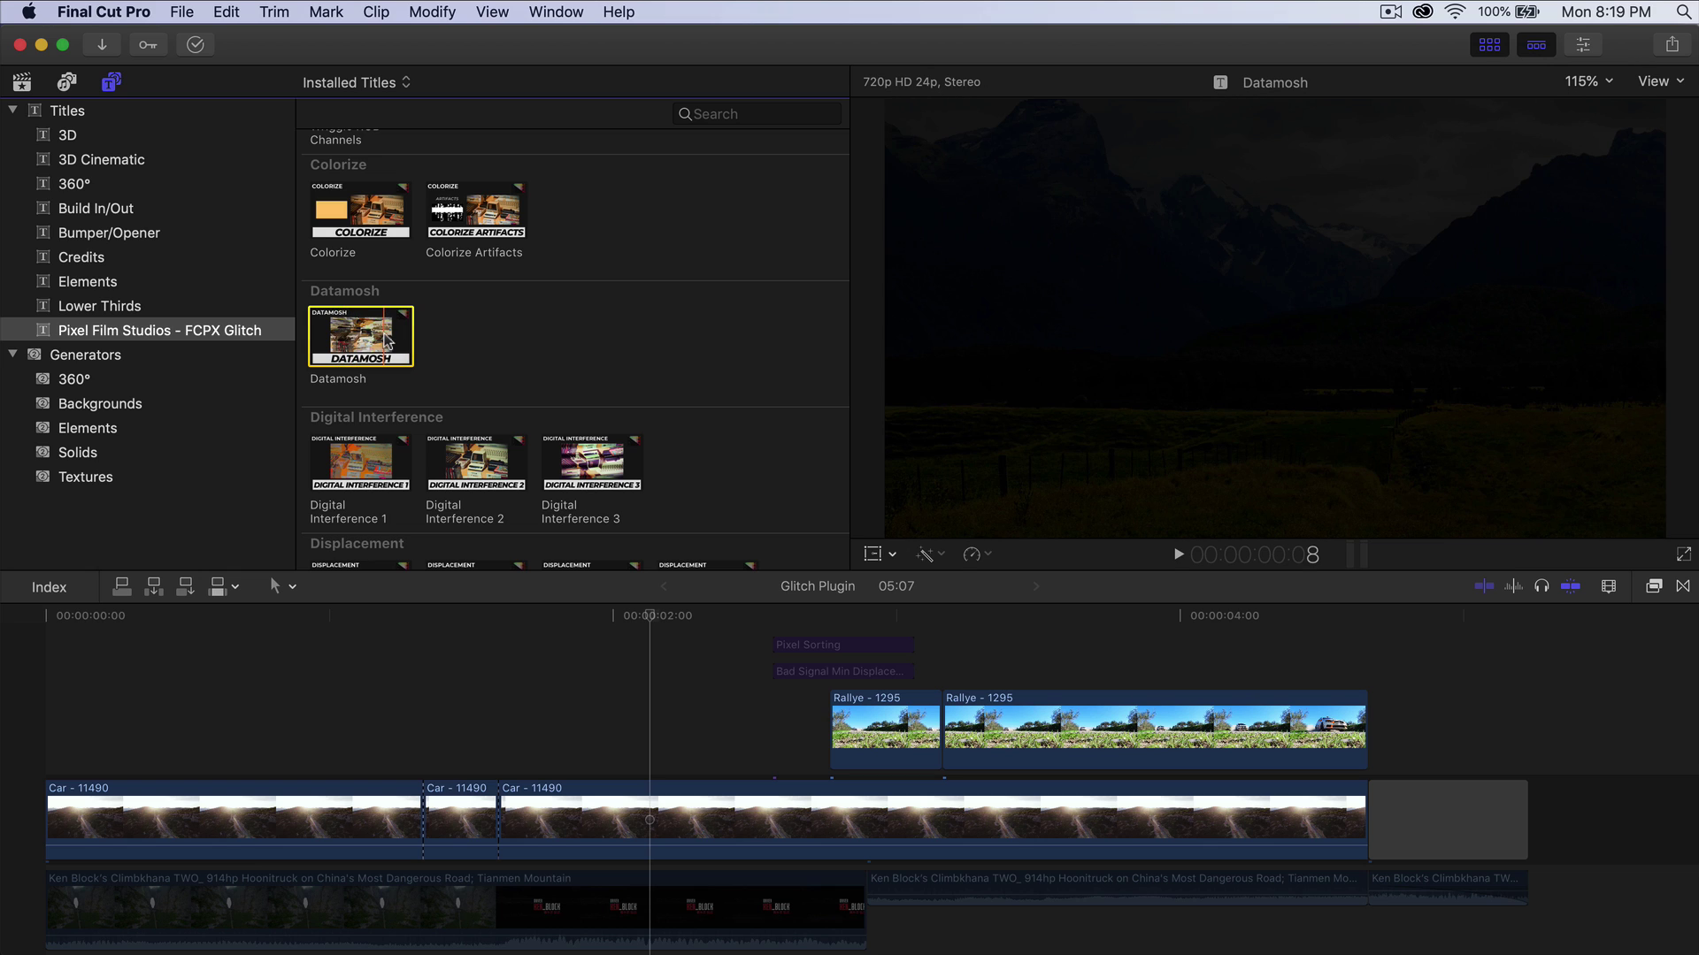
Try the Datamosh title above the first Car clip and the Bad Signal Max Displacement 2 effect on that clip.
drag(354, 337, 254, 719)
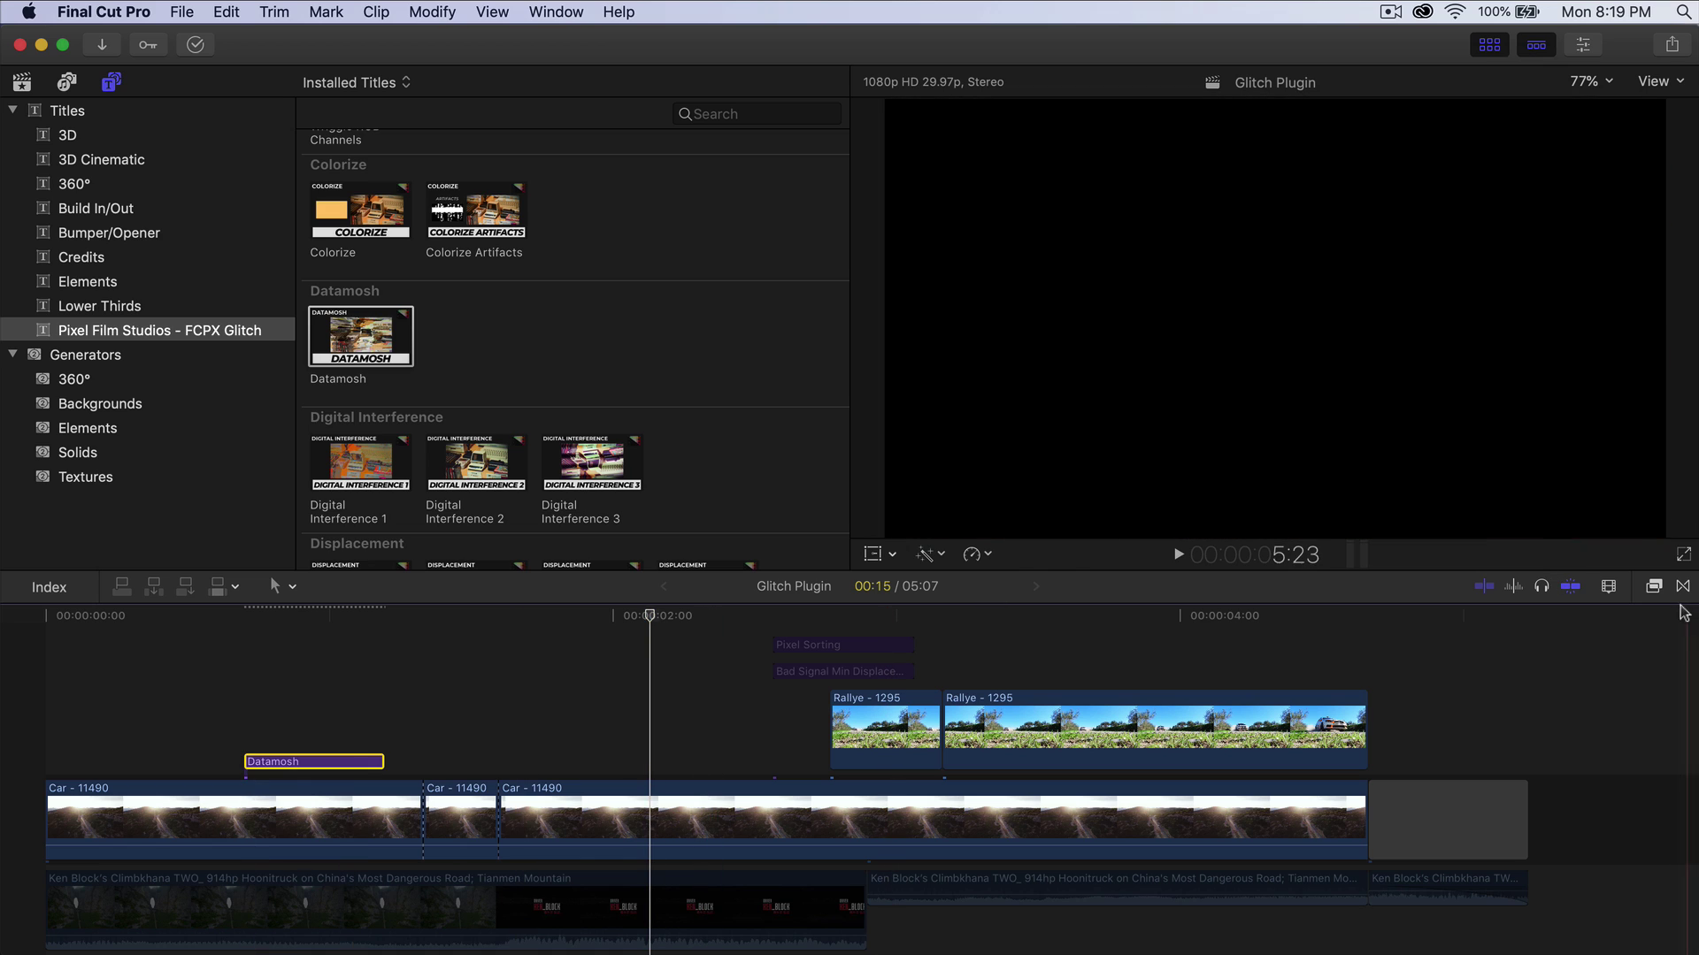
click(1652, 587)
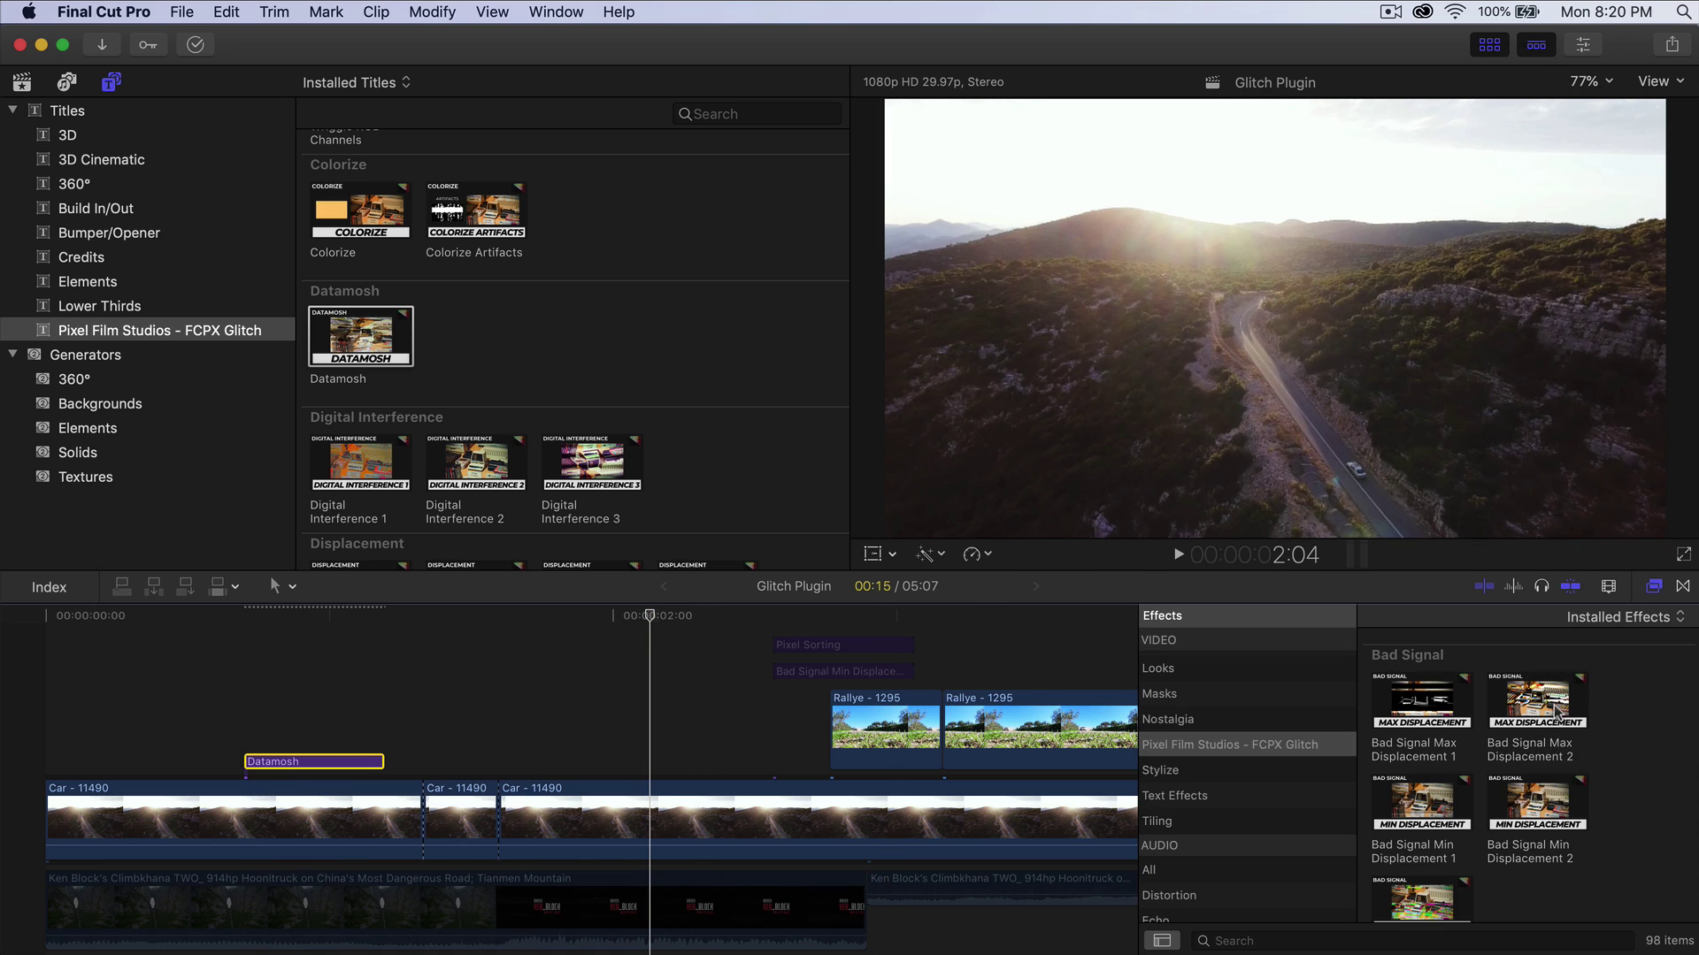
drag(1555, 710, 381, 827)
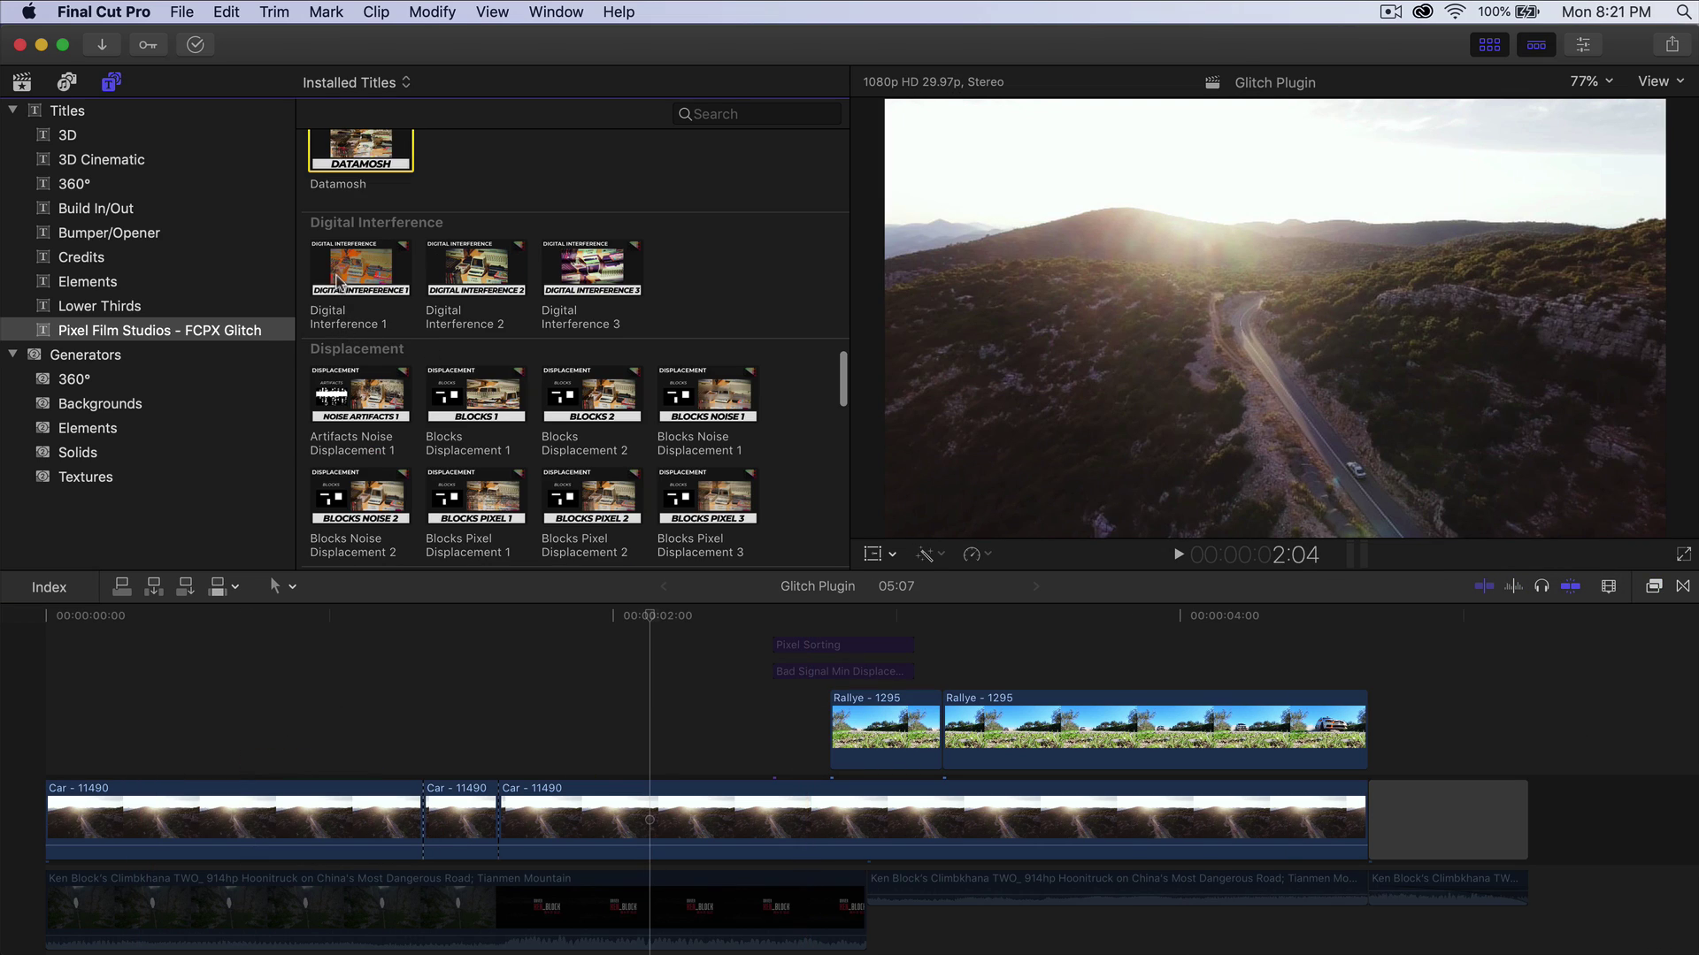
Add the Digital Interference 3 title over the cut between the first two Car clips and open its parameters at a glitched frame.
click(338, 281)
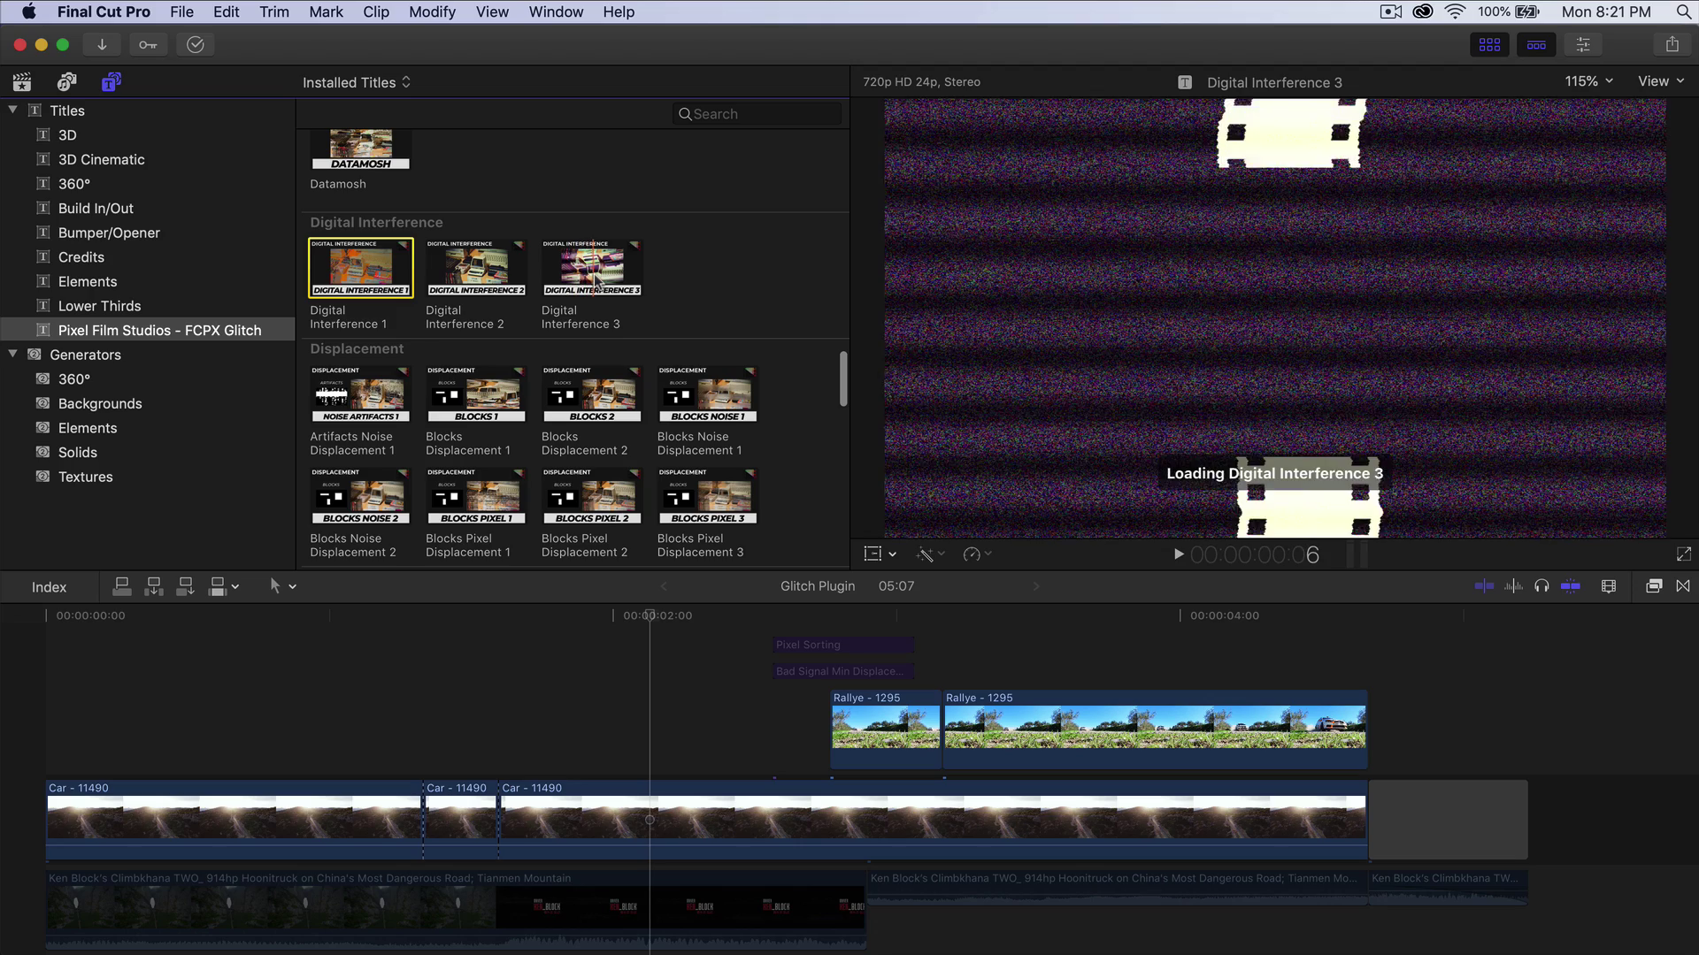
drag(591, 270, 343, 765)
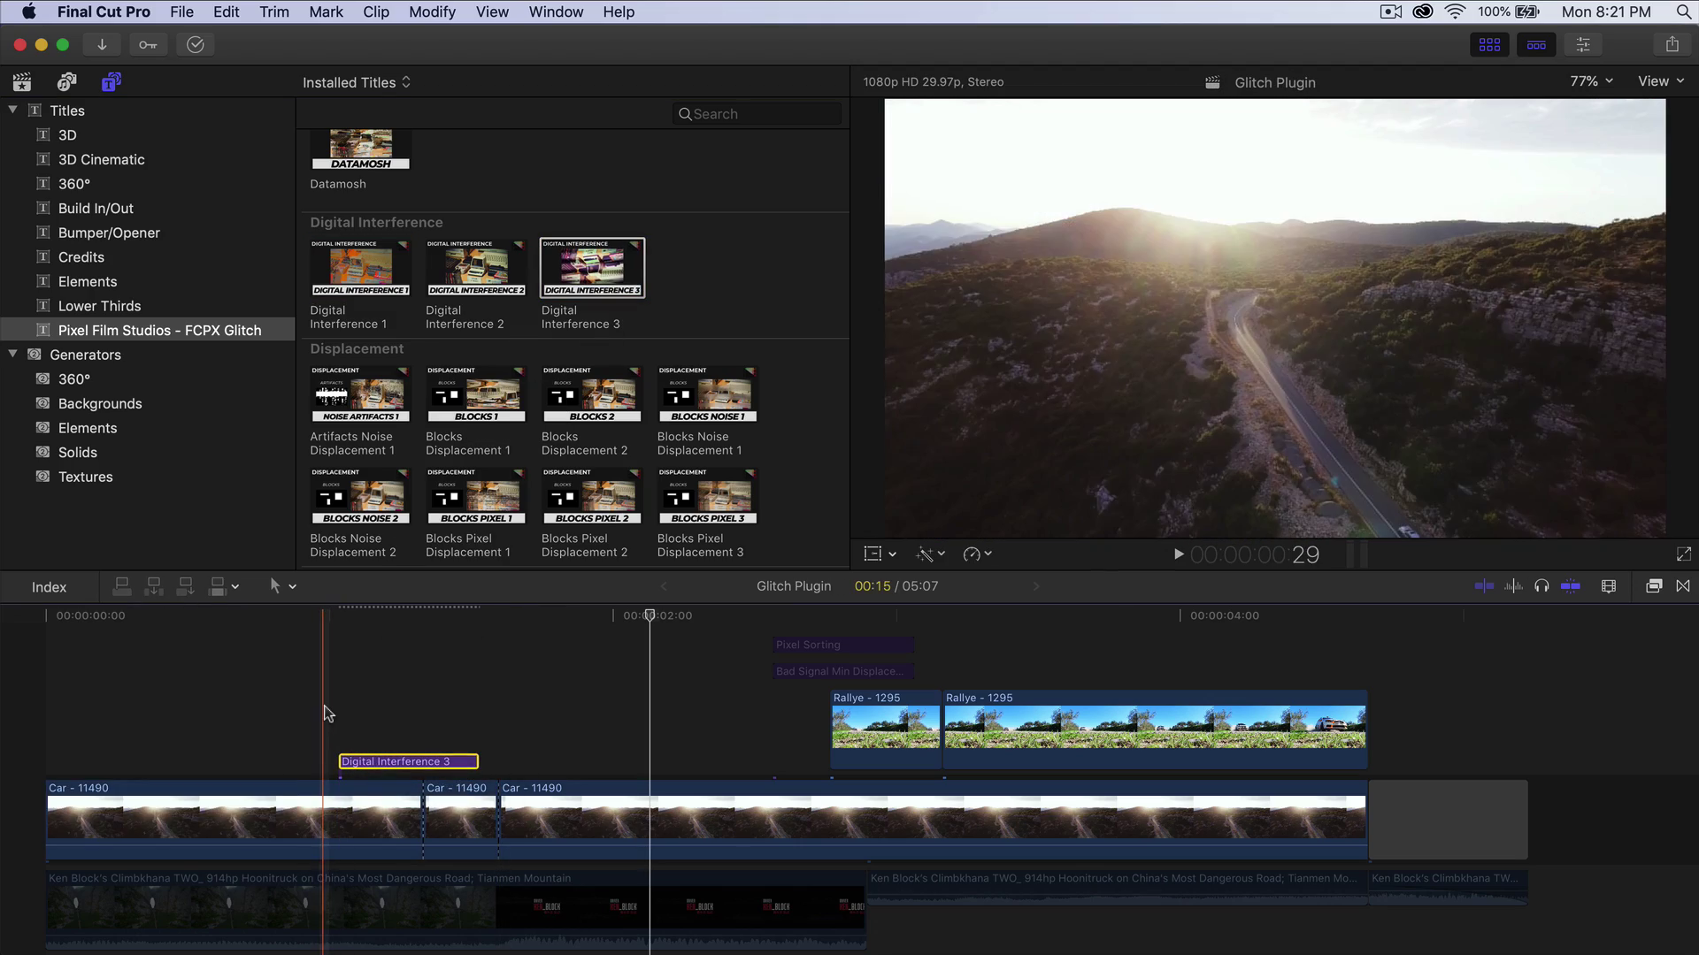
click(395, 619)
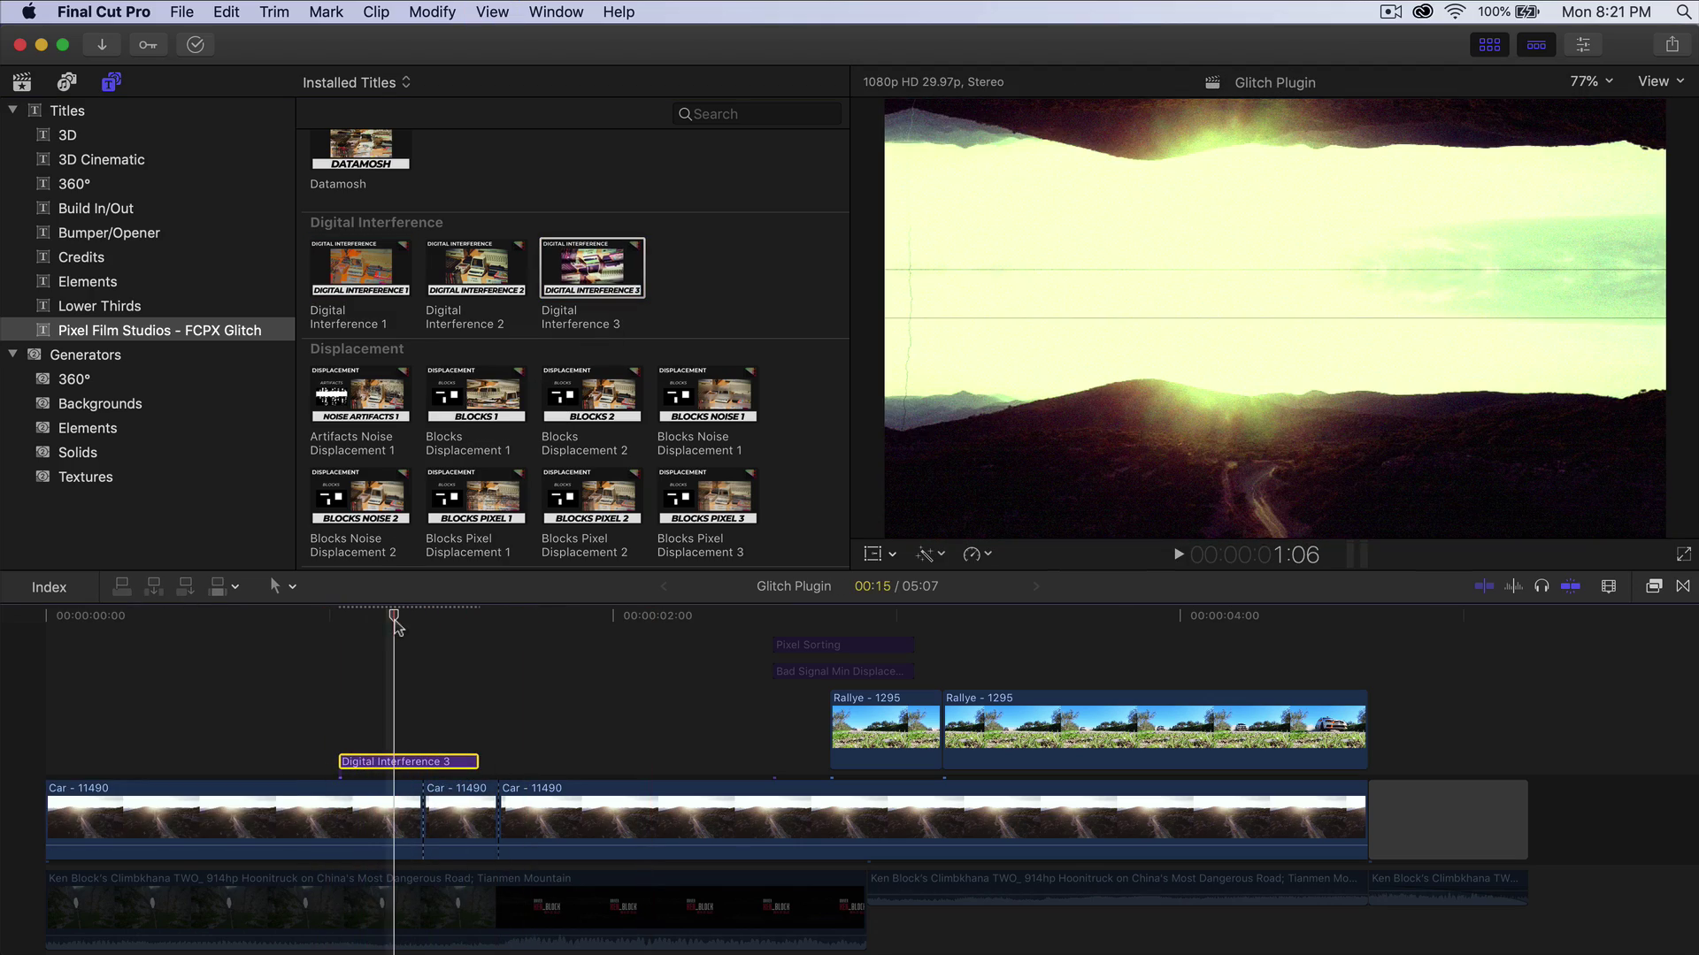
click(1581, 48)
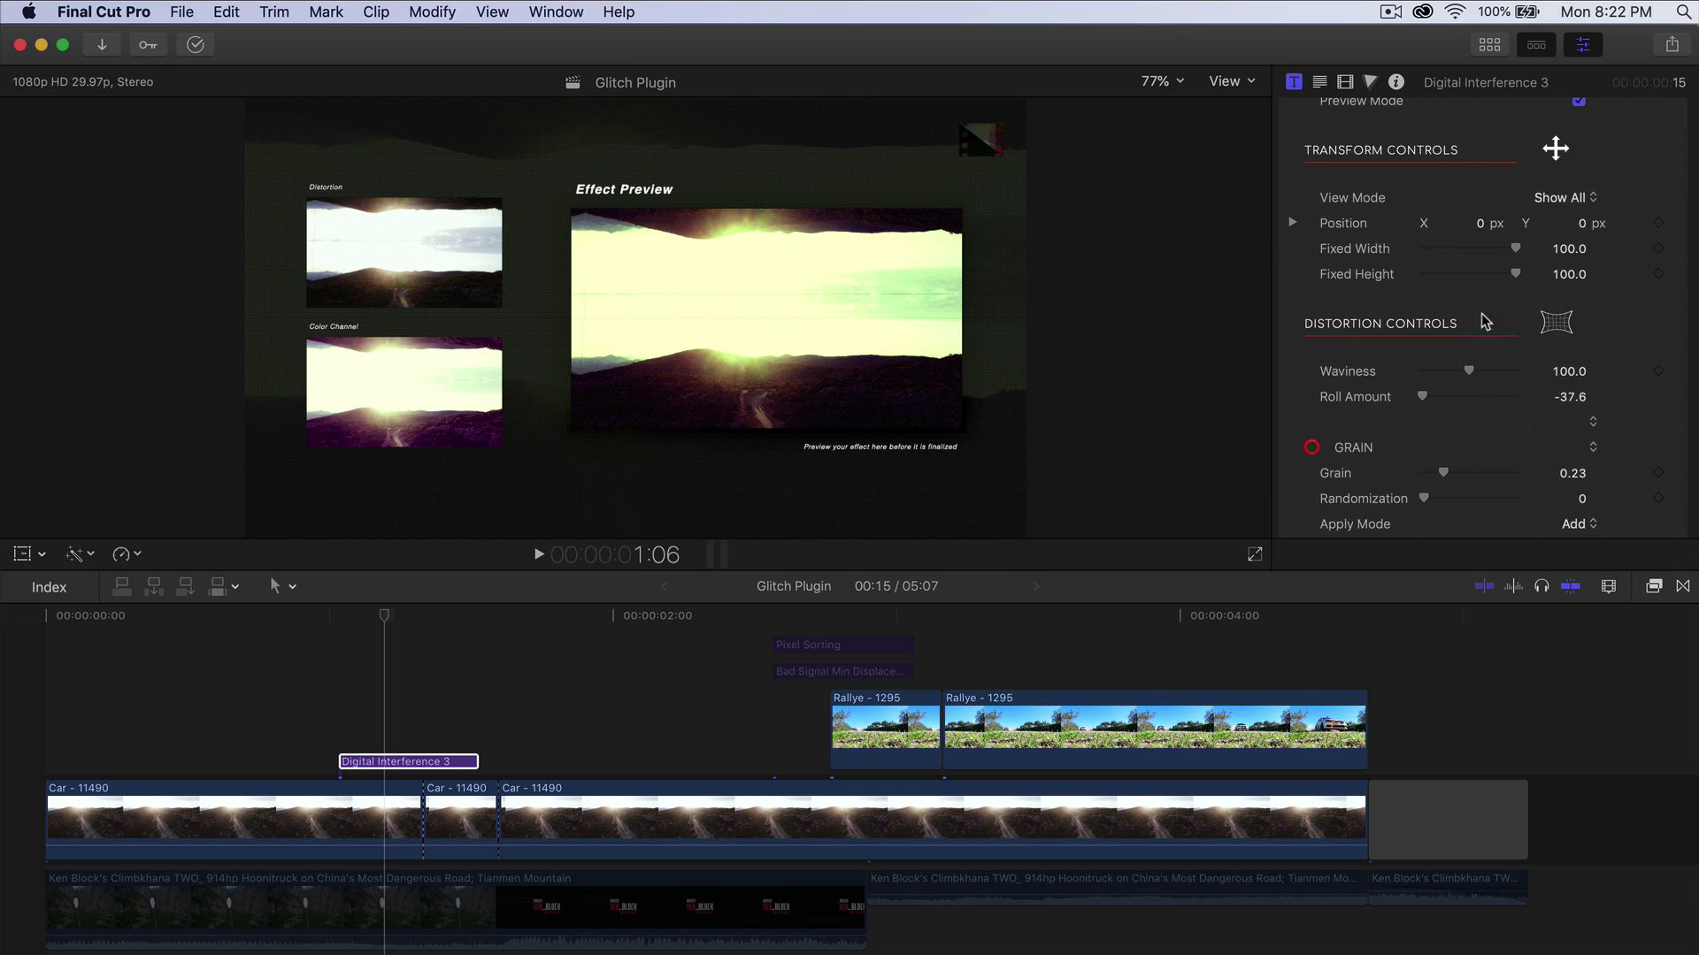
Try a Fixed Width of 78.37 on the Digital Interference 3 title, then restore the full size.
drag(1501, 250, 1495, 250)
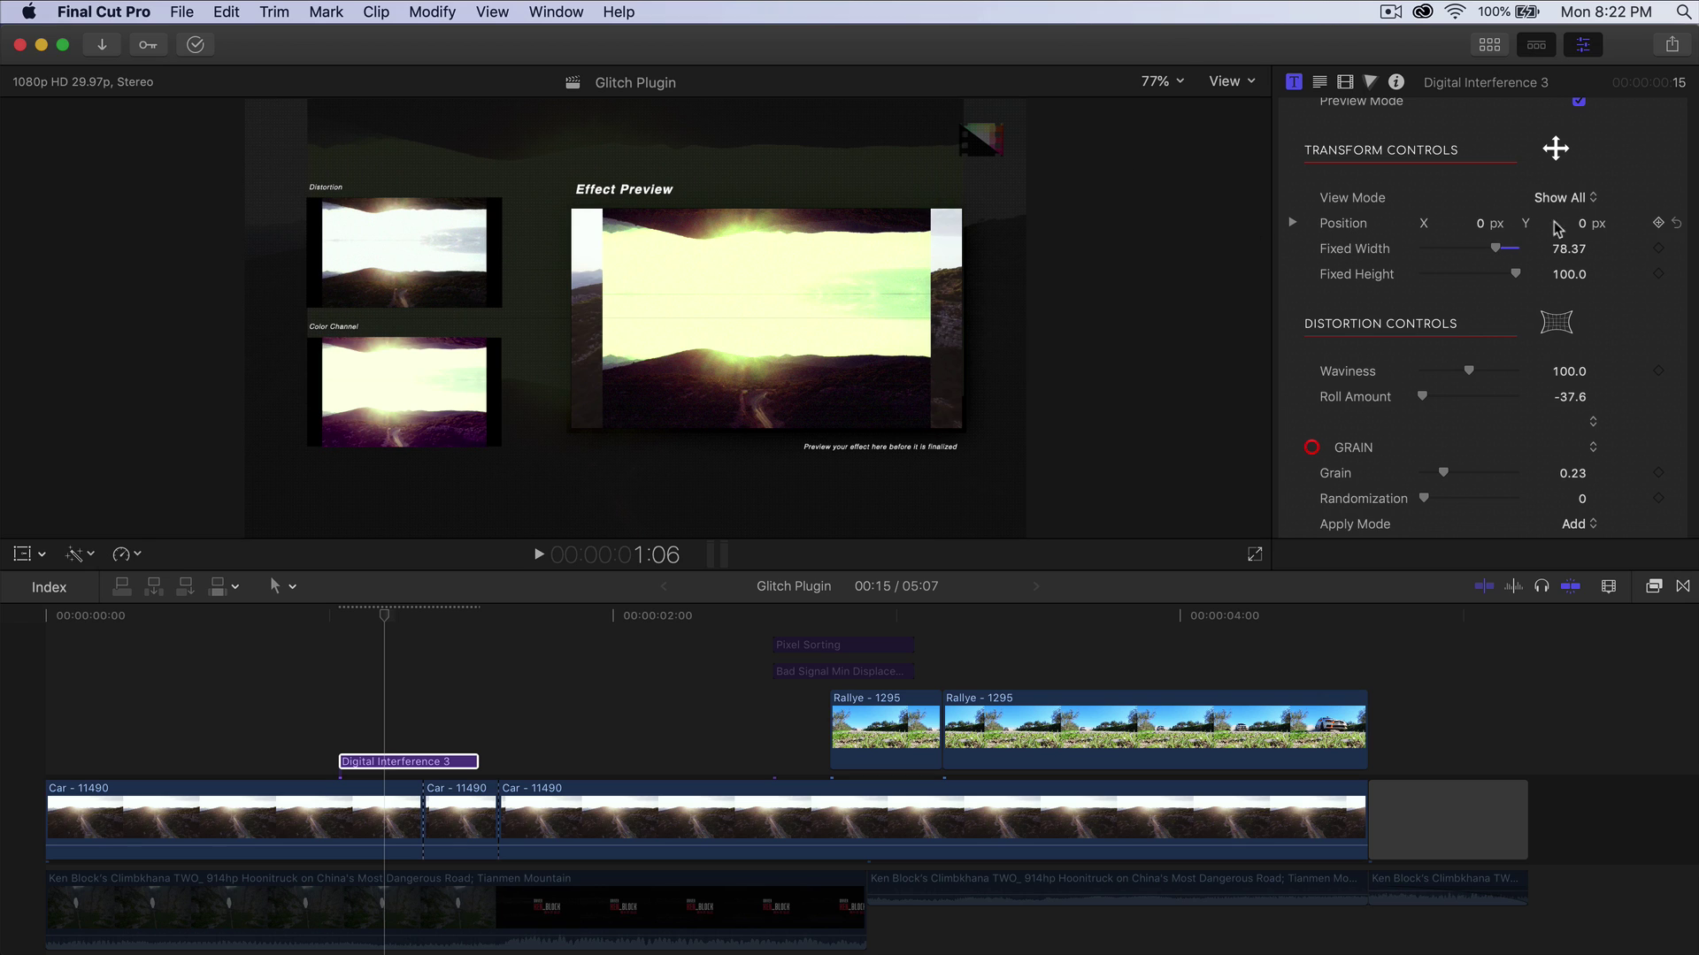
drag(1507, 278, 1563, 274)
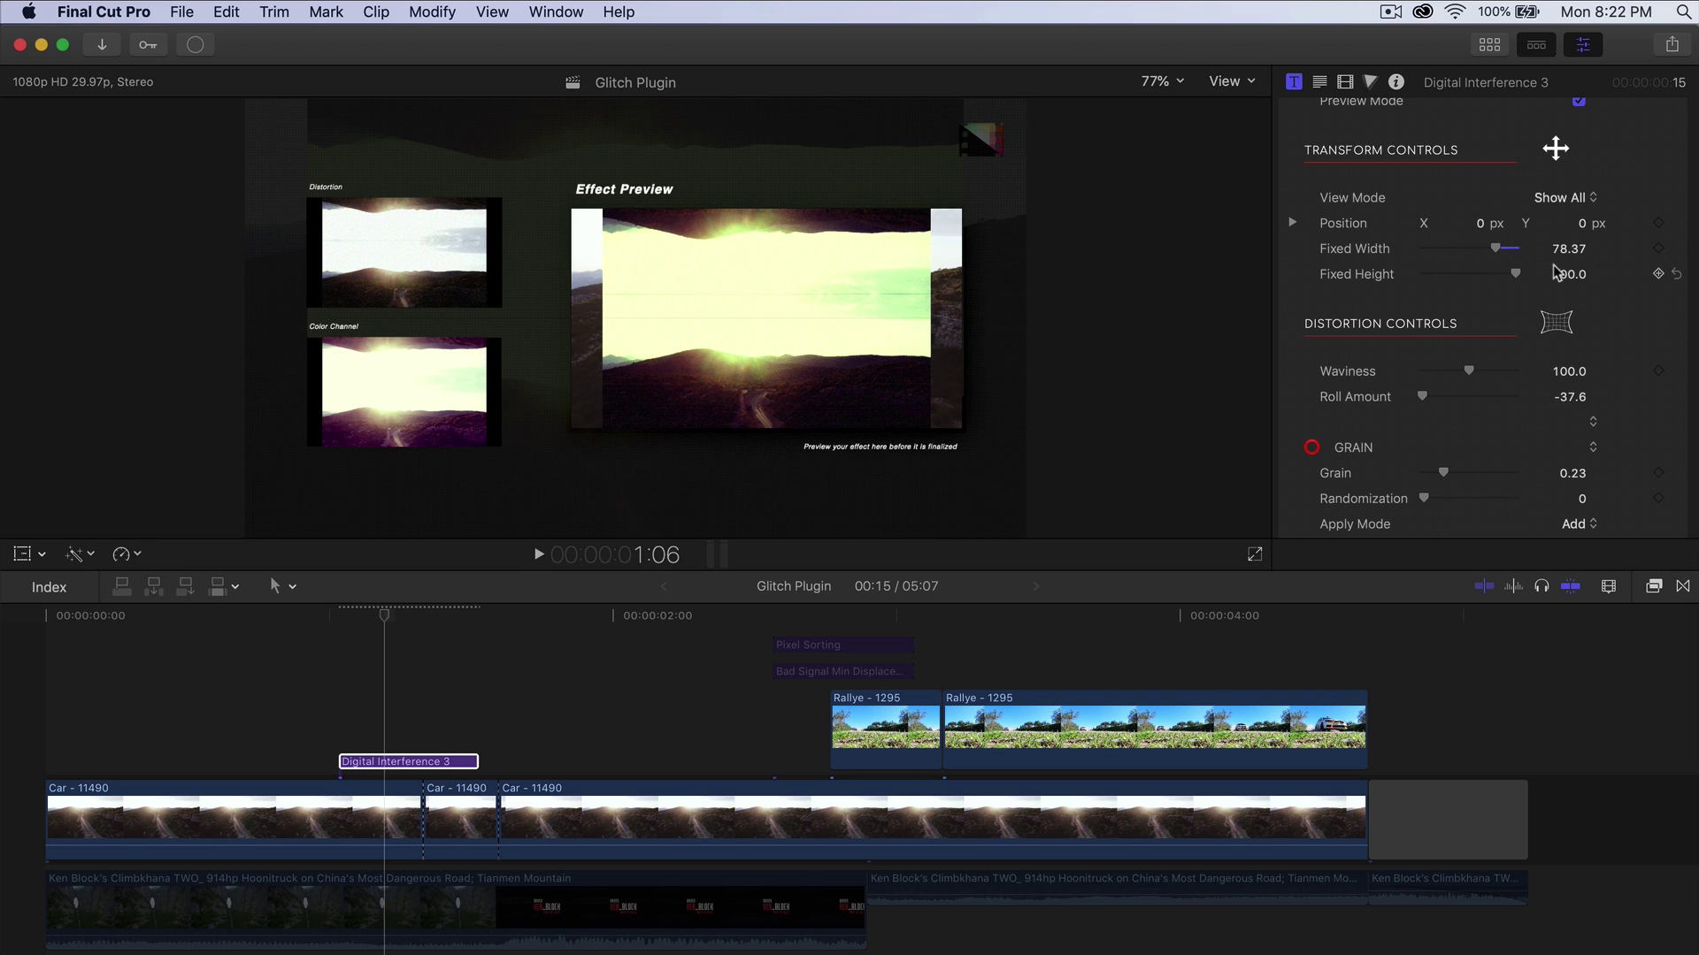
scroll(1416, 221, down, 3)
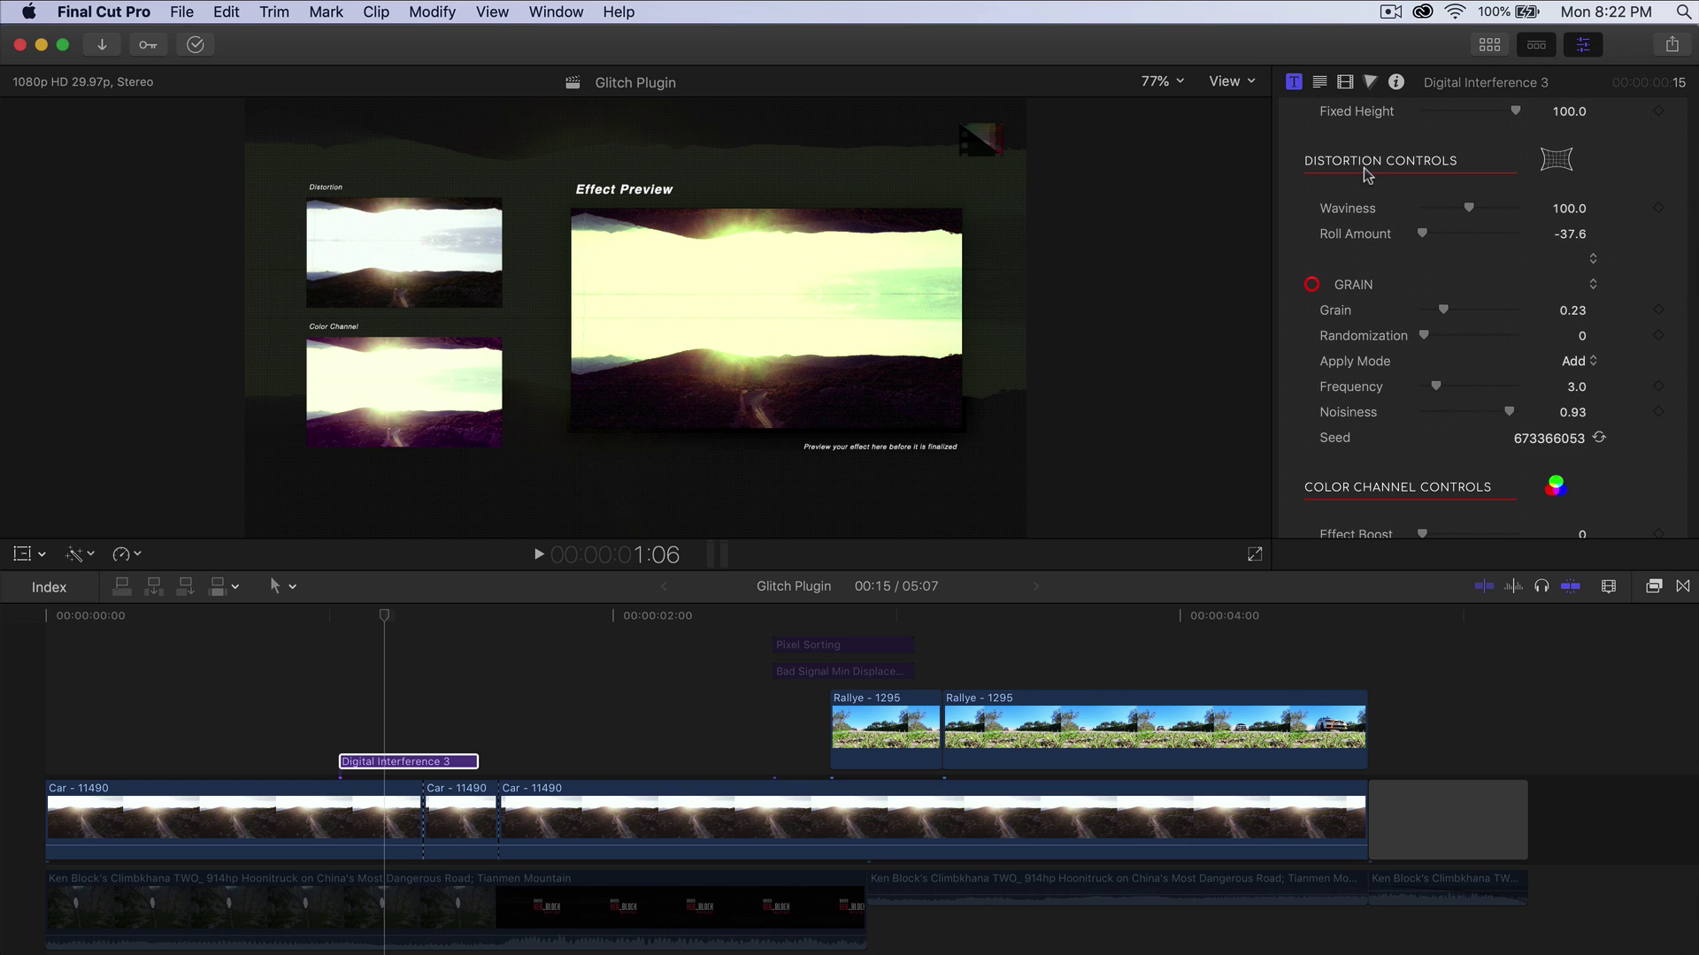
Set the title's Waviness to 121, Roll Amount to 151 and Grain to 0.4, and regenerate the grain seed.
drag(1469, 210, 1433, 231)
drag(1443, 310, 1459, 309)
scroll(1468, 266, down, 3)
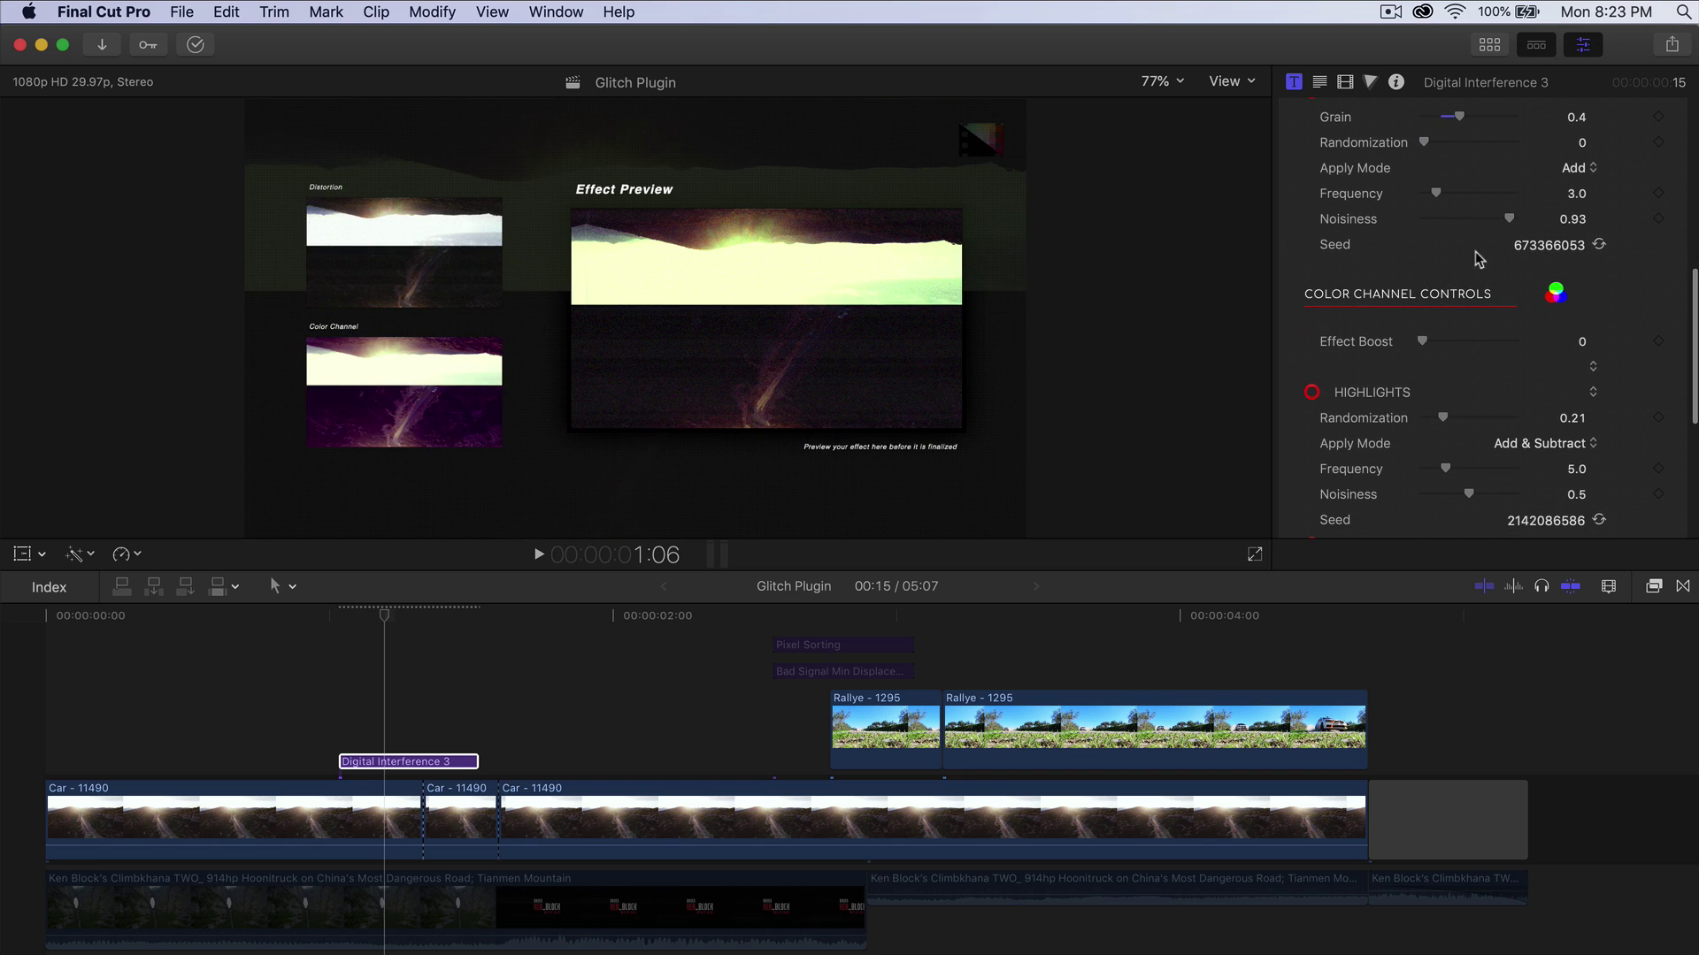
click(1600, 246)
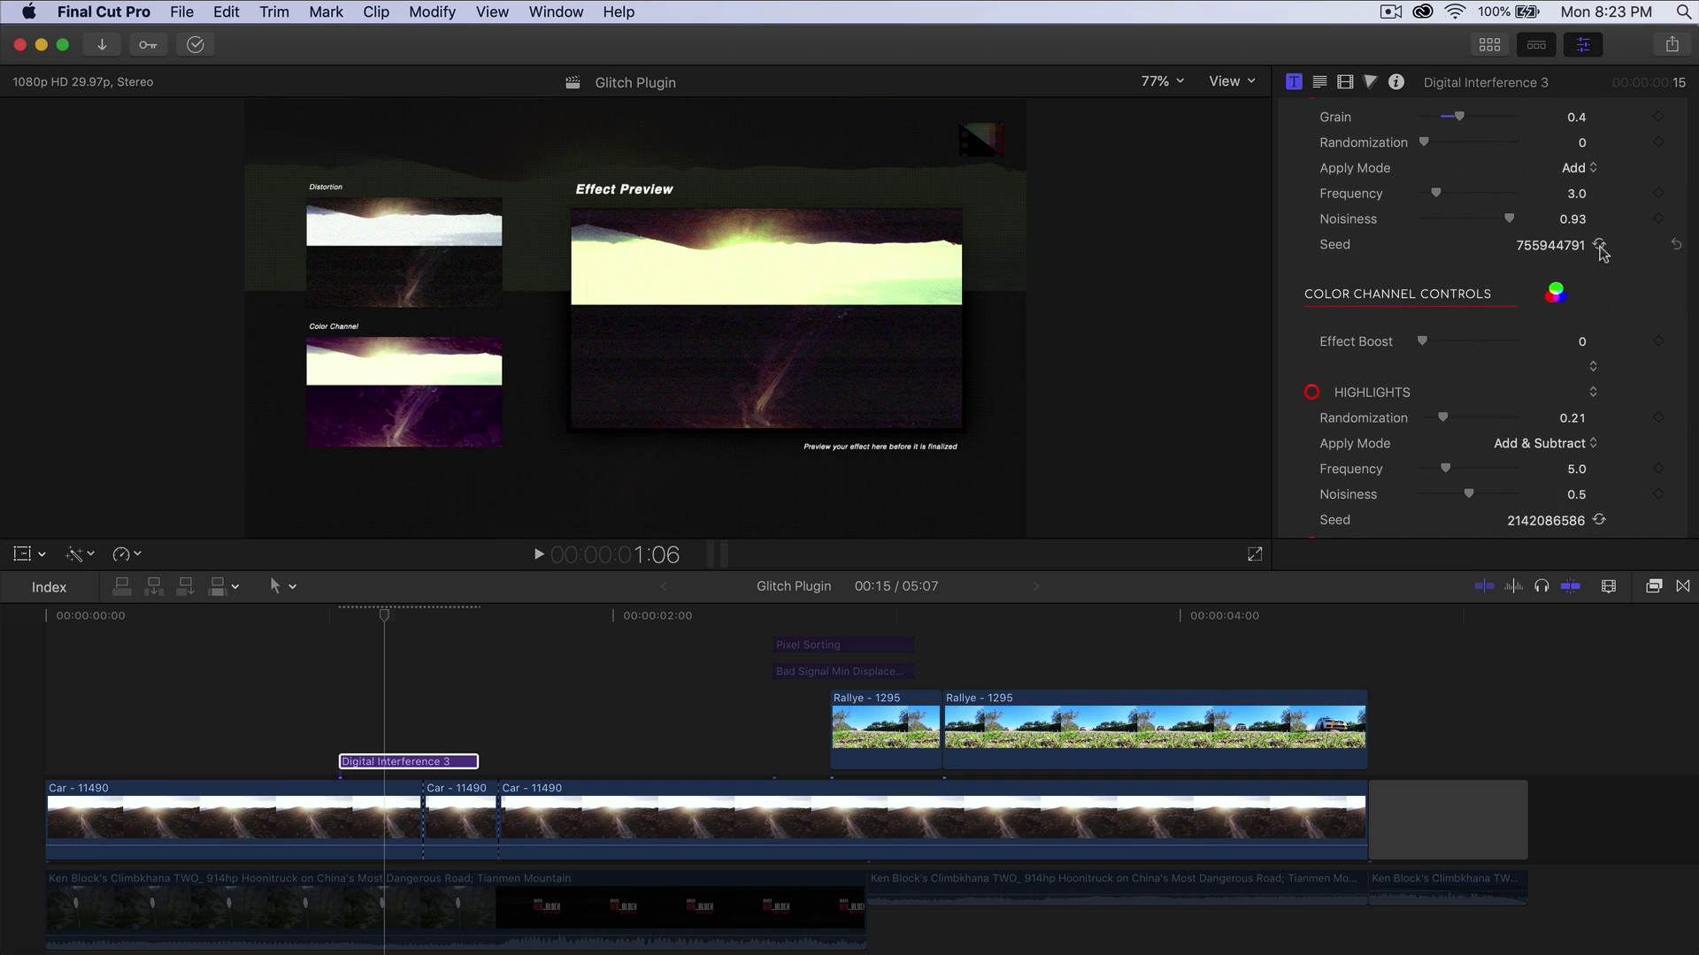
click(1600, 246)
click(1600, 246)
Try the Effect Boost and examine the Color Channel Controls for highlights, midtones and shadows.
scroll(1436, 336, down, 2)
mouse_move(1422, 279)
mouse_down()
mouse_move(1457, 281)
mouse_move(1414, 277)
mouse_up()
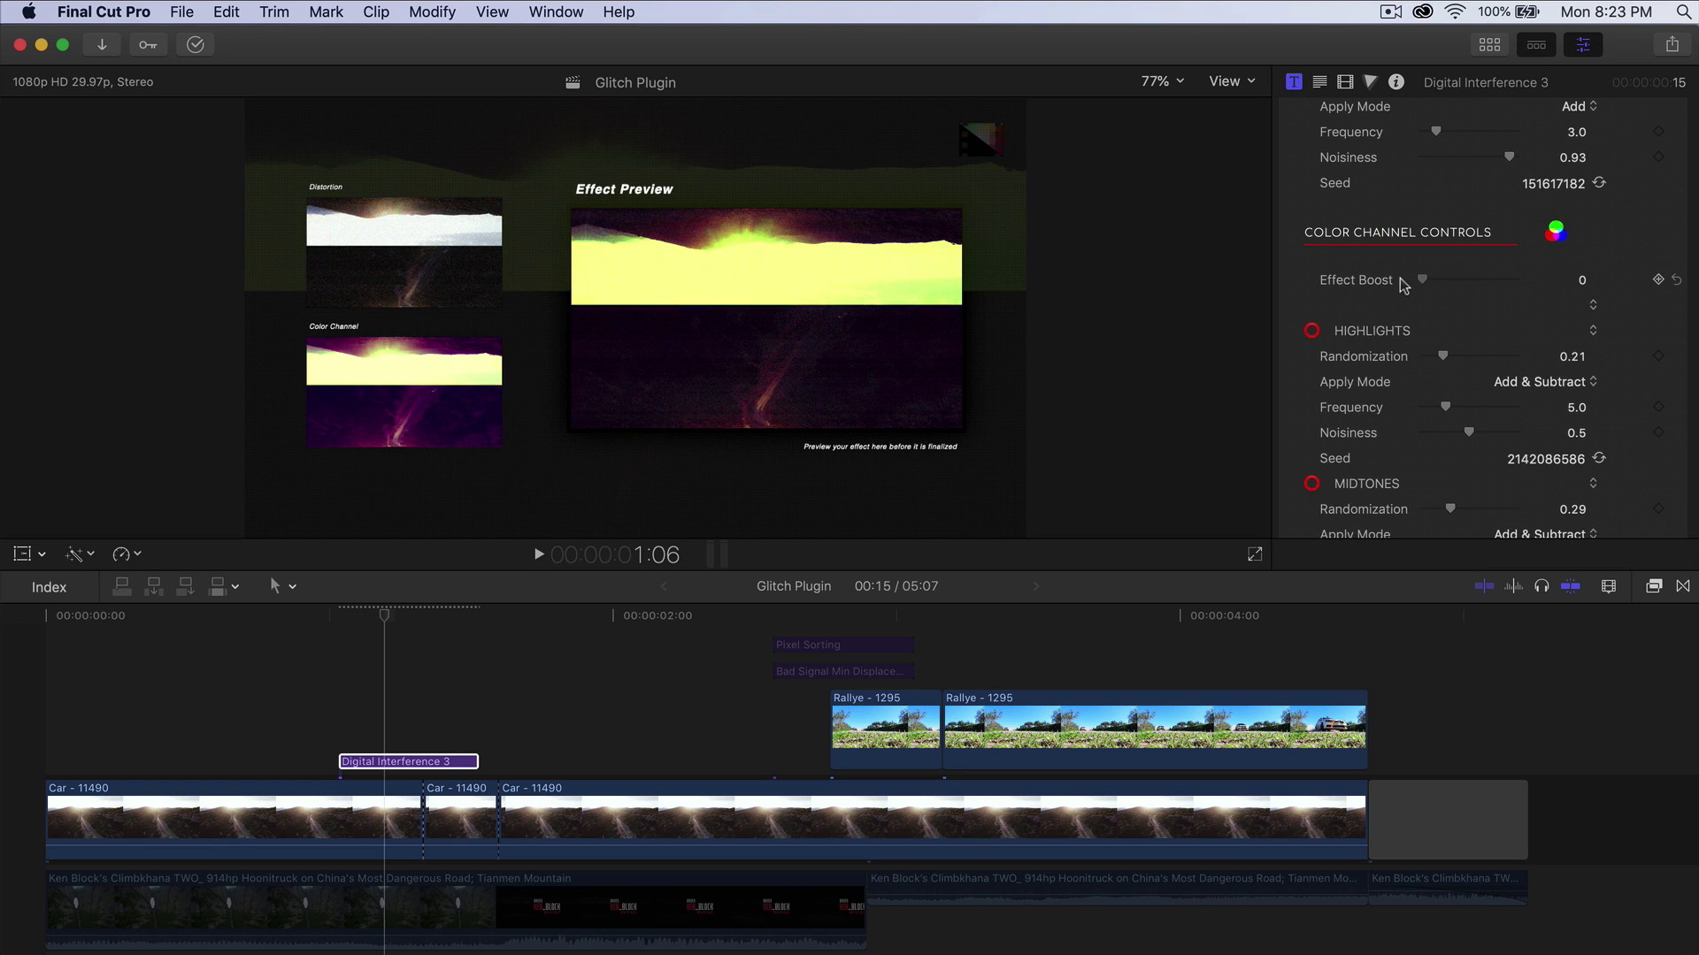
scroll(1403, 327, down, 2)
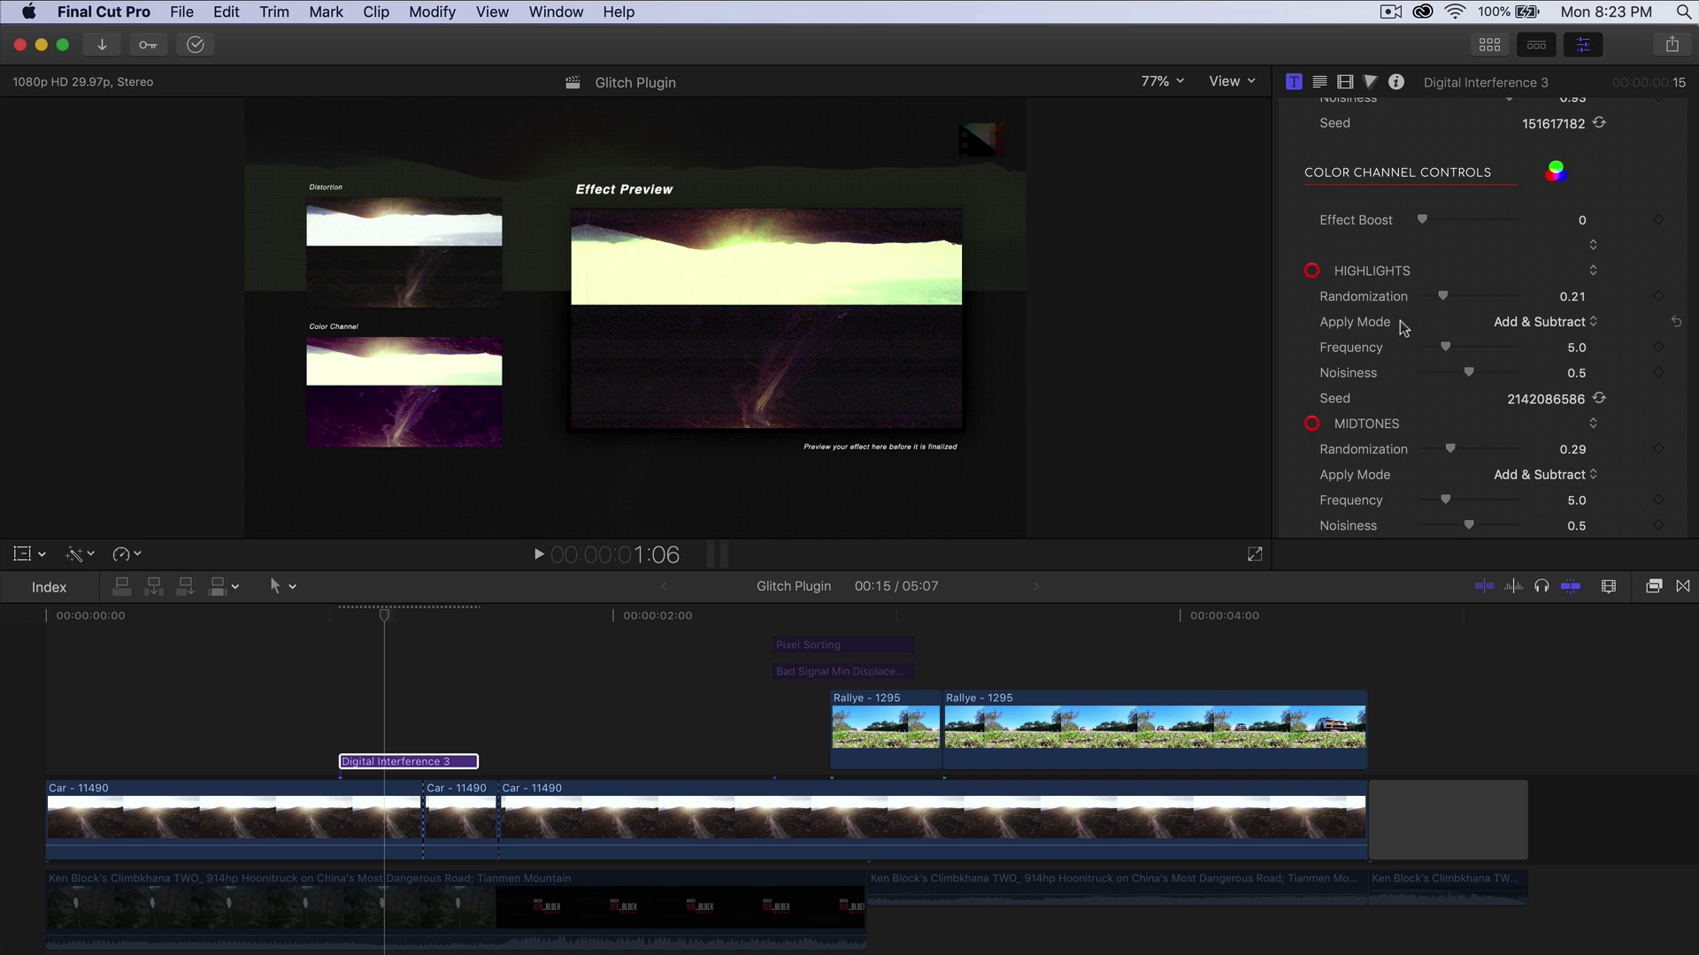
scroll(1371, 356, down, 3)
scroll(1349, 310, down, 3)
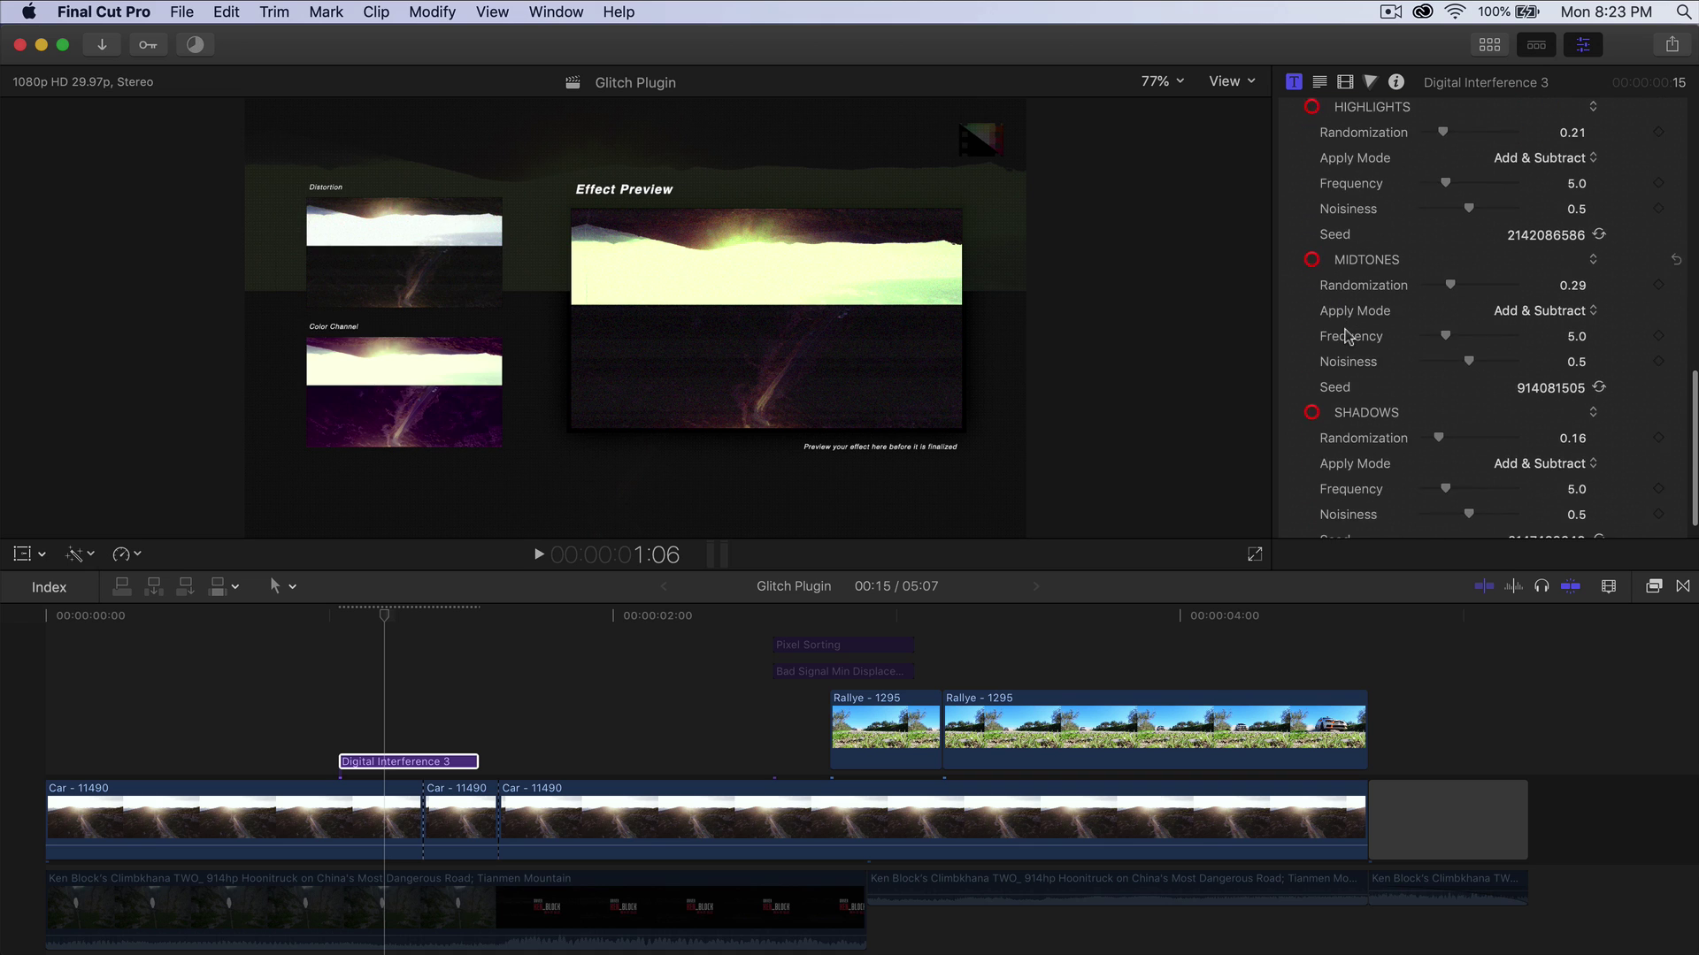
scroll(1371, 386, up, 5)
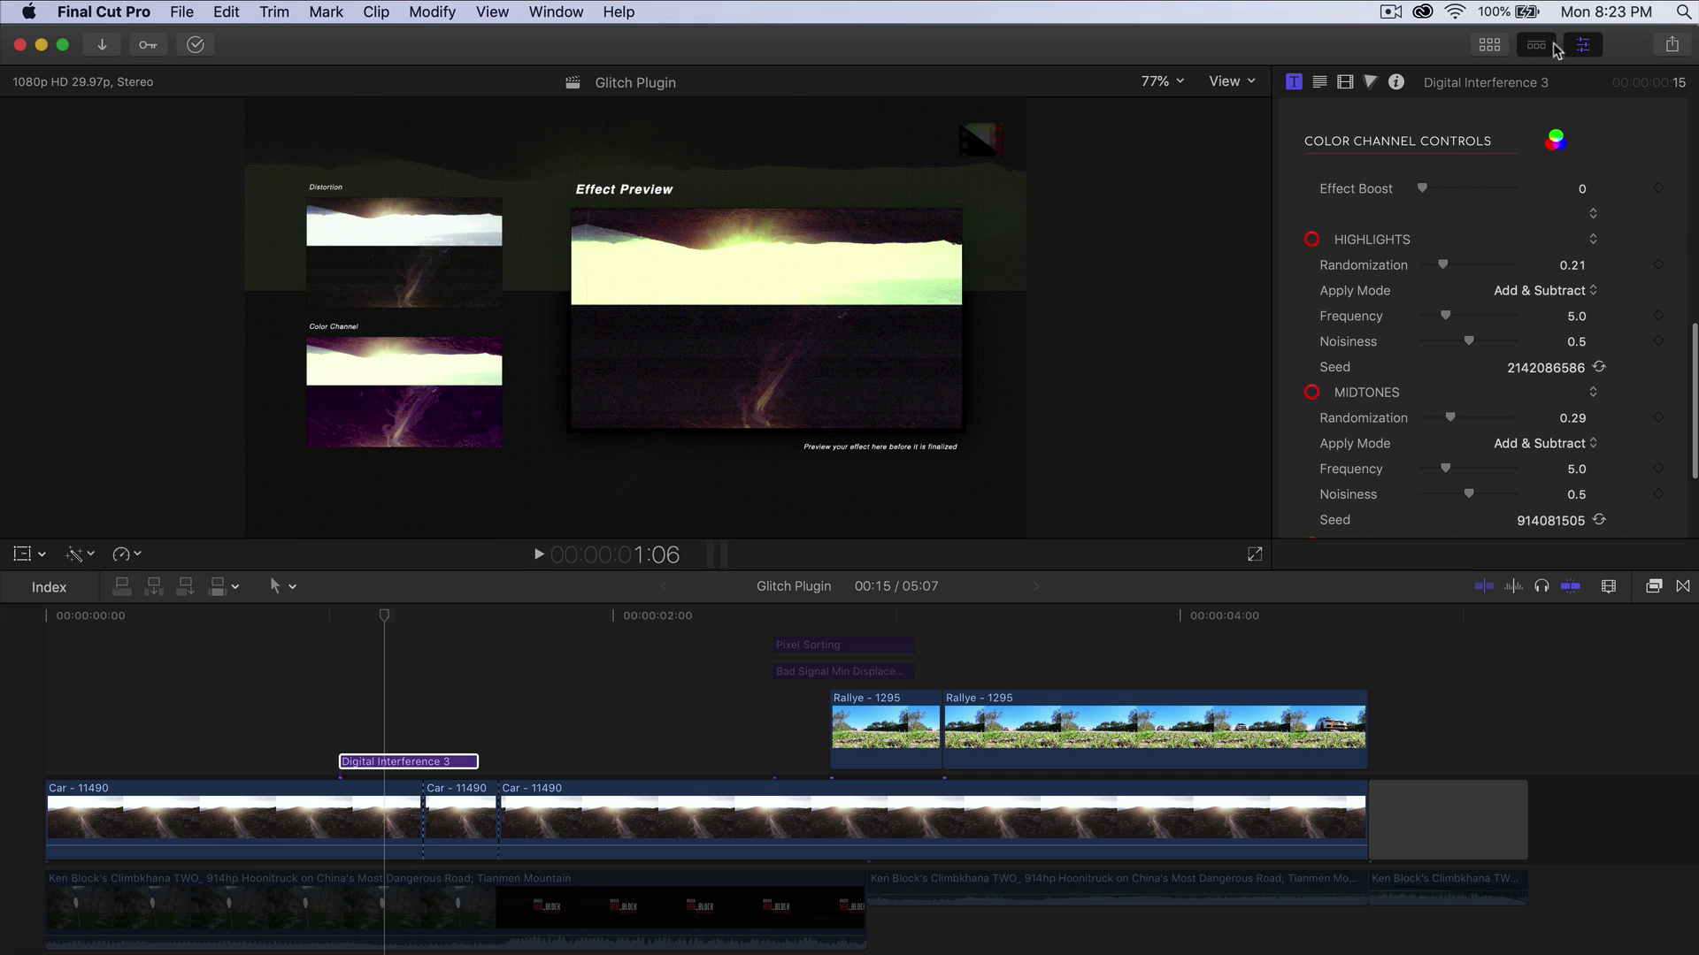
Turn off Preview Mode for the Digital Interference 3 title and play the glitch over the Car clips.
click(1488, 45)
scroll(1451, 382, down, 2)
scroll(1451, 383, up, 6)
scroll(1450, 382, up, 4)
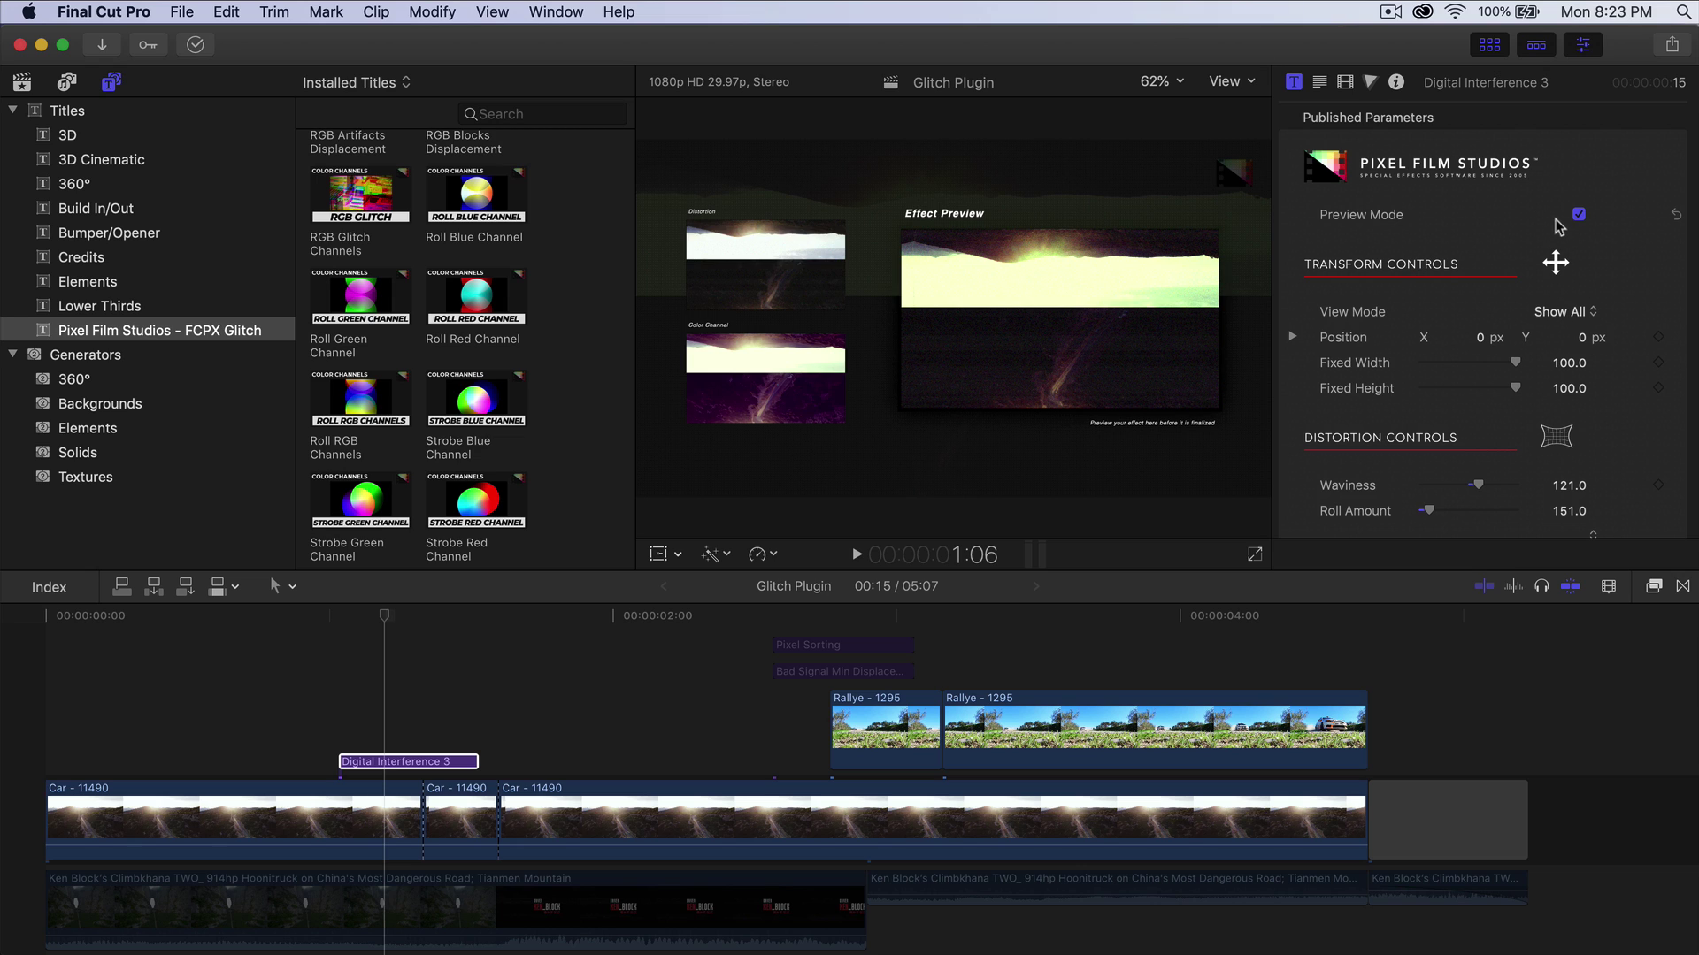
click(1579, 215)
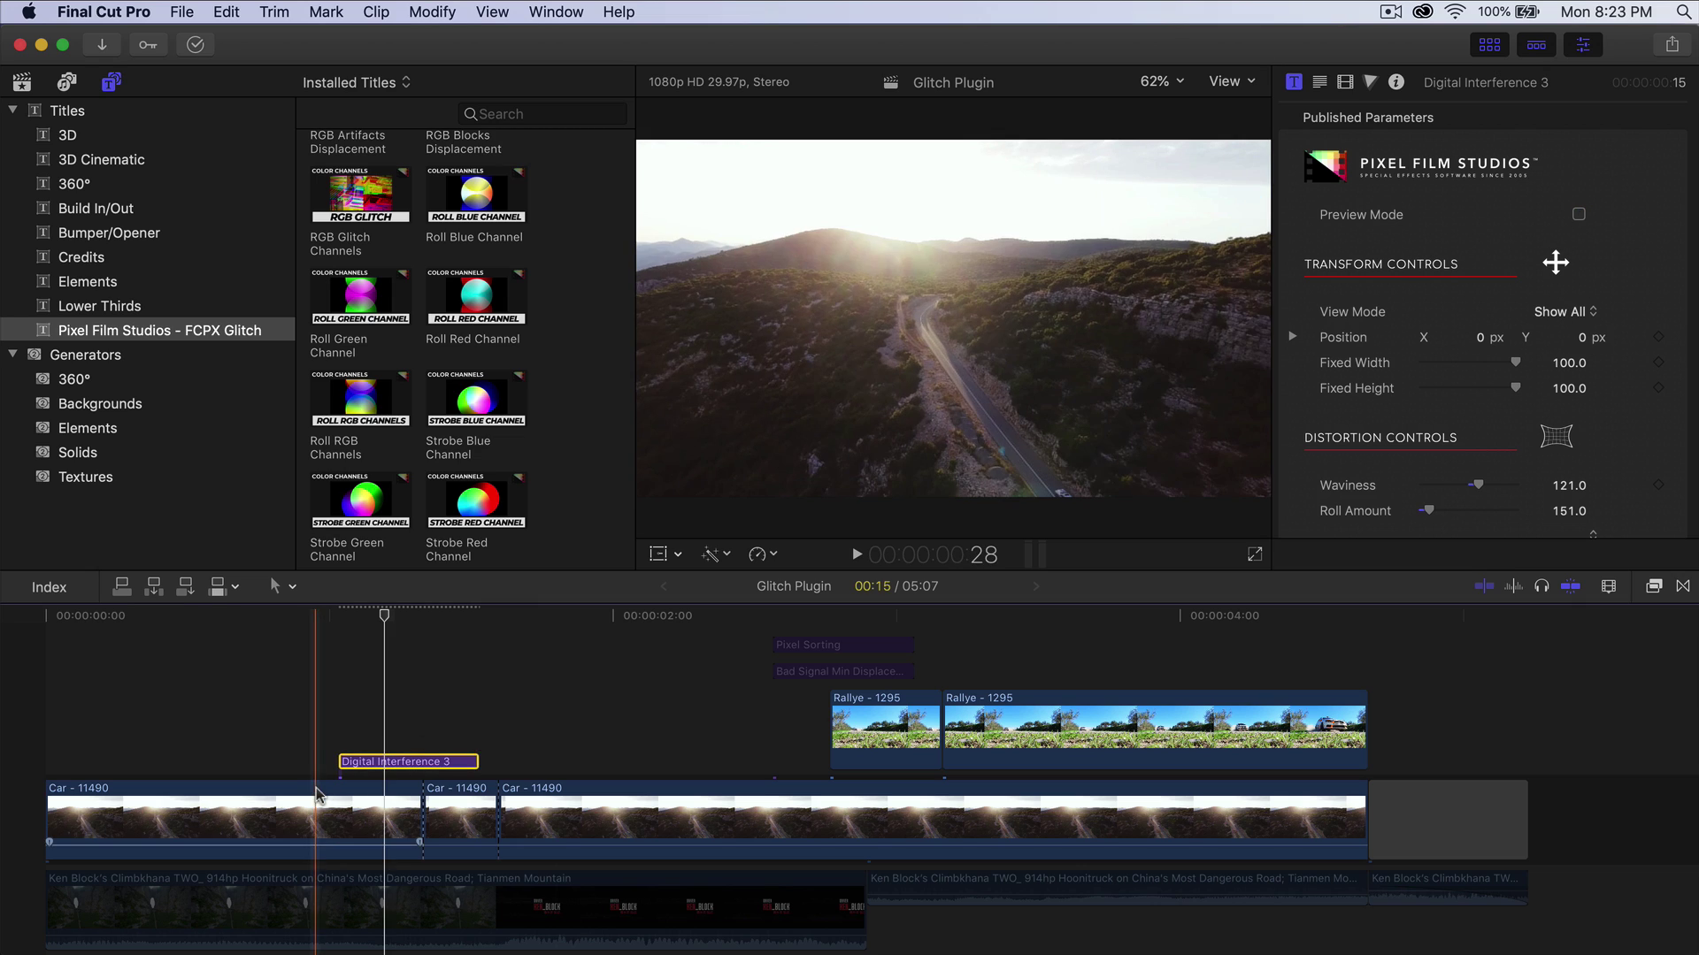
key(space)
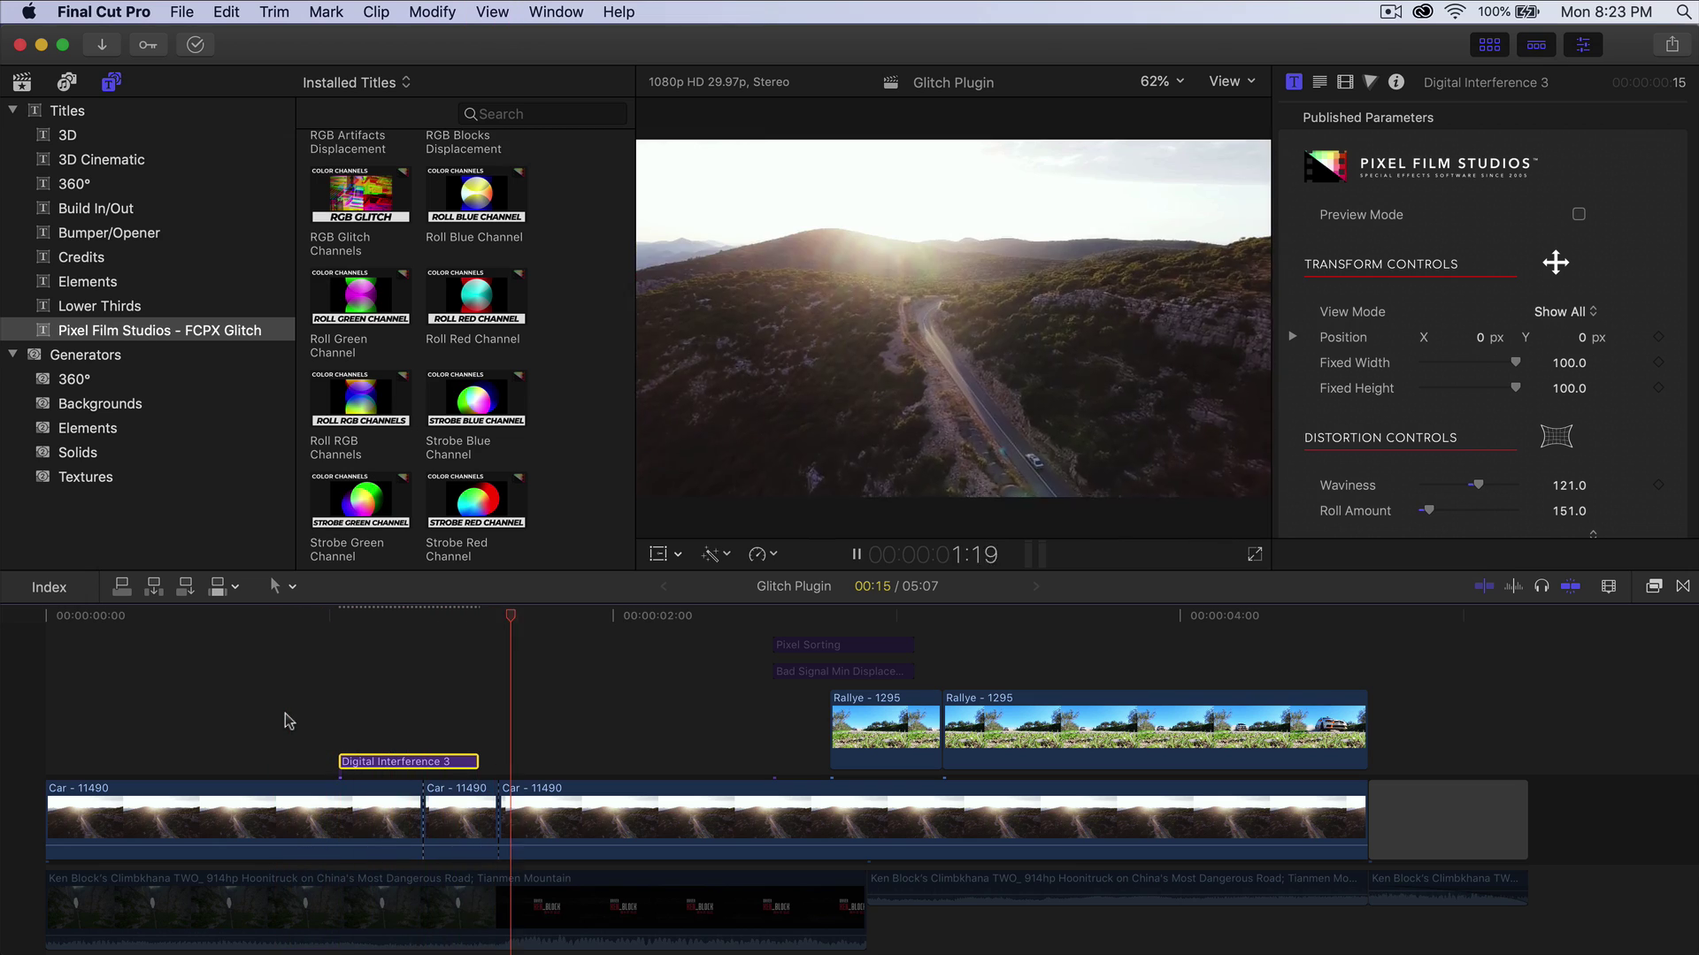
key(space)
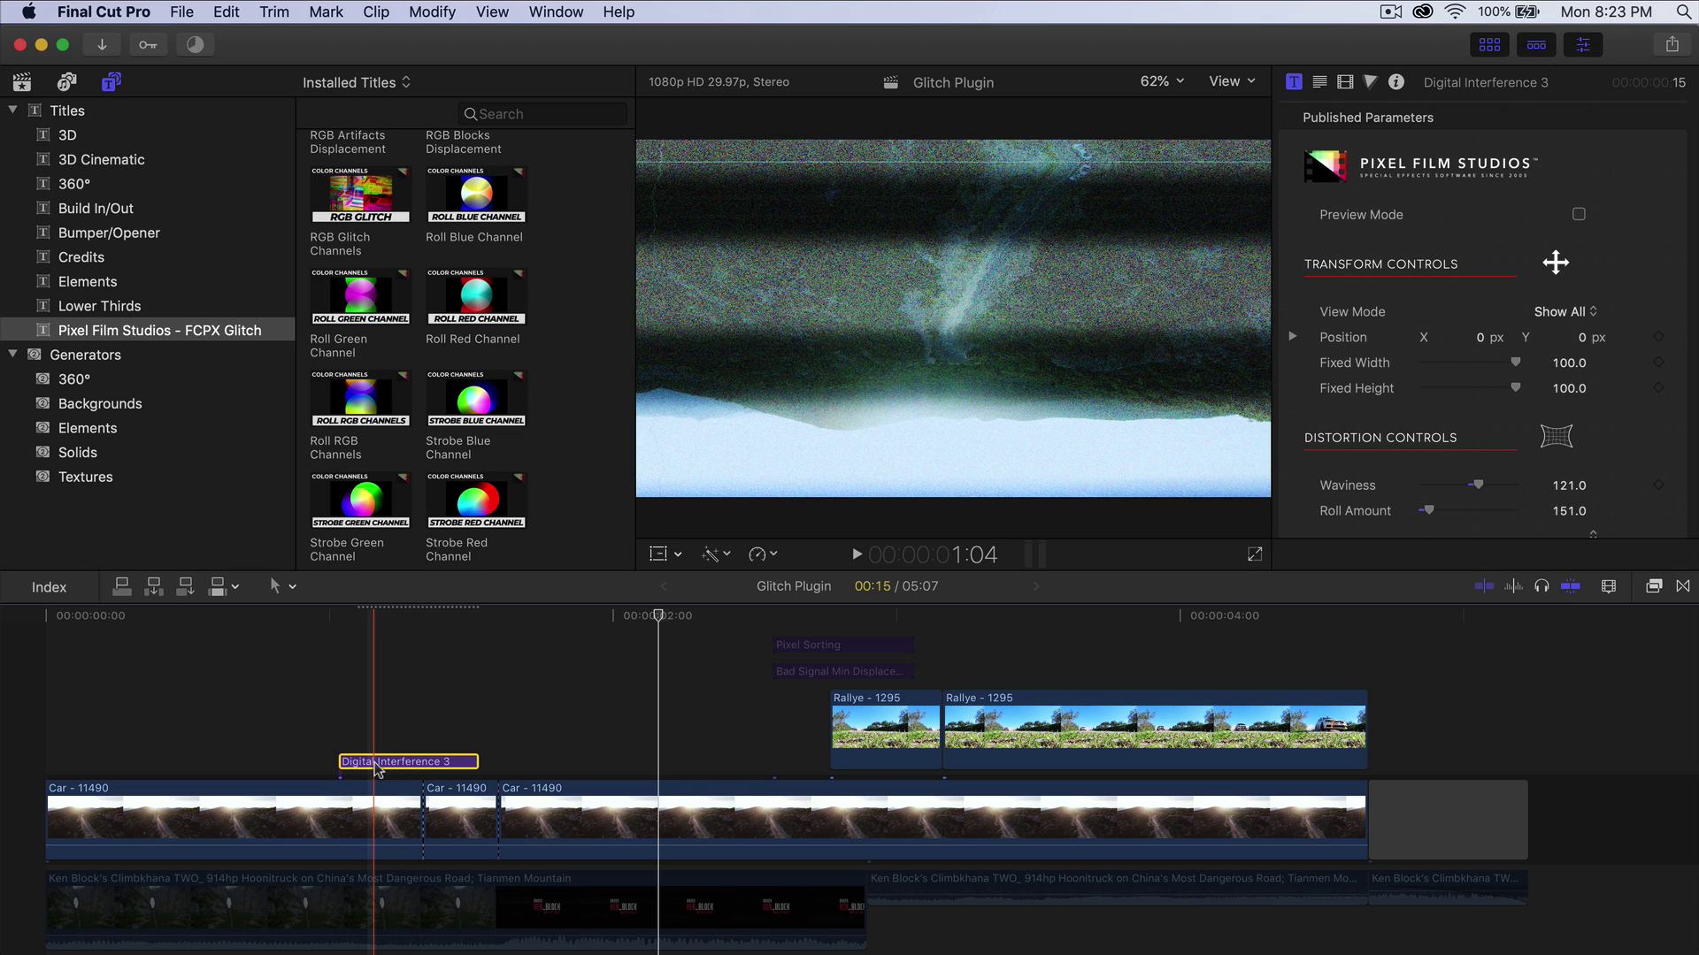
Delete the Digital Interference 3 title, hide its parameters and bring up the Displacement titles.
key(Delete)
key(super+4)
scroll(524, 389, down, 5)
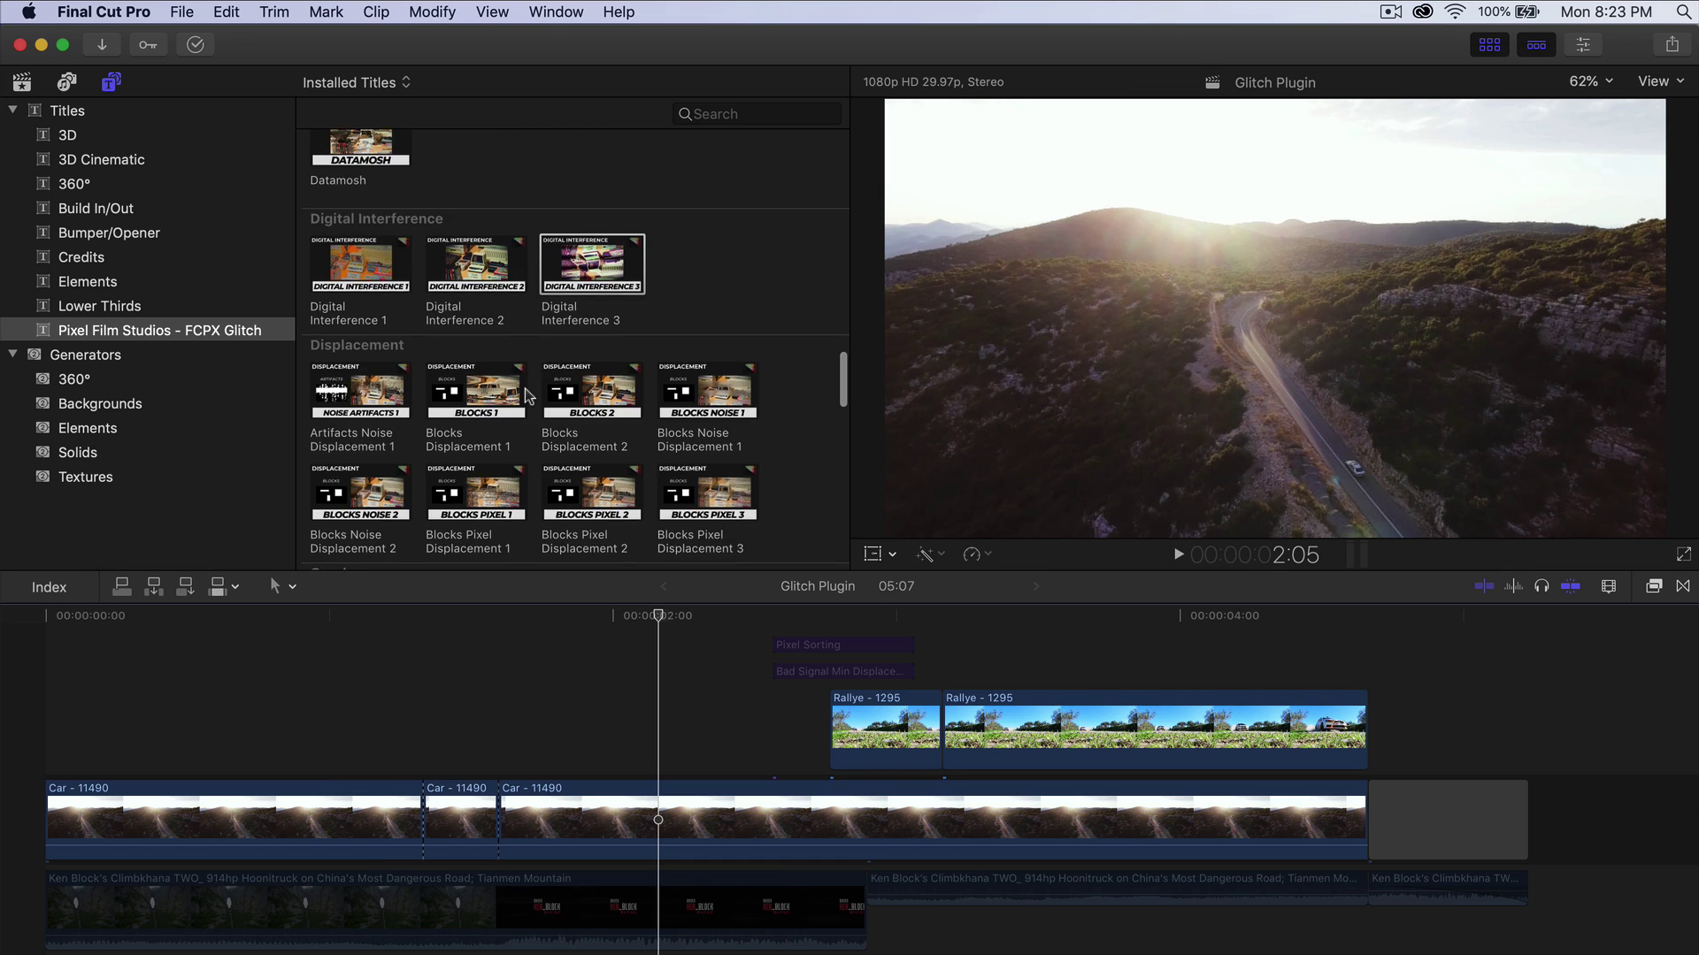
Try the Artifacts Noise Displacement 1 and Blocks Displacement 2 titles above the first Car clip, previewing and removing both.
click(350, 285)
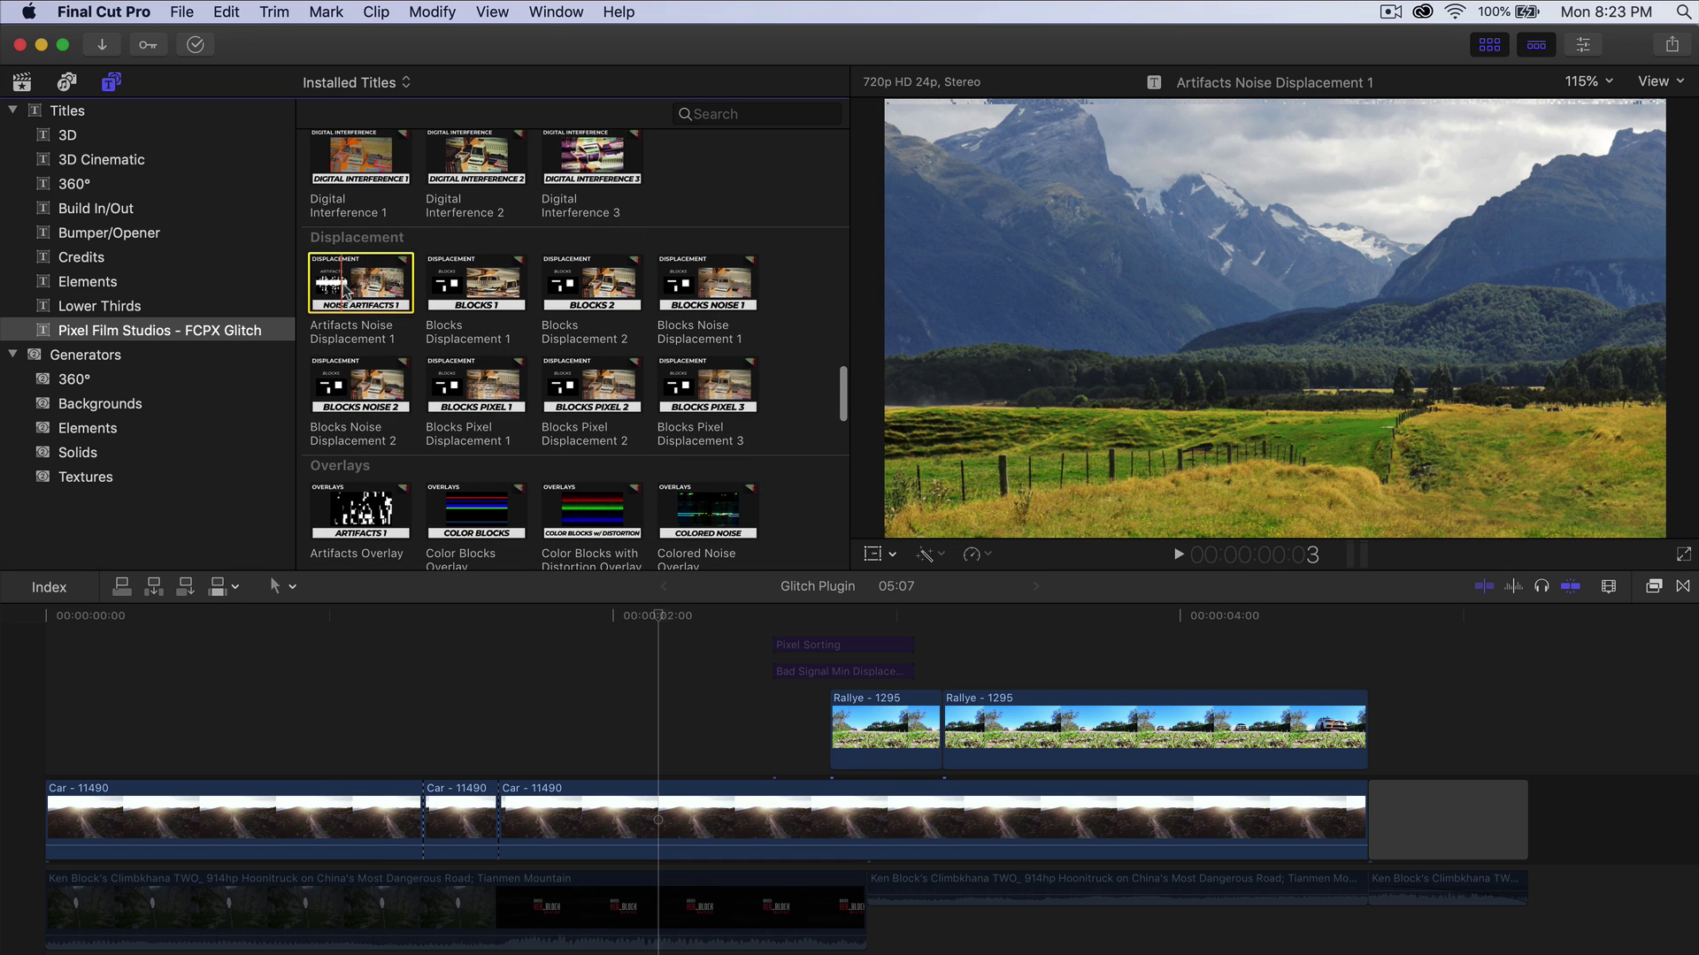
drag(372, 292, 255, 699)
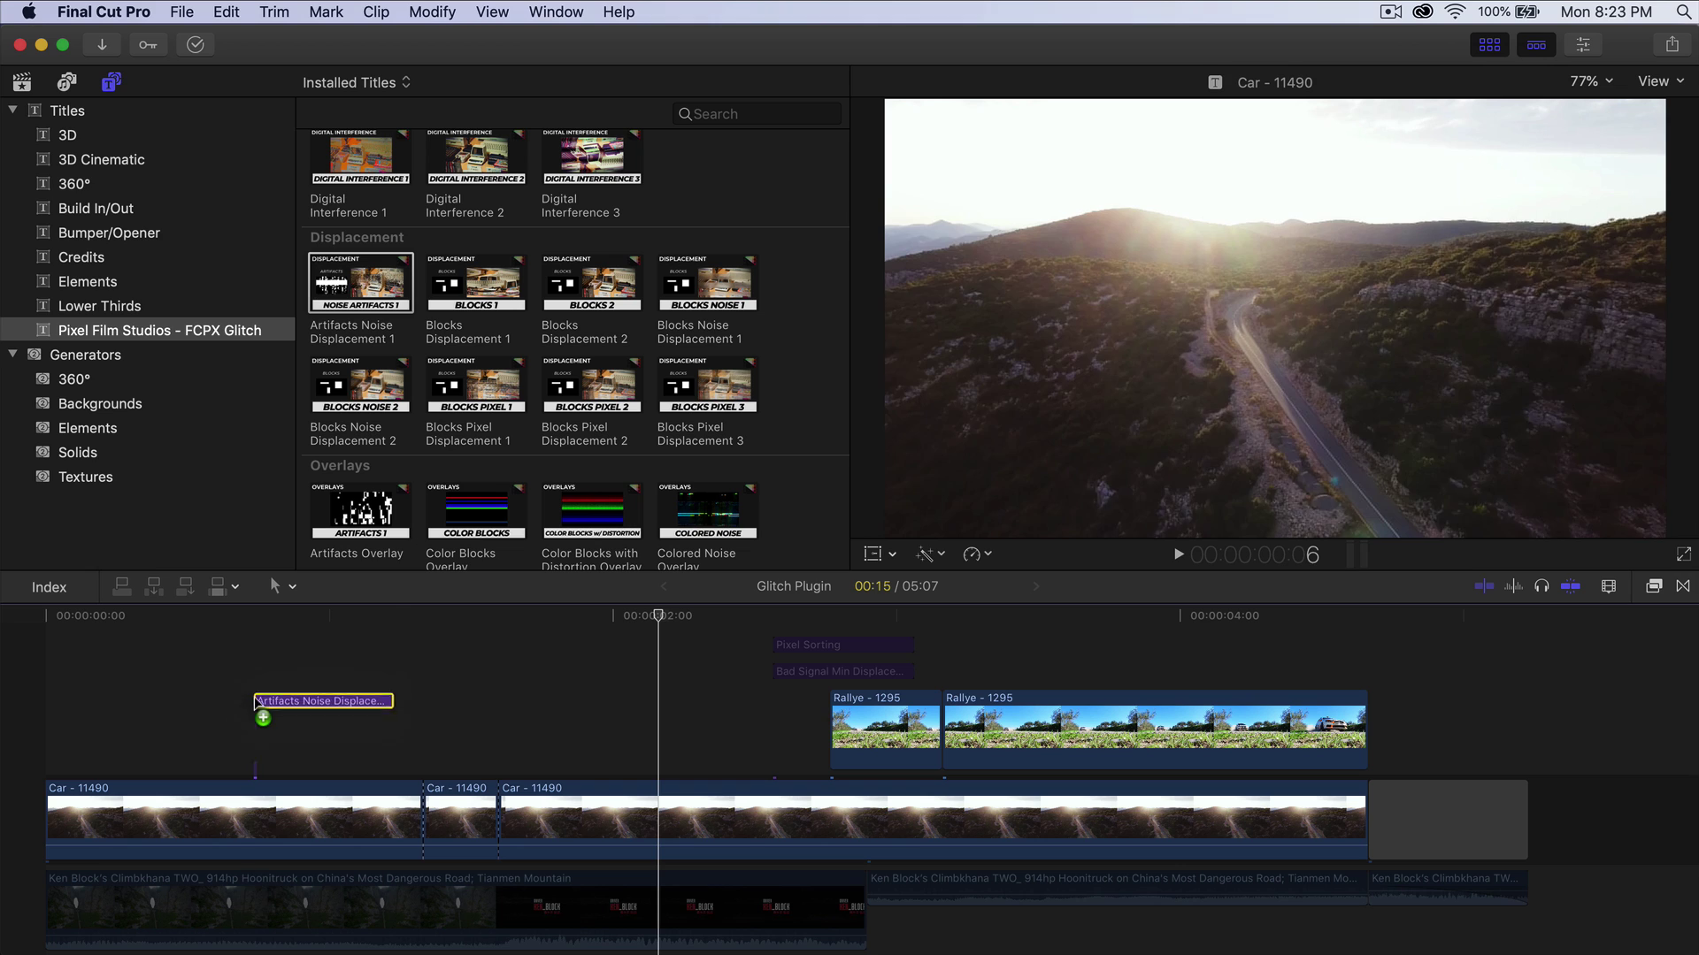
key(space)
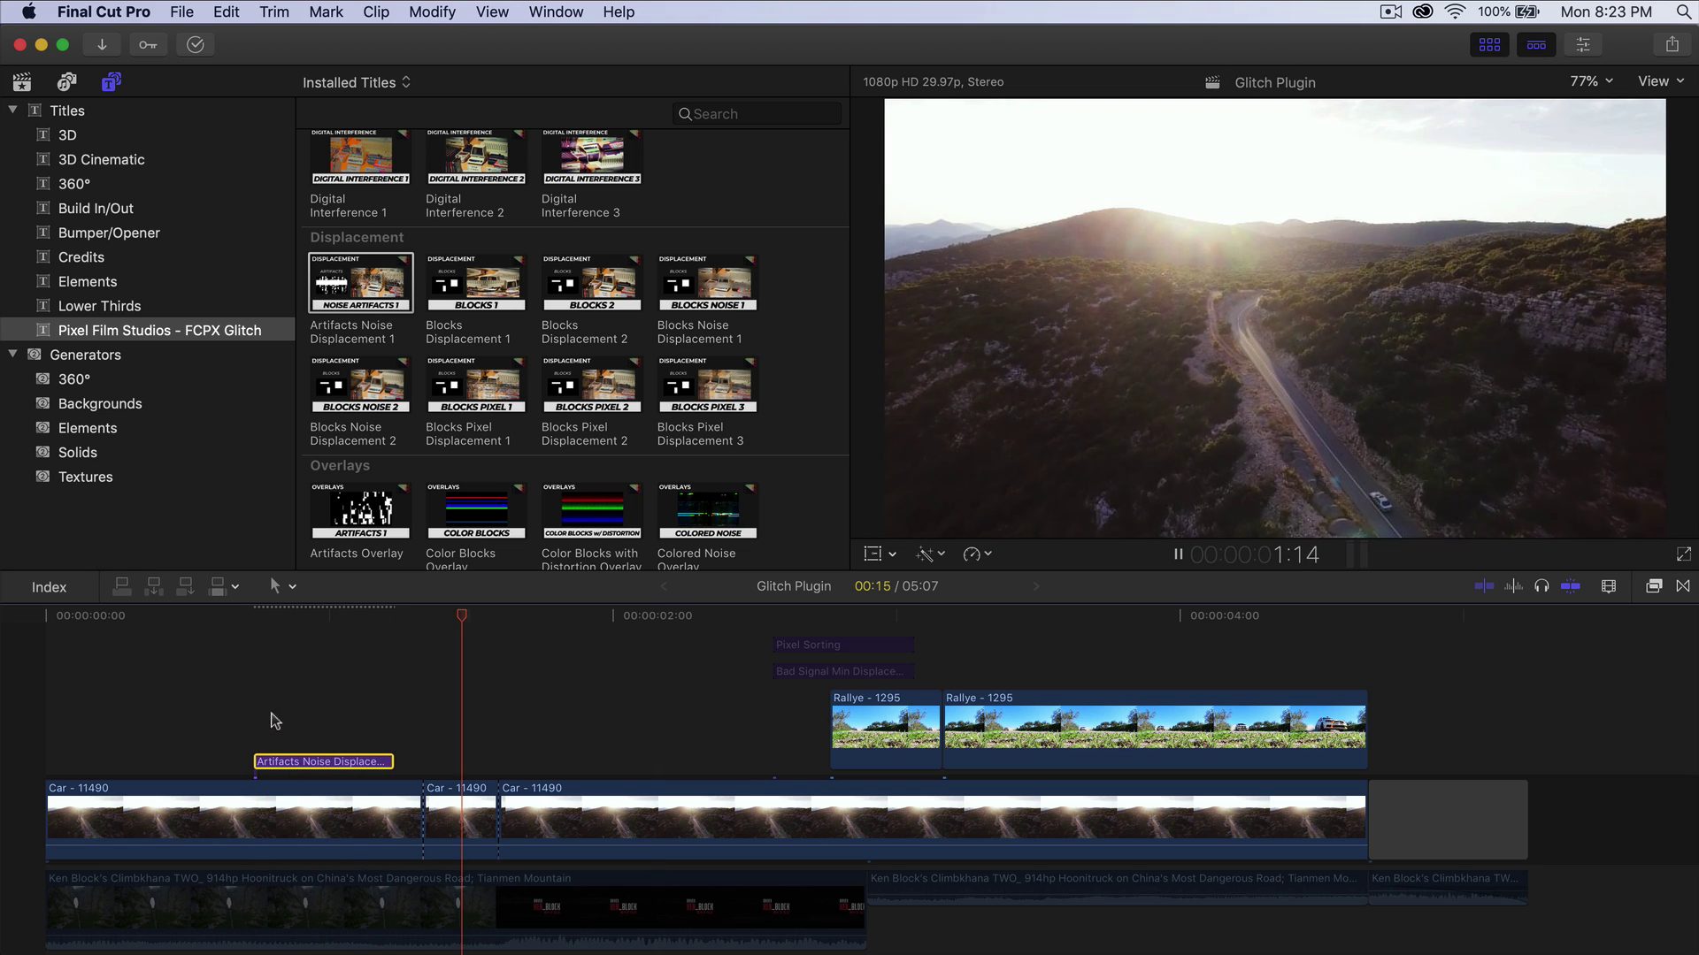
key(space)
drag(592, 283, 253, 763)
key(space)
key(space)
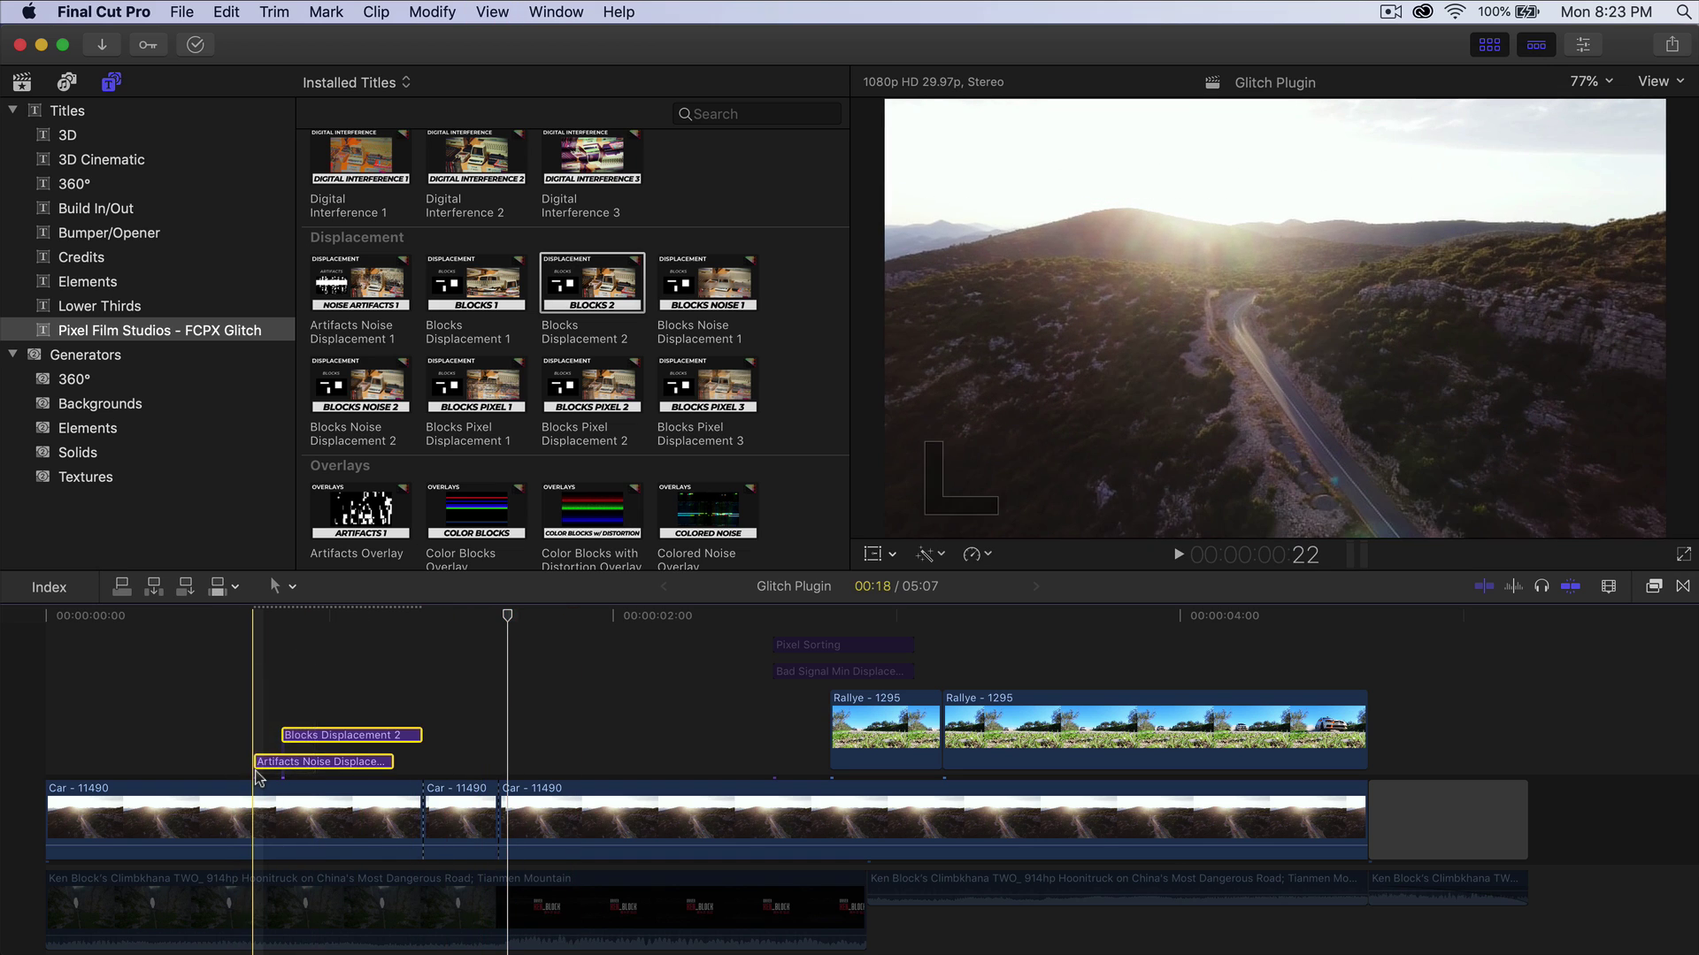
key(Delete)
Look at the Overlays titles and try Noise 2 Overlay above the first Car clip, previewing and removing it.
scroll(575, 332, down, 5)
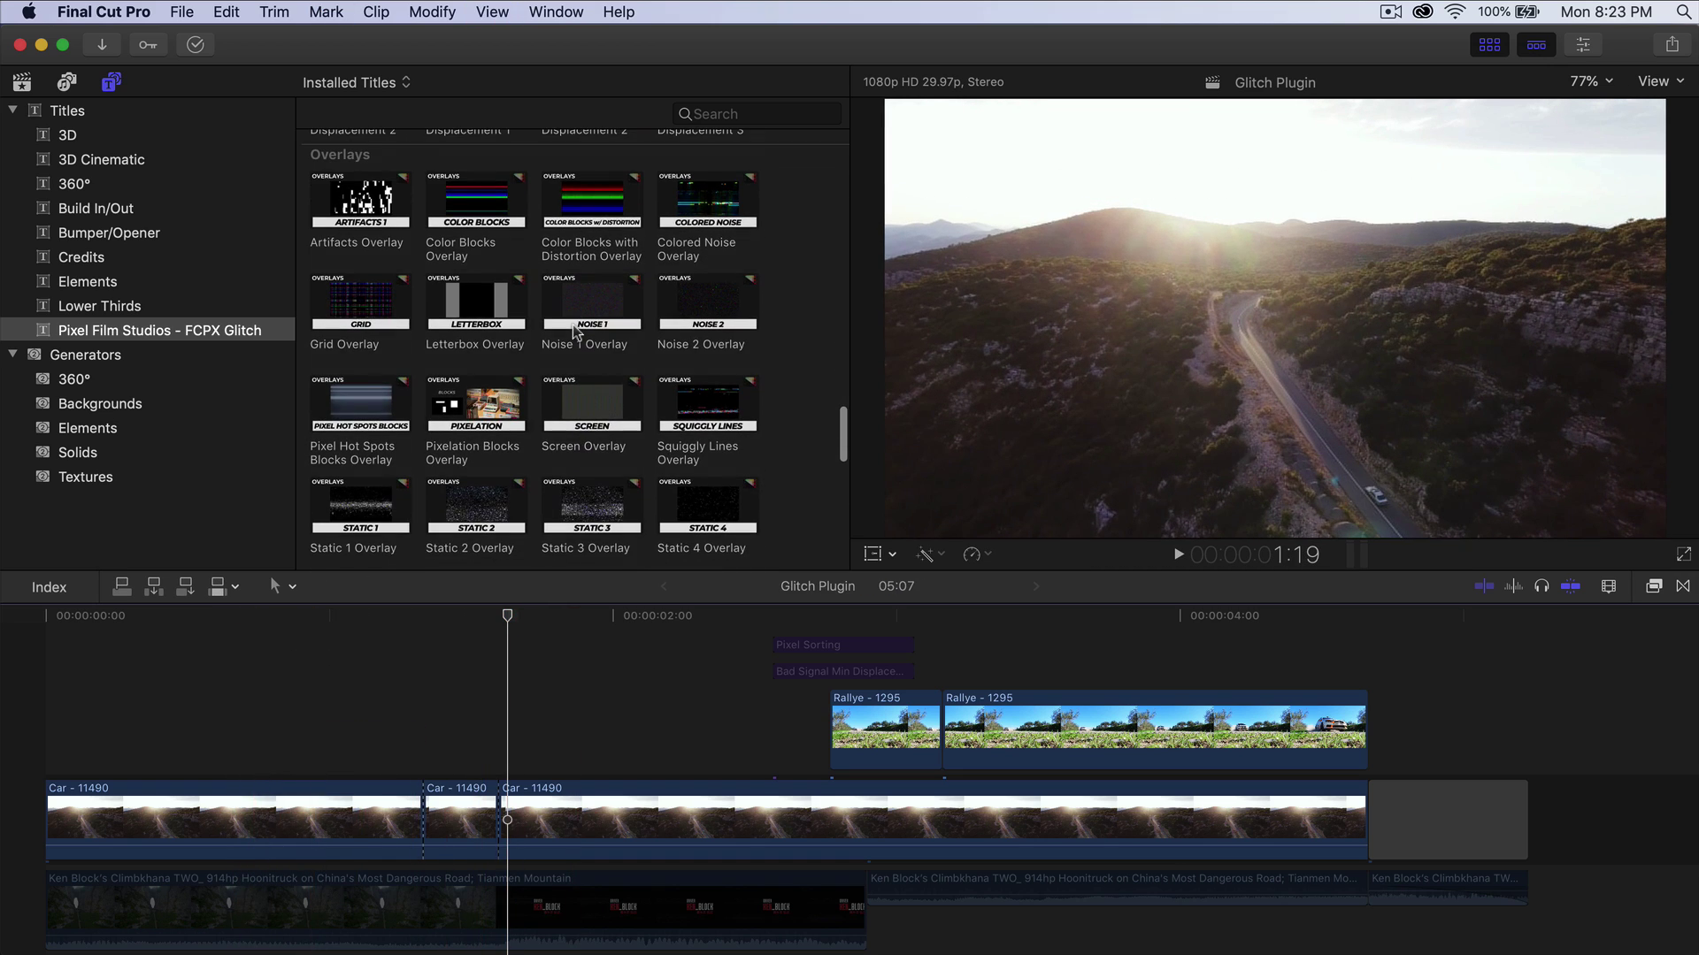
click(367, 199)
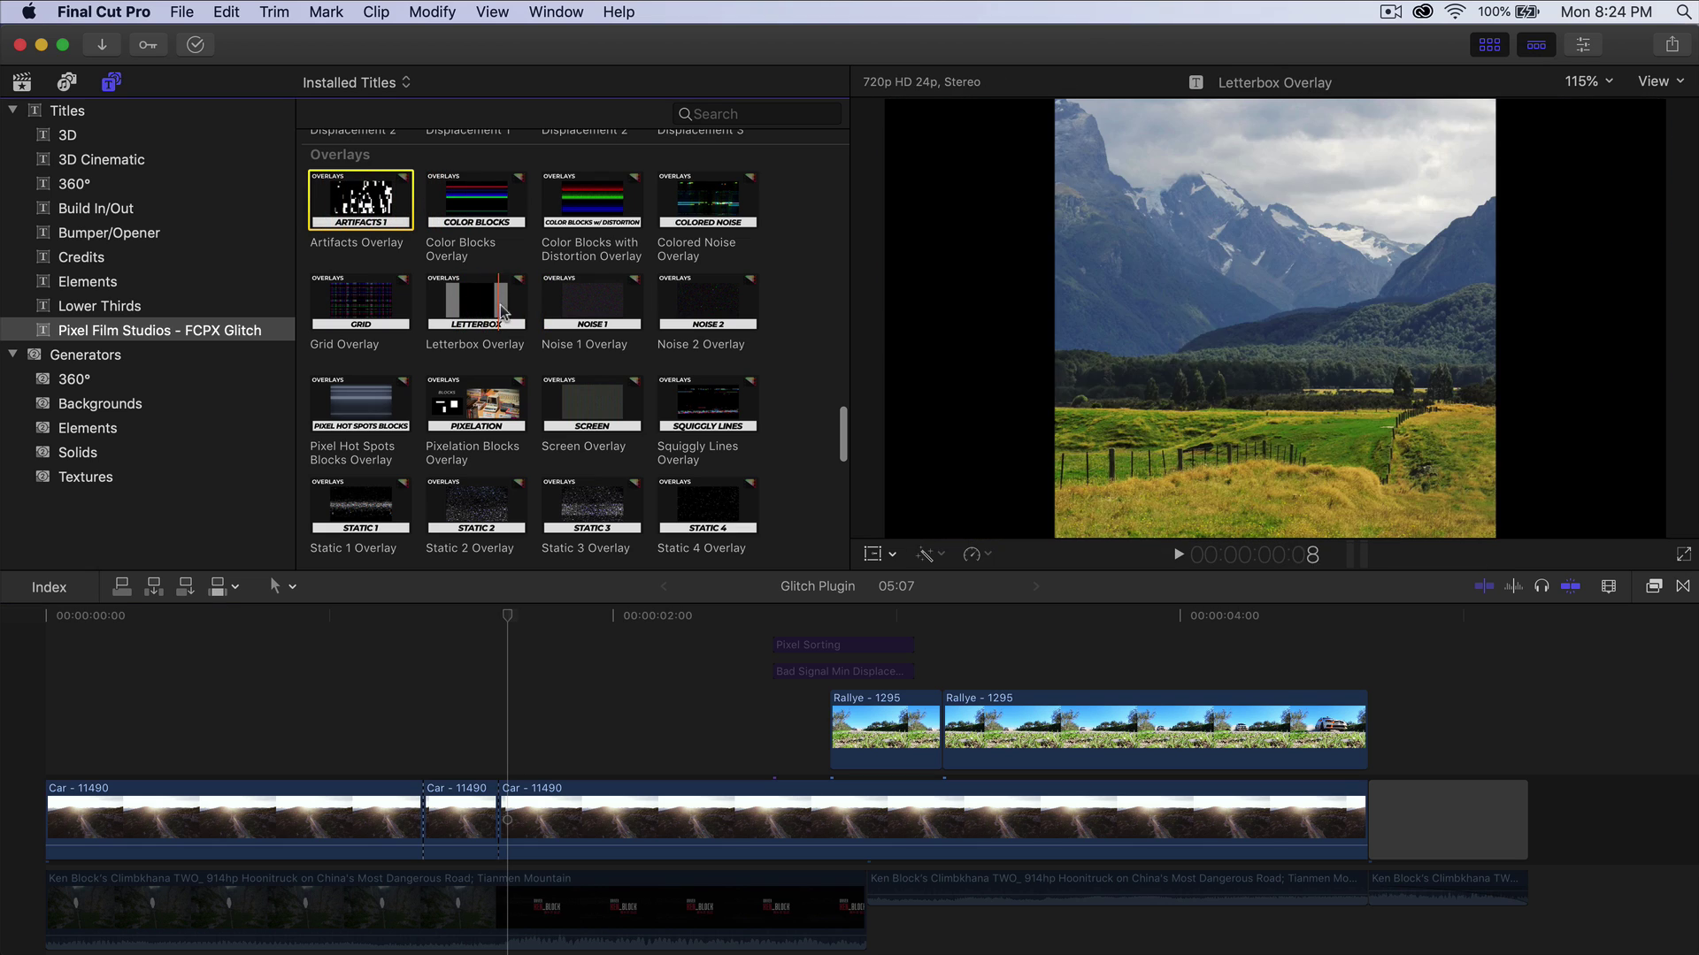
click(665, 324)
drag(659, 360, 274, 760)
key(space)
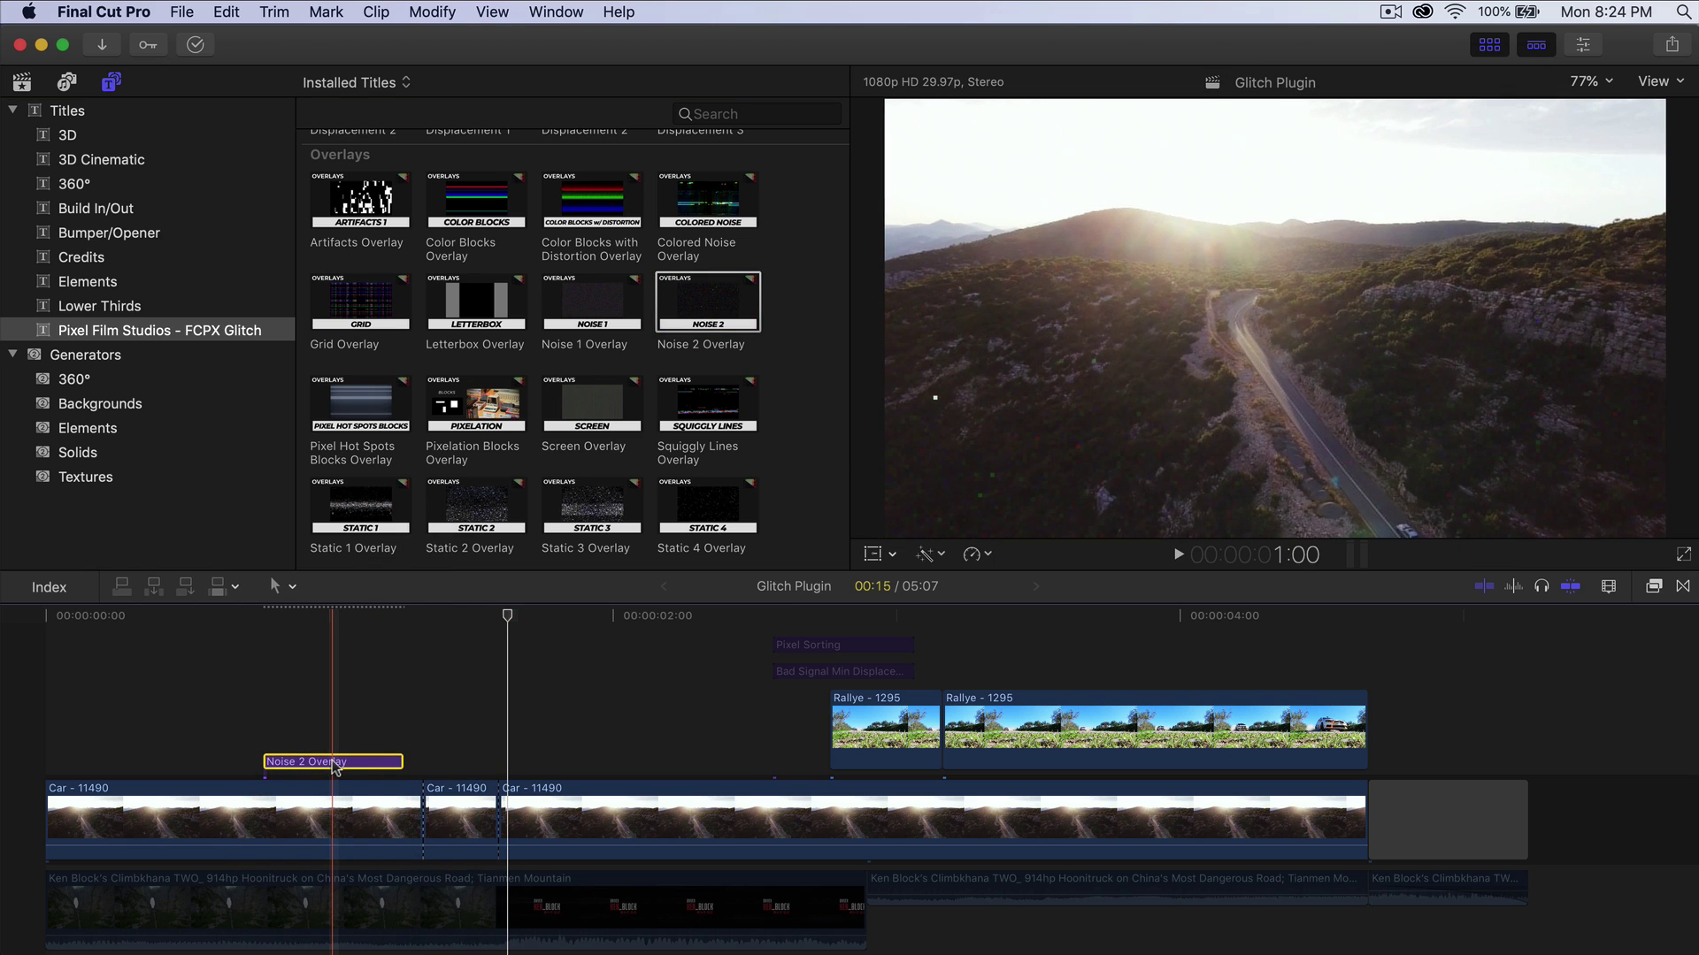
key(Delete)
Look through the remaining Overlays, Pixel Sorting and Pixelation titles and skim their previews.
scroll(462, 338, down, 4)
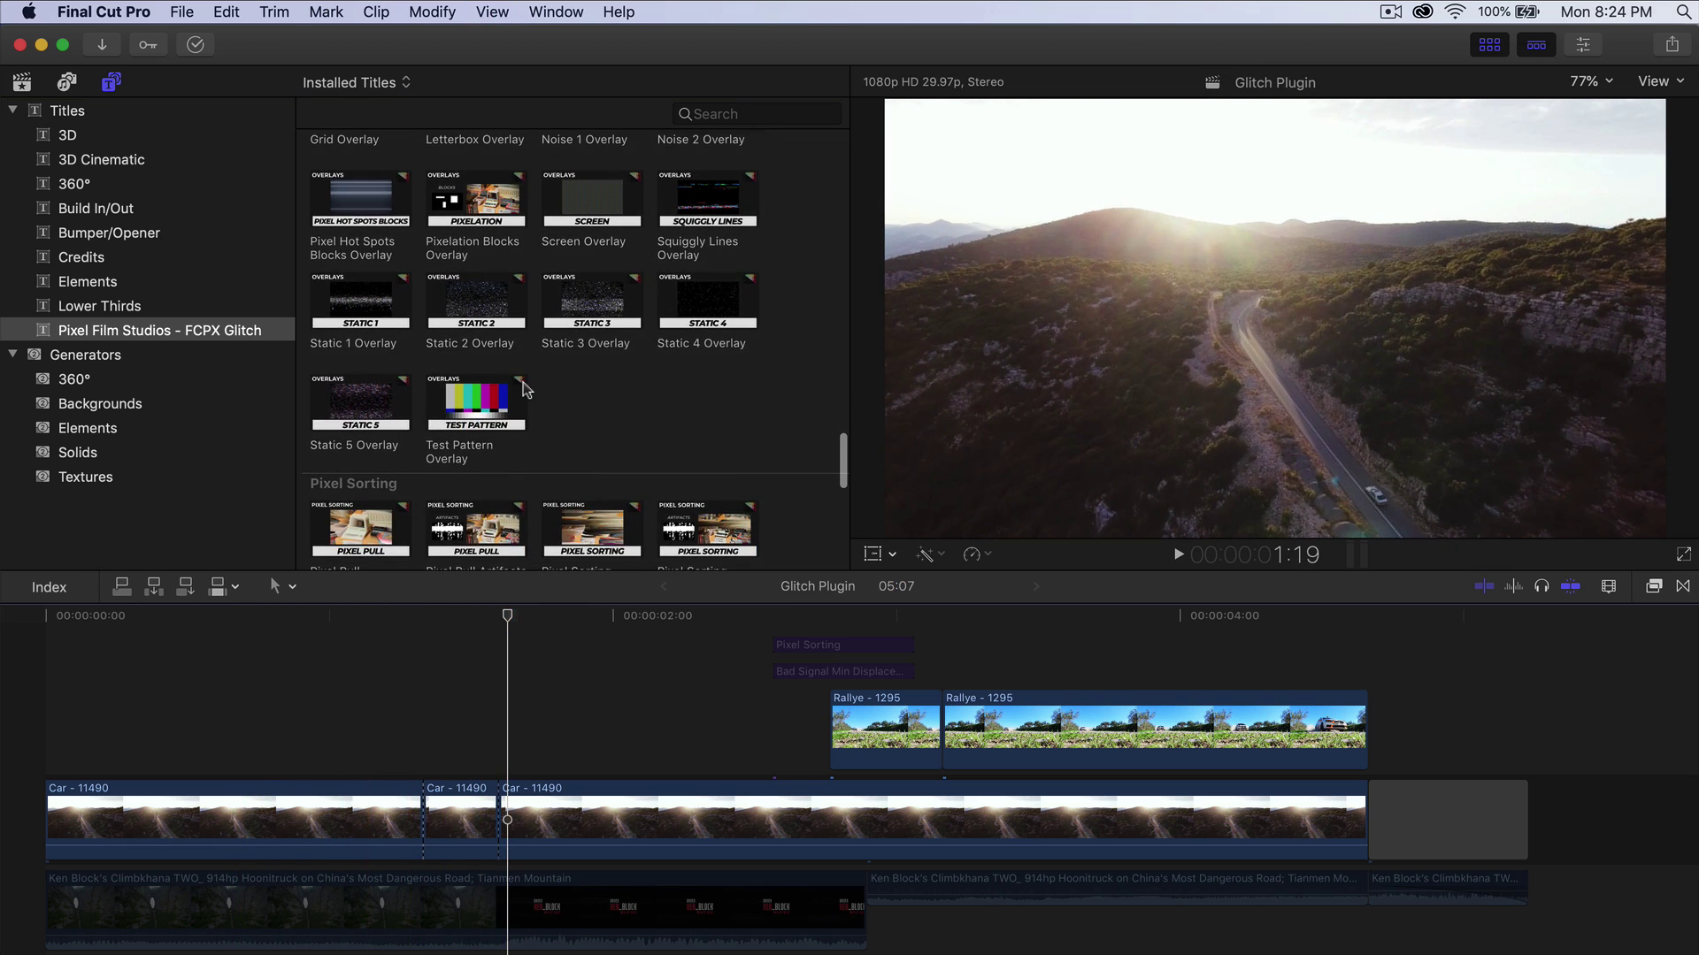
scroll(526, 388, down, 1)
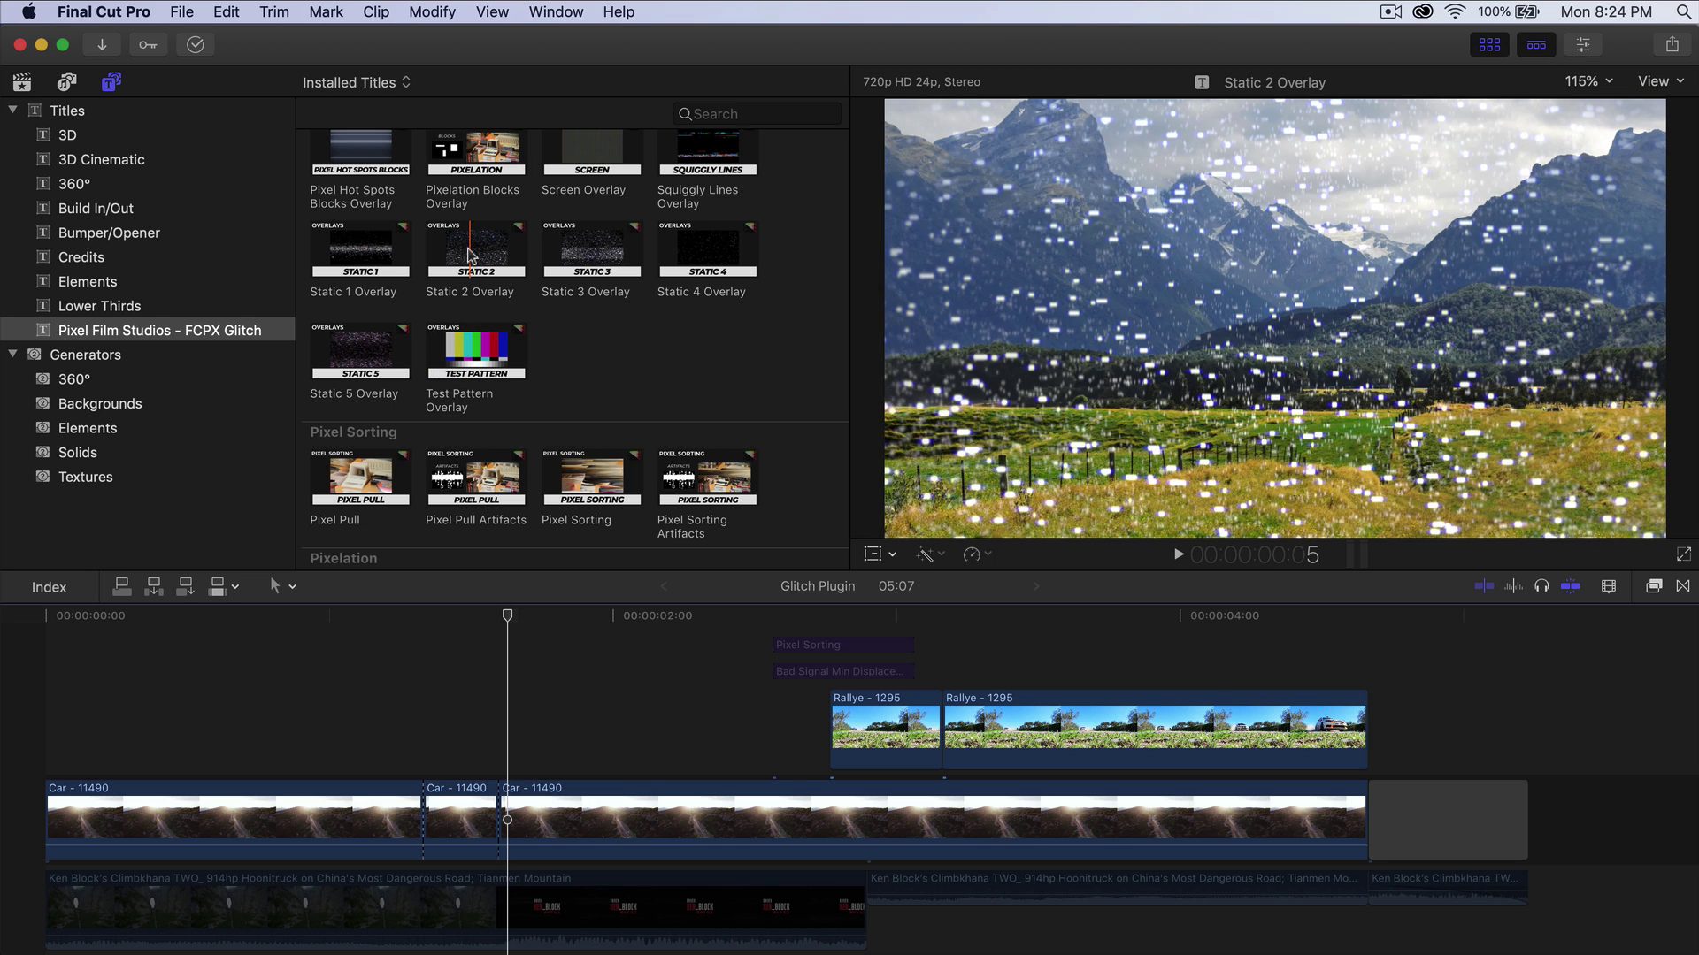
scroll(564, 367, down, 4)
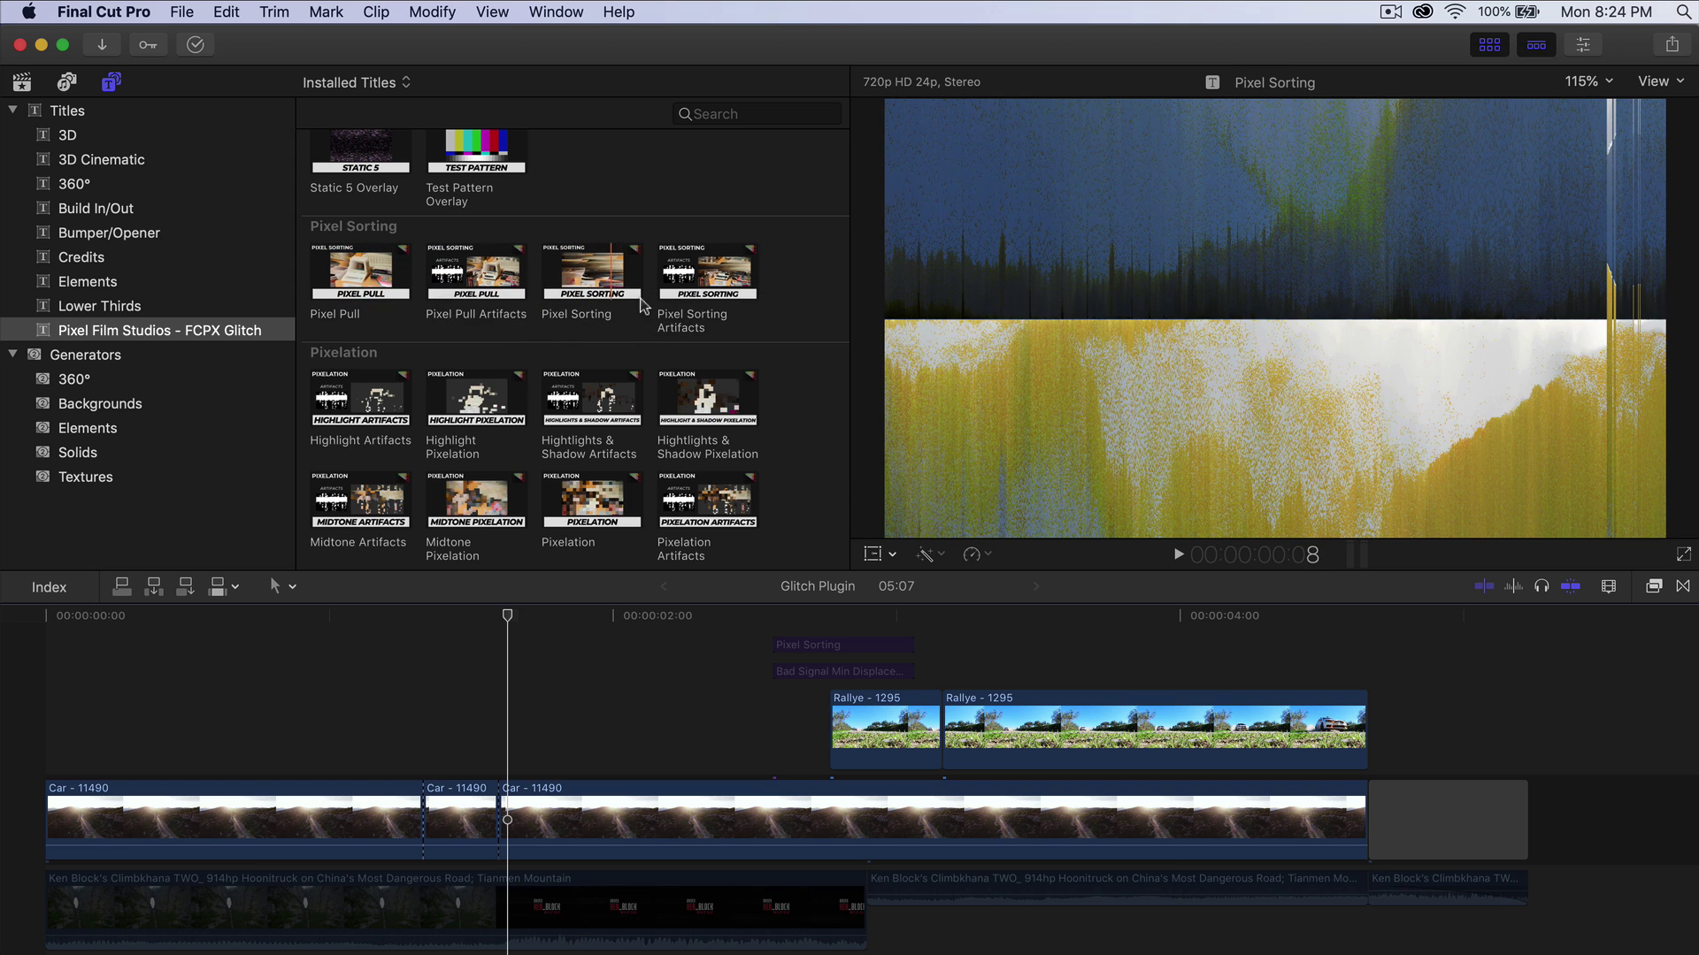
scroll(495, 274, down, 2)
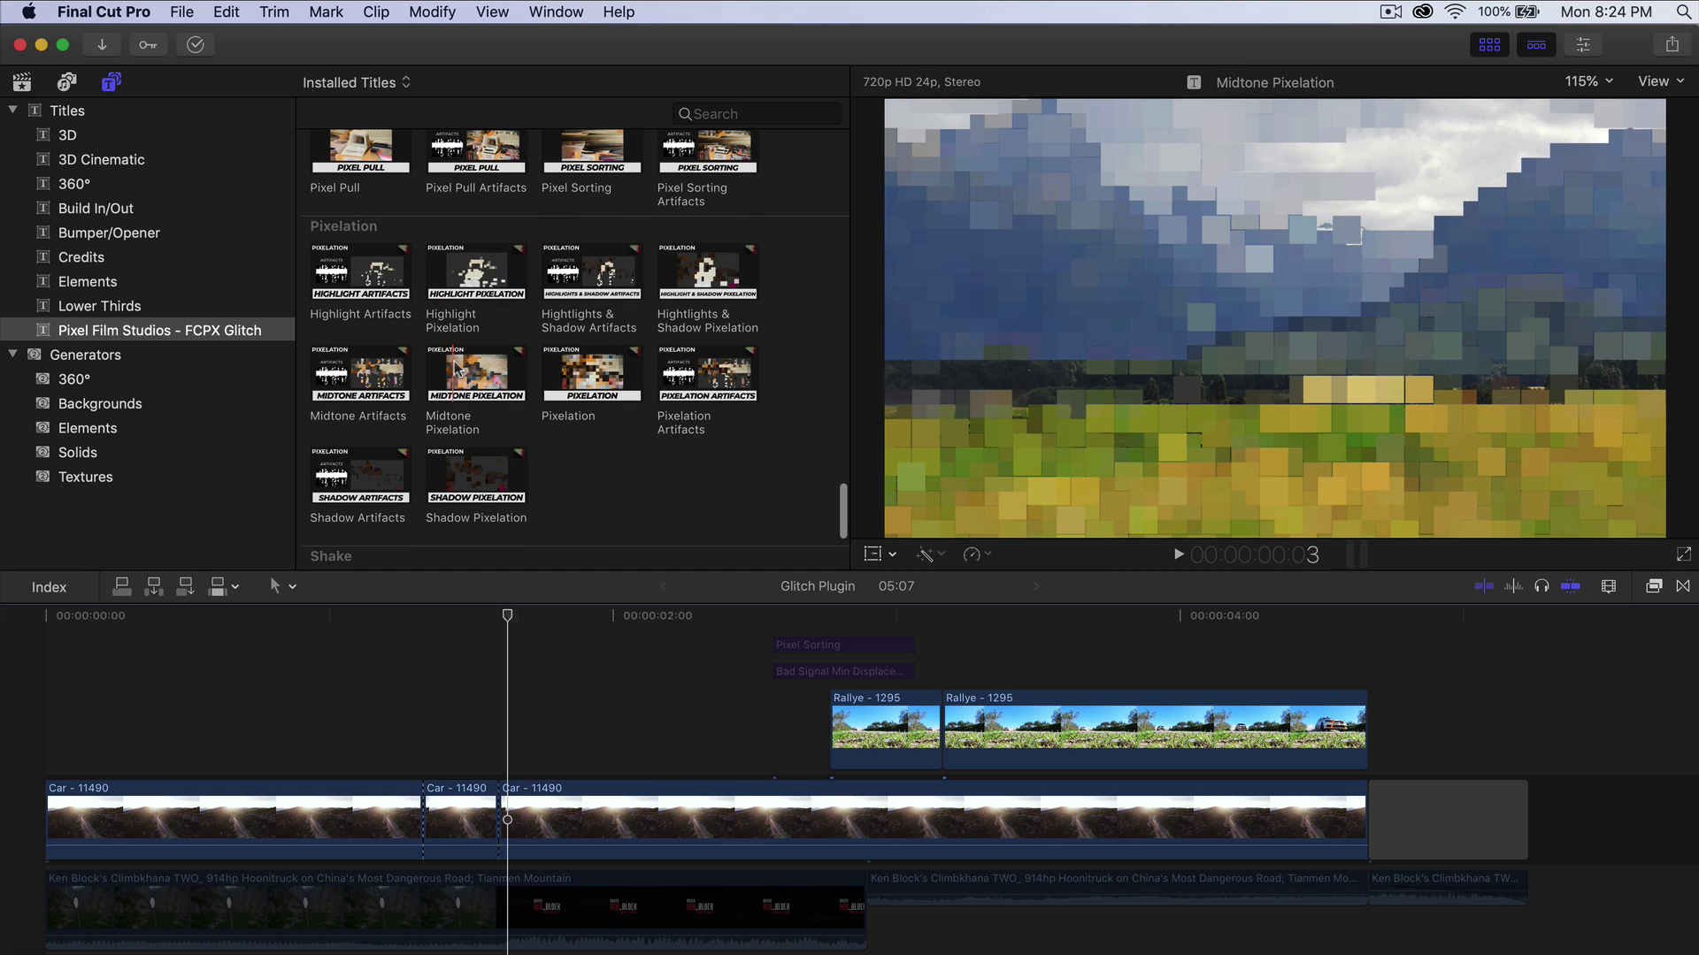
Try the Highlight Artifacts title above the first Car clip, previewing and removing it.
drag(360, 272, 243, 689)
key(space)
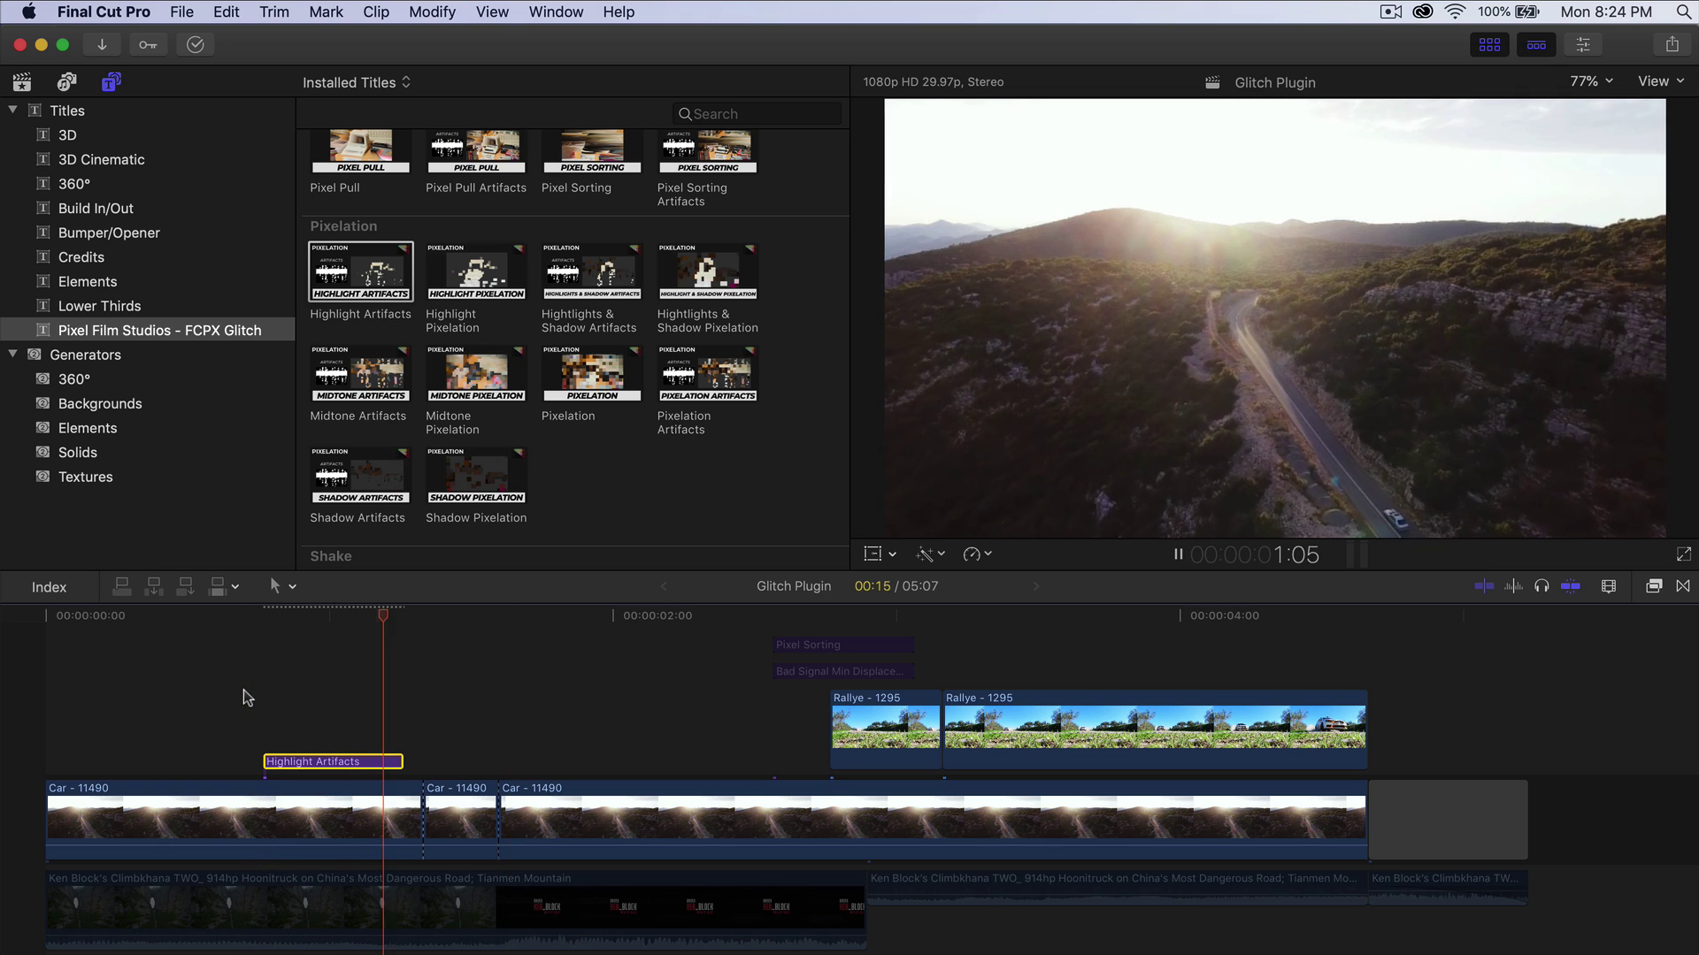
key(space)
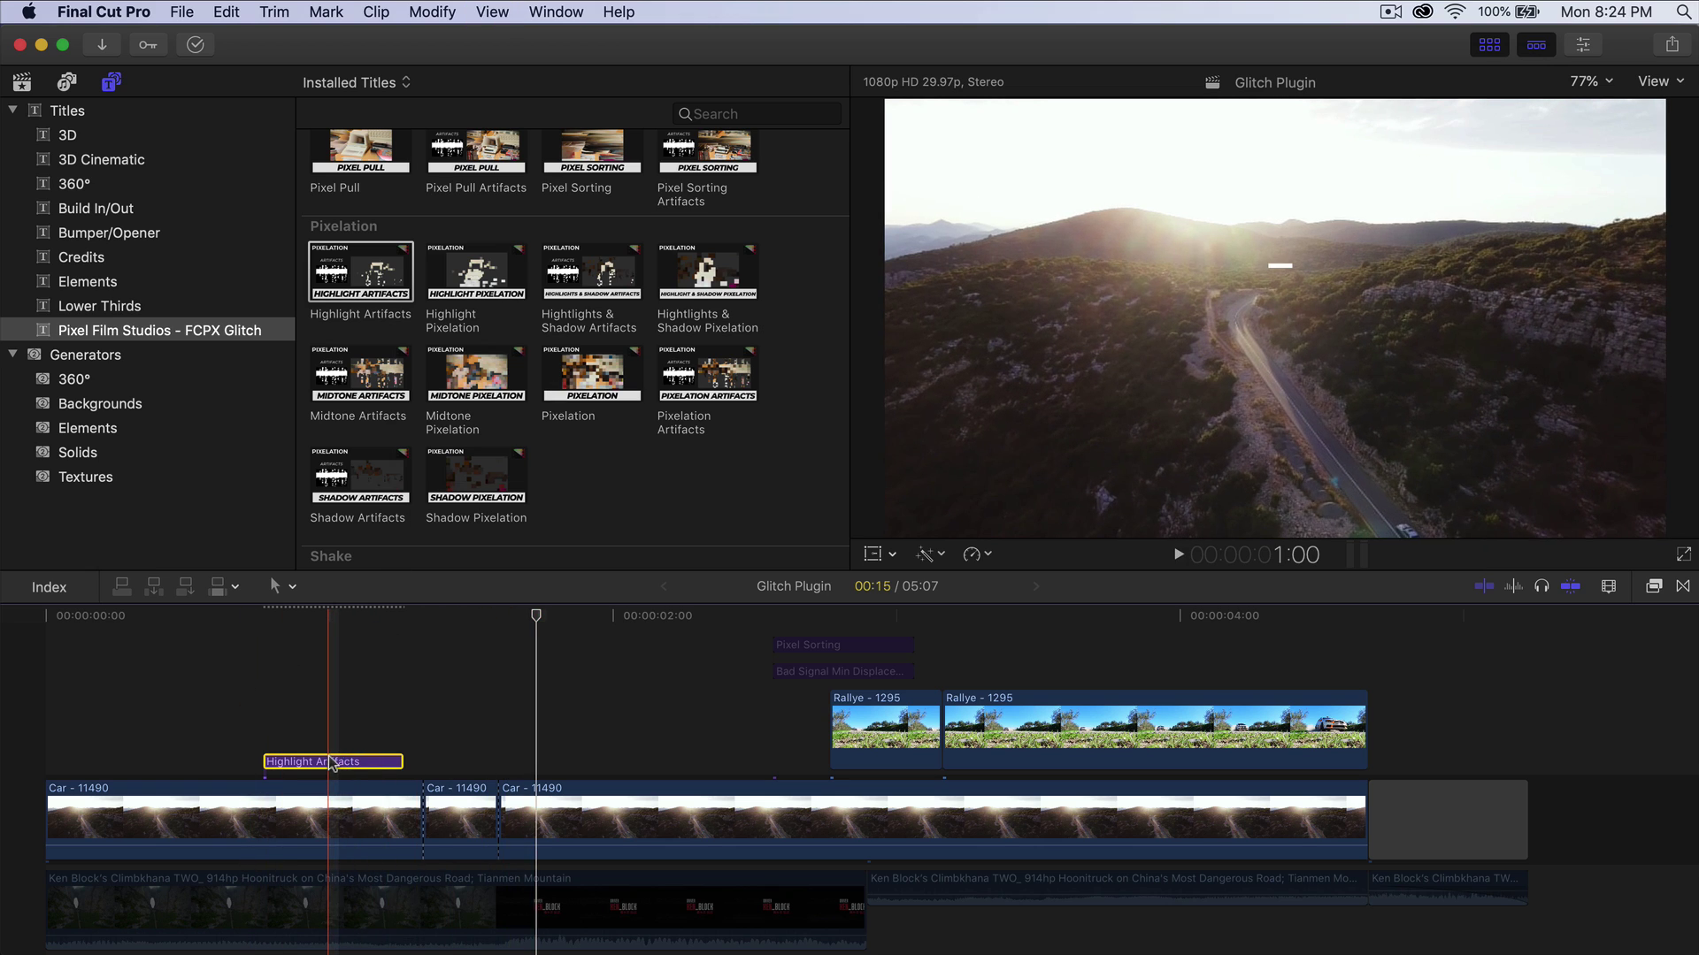
key(BackSpace)
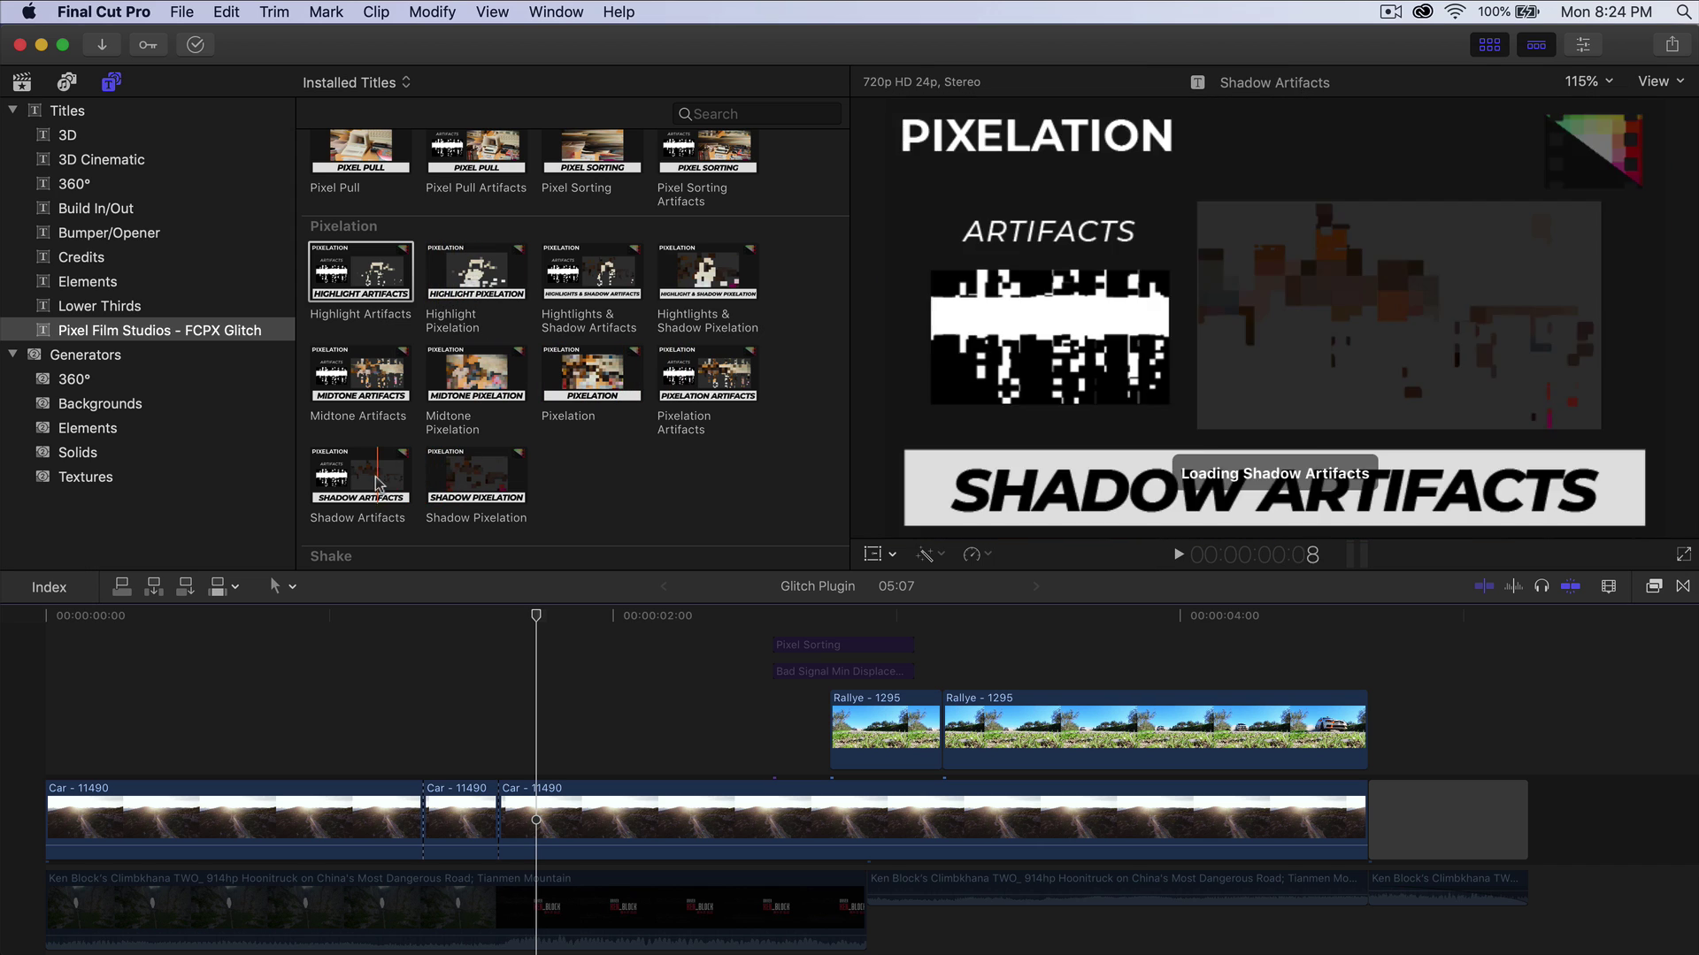
Try the Shadow Artifacts title above the first Car clip, previewing and removing it.
drag(379, 484, 292, 763)
key(space)
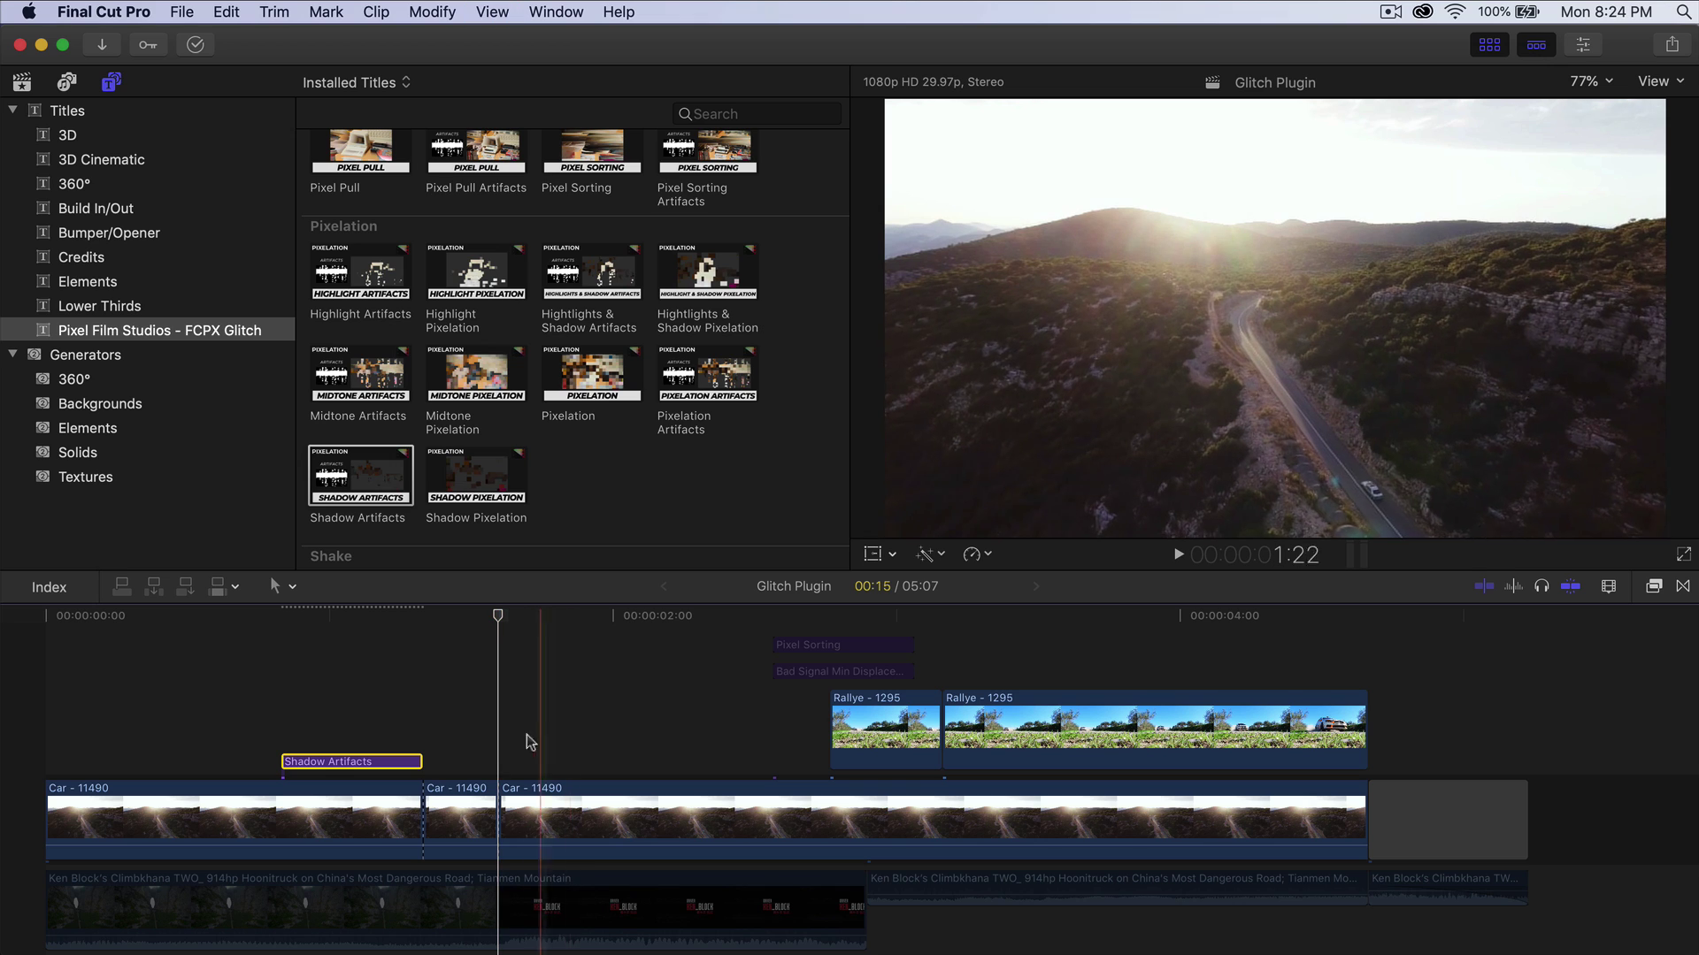
key(Delete)
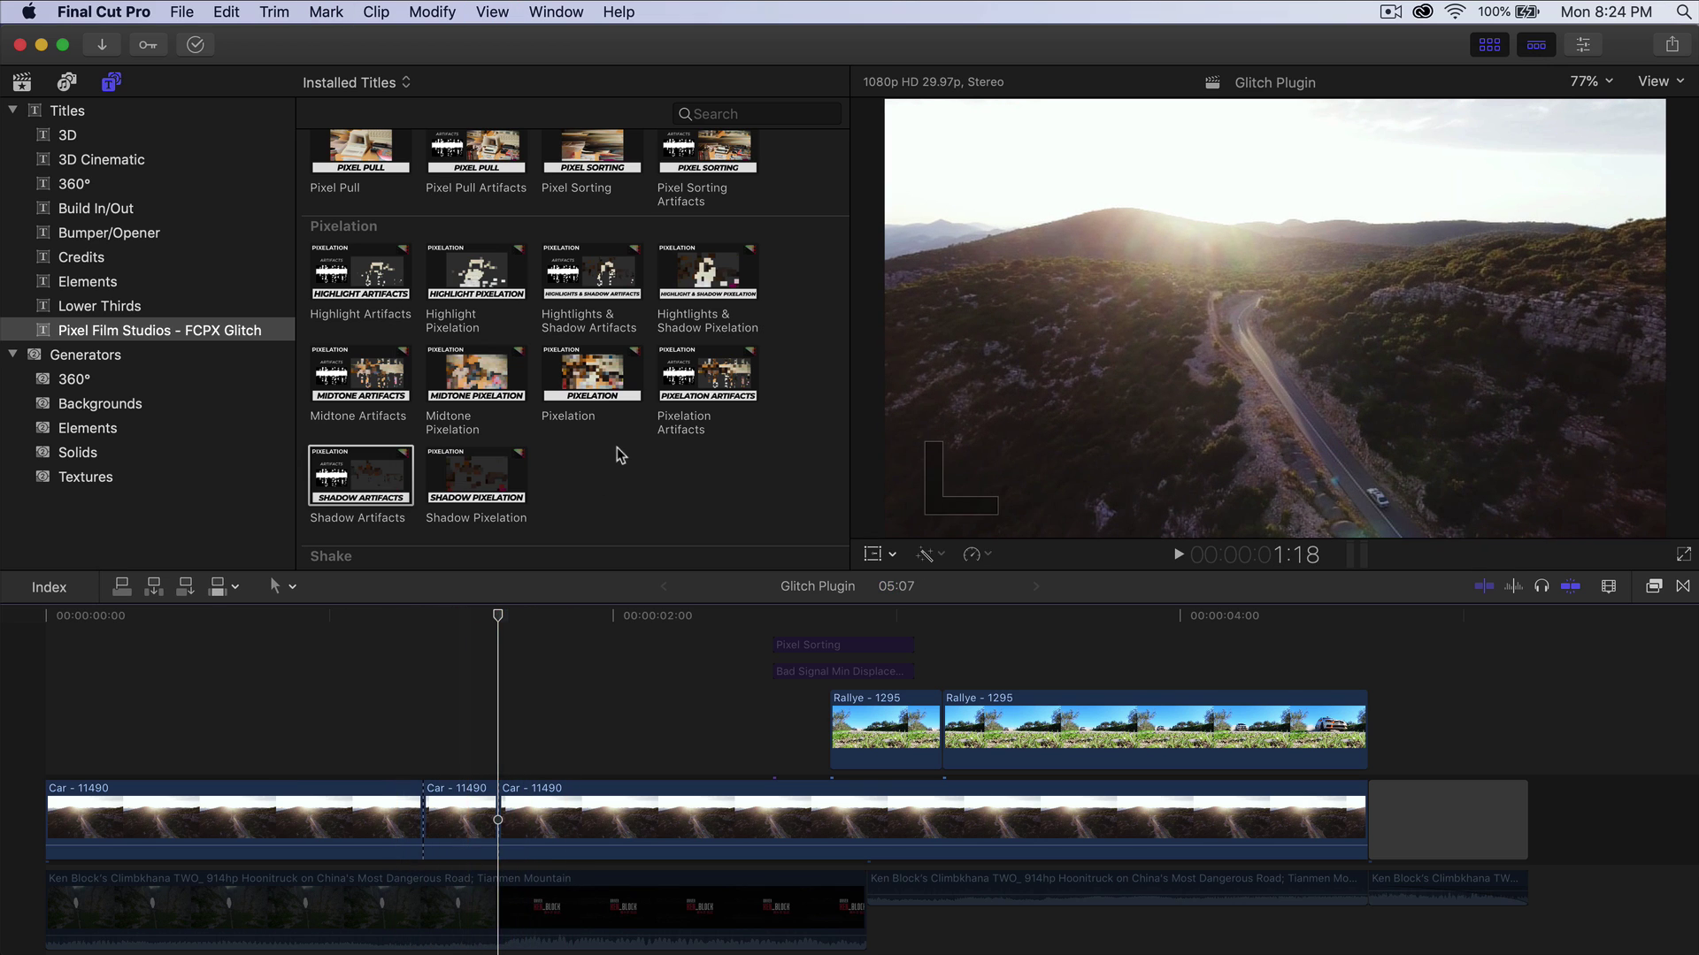
Look at the Shake titles and try Roll above the first Car clip, previewing and removing it.
scroll(622, 456, down, 5)
click(367, 371)
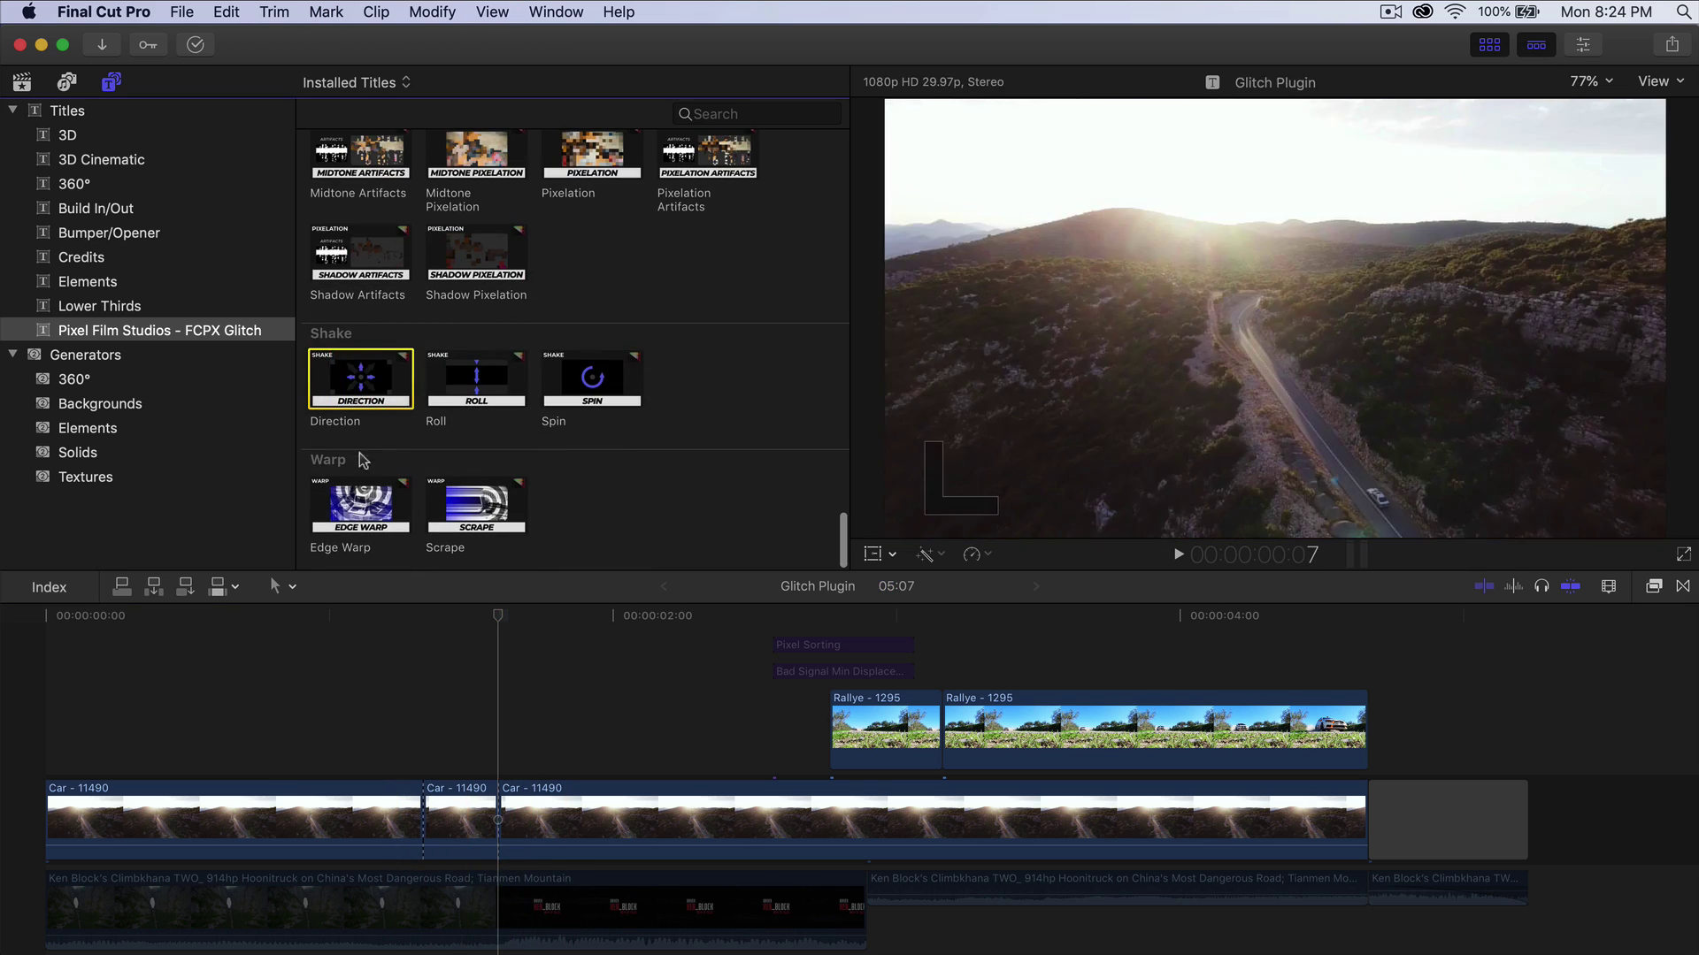
drag(455, 381, 257, 655)
key(space)
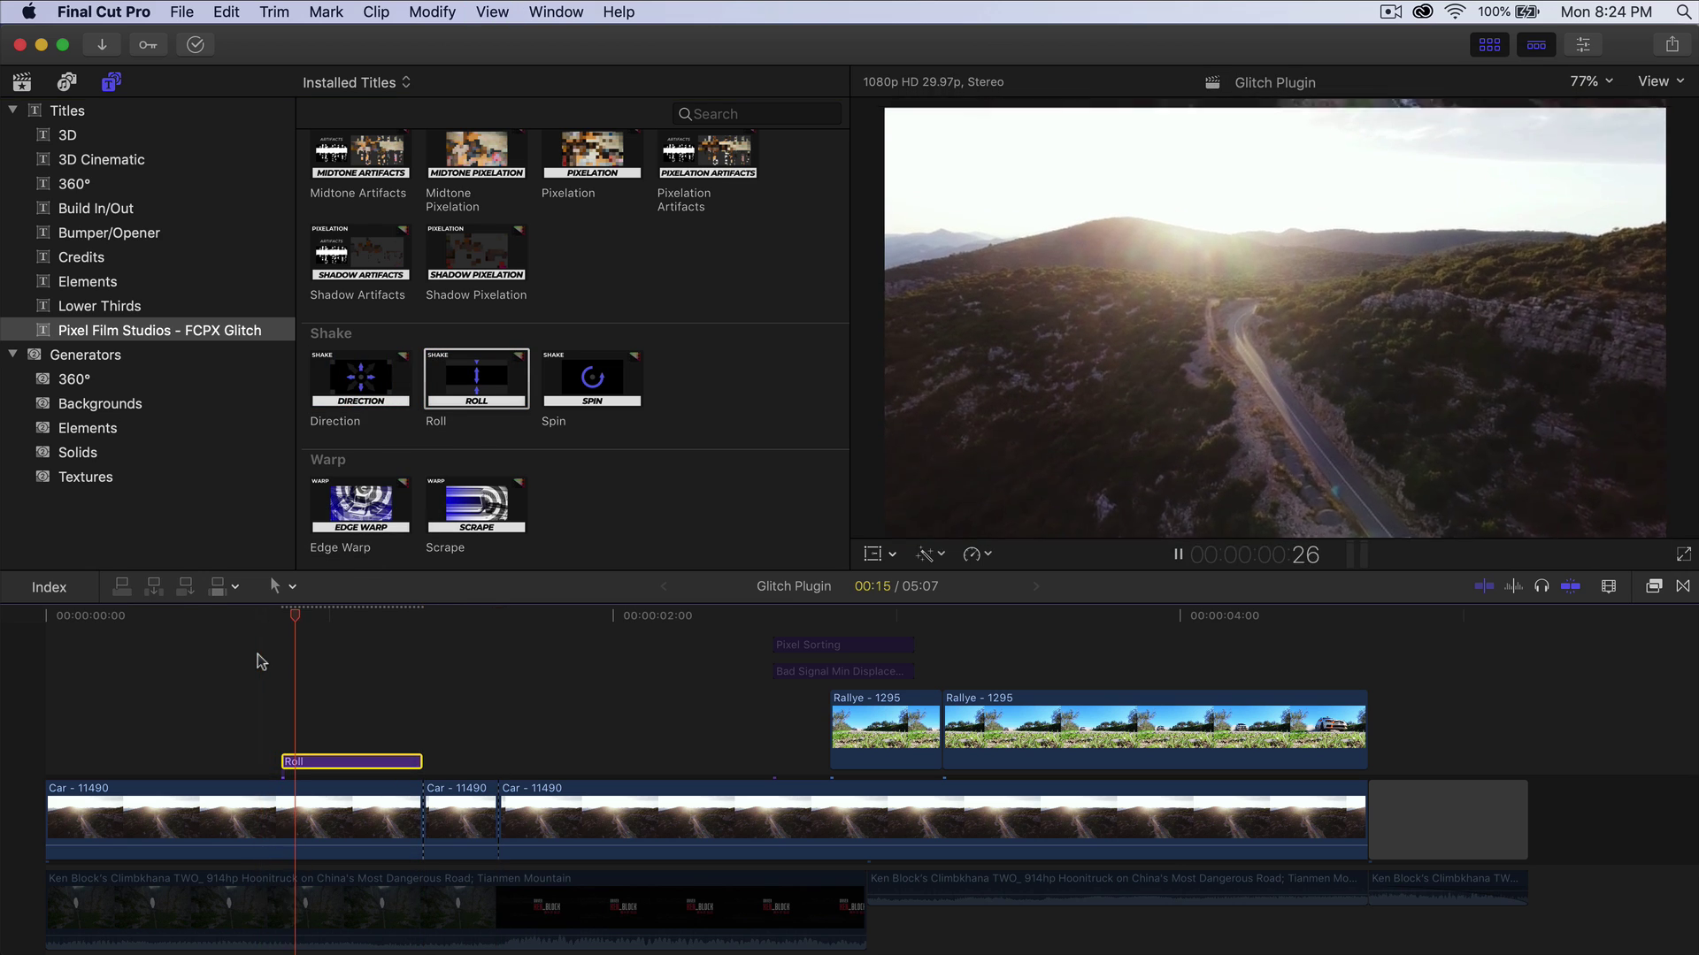
key(space)
key(Delete)
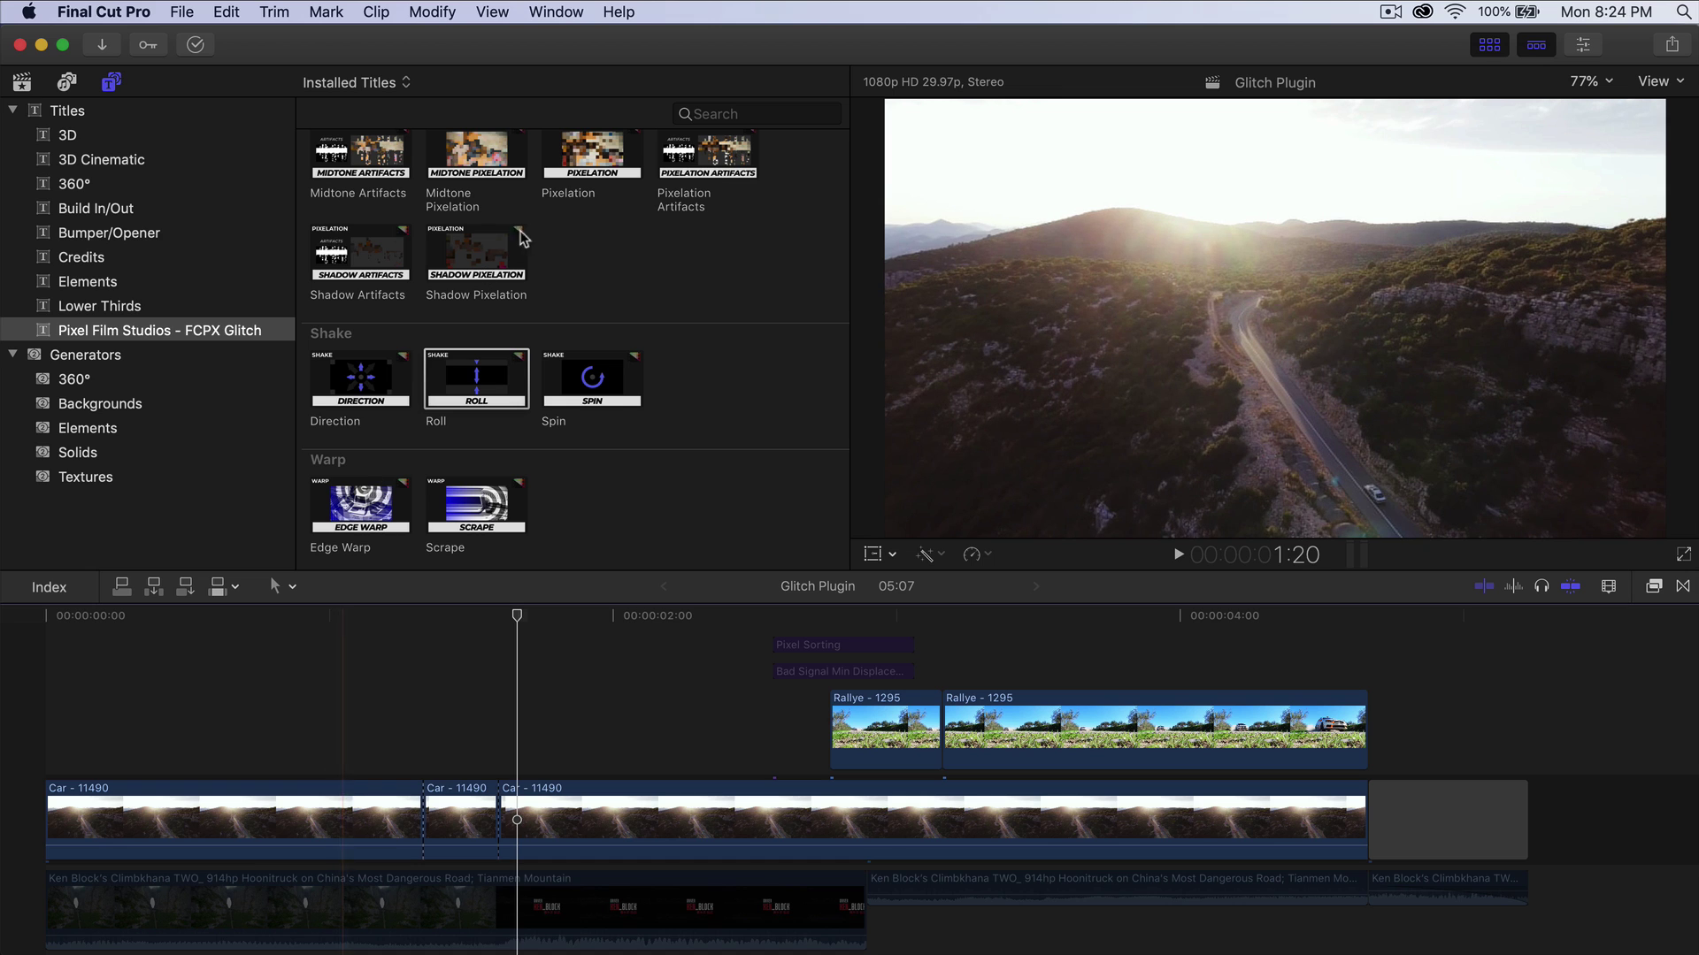
Skim the Spin title and try the Scrape warp title above the first Car clips, previewing and removing it.
click(598, 392)
click(475, 511)
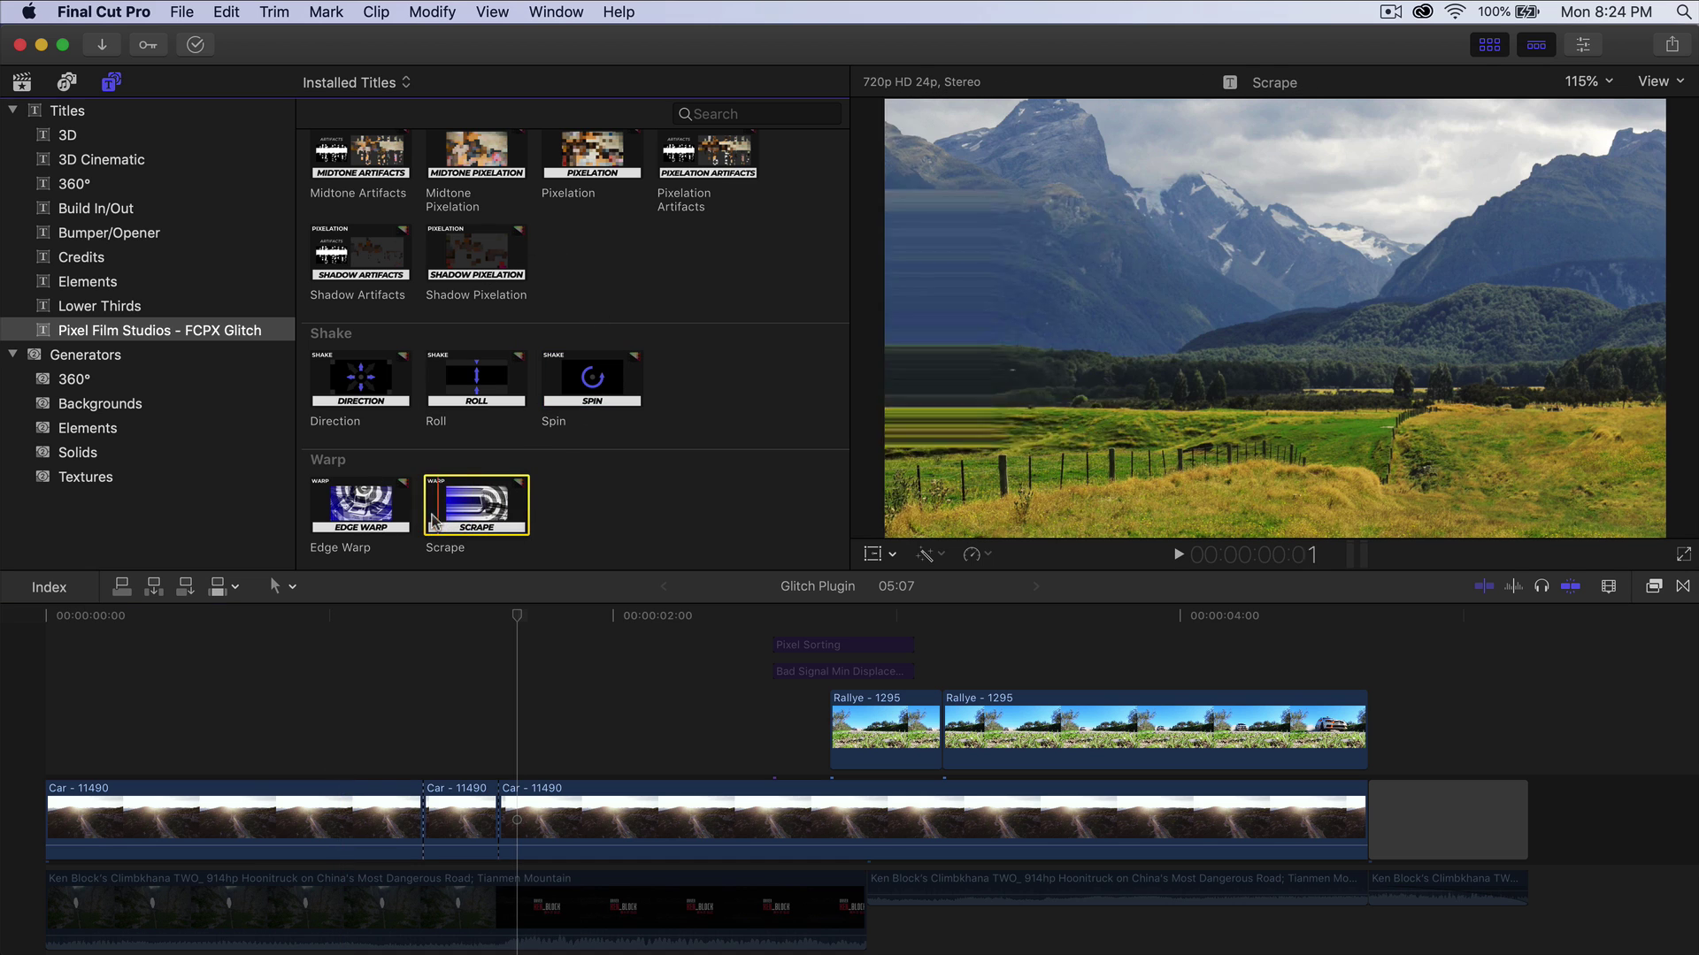
drag(475, 510, 295, 709)
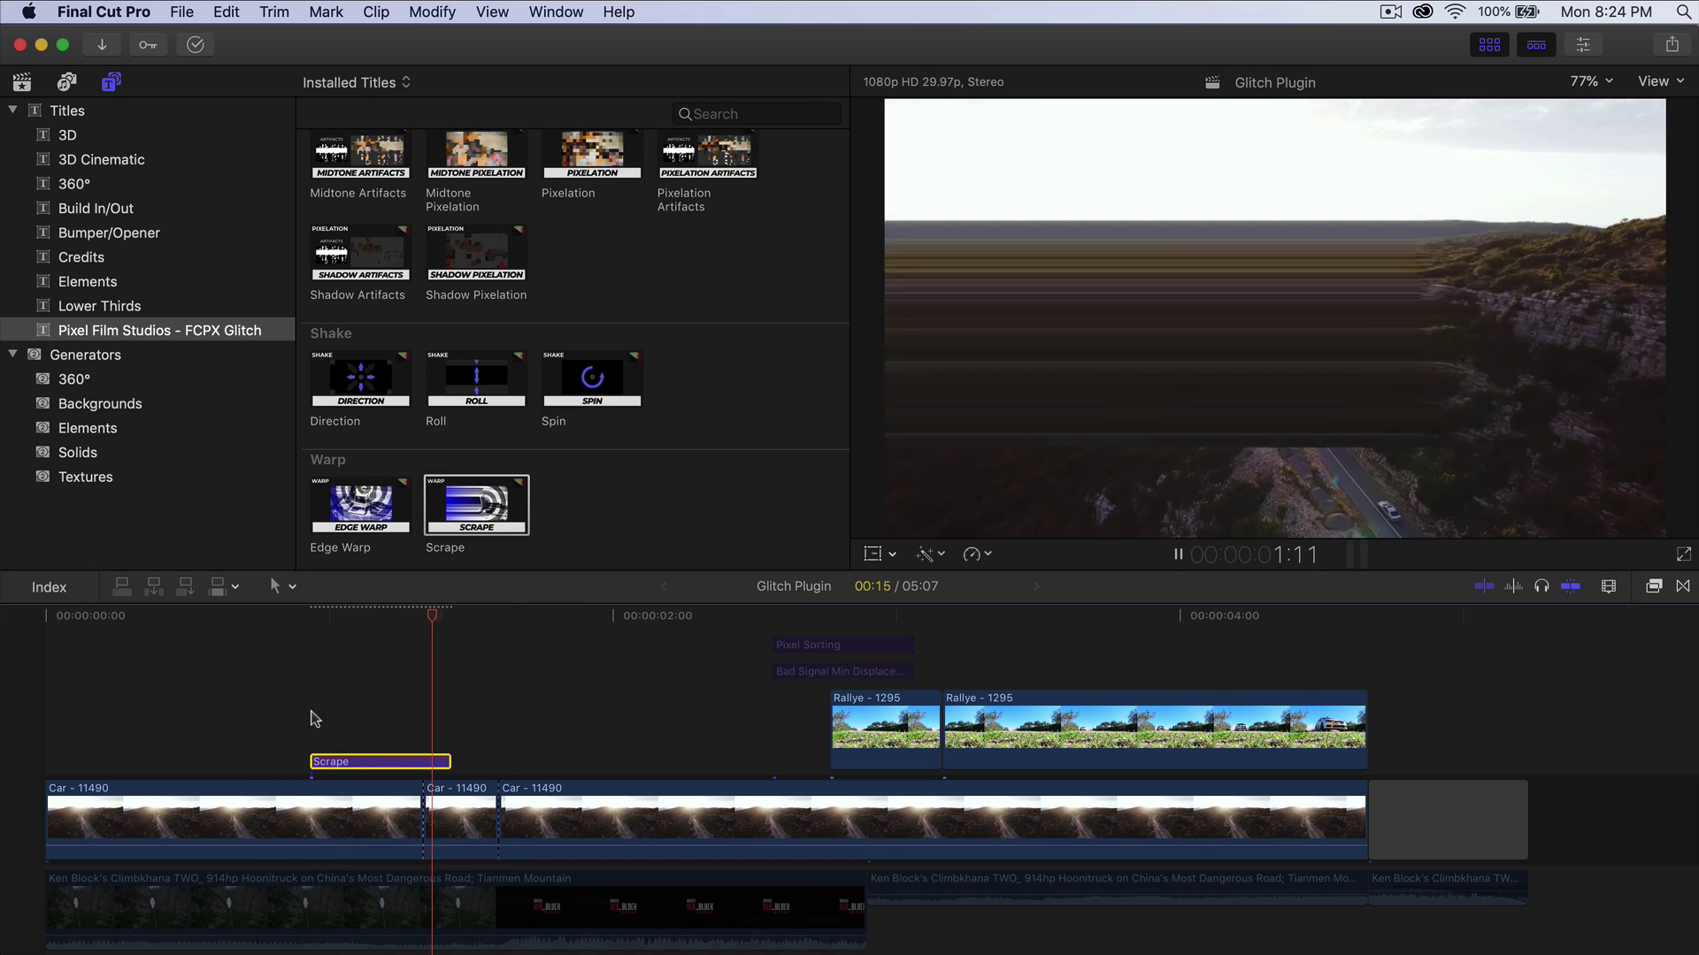
key(Delete)
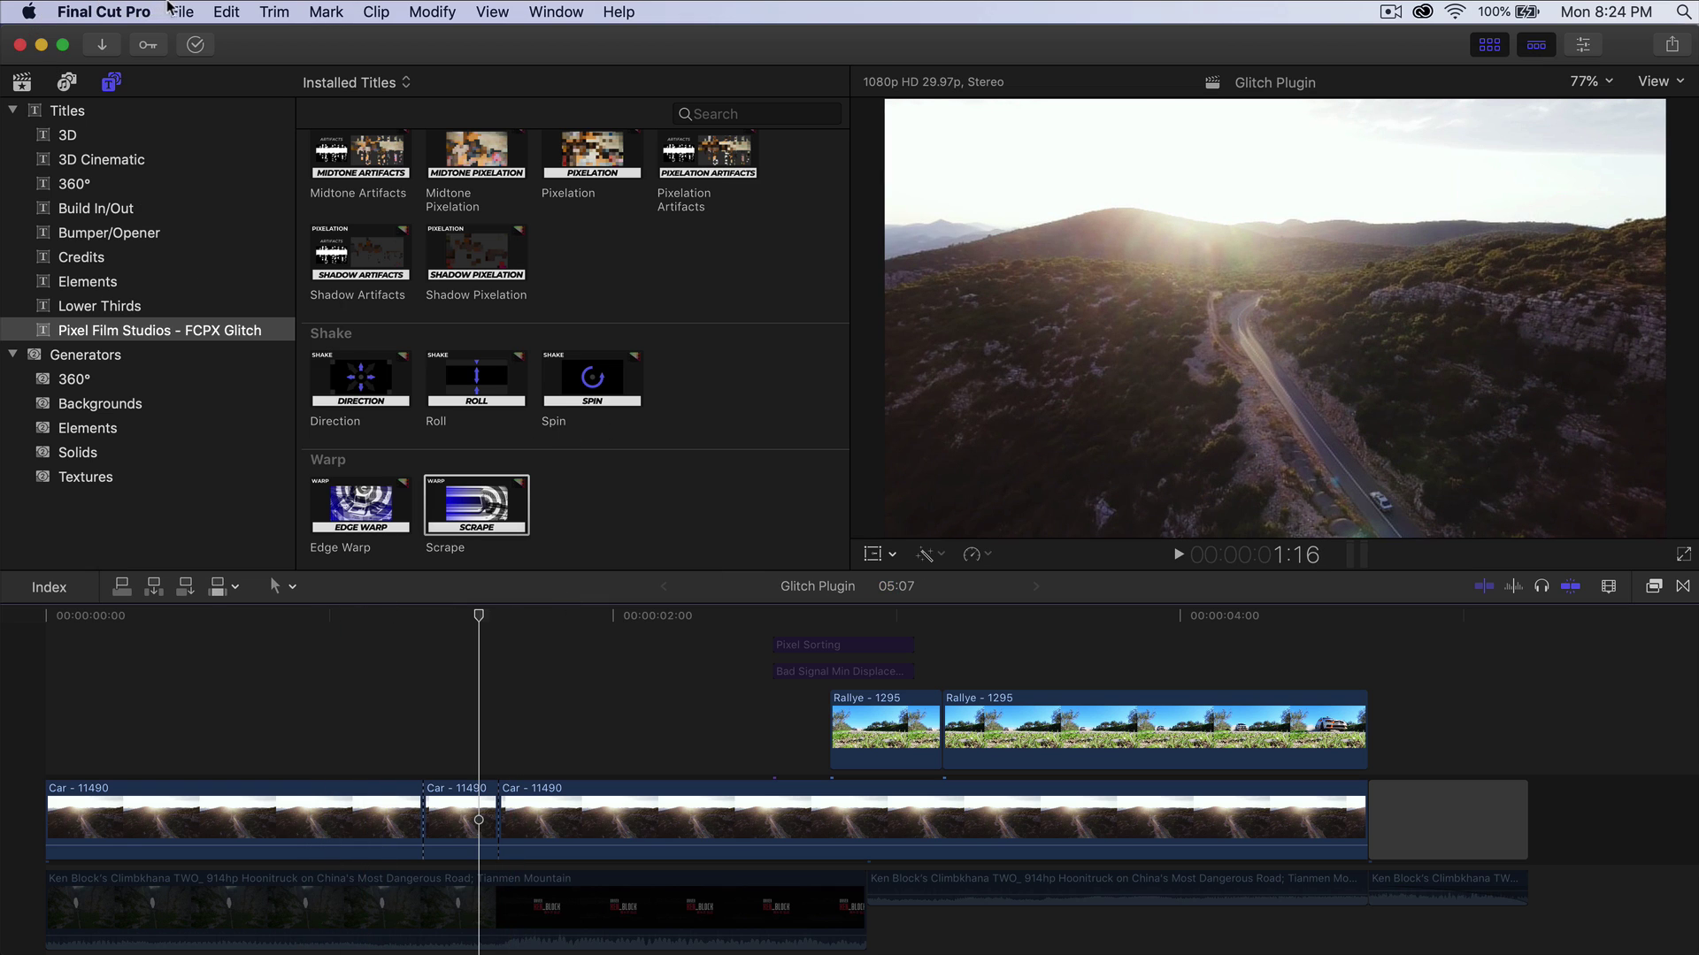
Start a media import and browse to the Composite Footage folder inside Pixel Film Studios - FCPX Glitch.
click(170, 9)
mouse_move(372, 143)
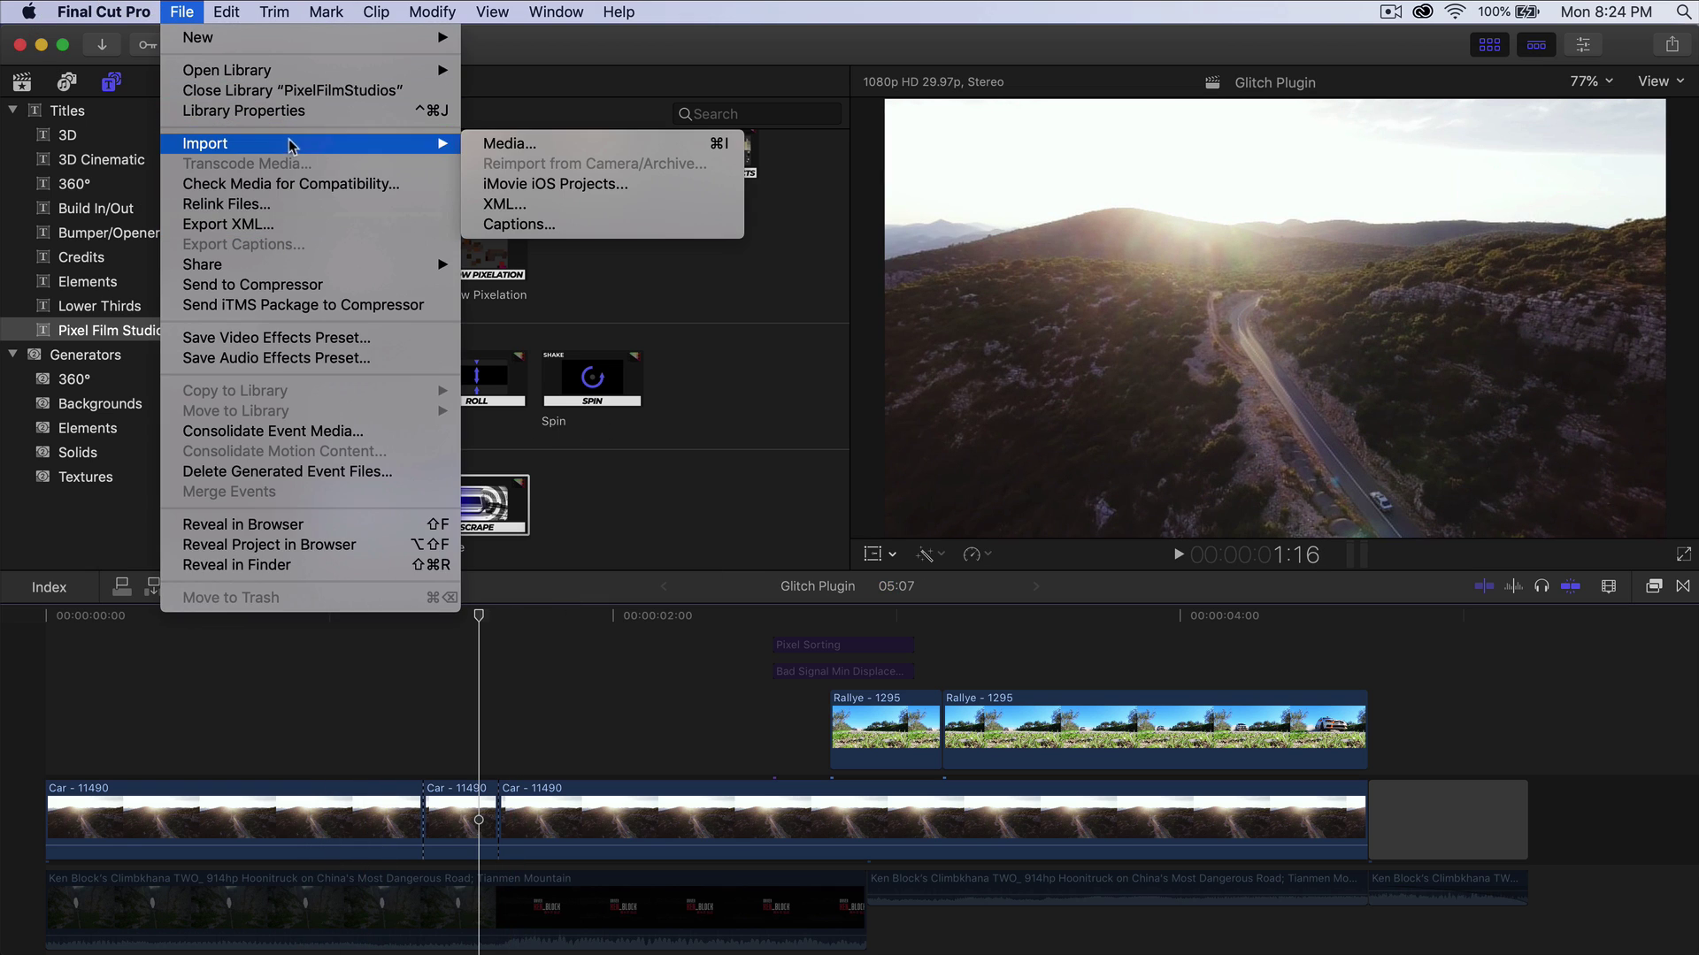
click(491, 143)
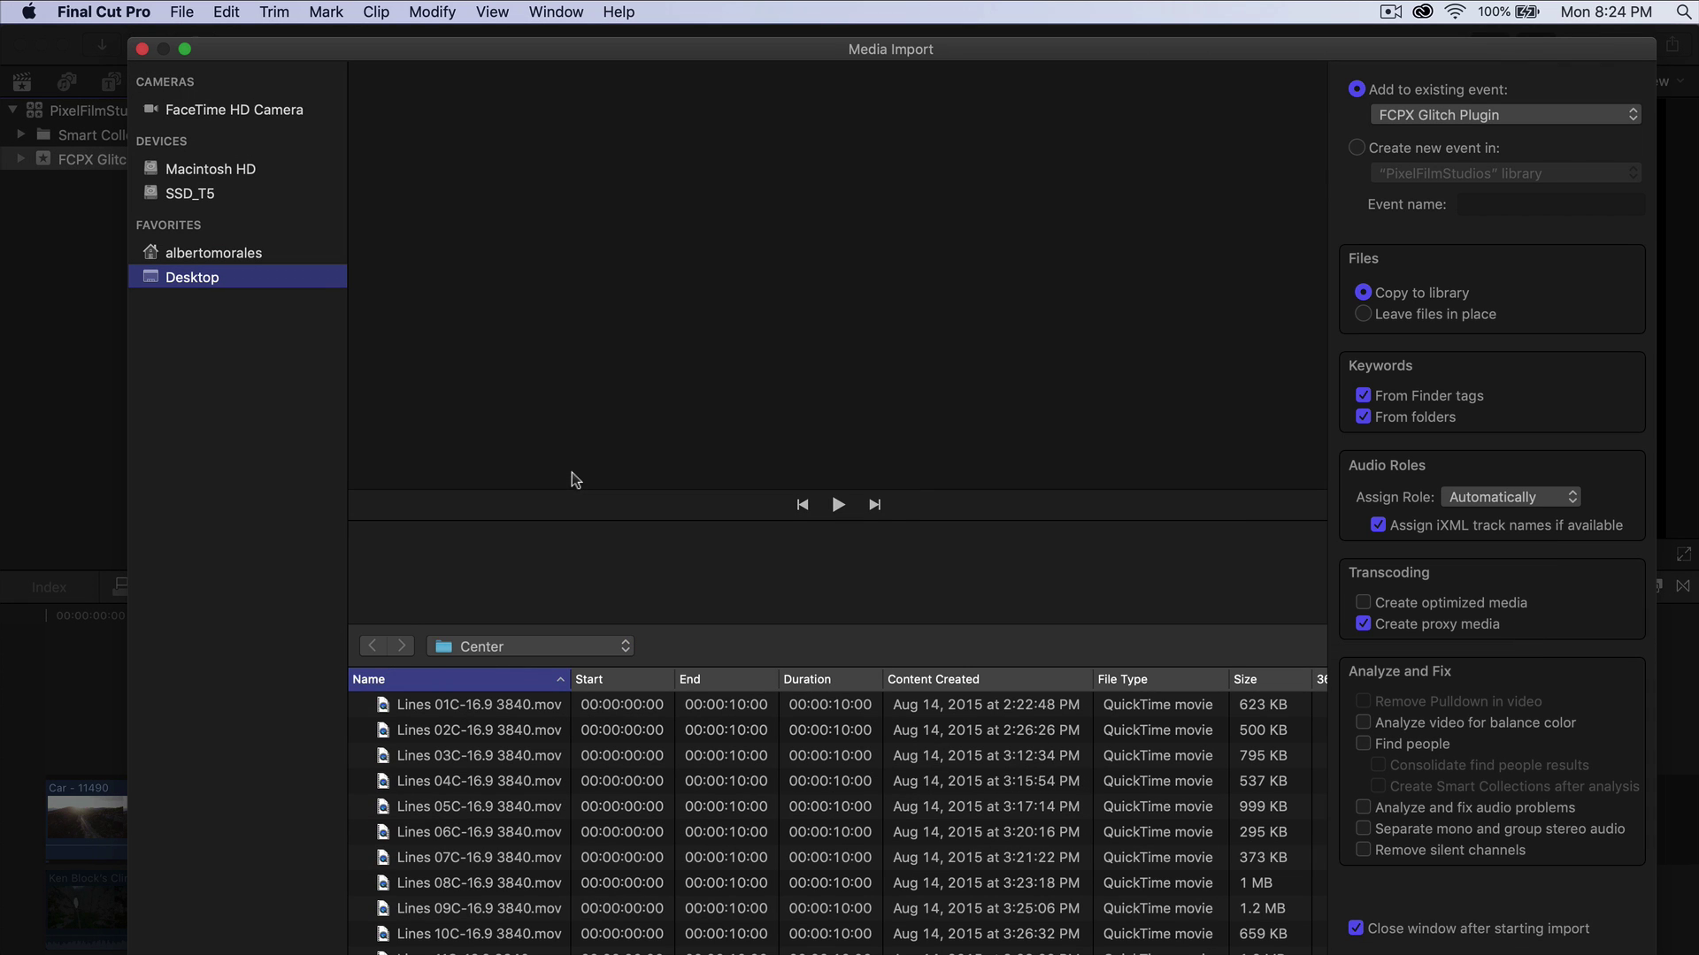
click(518, 646)
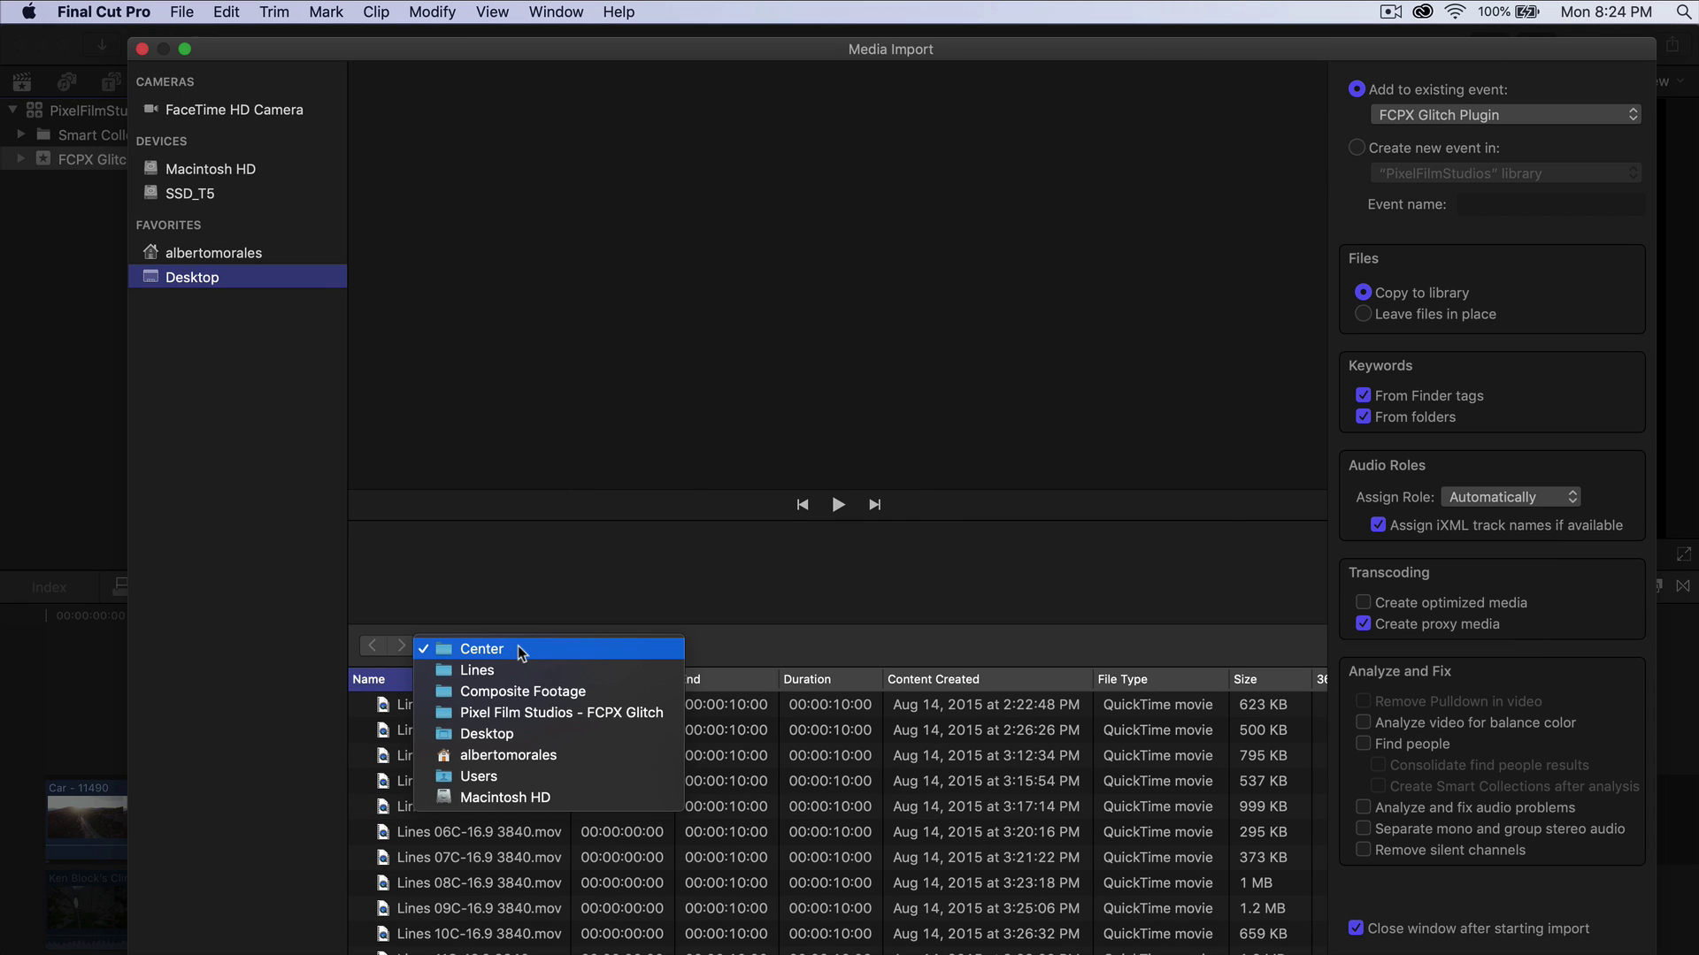
click(492, 714)
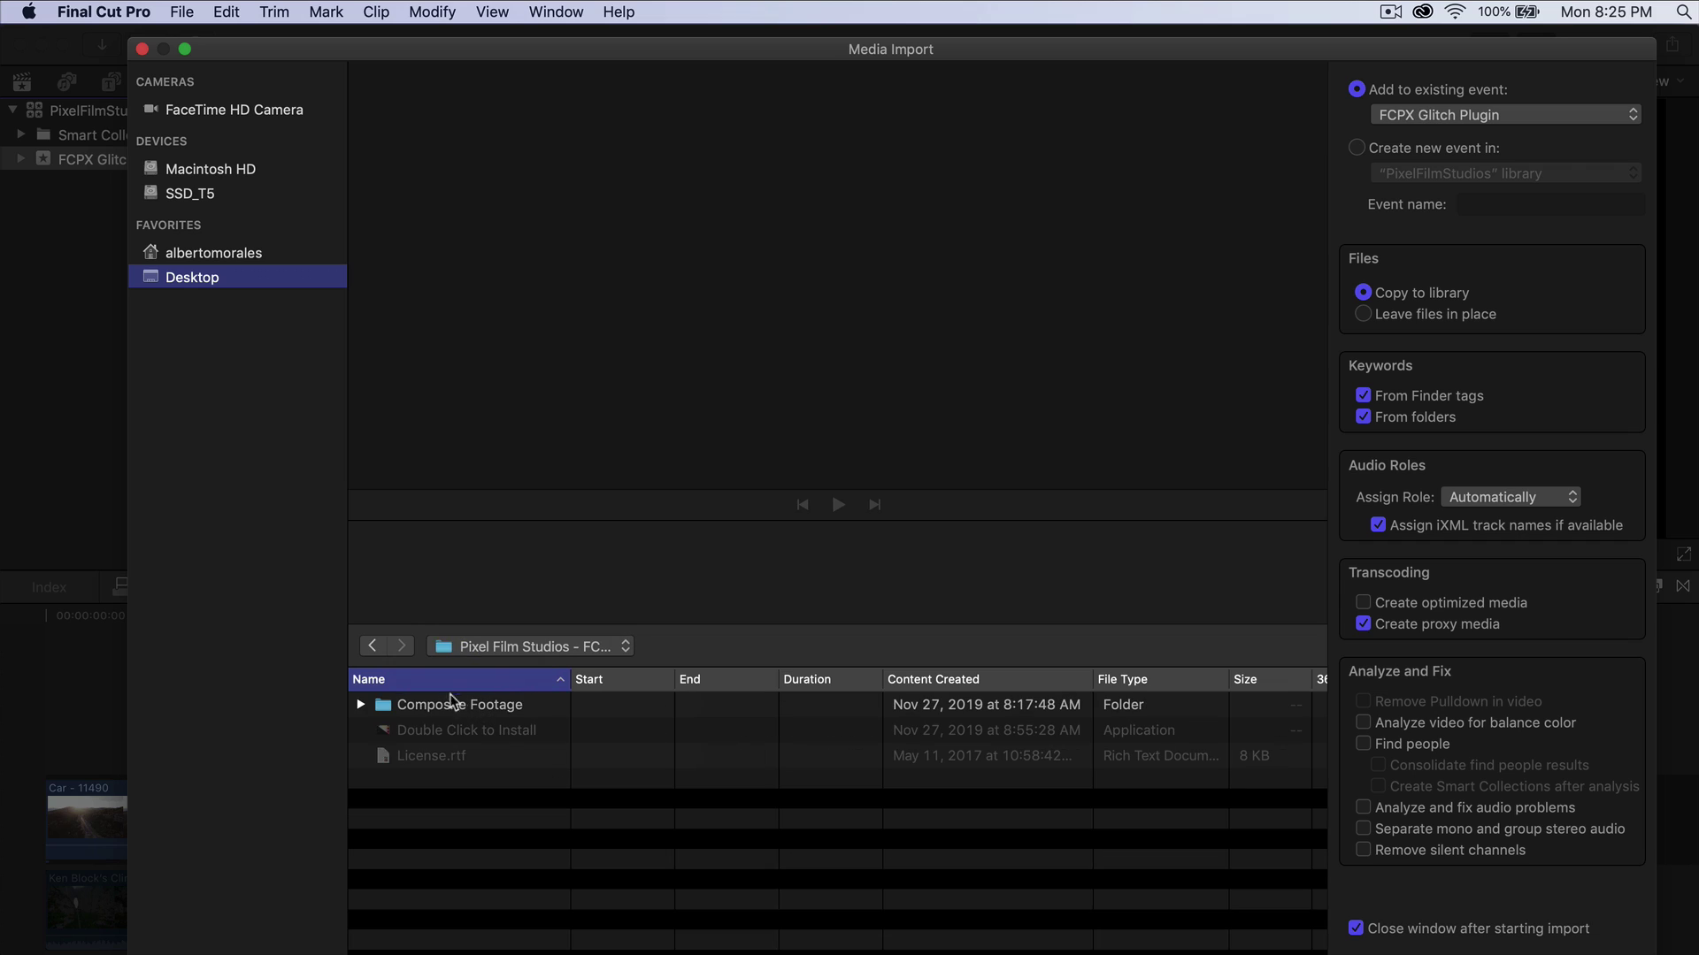
double_click(437, 708)
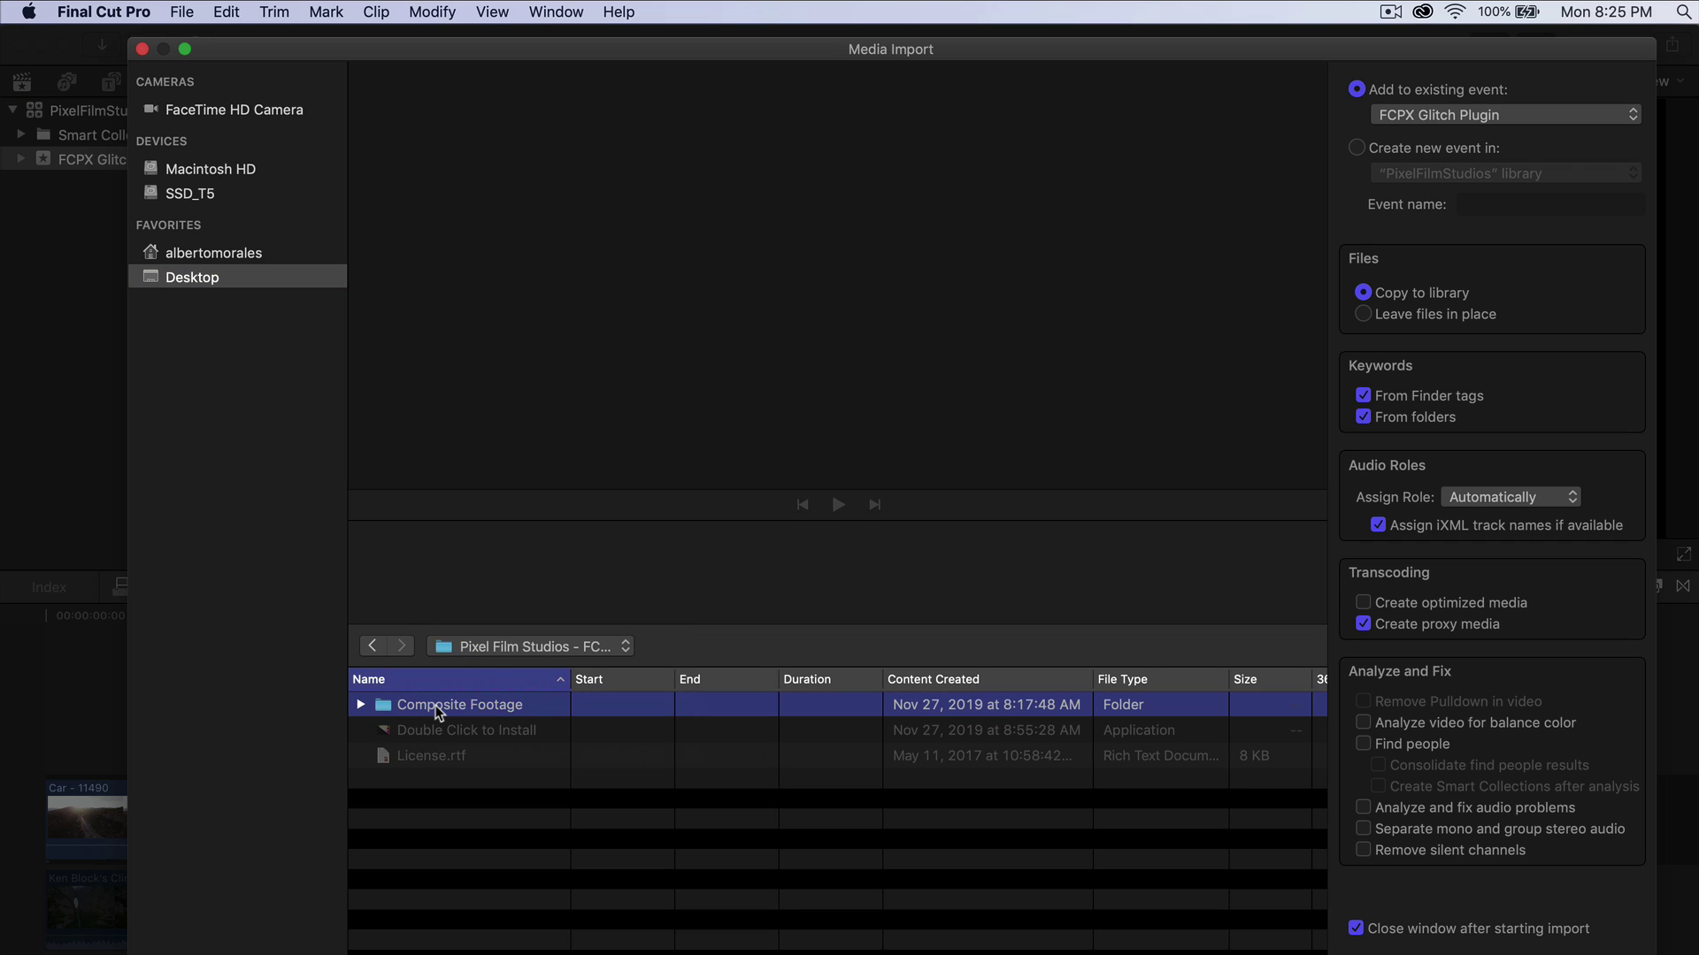
click(438, 737)
click(438, 793)
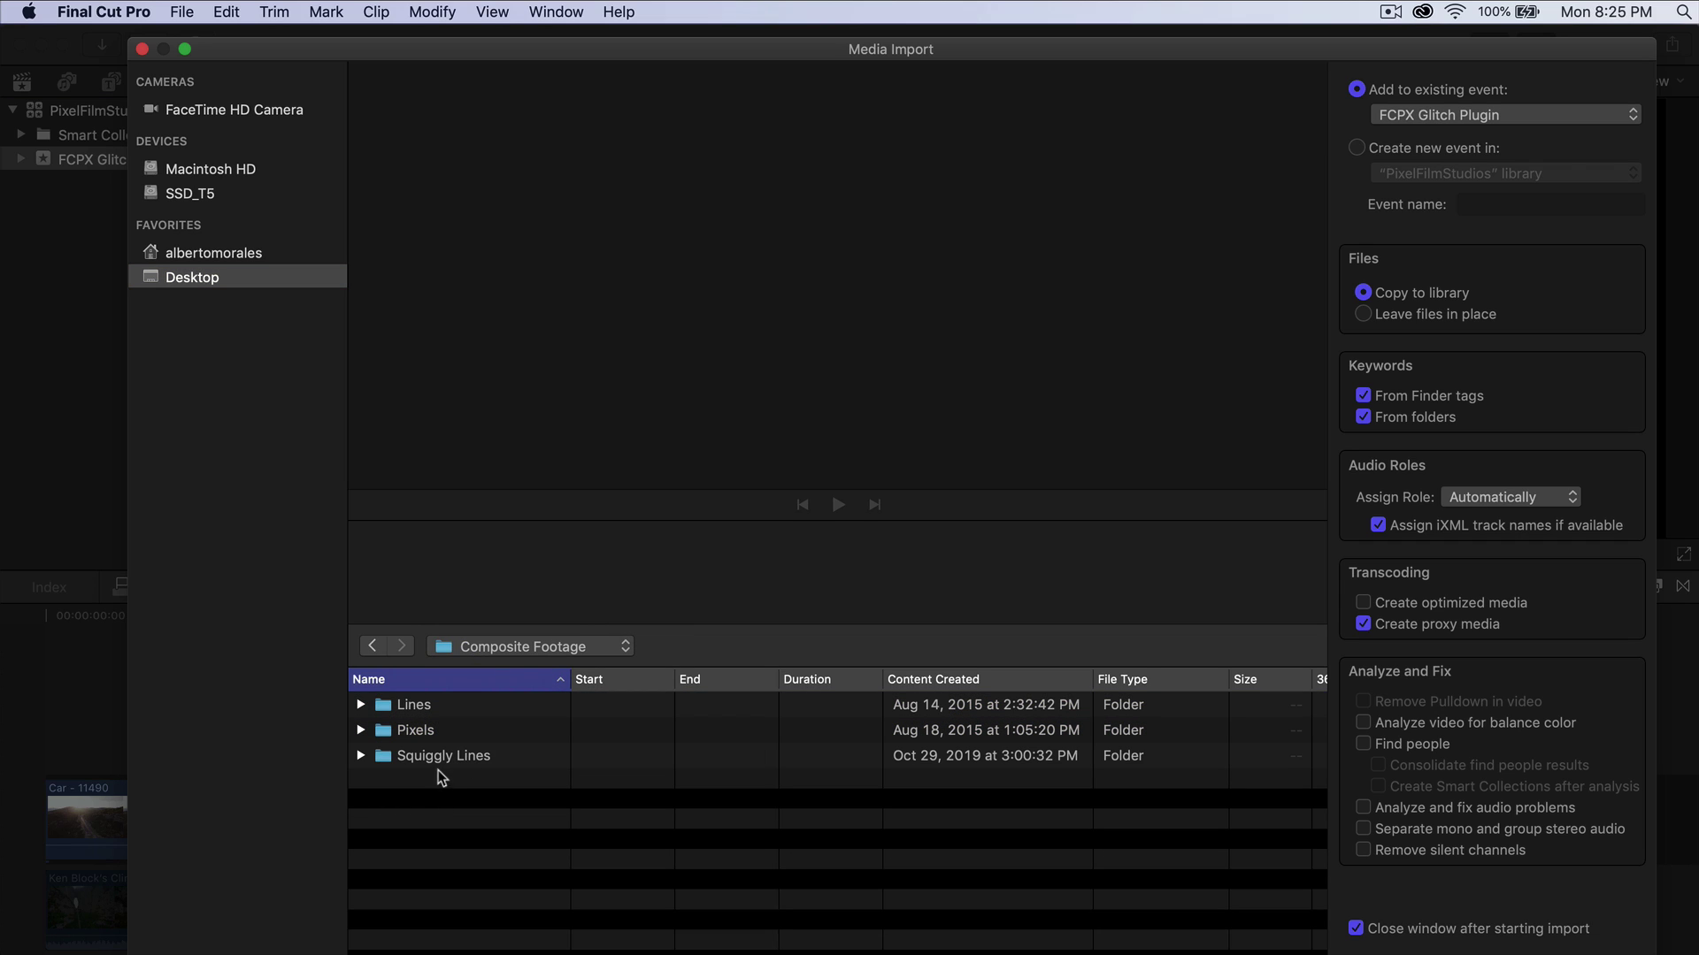
Open the Center folder within the Lines composite footage and preview the Lines 03C-16.9 3840.mov clip.
click(434, 759)
click(434, 731)
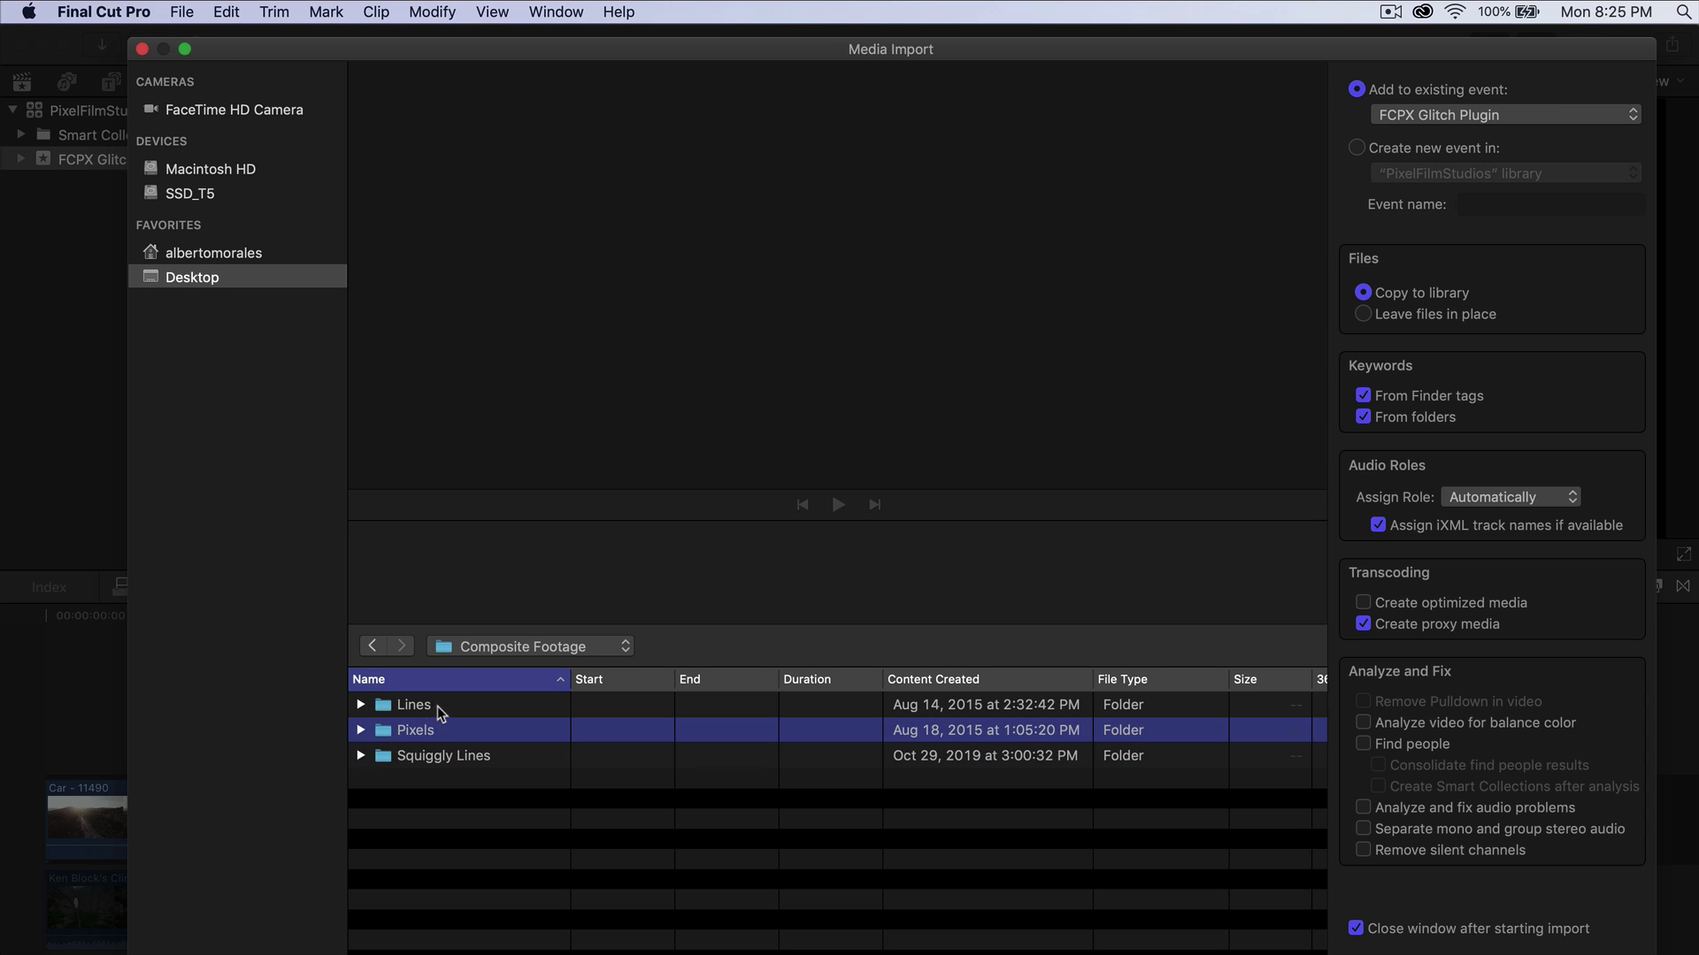
click(438, 707)
double_click(437, 707)
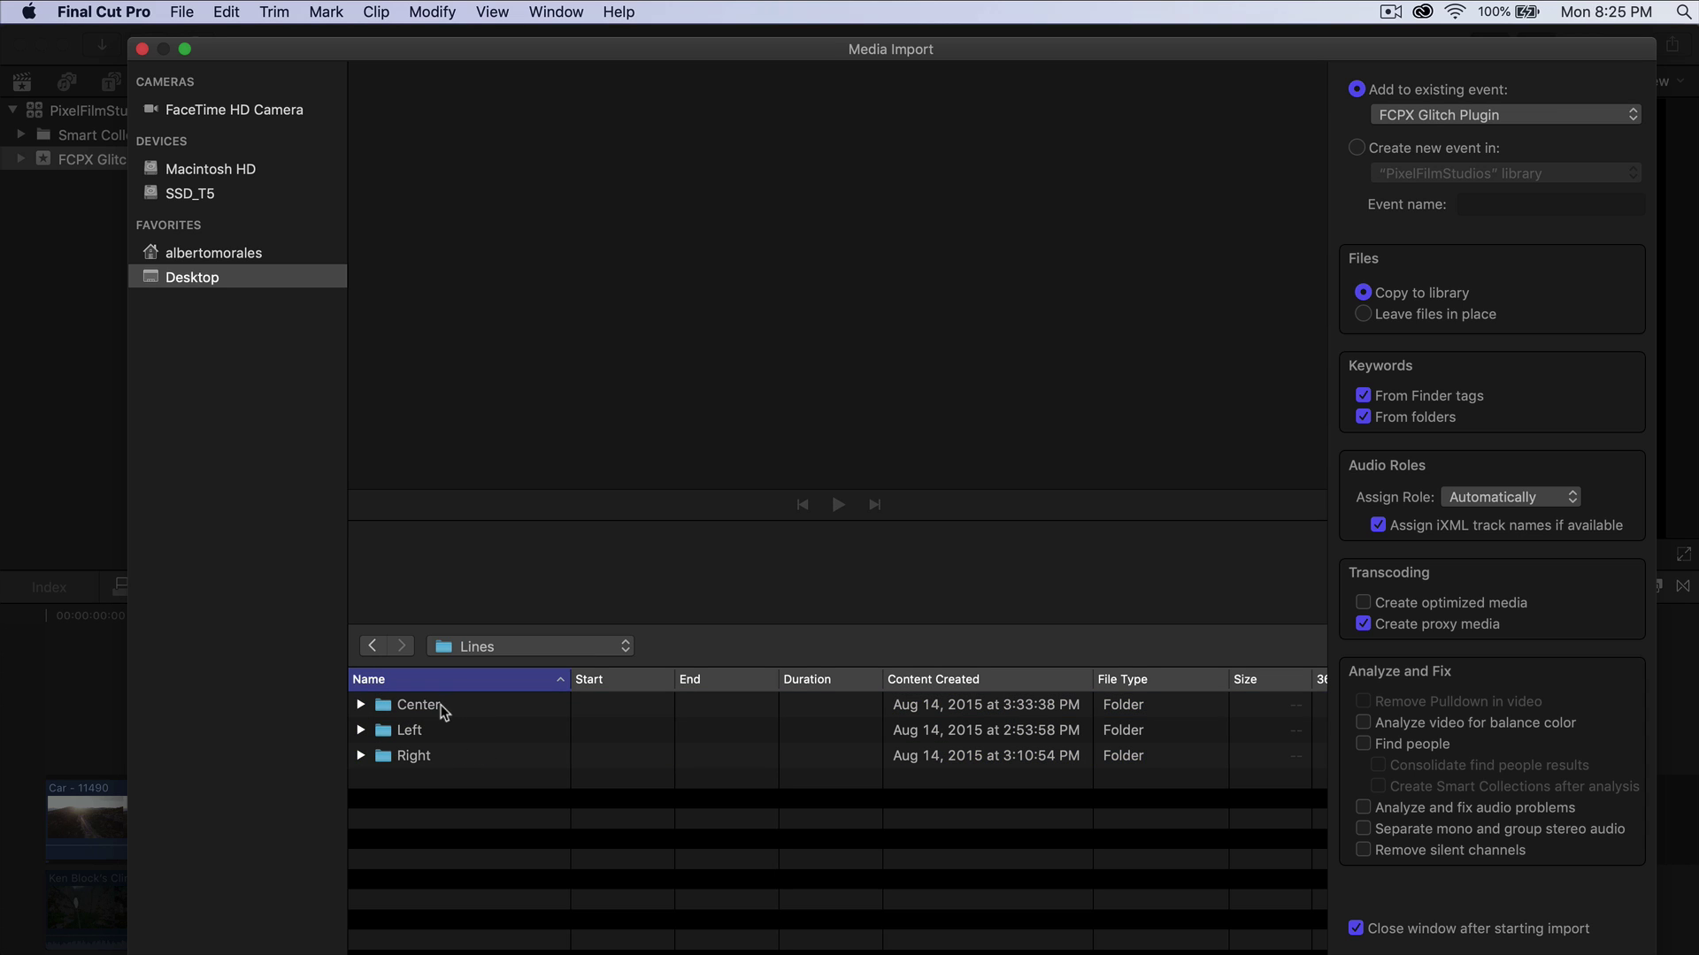
double_click(444, 703)
click(465, 748)
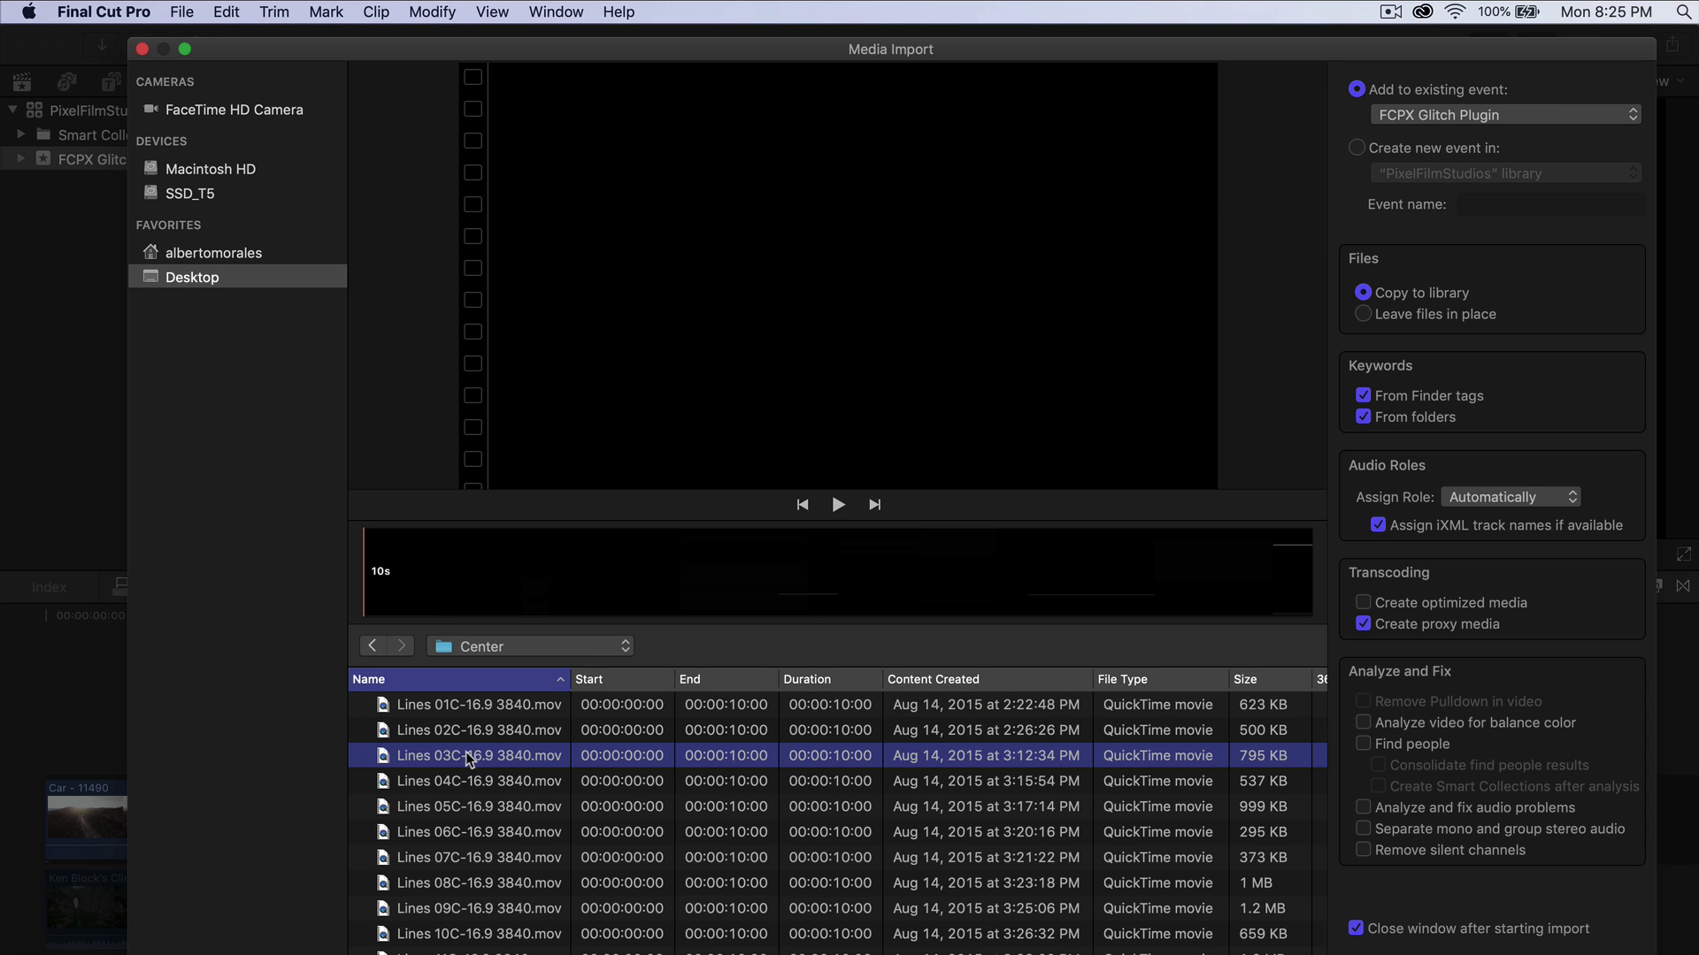
key(space)
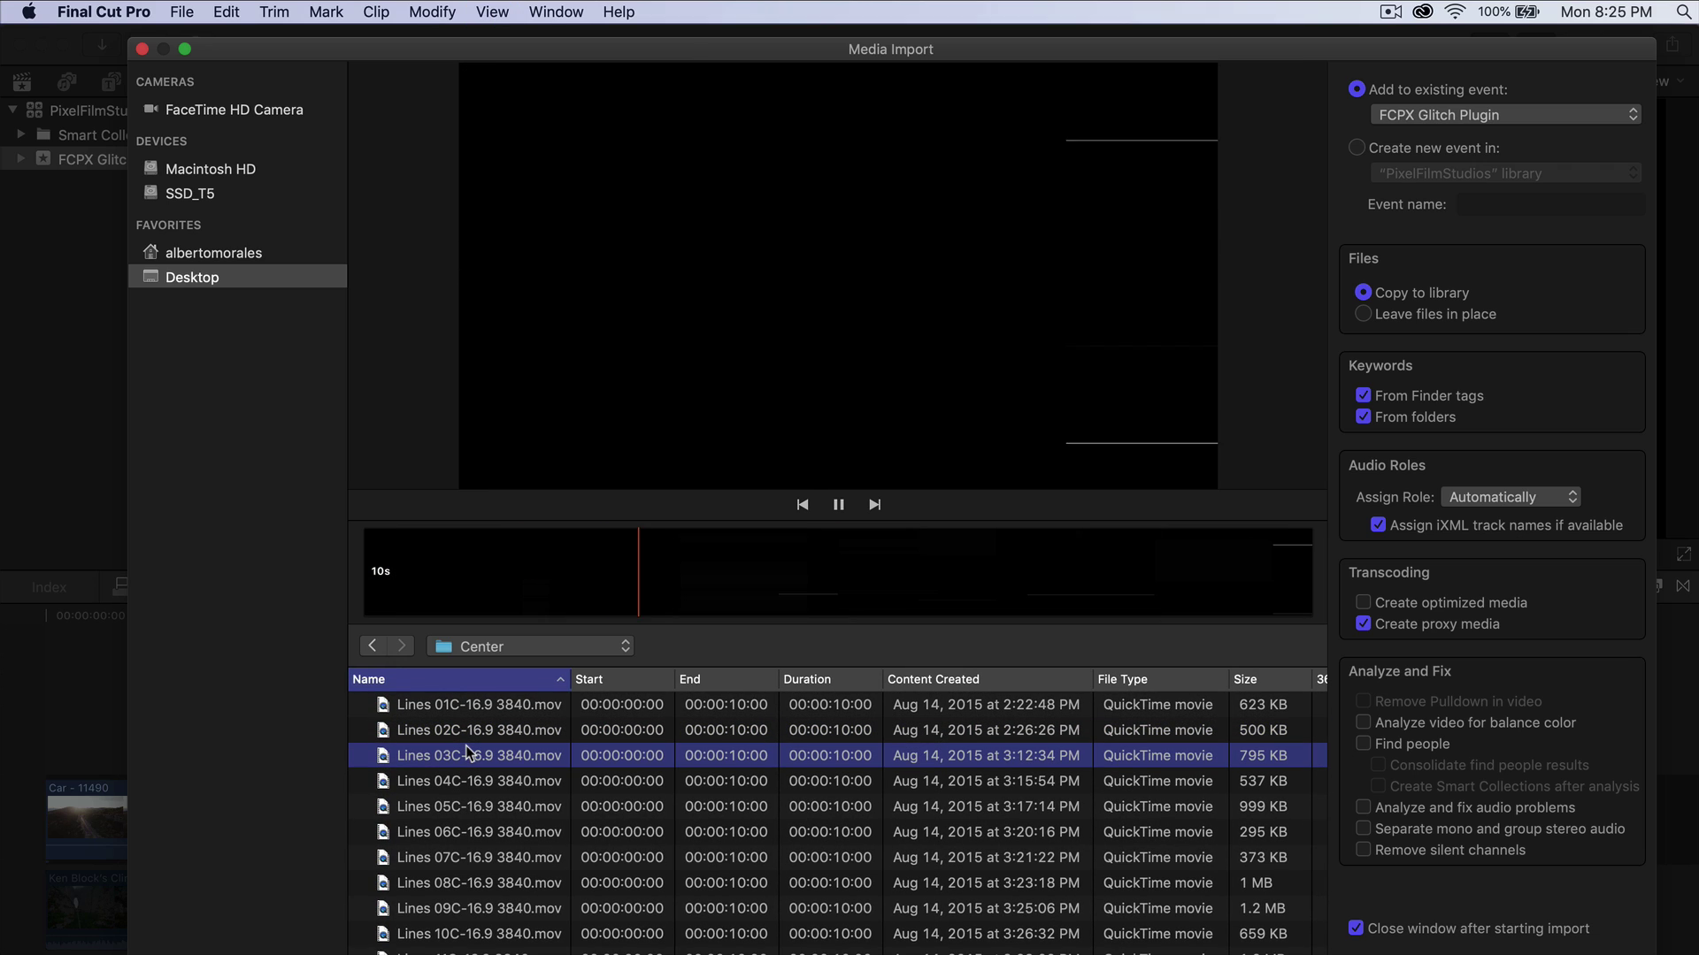
key(space)
Open the Left folder of the Lines footage, preview Lines 03L-16.9 3840.mov and look at Lines 04L-16.9 3840.mov.
click(372, 646)
double_click(427, 732)
click(478, 752)
key(space)
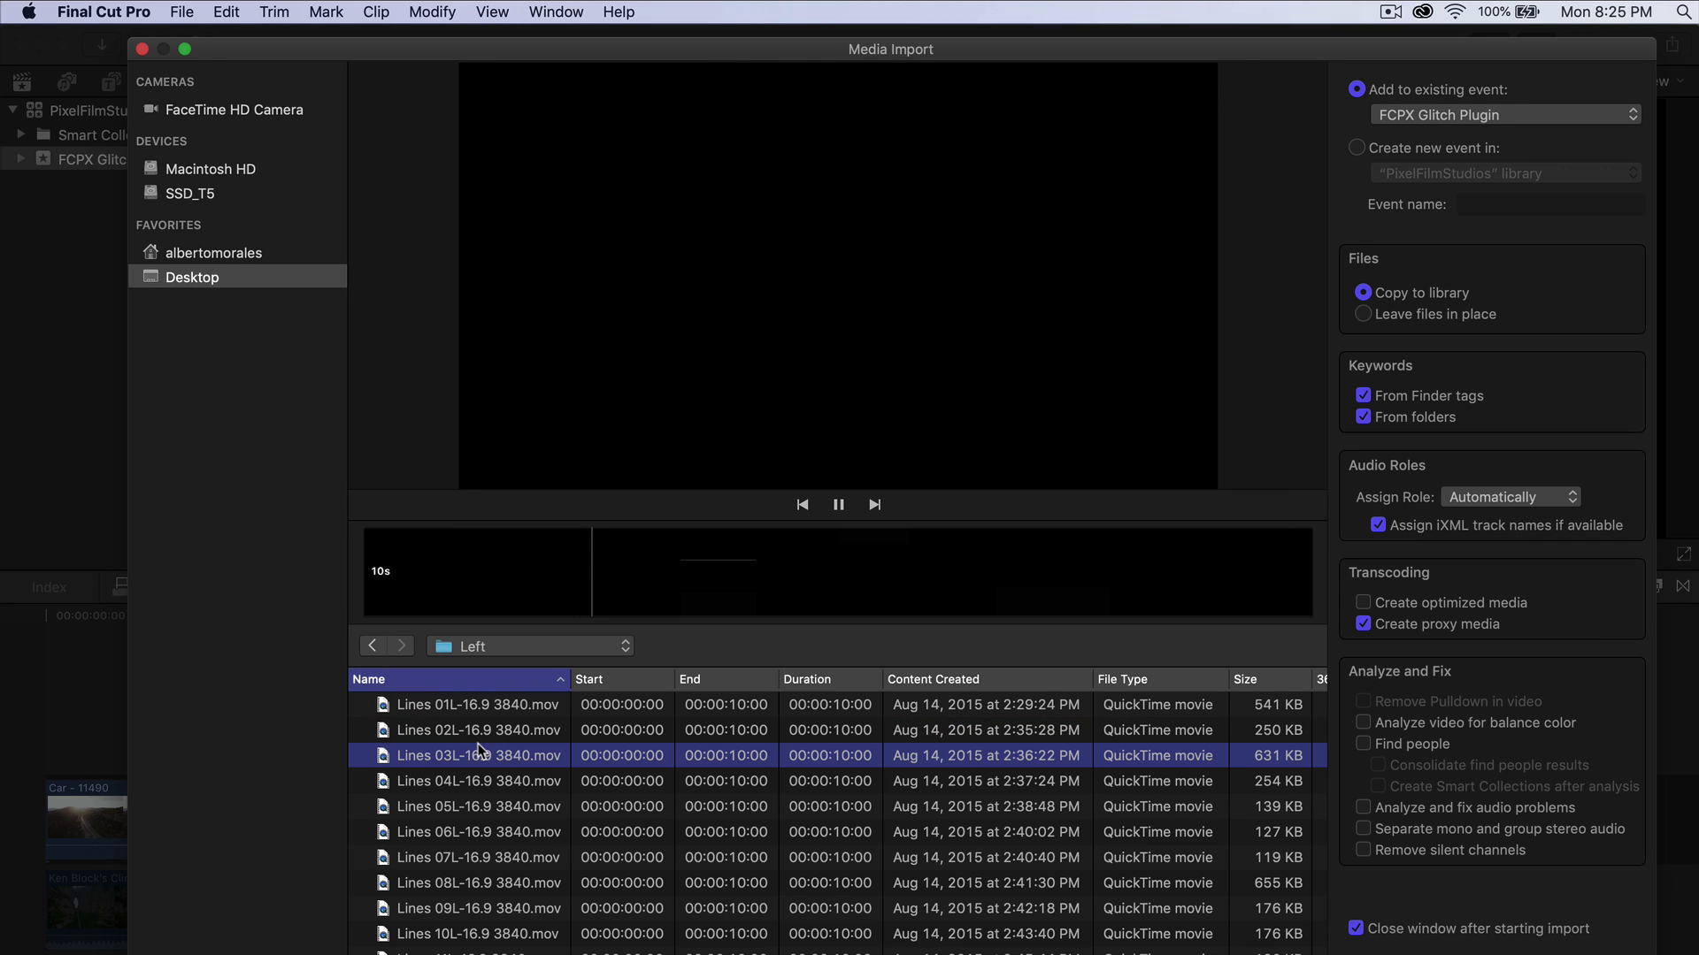
click(494, 770)
scroll(494, 768, down, 3)
scroll(493, 776, up, 3)
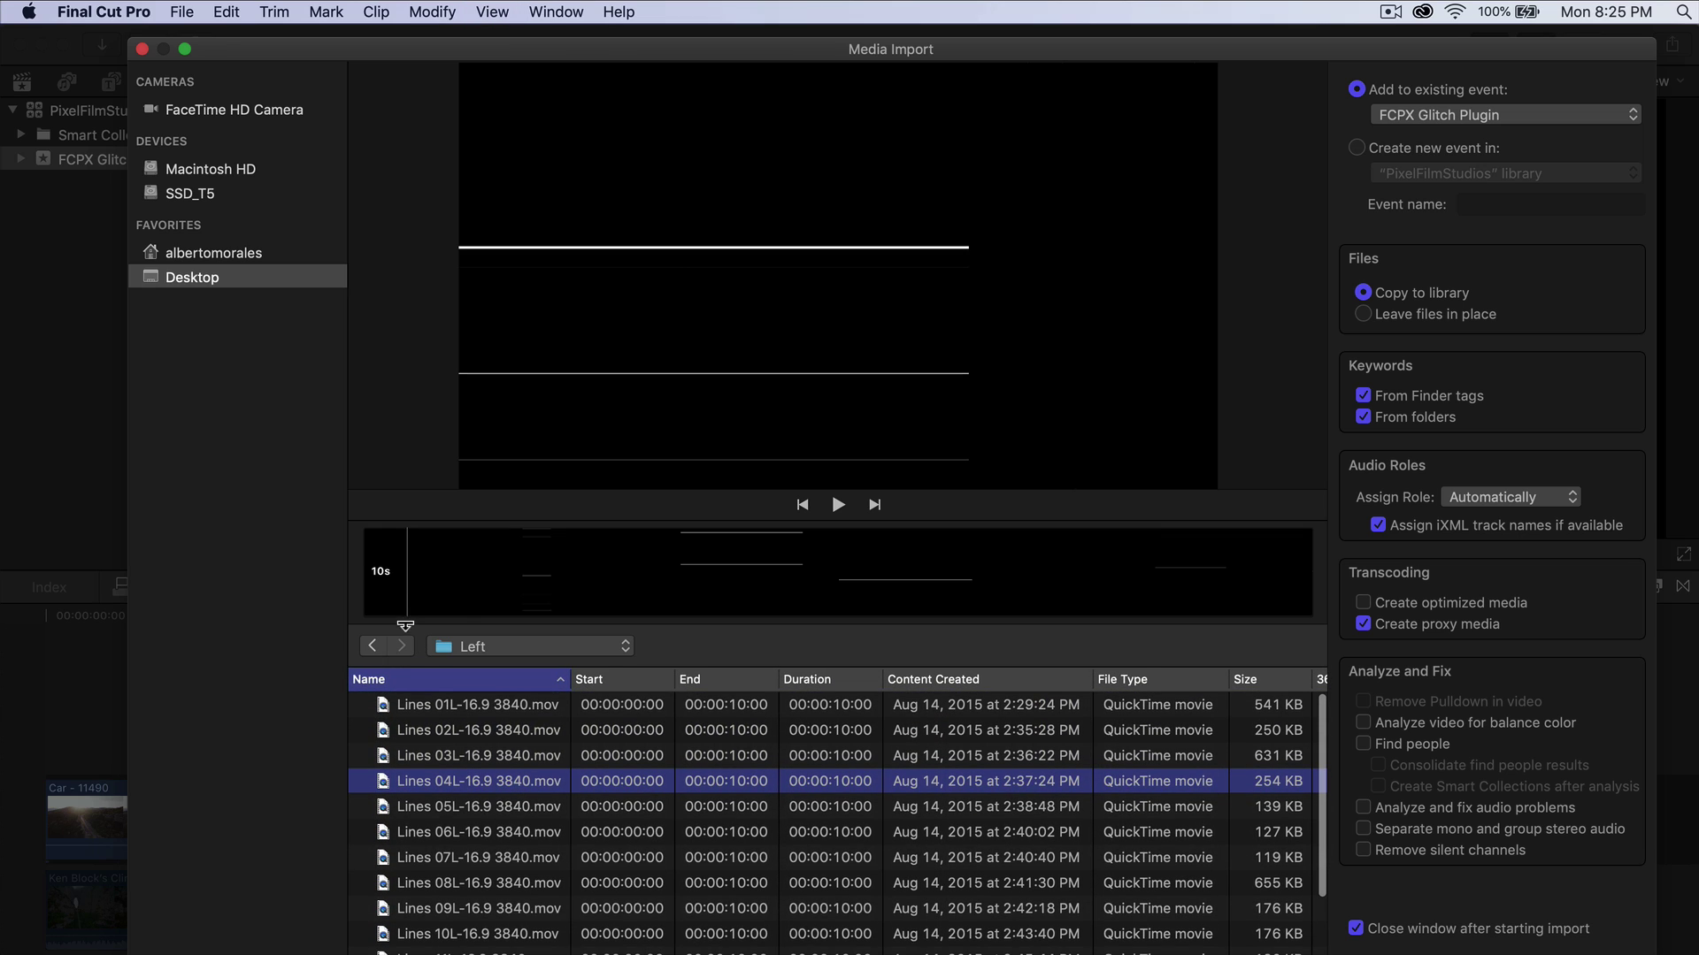
Look through the Center and Right folders of the Lines footage and return to the Composite Footage folder.
click(380, 642)
double_click(464, 706)
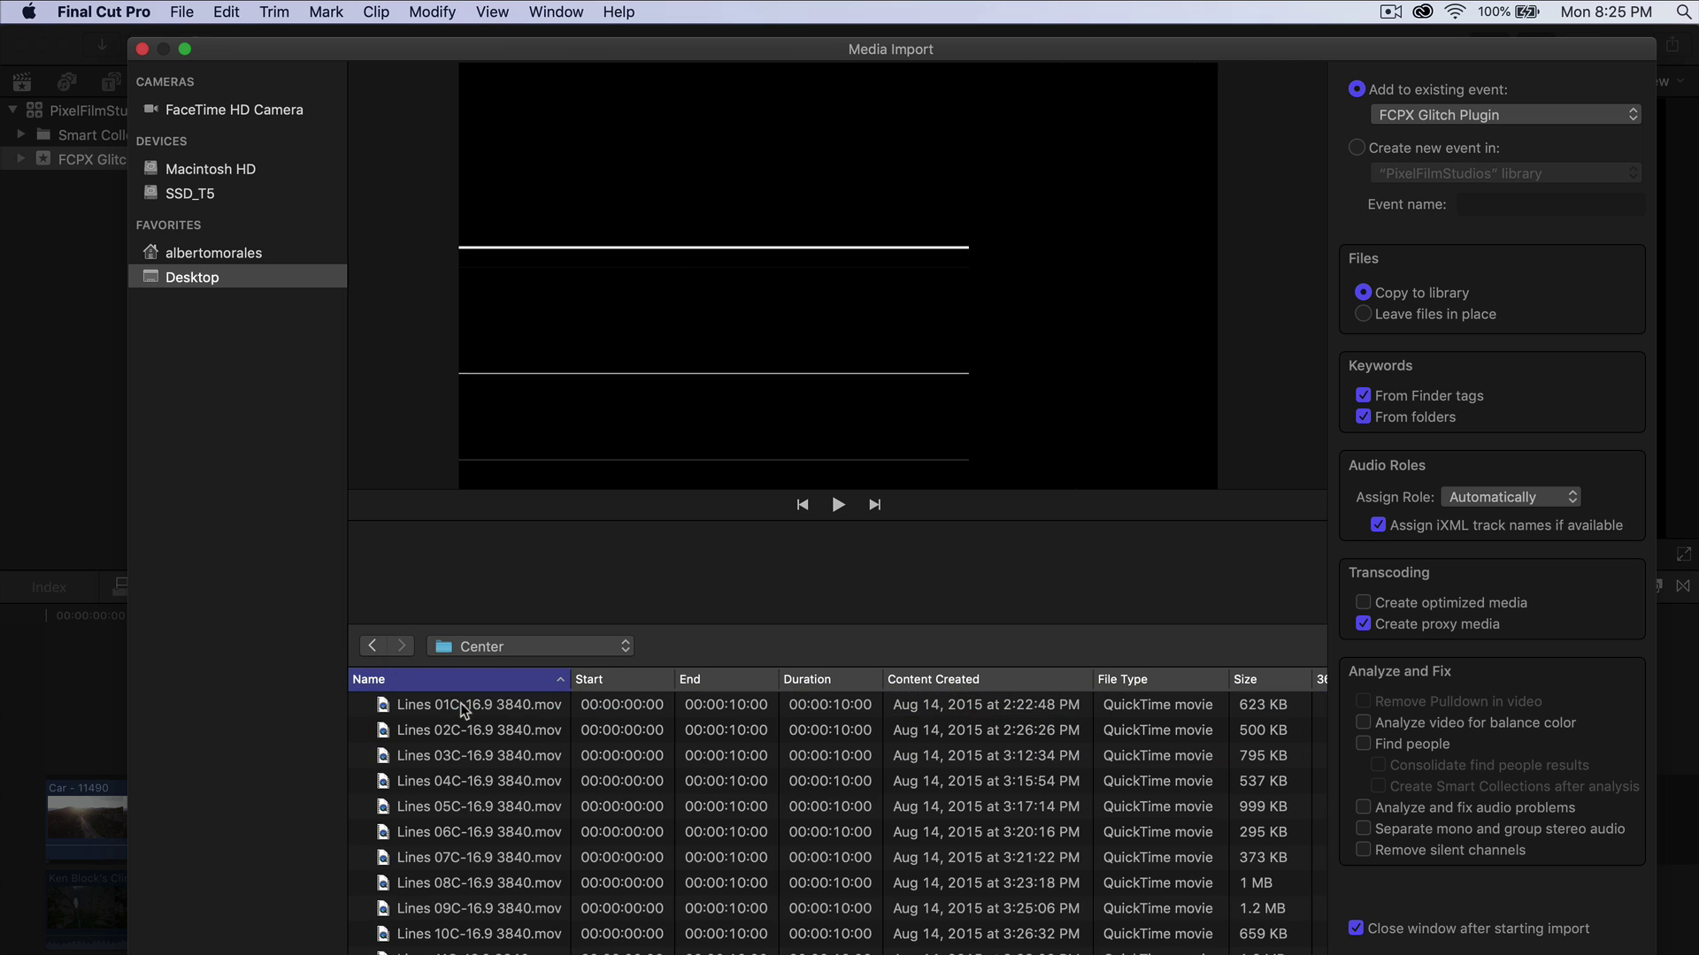
click(375, 649)
double_click(416, 757)
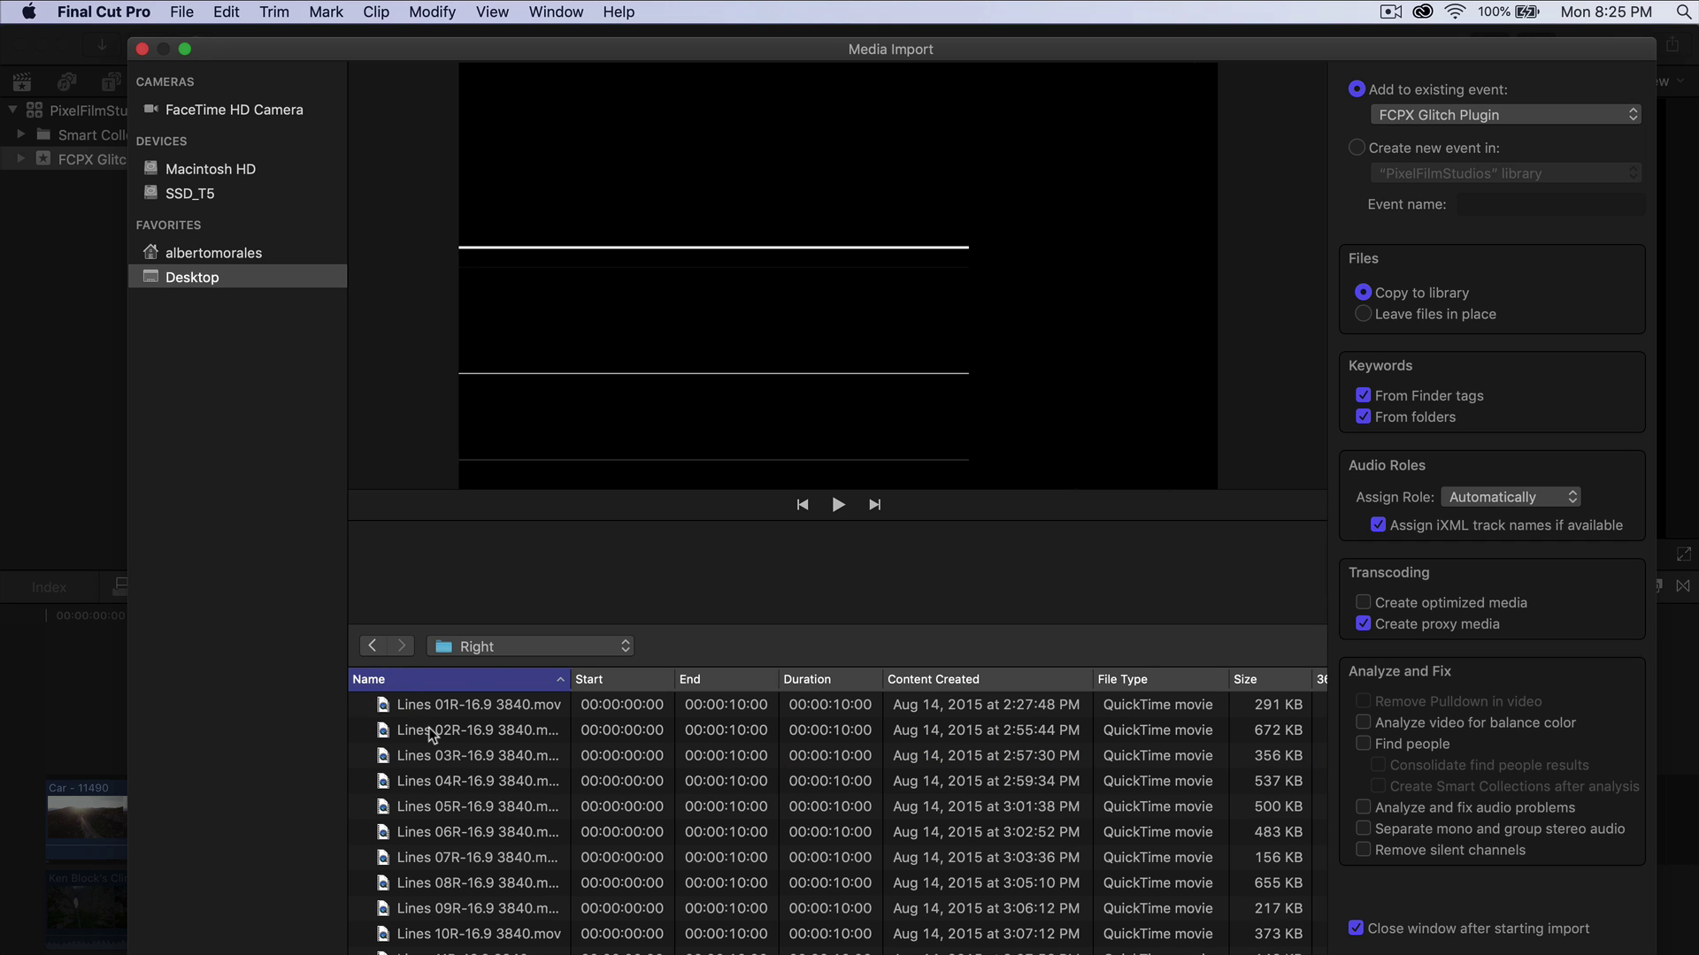
click(373, 647)
click(373, 647)
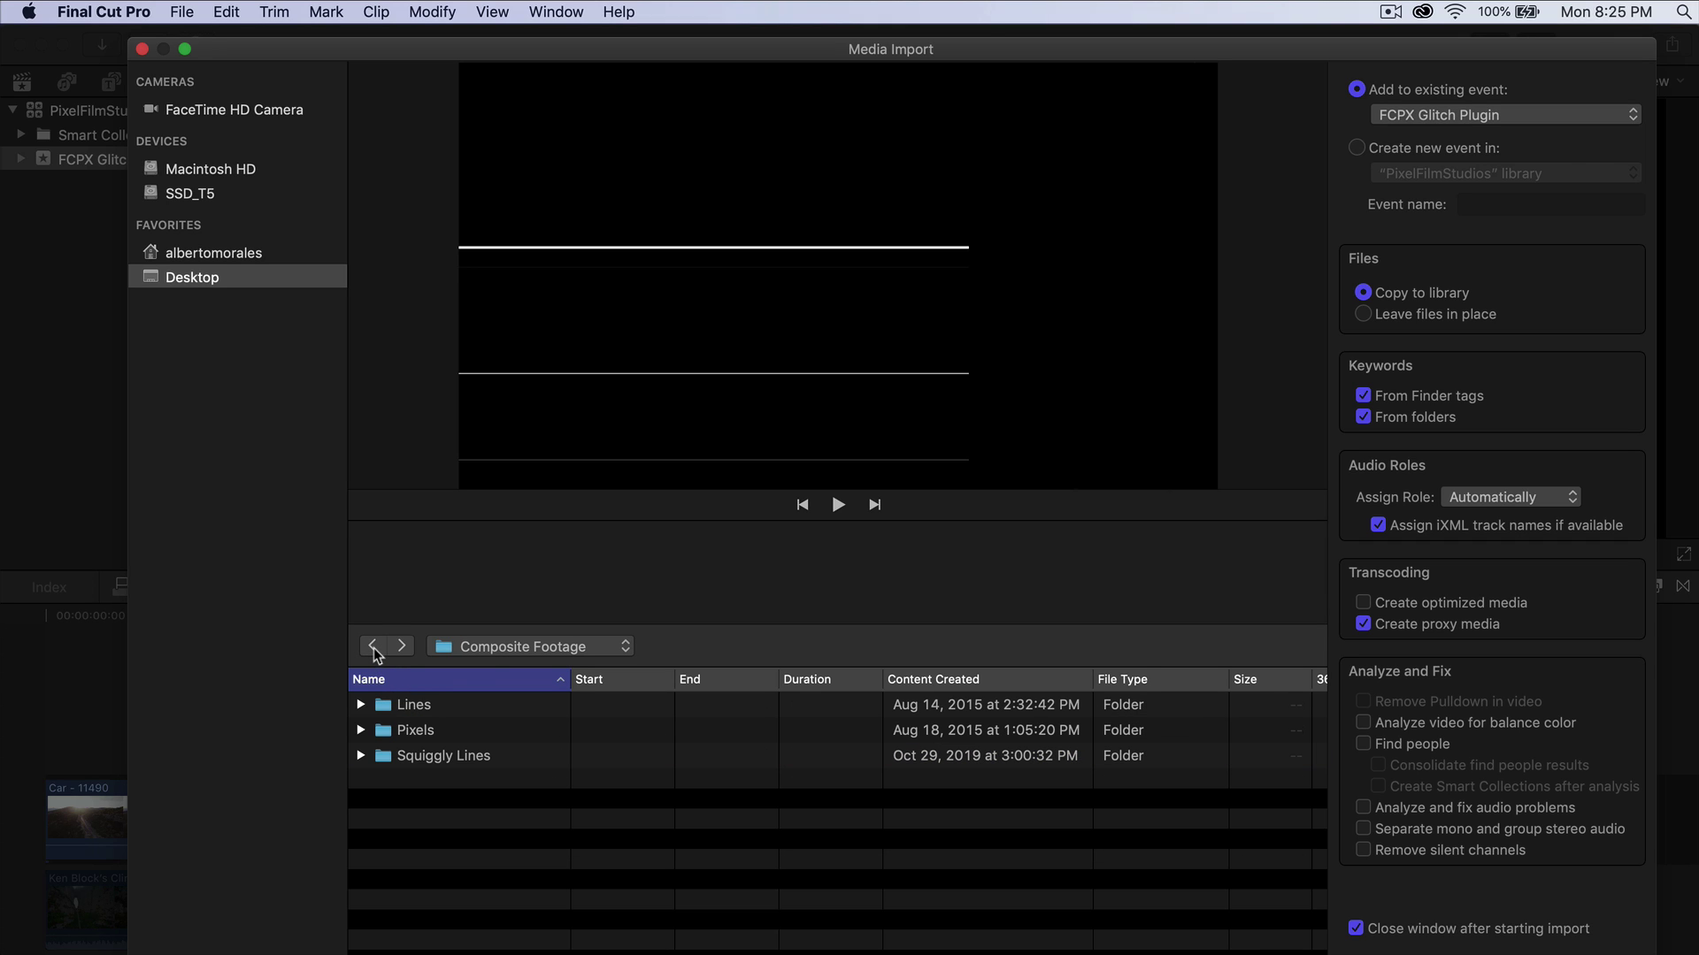
Open the Pixels folder and preview the Pixels 01, 02 and 03 clips.
double_click(495, 731)
click(447, 707)
scroll(447, 708, down, 1)
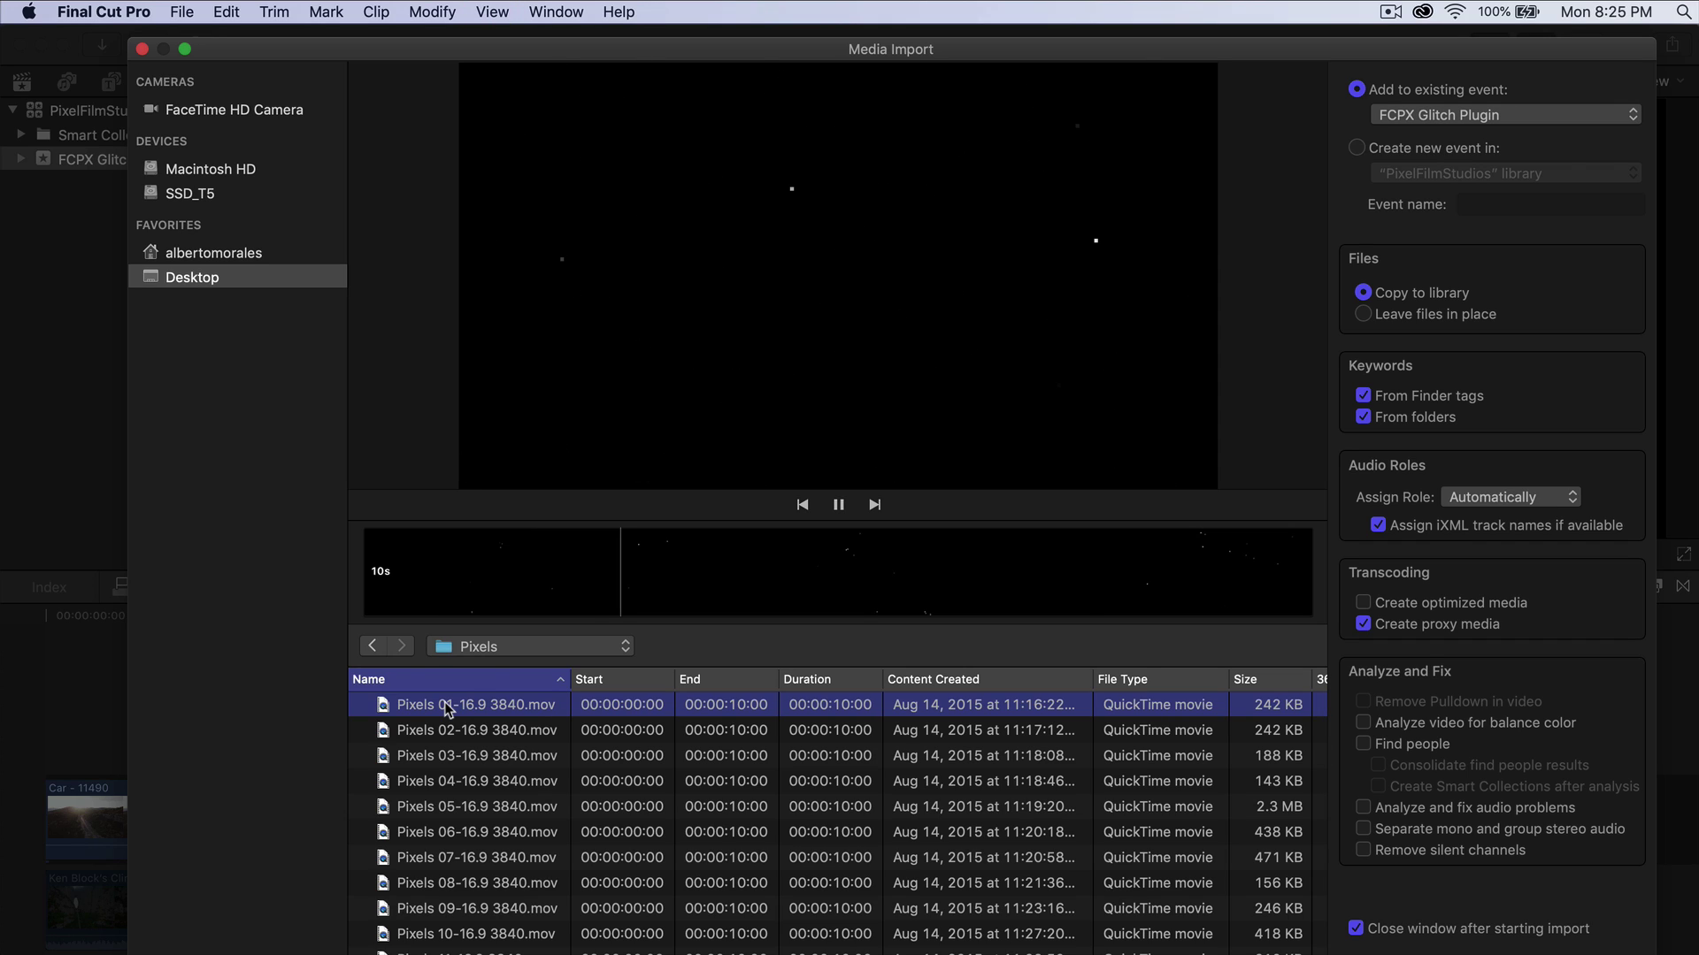
key(Down)
key(Down)
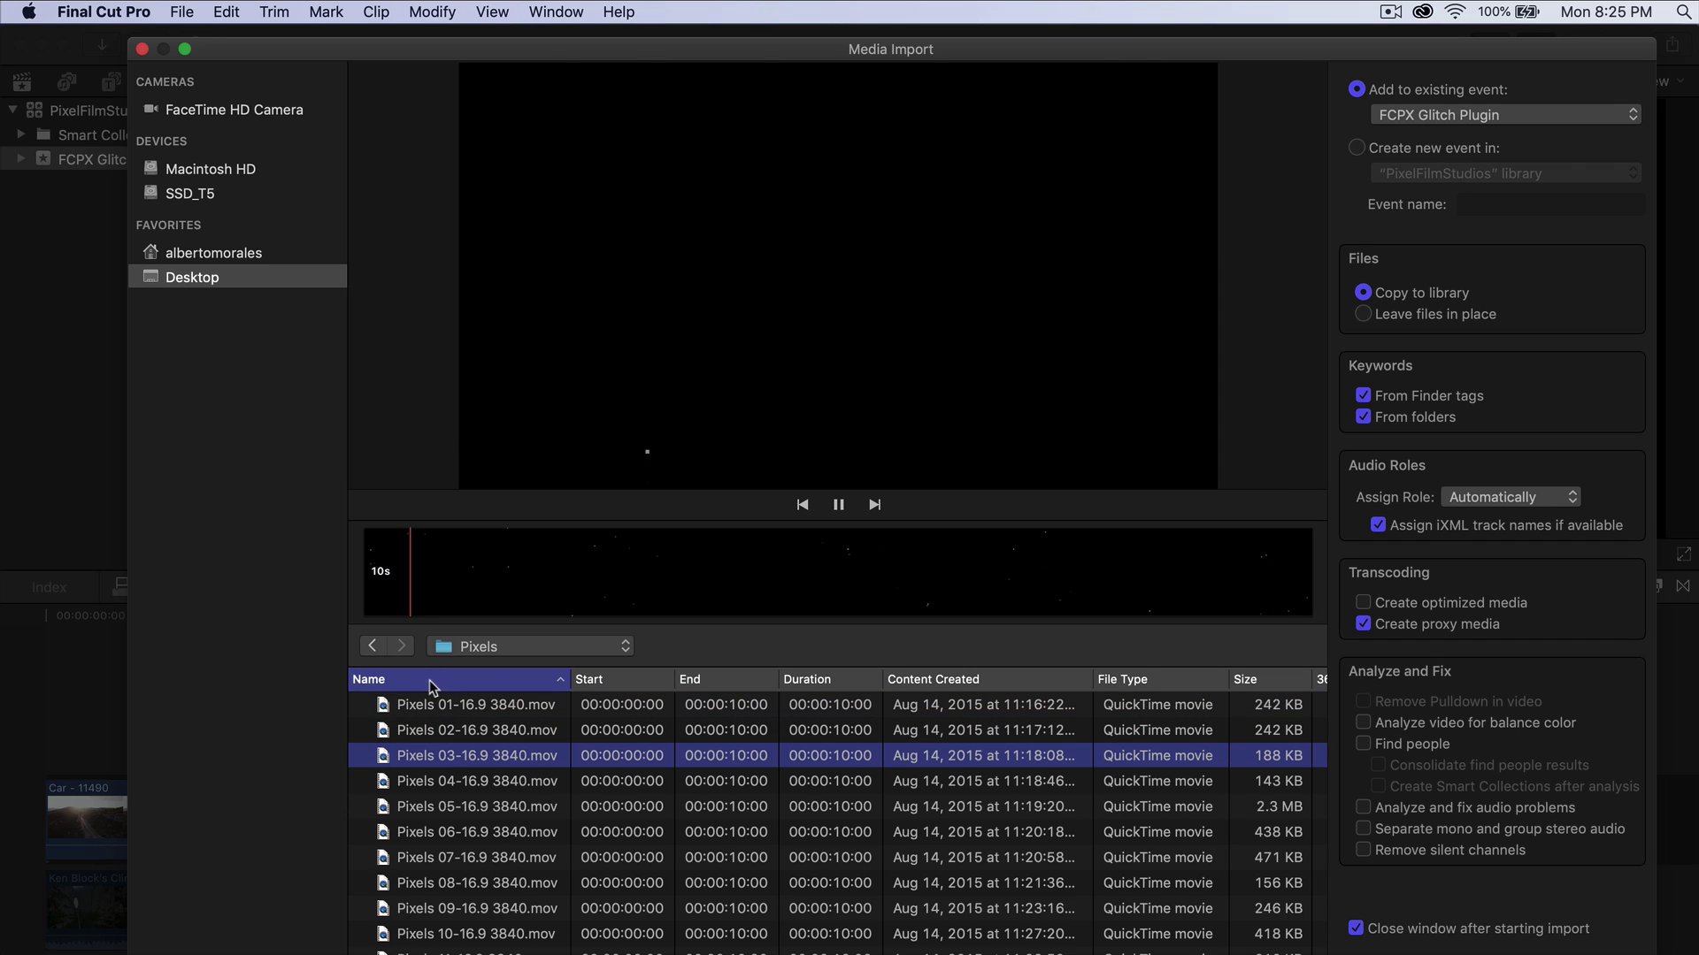
Preview the first three clips in the Squiggly Lines folder and close the media import window without importing.
click(372, 647)
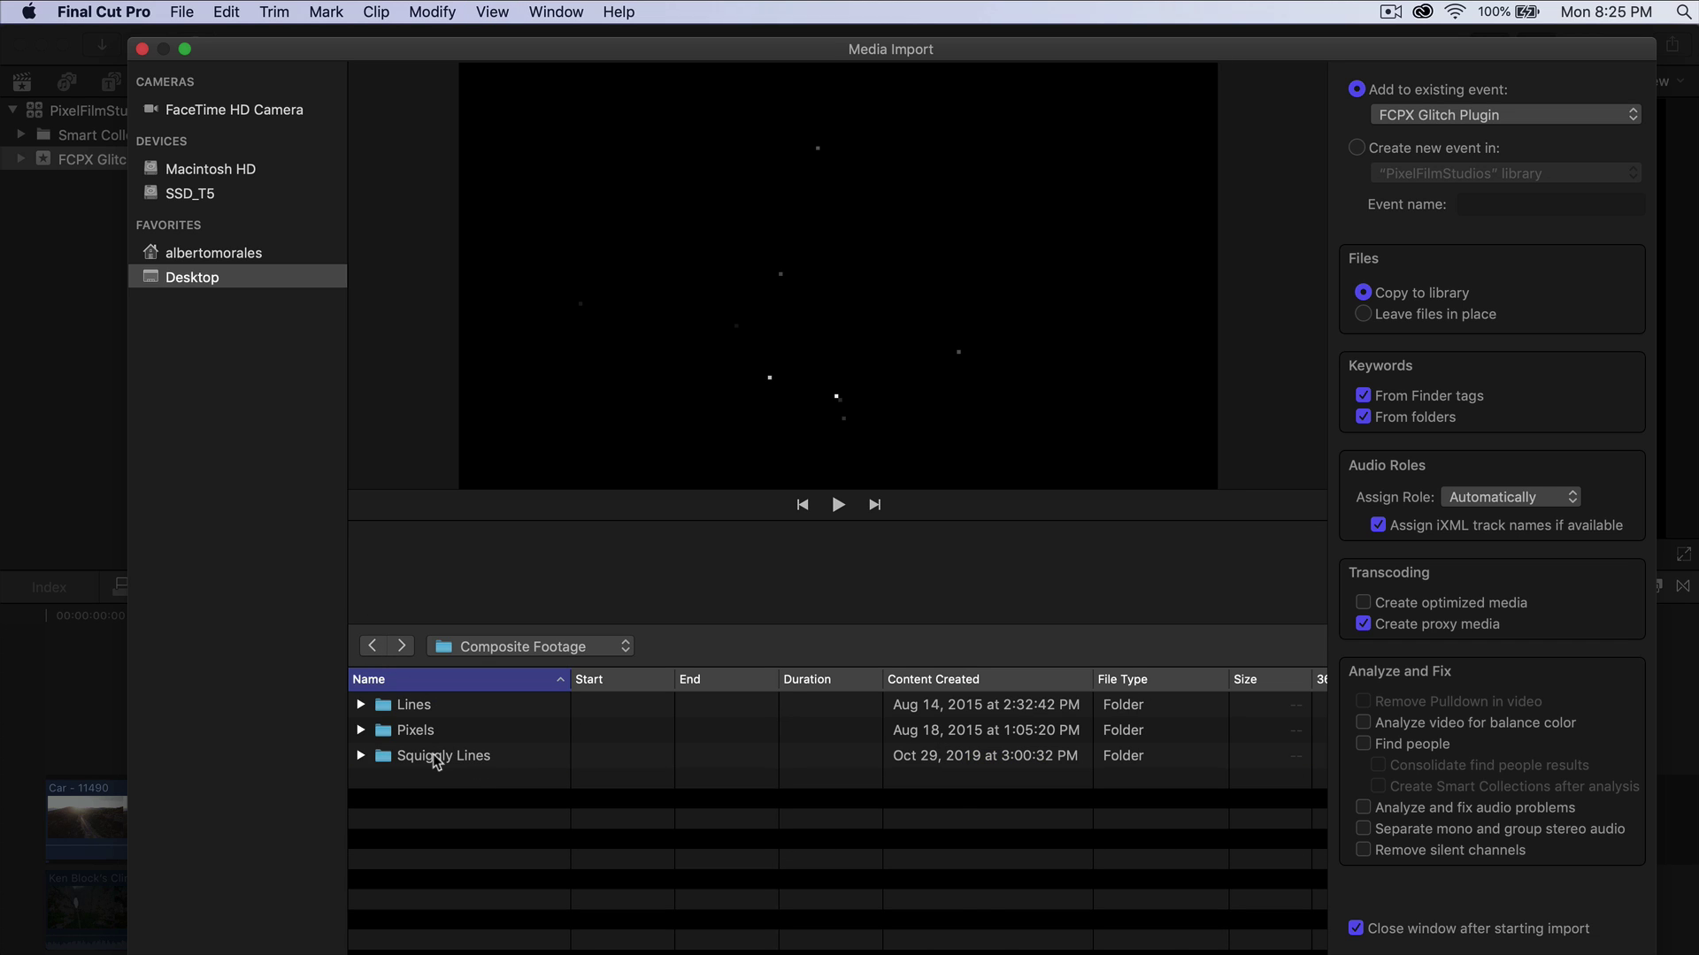
double_click(436, 757)
click(448, 707)
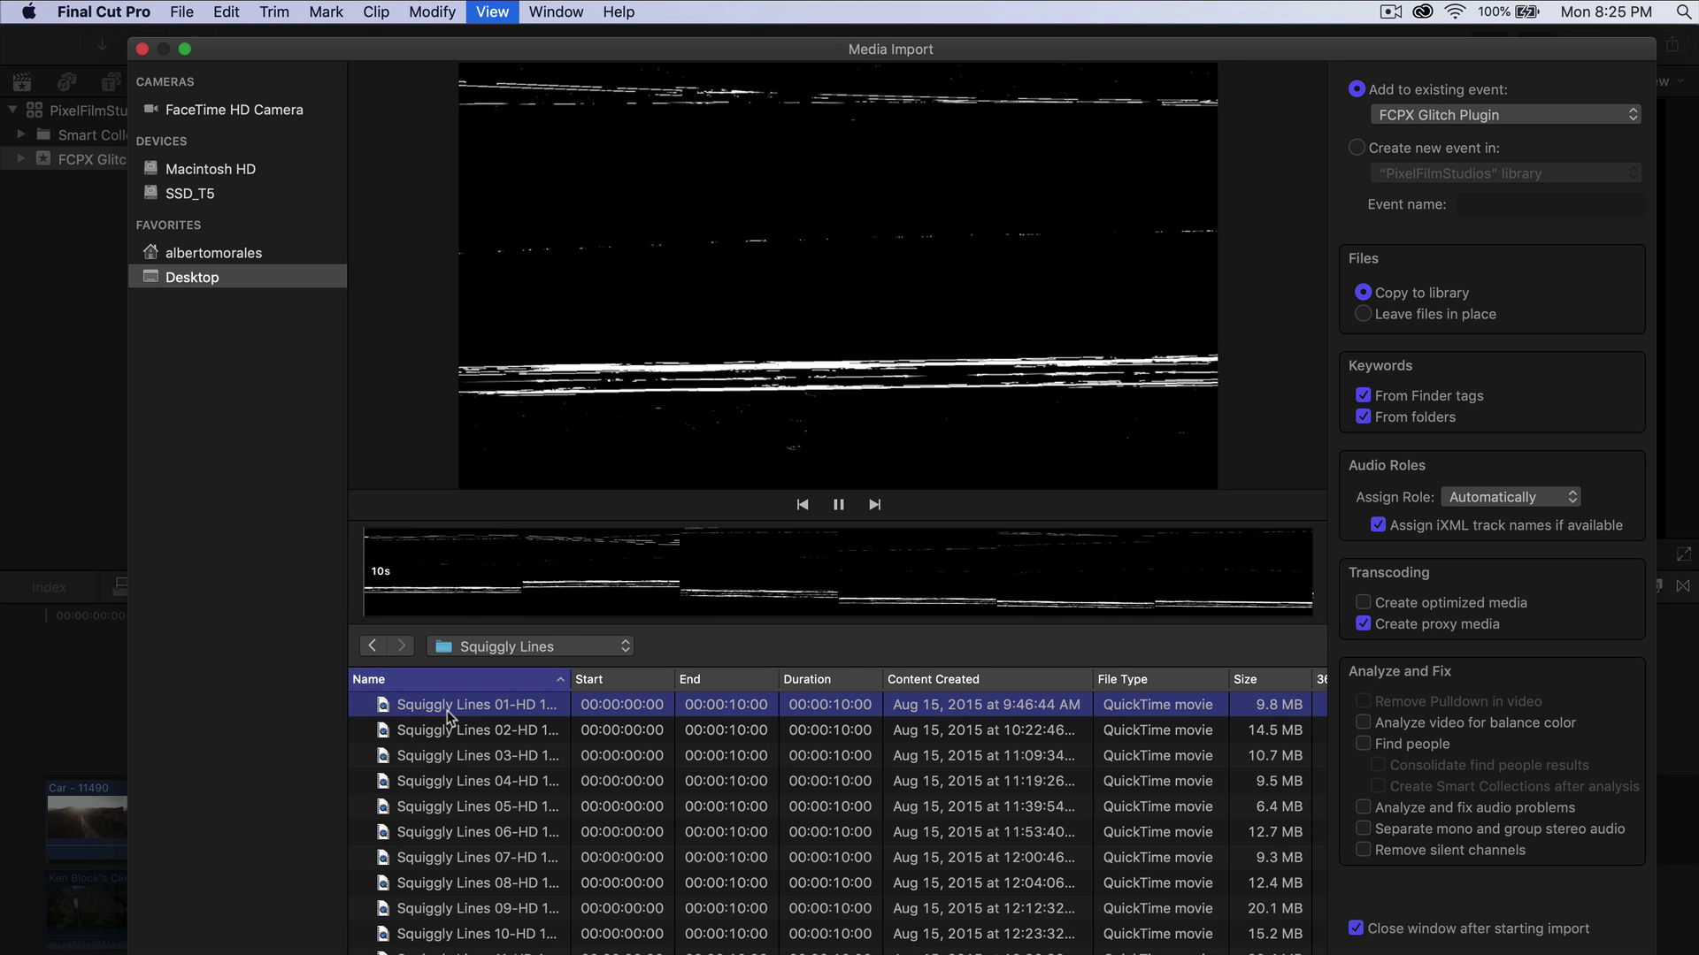
key(Down)
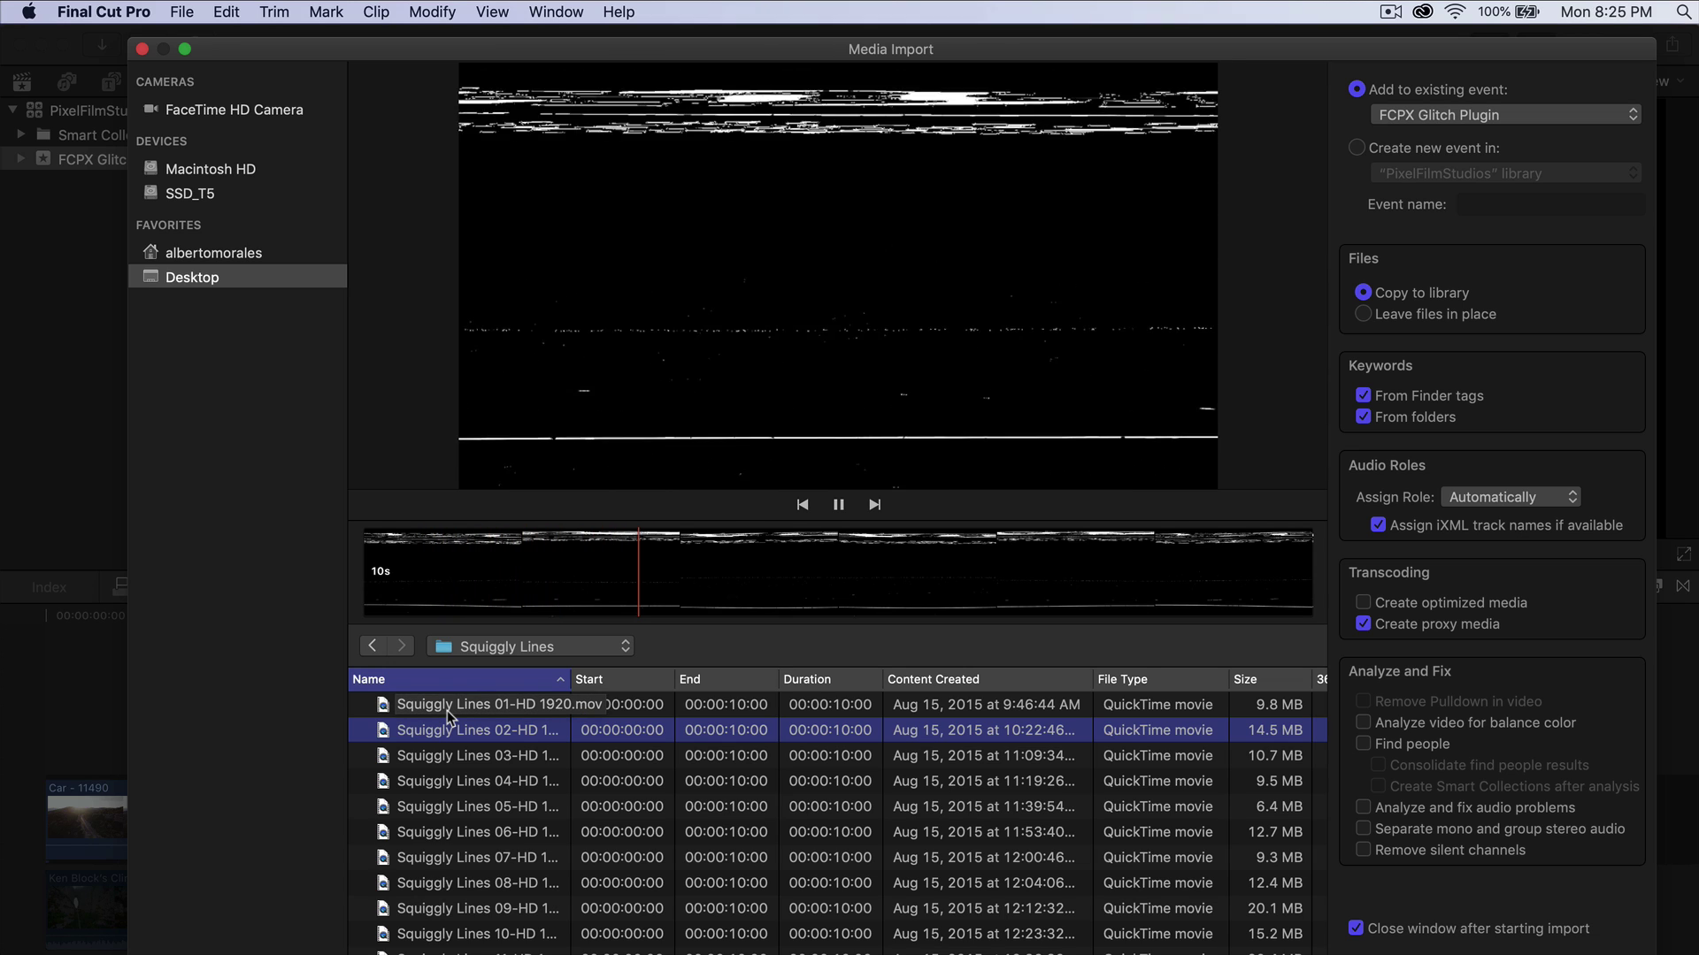
key(Down)
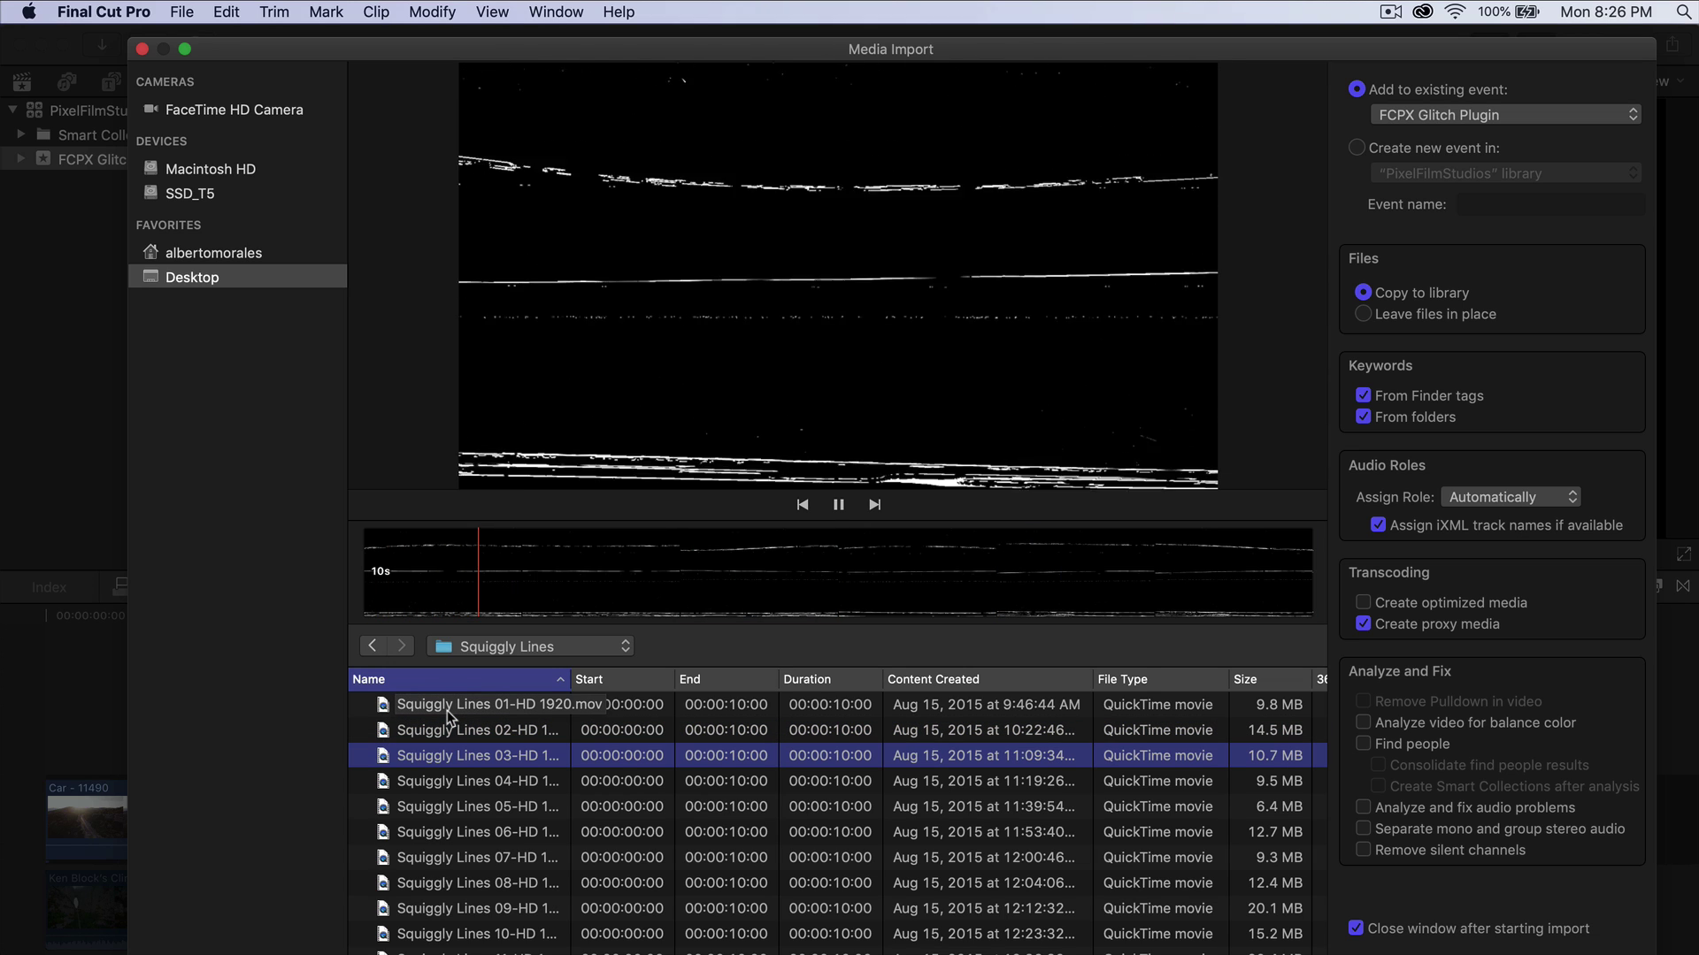
key(space)
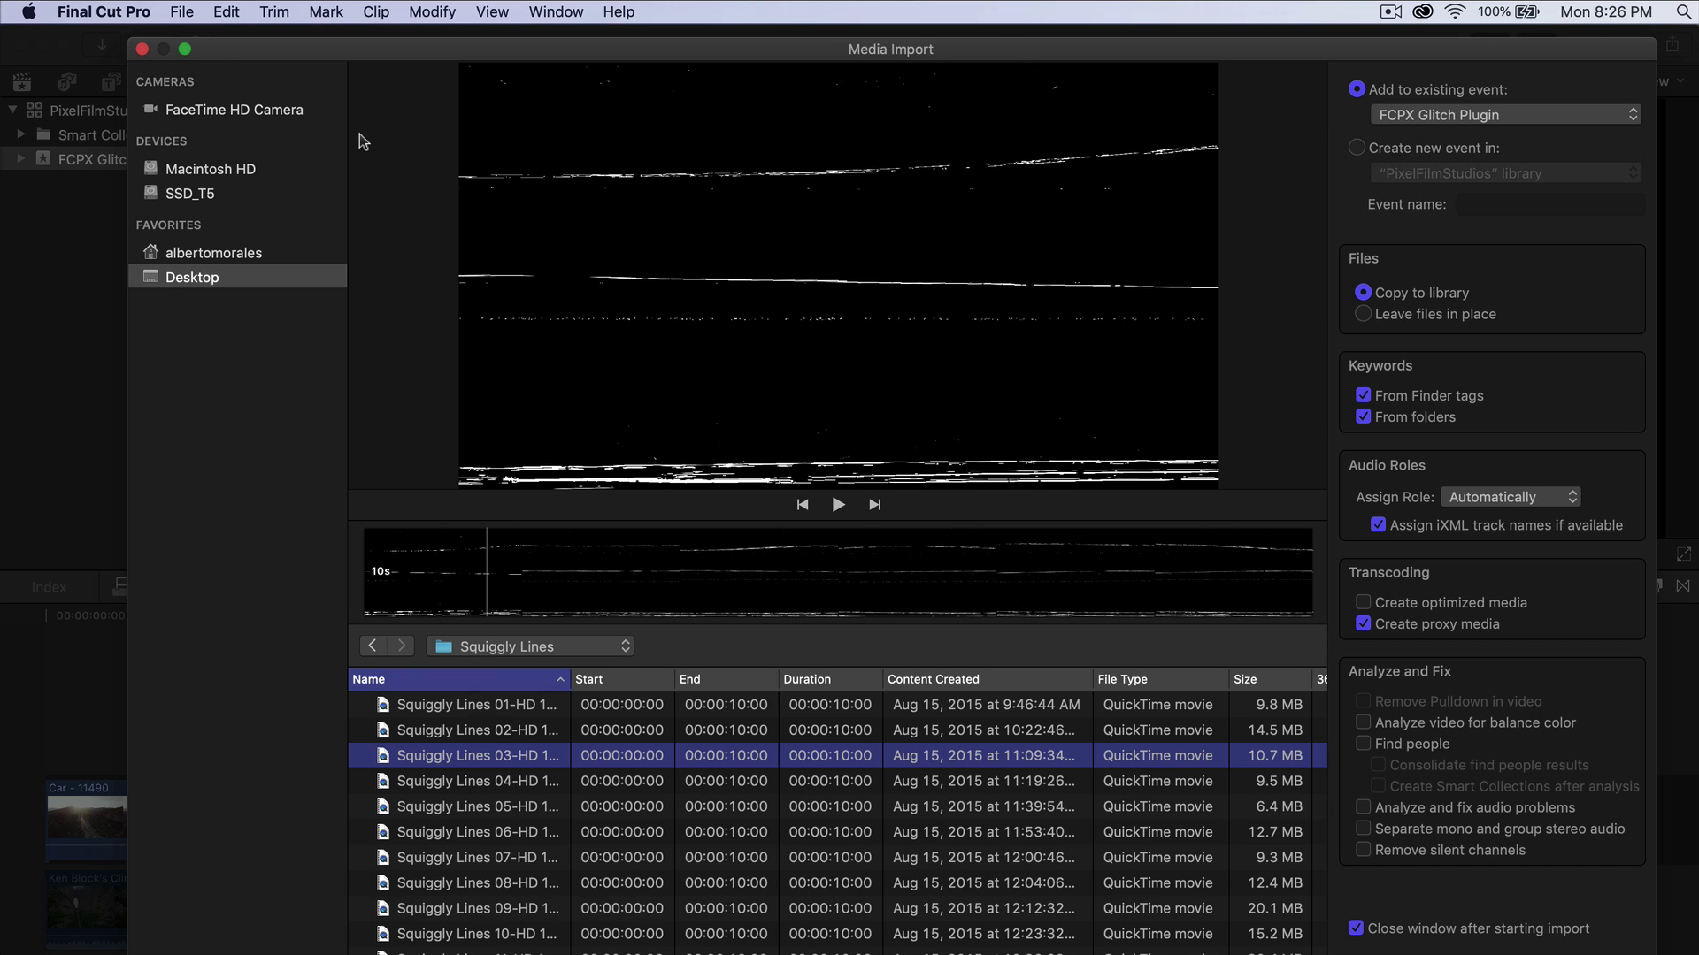
click(141, 49)
Place the Squiggly Lines 24-HD 1920 clip above the Car clips and set its blend mode to Screen.
mouse_move(330, 301)
mouse_down()
mouse_move(254, 667)
mouse_move(228, 659)
mouse_move(256, 682)
mouse_up()
click(1583, 46)
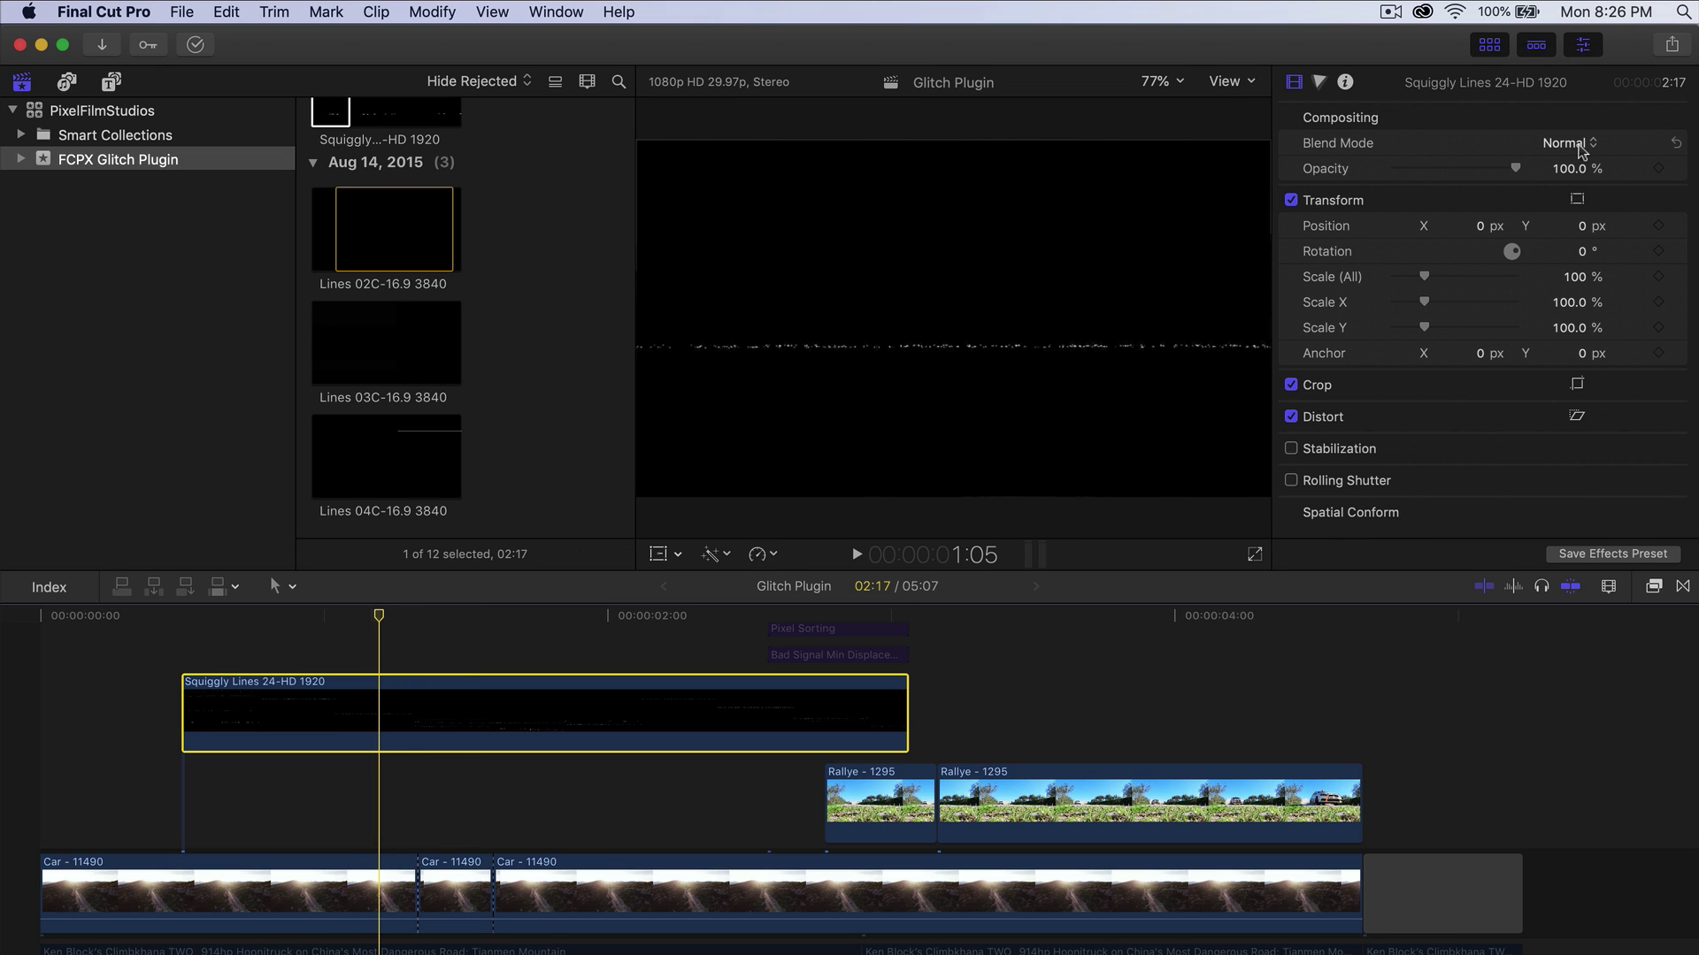
click(1564, 143)
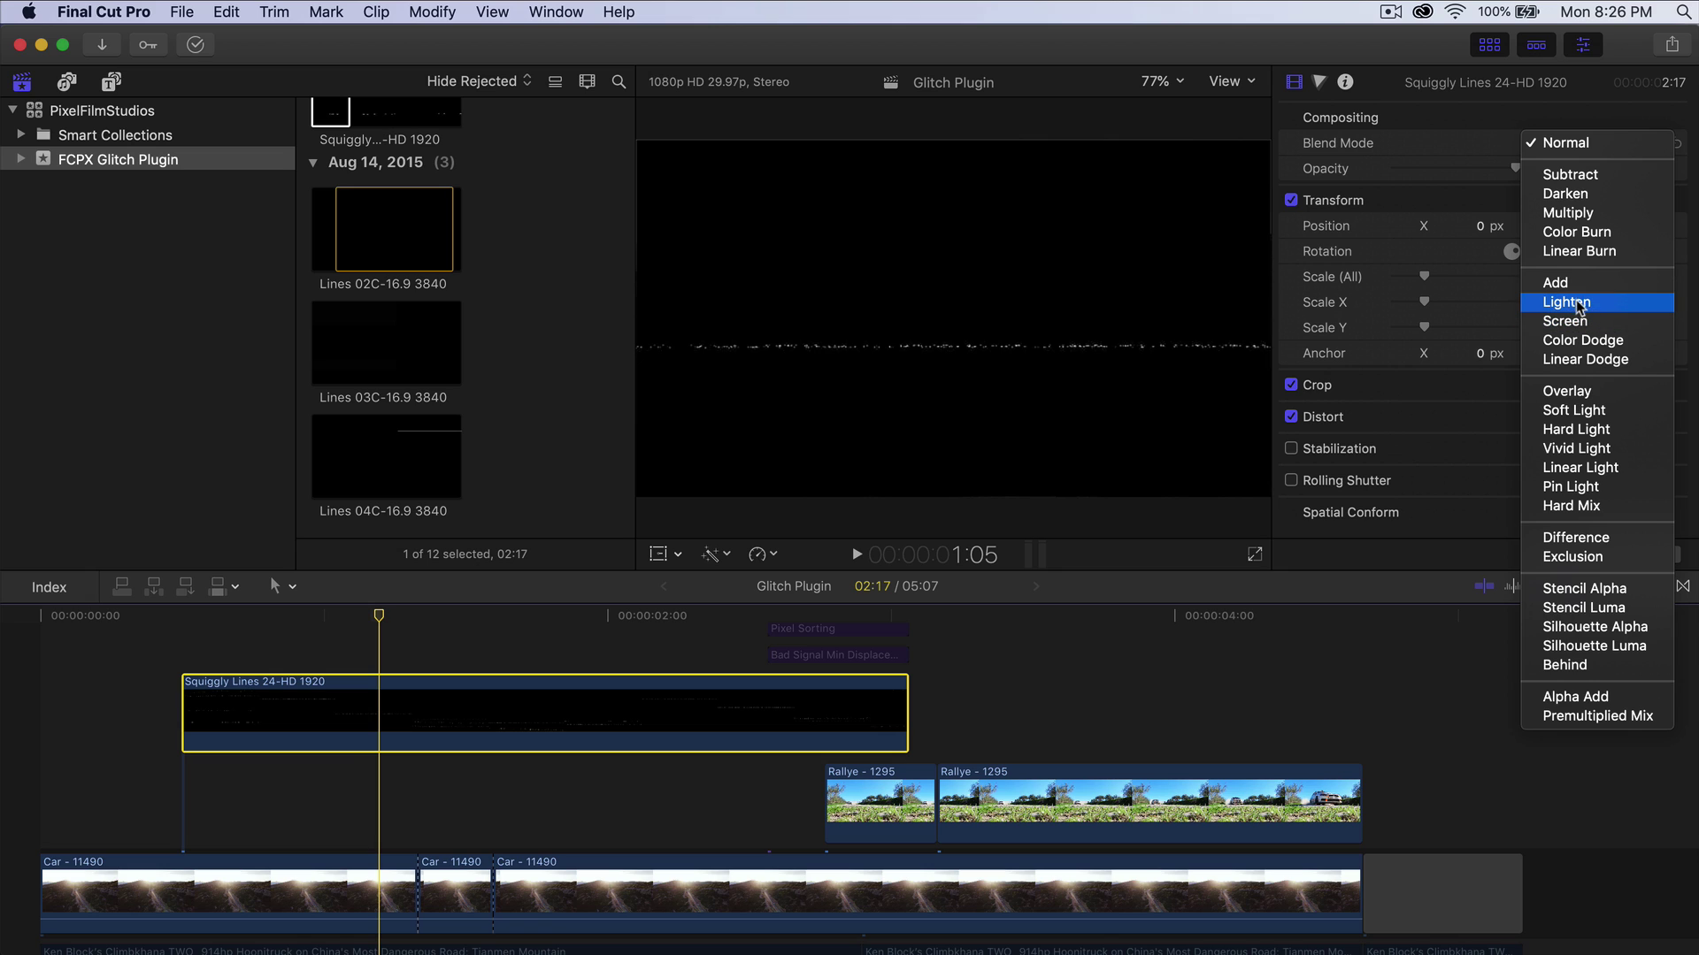
click(1567, 320)
Hide the inspector and preview the Squiggly Lines overlay over the Car clips.
key(Left)
click(1584, 44)
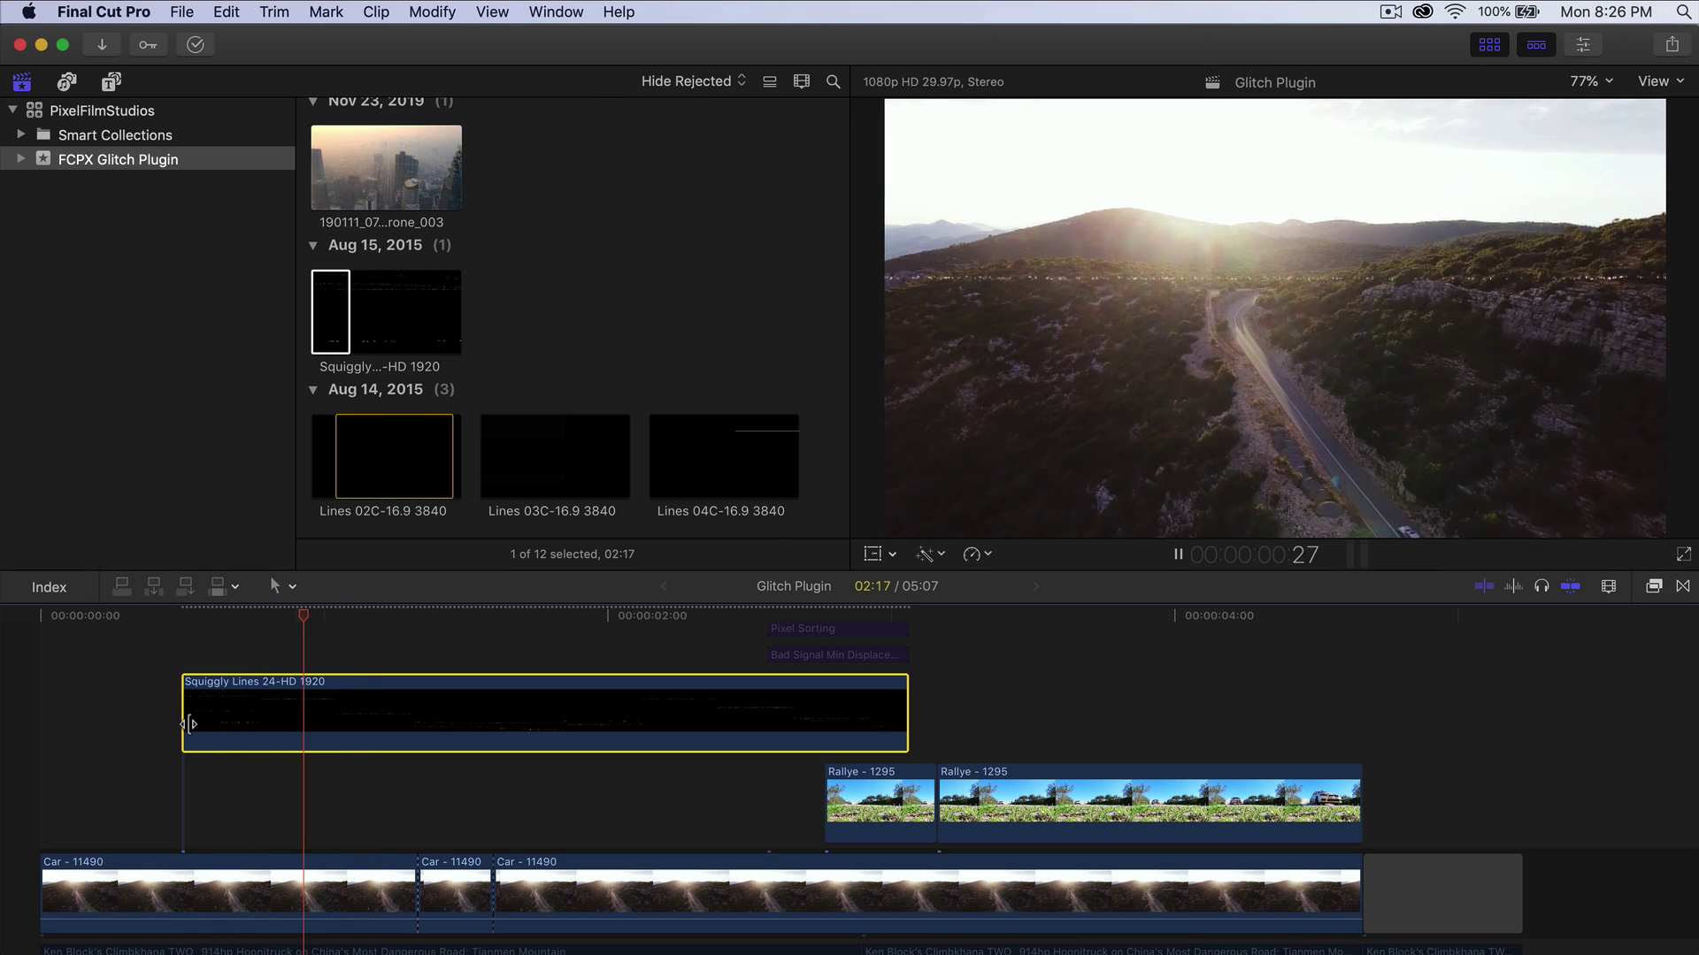
key(space)
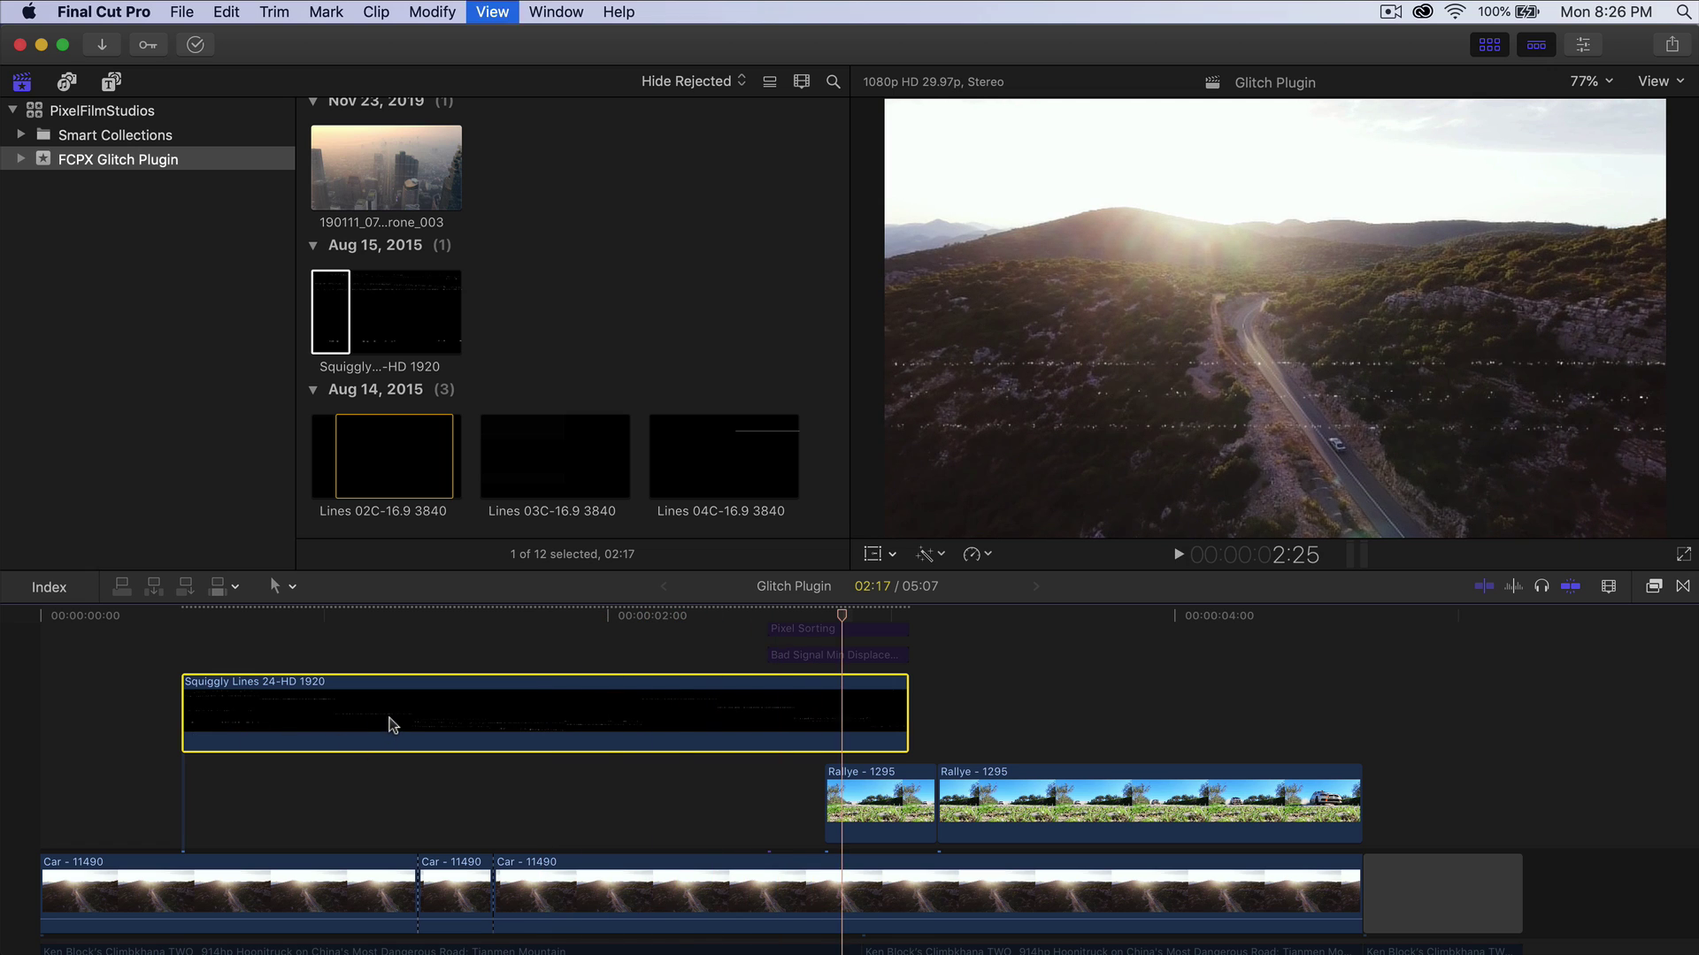
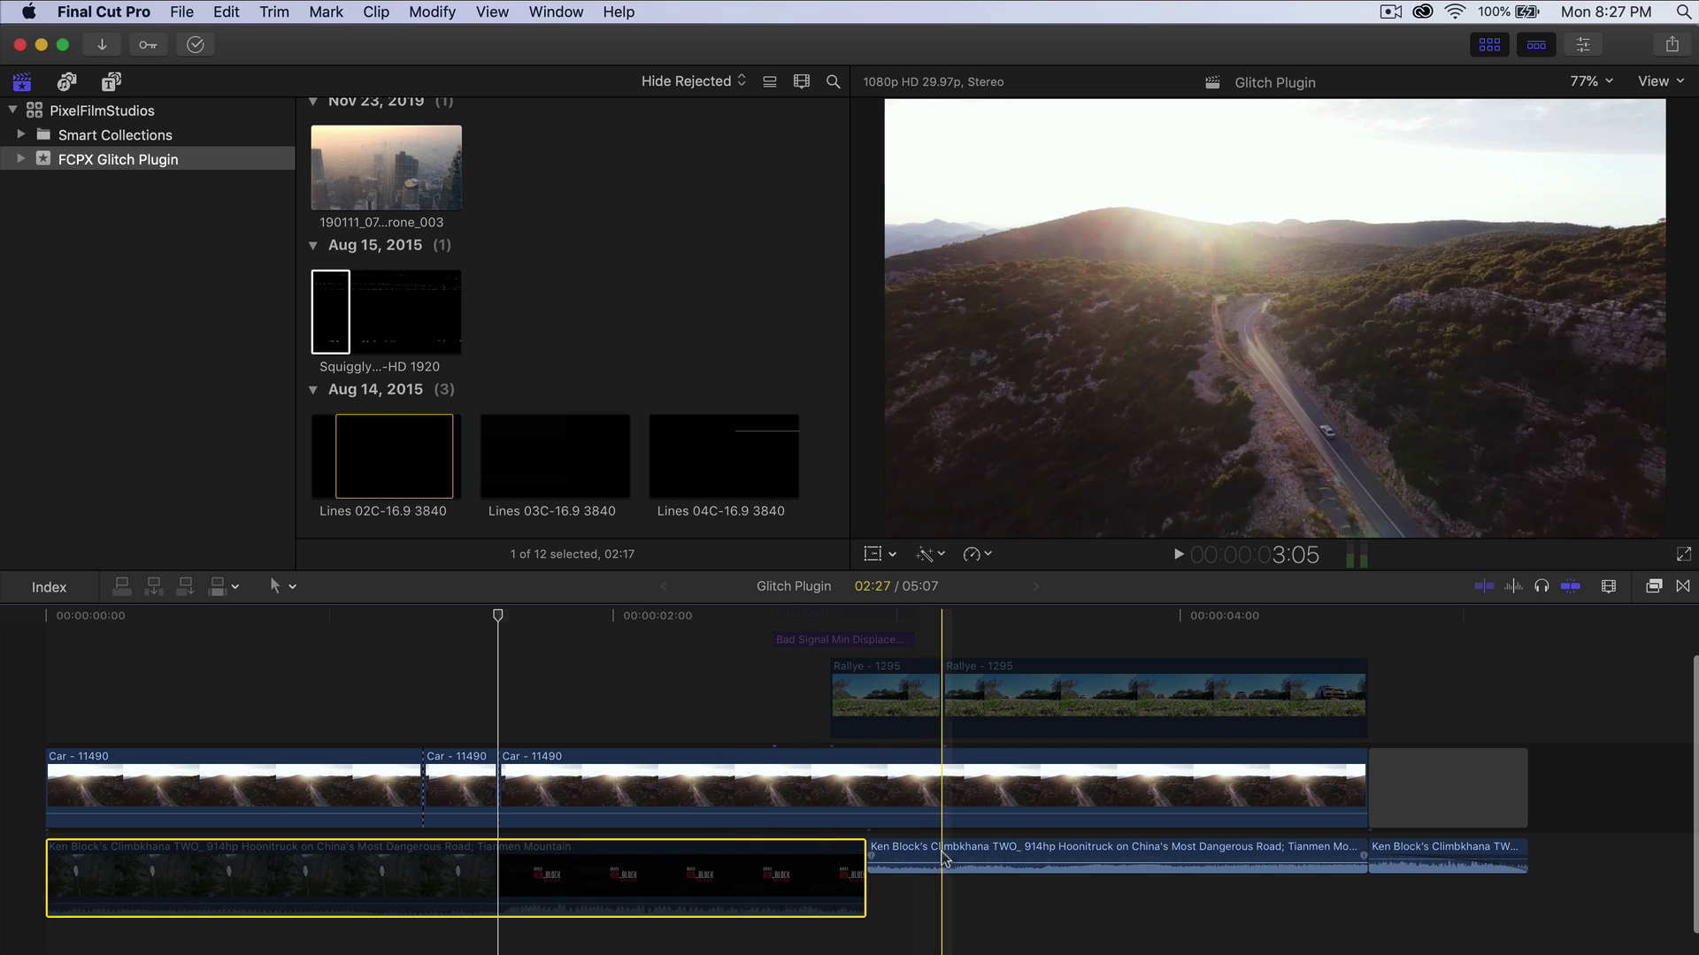
Park the playhead over the stacked glitch titles at 2:20 and show the Bad Signal Min Displacement title's parameters in the inspector.
click(1274, 857)
click(796, 778)
click(821, 638)
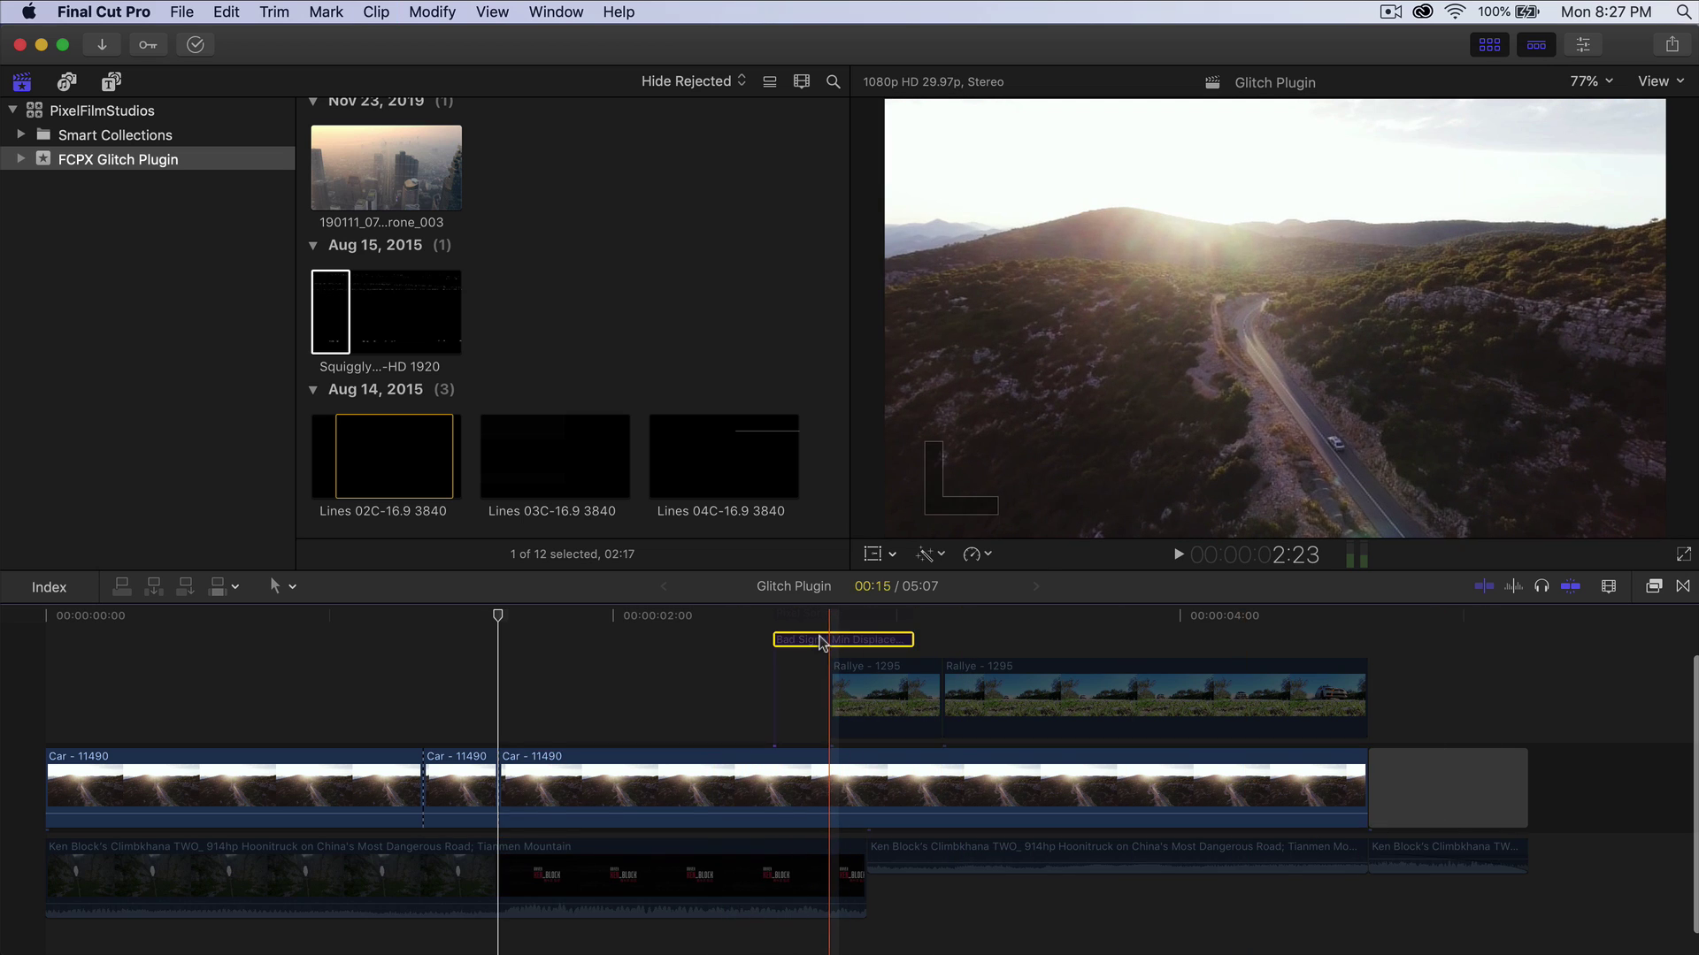
scroll(818, 641, up, 1)
click(815, 644)
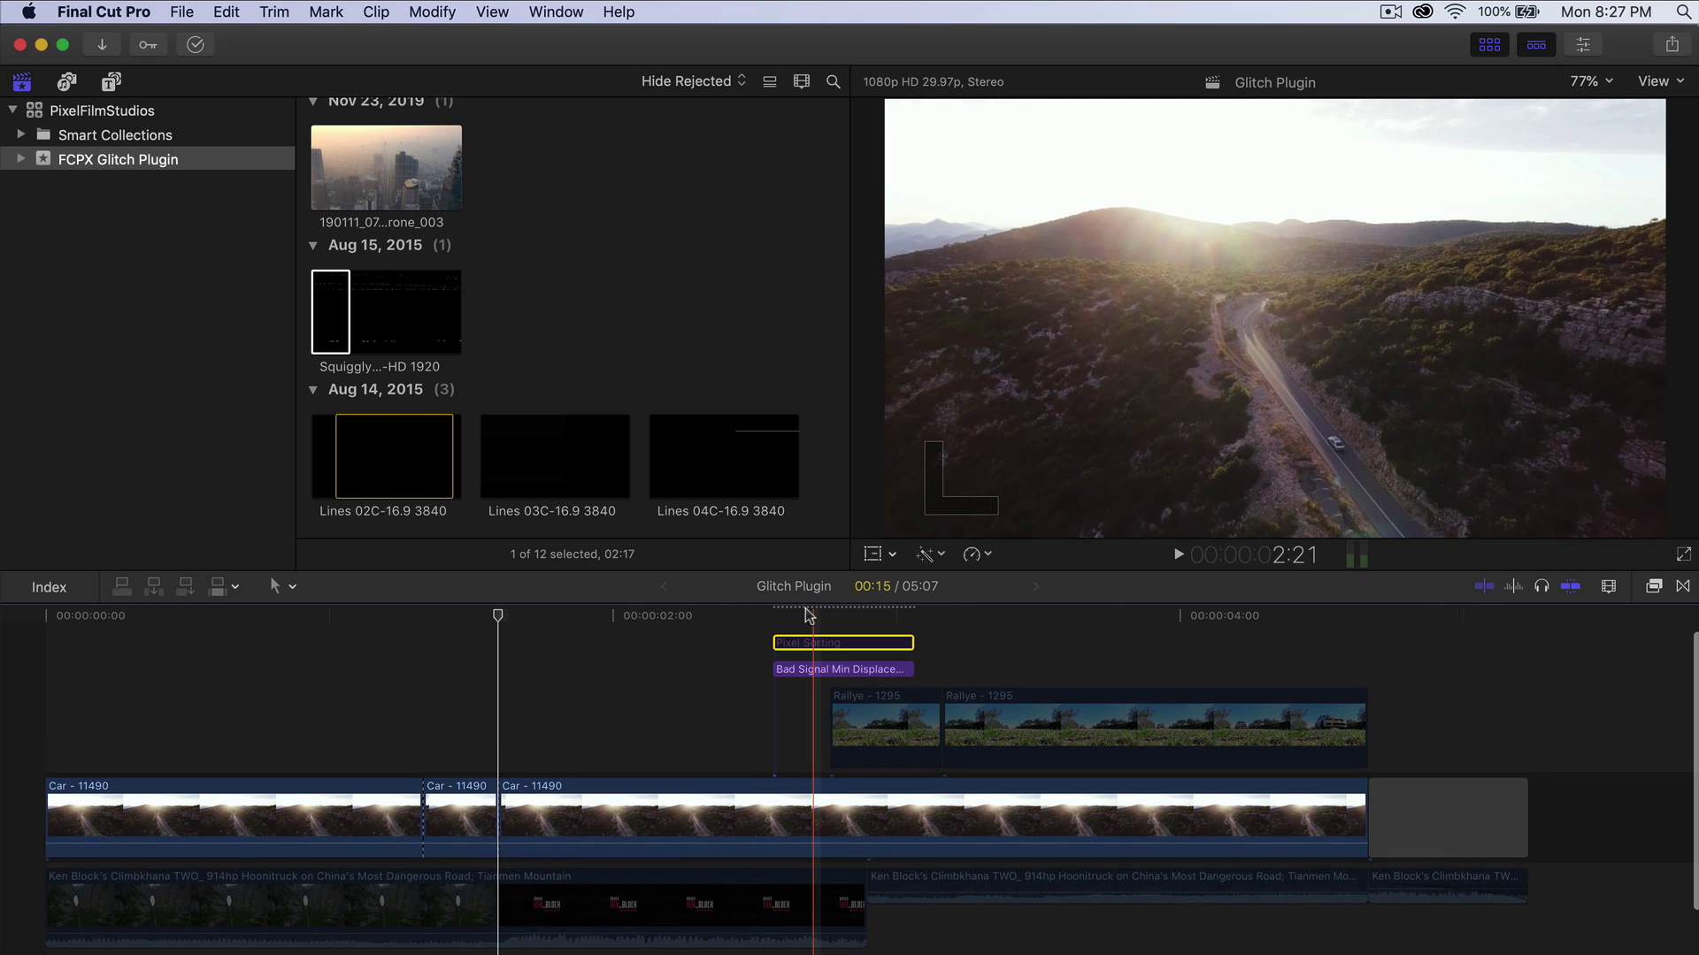
click(805, 646)
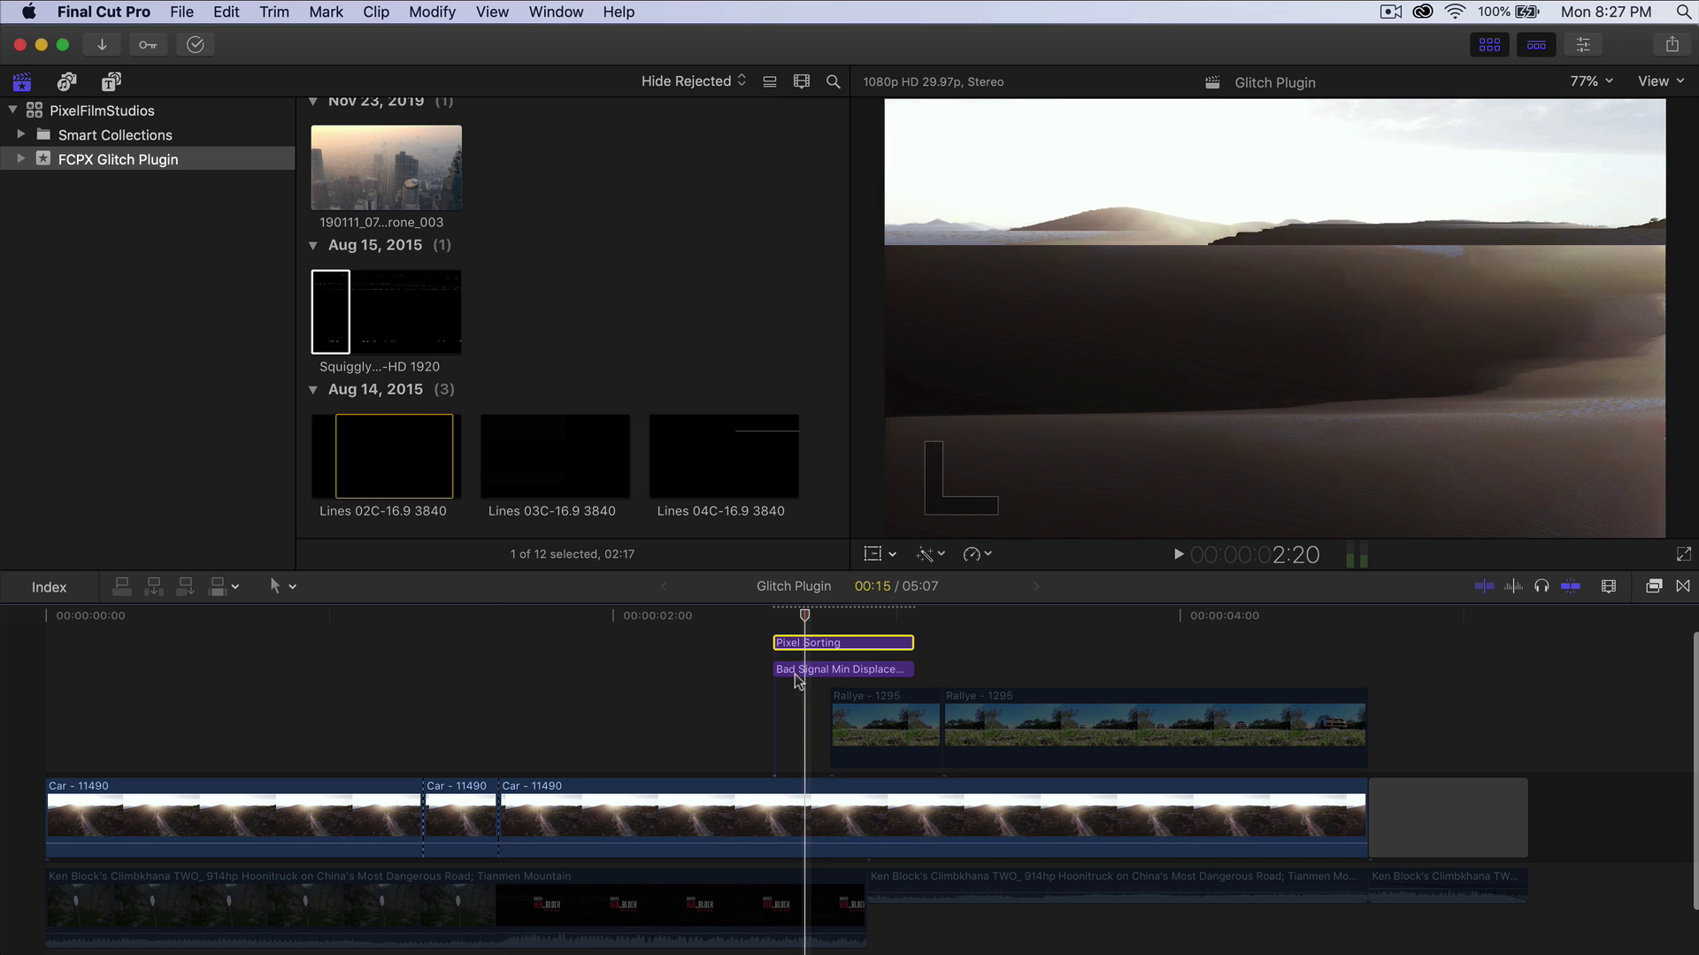
click(848, 667)
key(super+4)
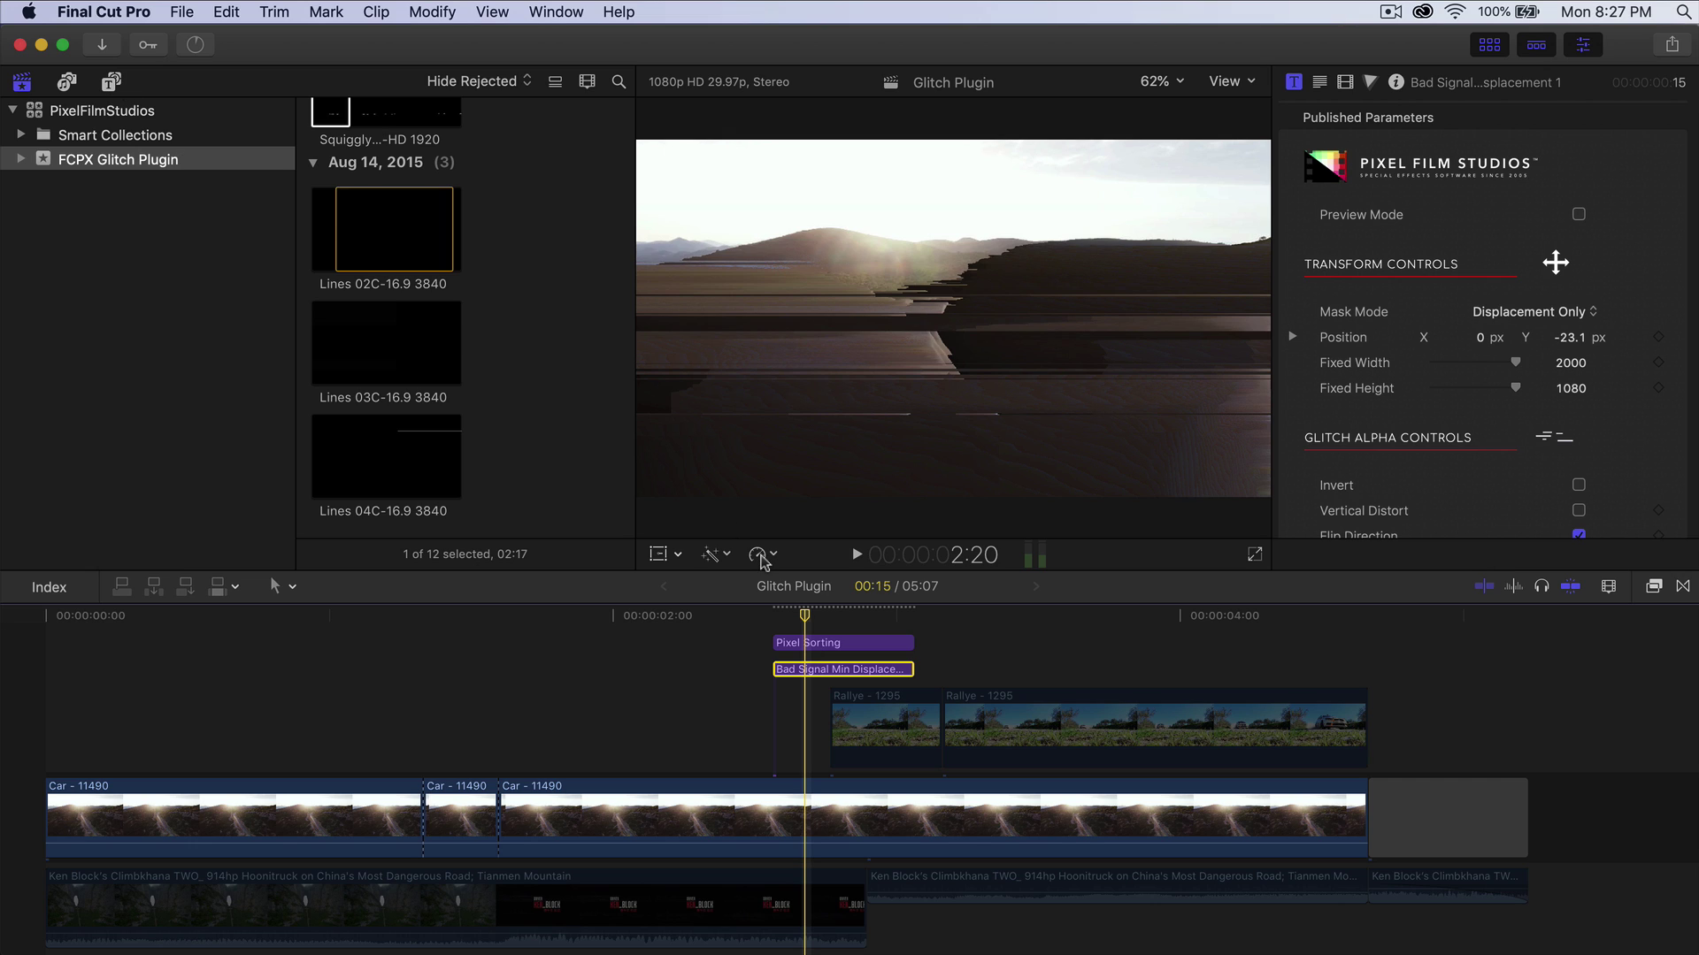
Show the title browser, select the Pixel Sorting title at 2:21, and examine its distortion controls and row seed in the inspector.
click(775, 638)
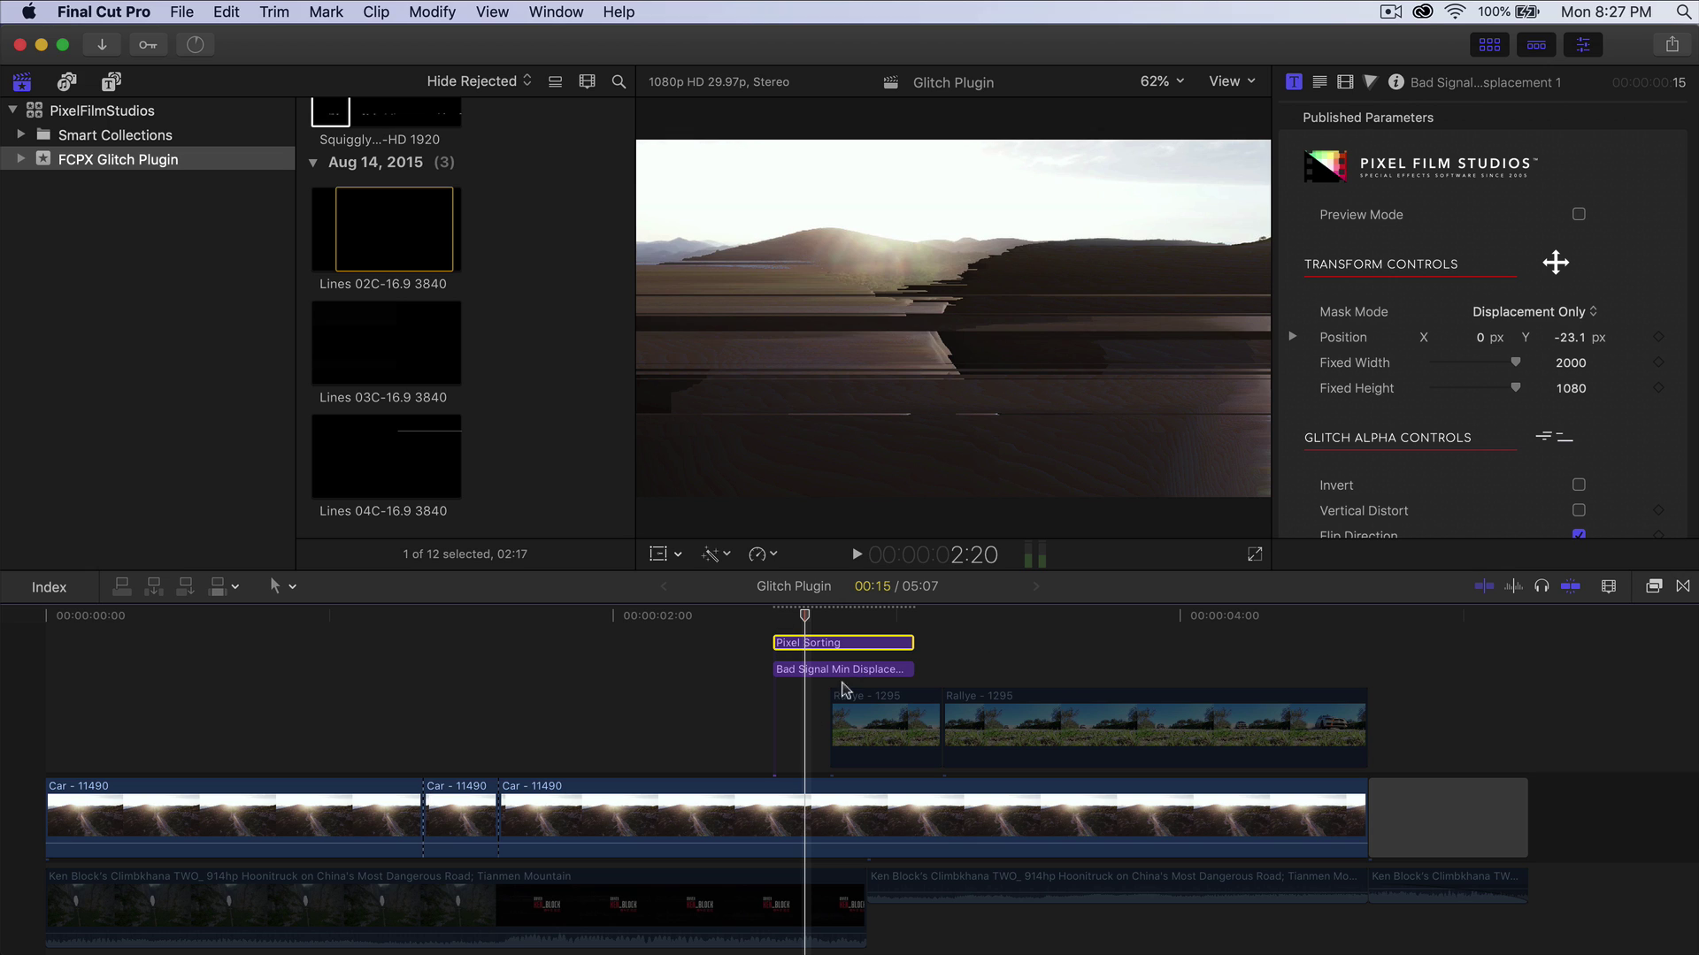
key(alt+super+1)
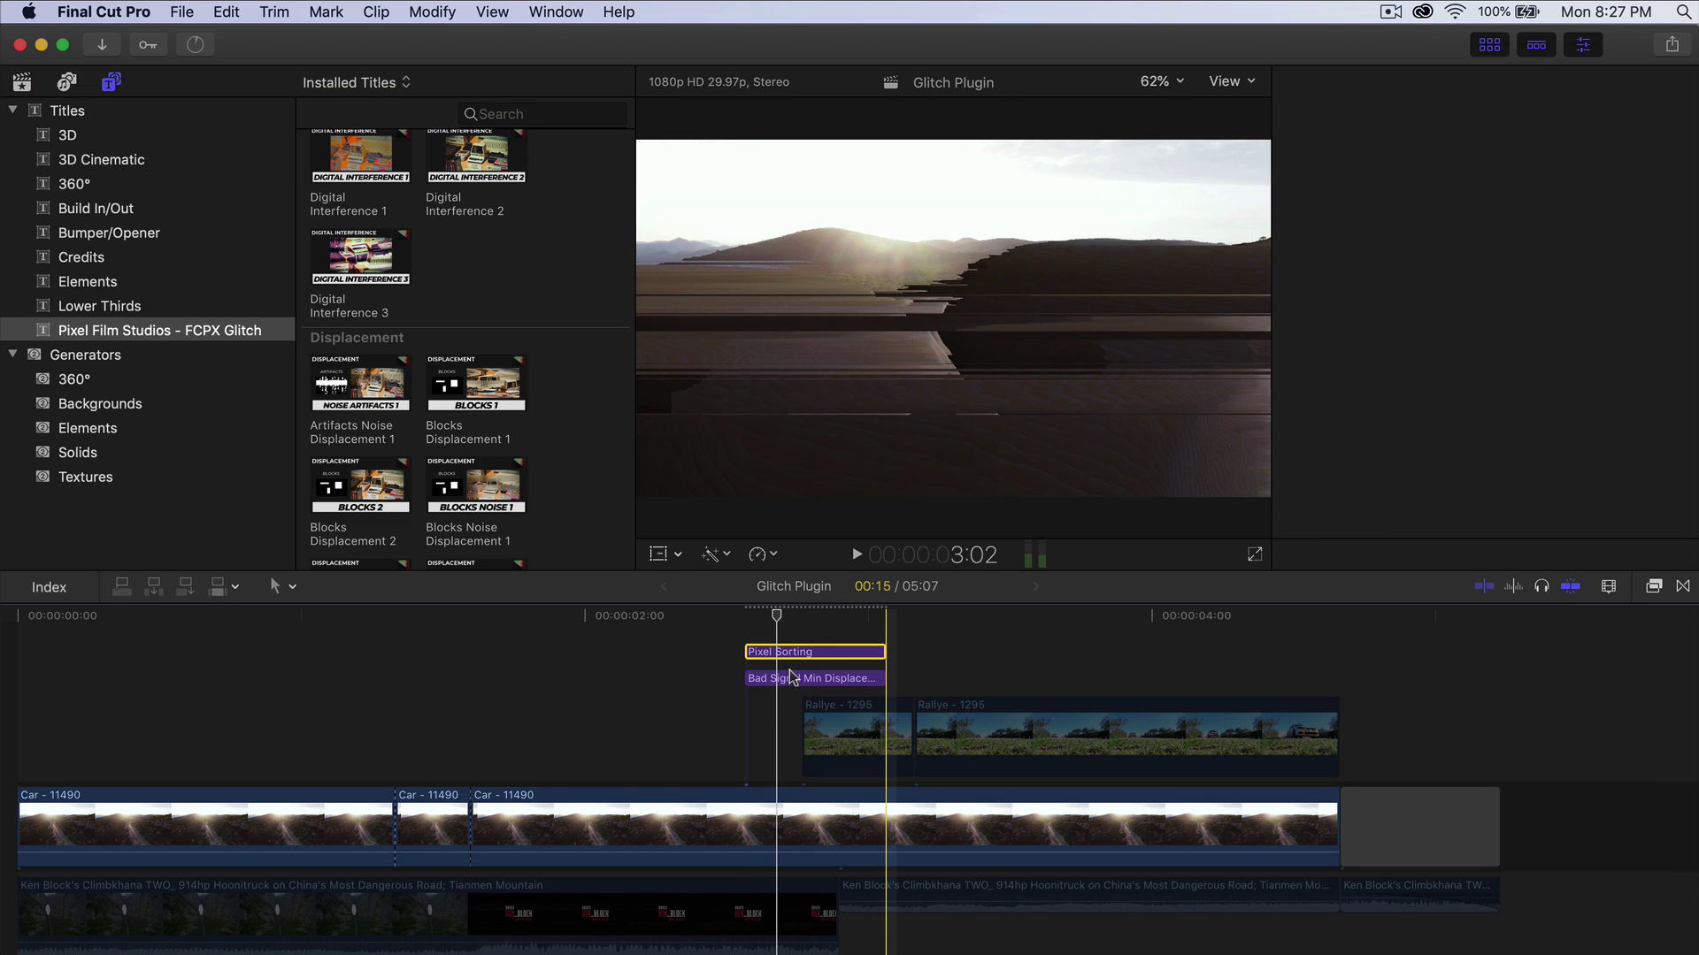
click(805, 655)
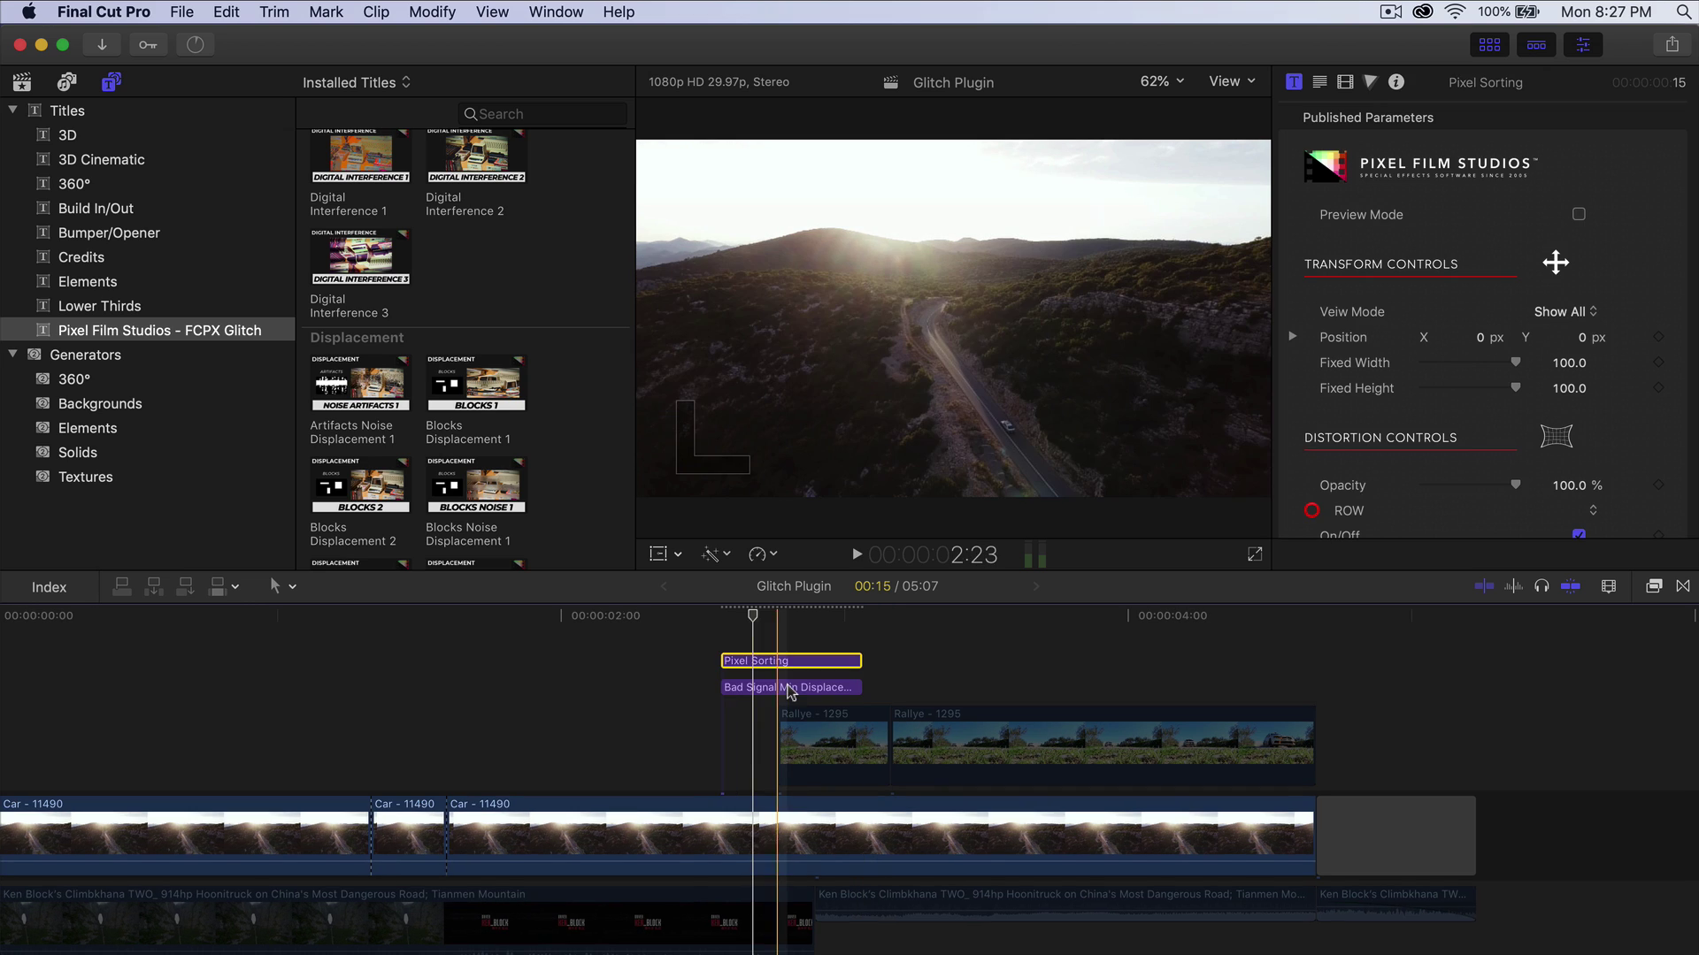
click(765, 618)
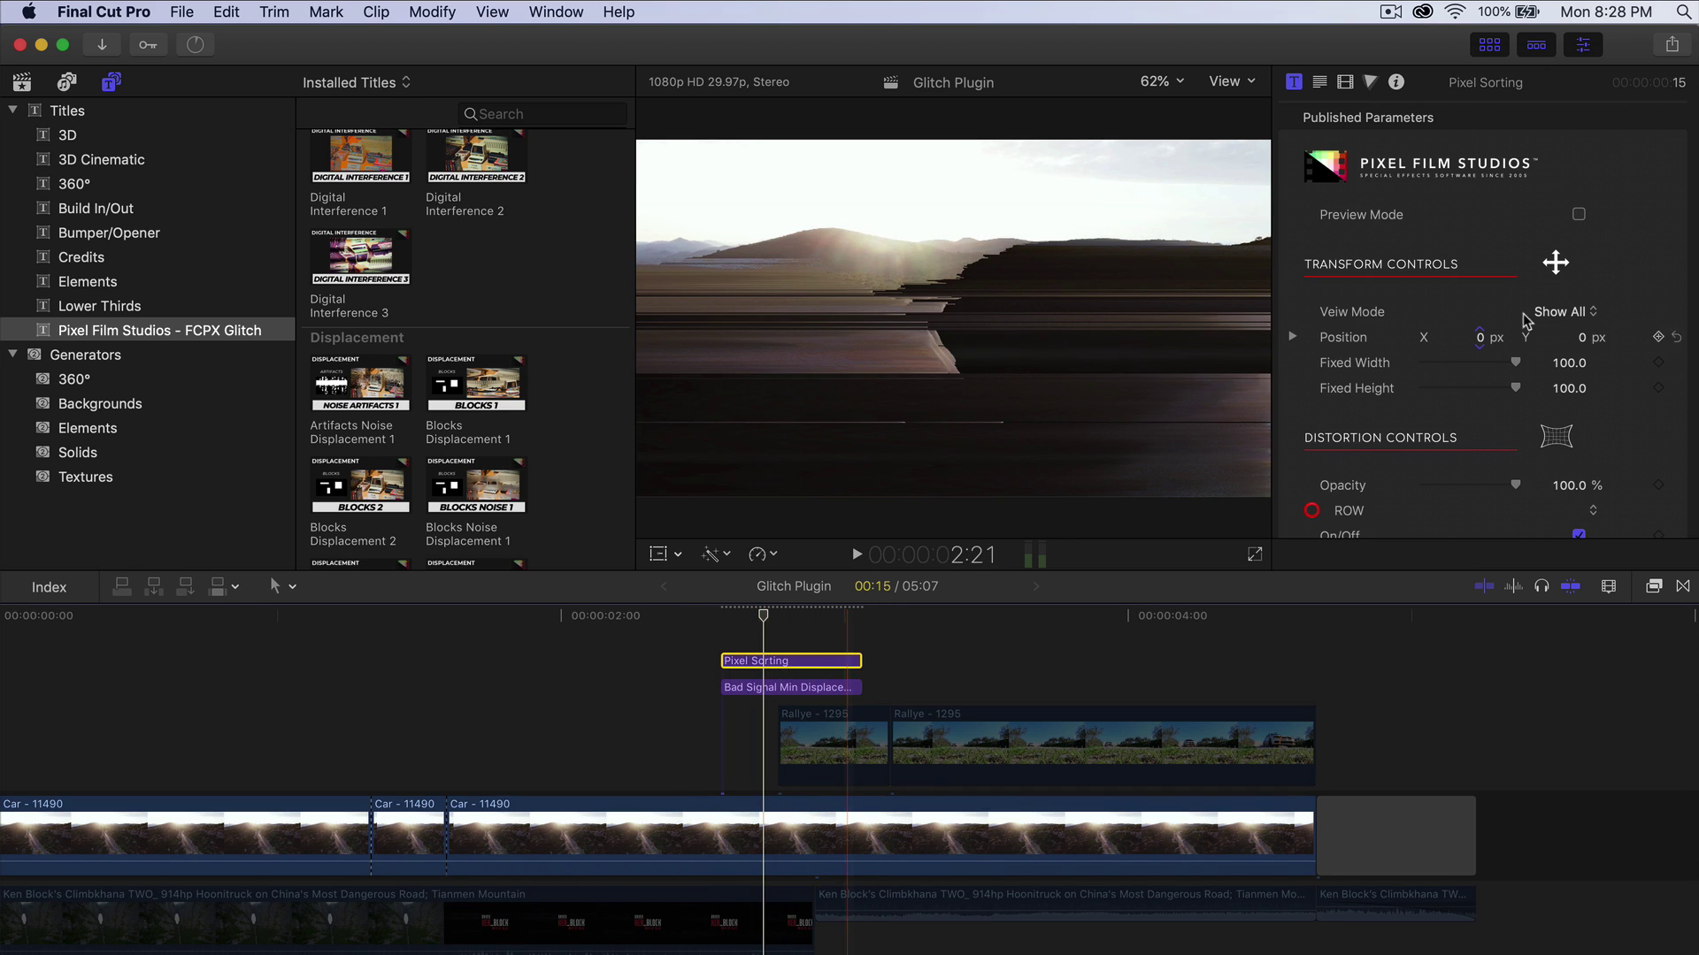
scroll(1493, 280, down, 1)
scroll(1492, 279, down, 5)
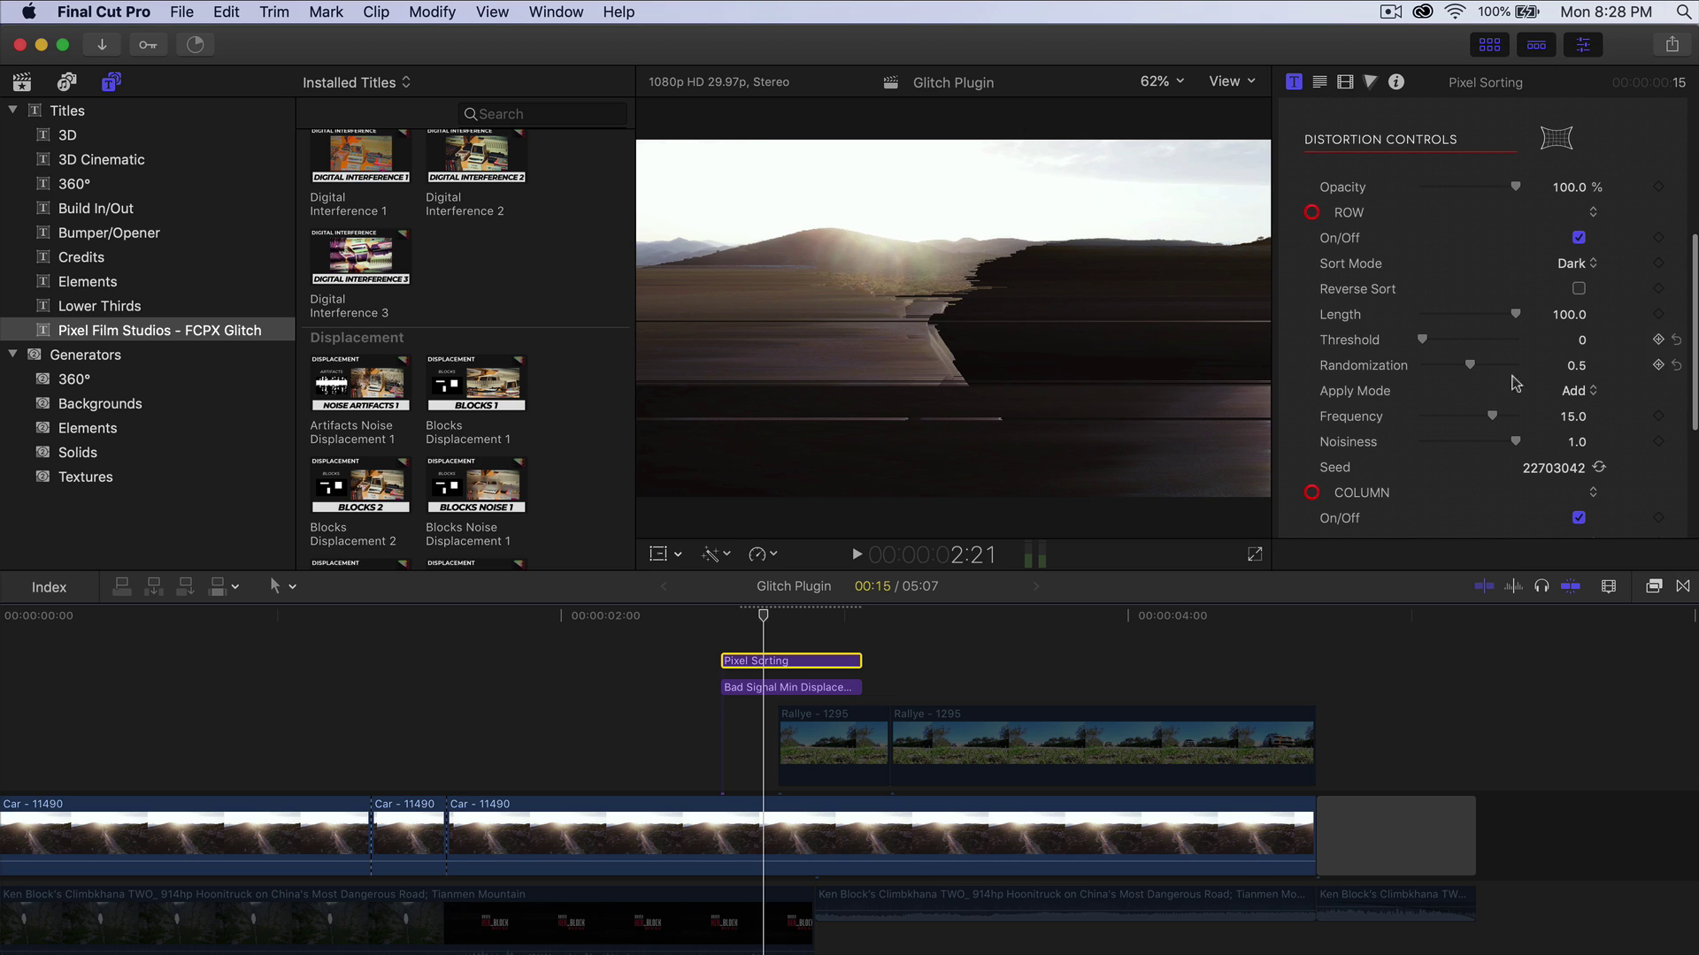
scroll(1516, 383, down, 4)
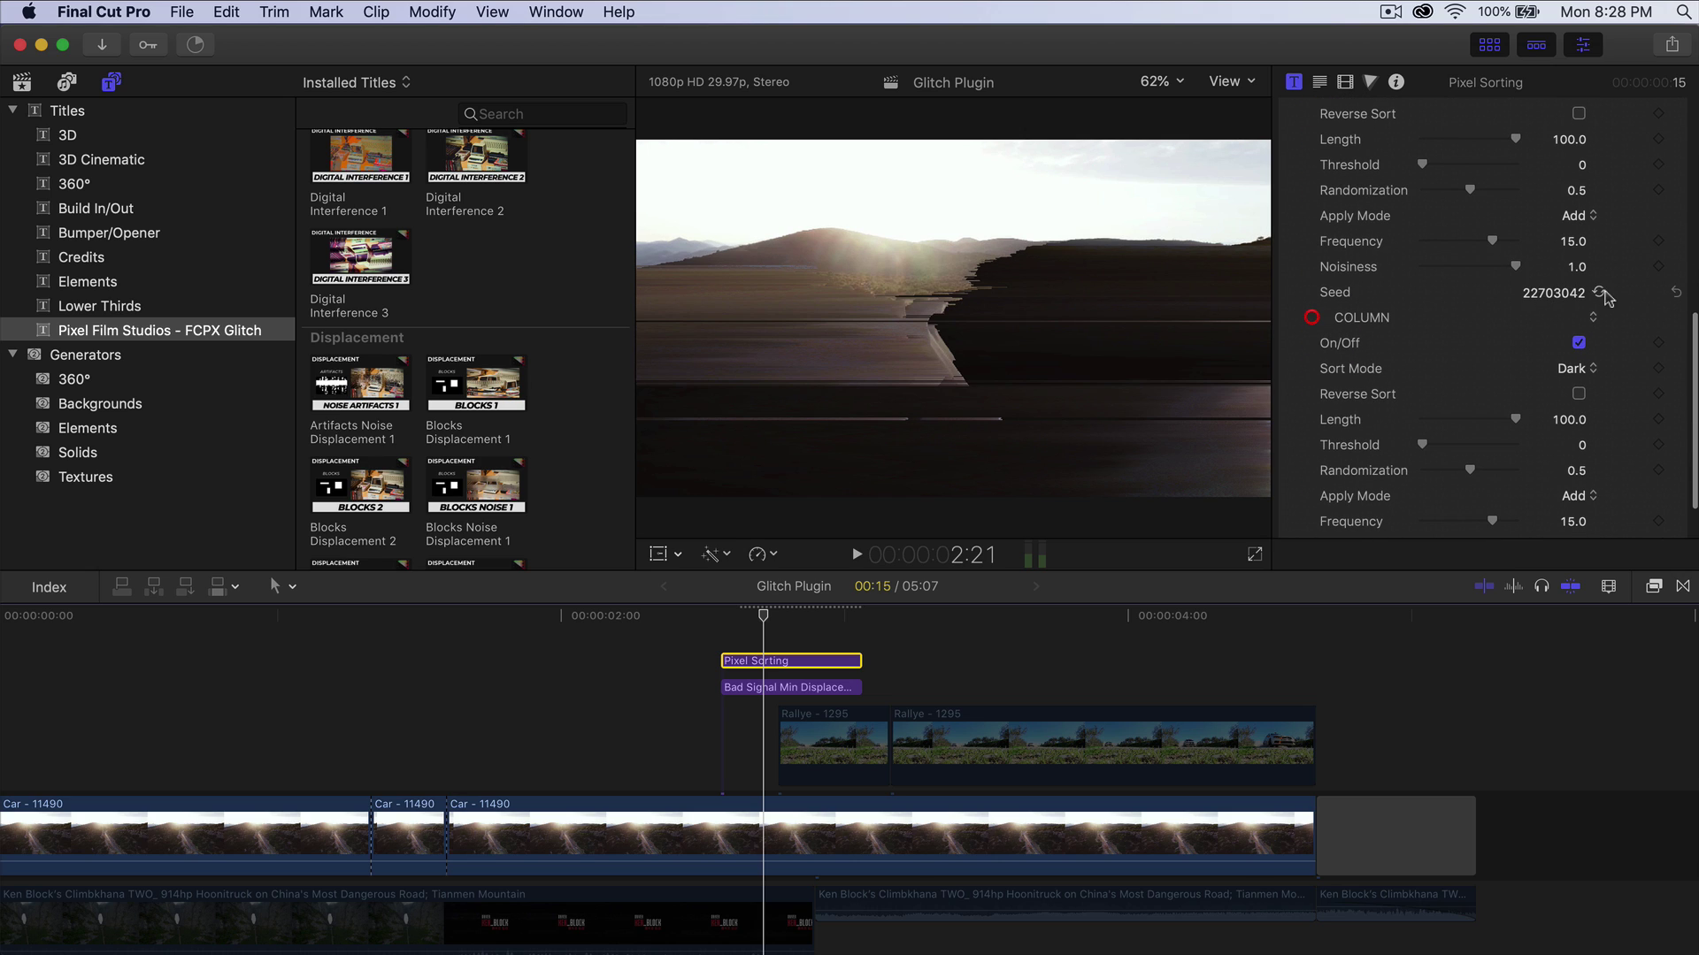
Play back the section with the Pixel Sorting and Bad Signal titles over the Car clip.
click(645, 747)
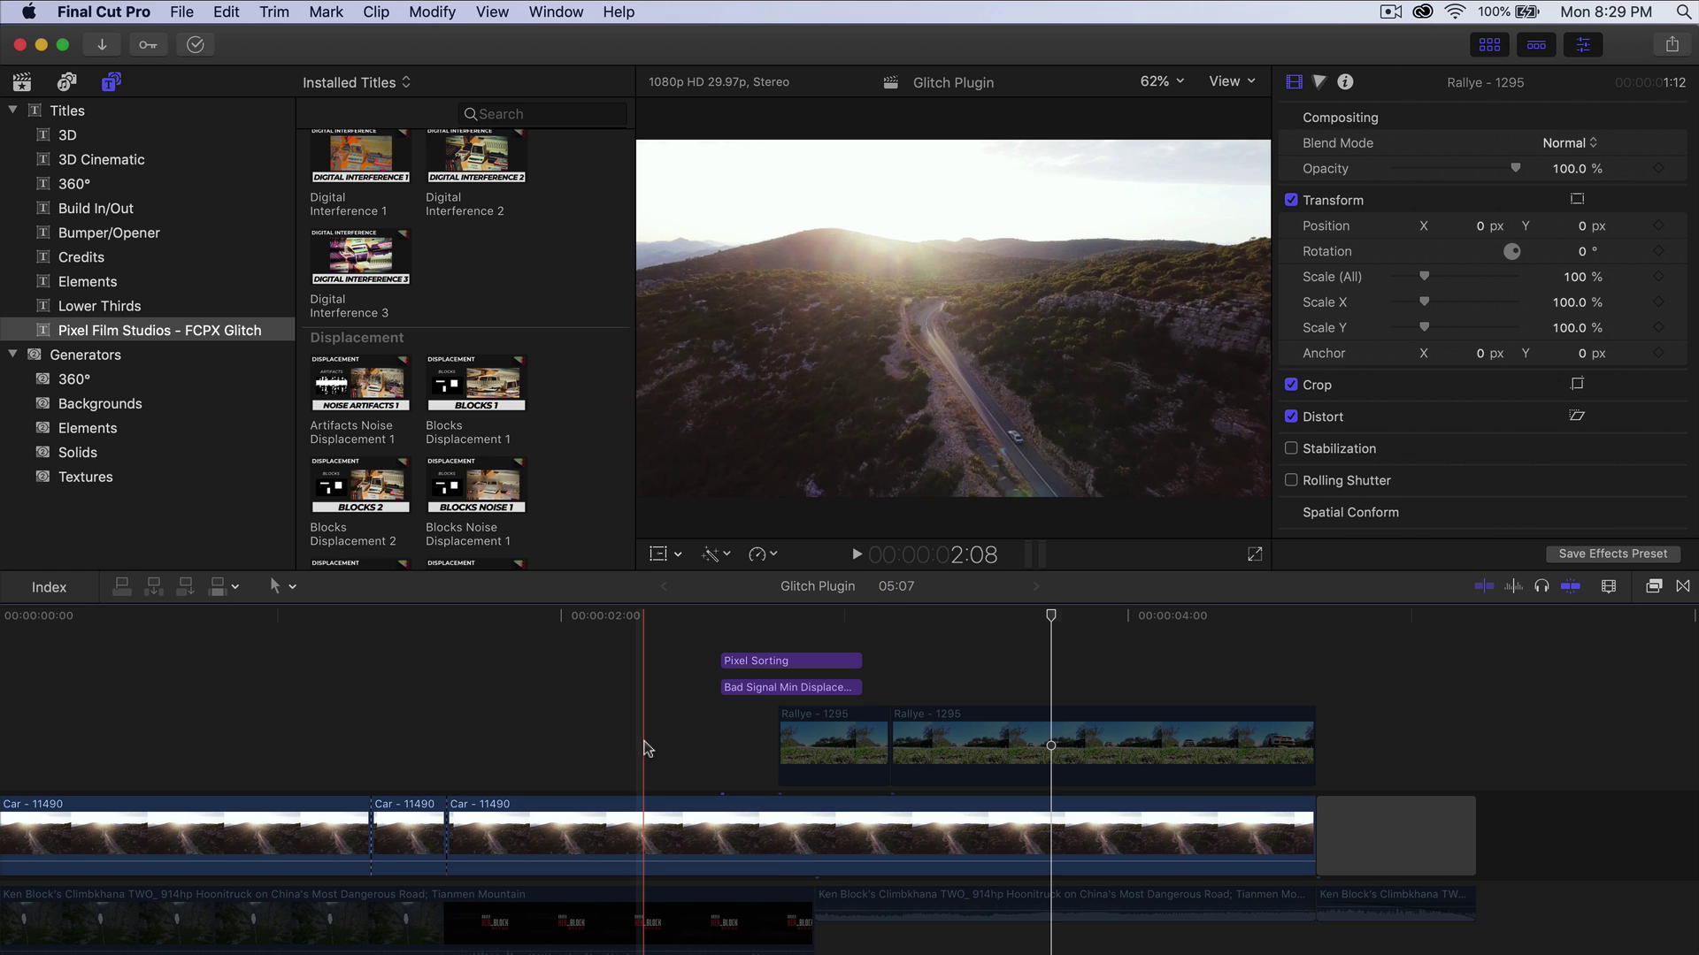
key(space)
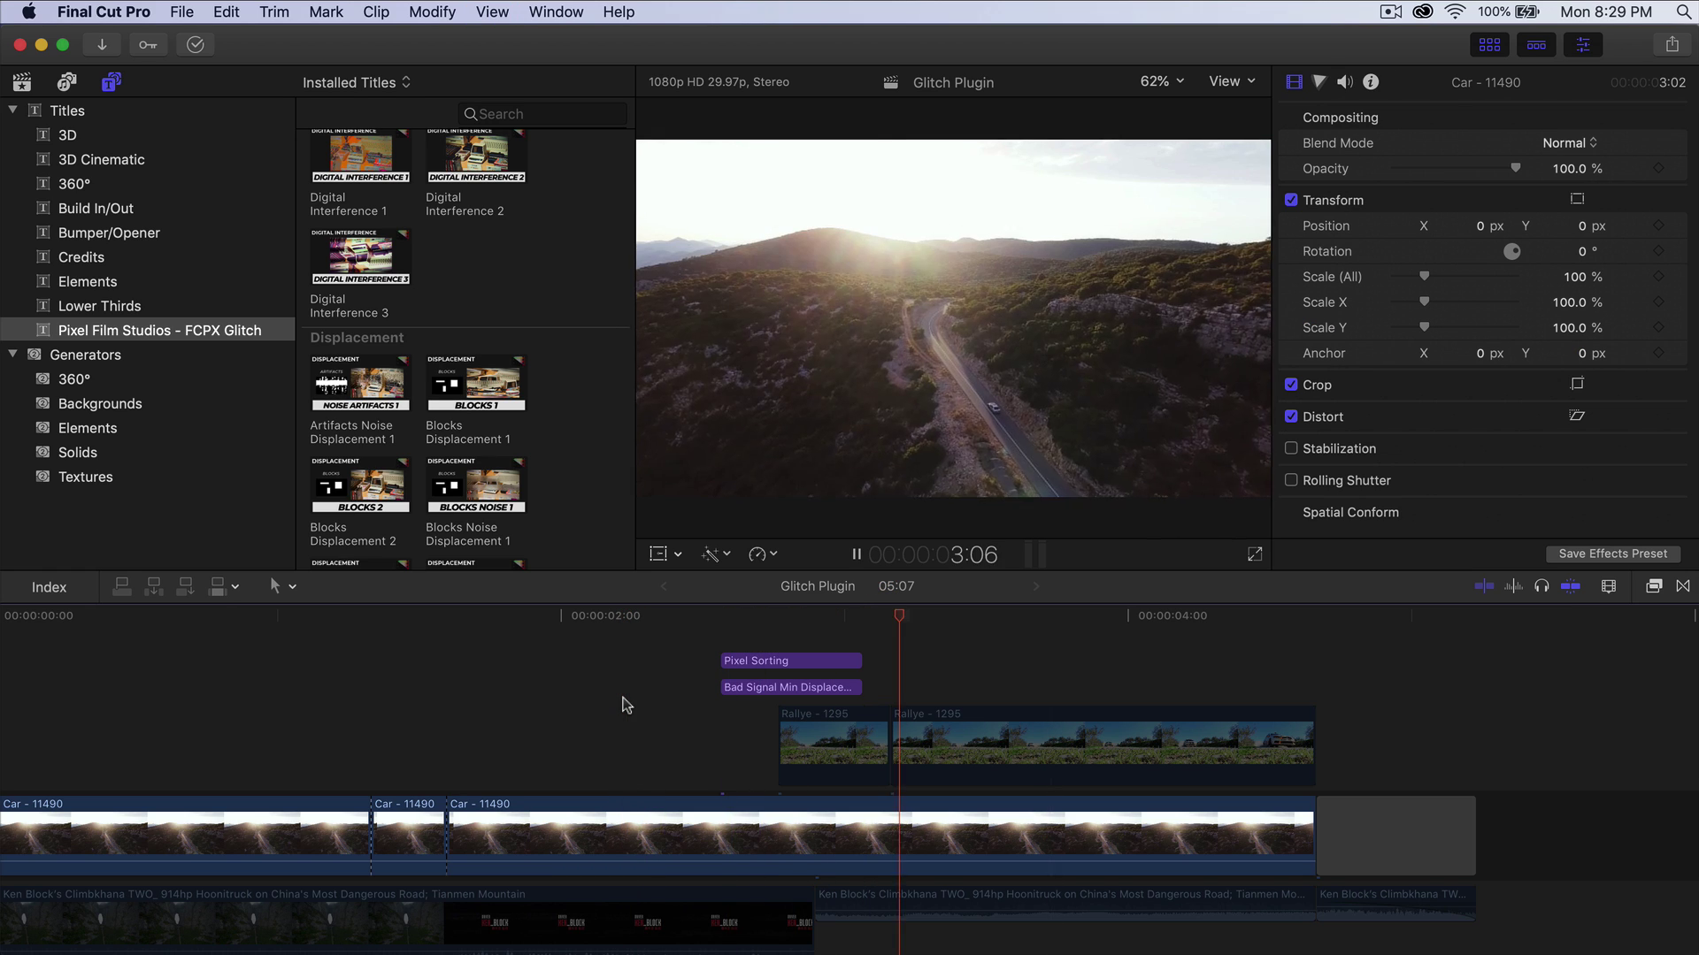
key(space)
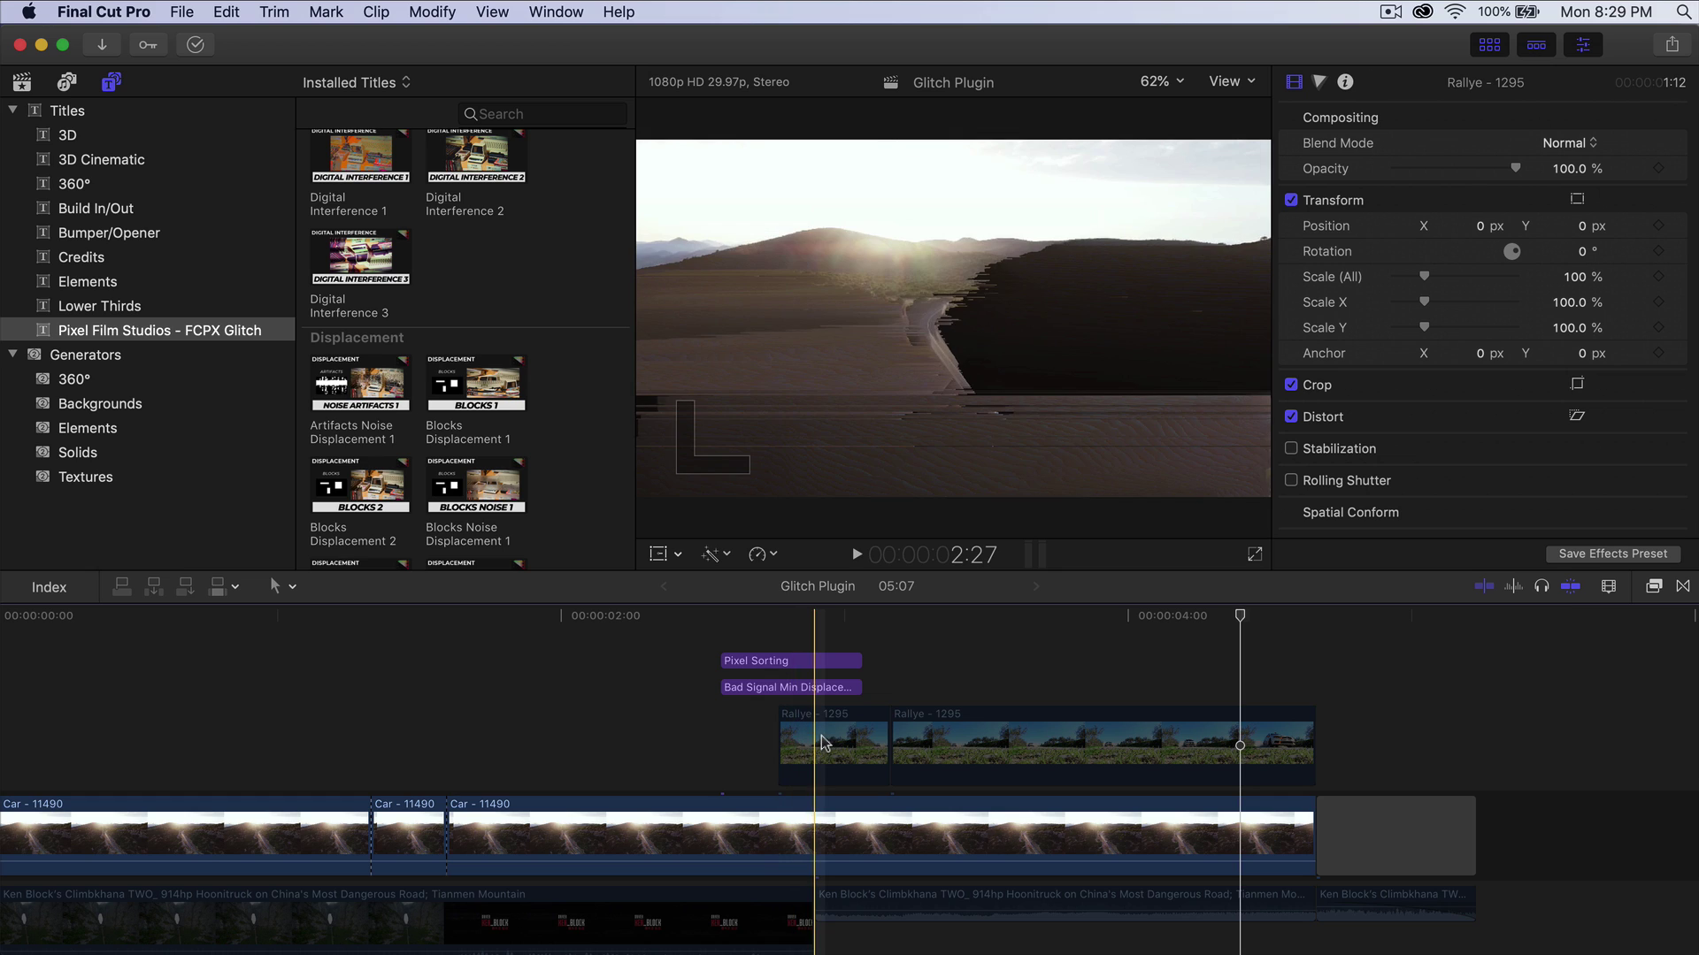
Enable the two disabled Rallye clips above the Car clip.
click(849, 741)
key(v)
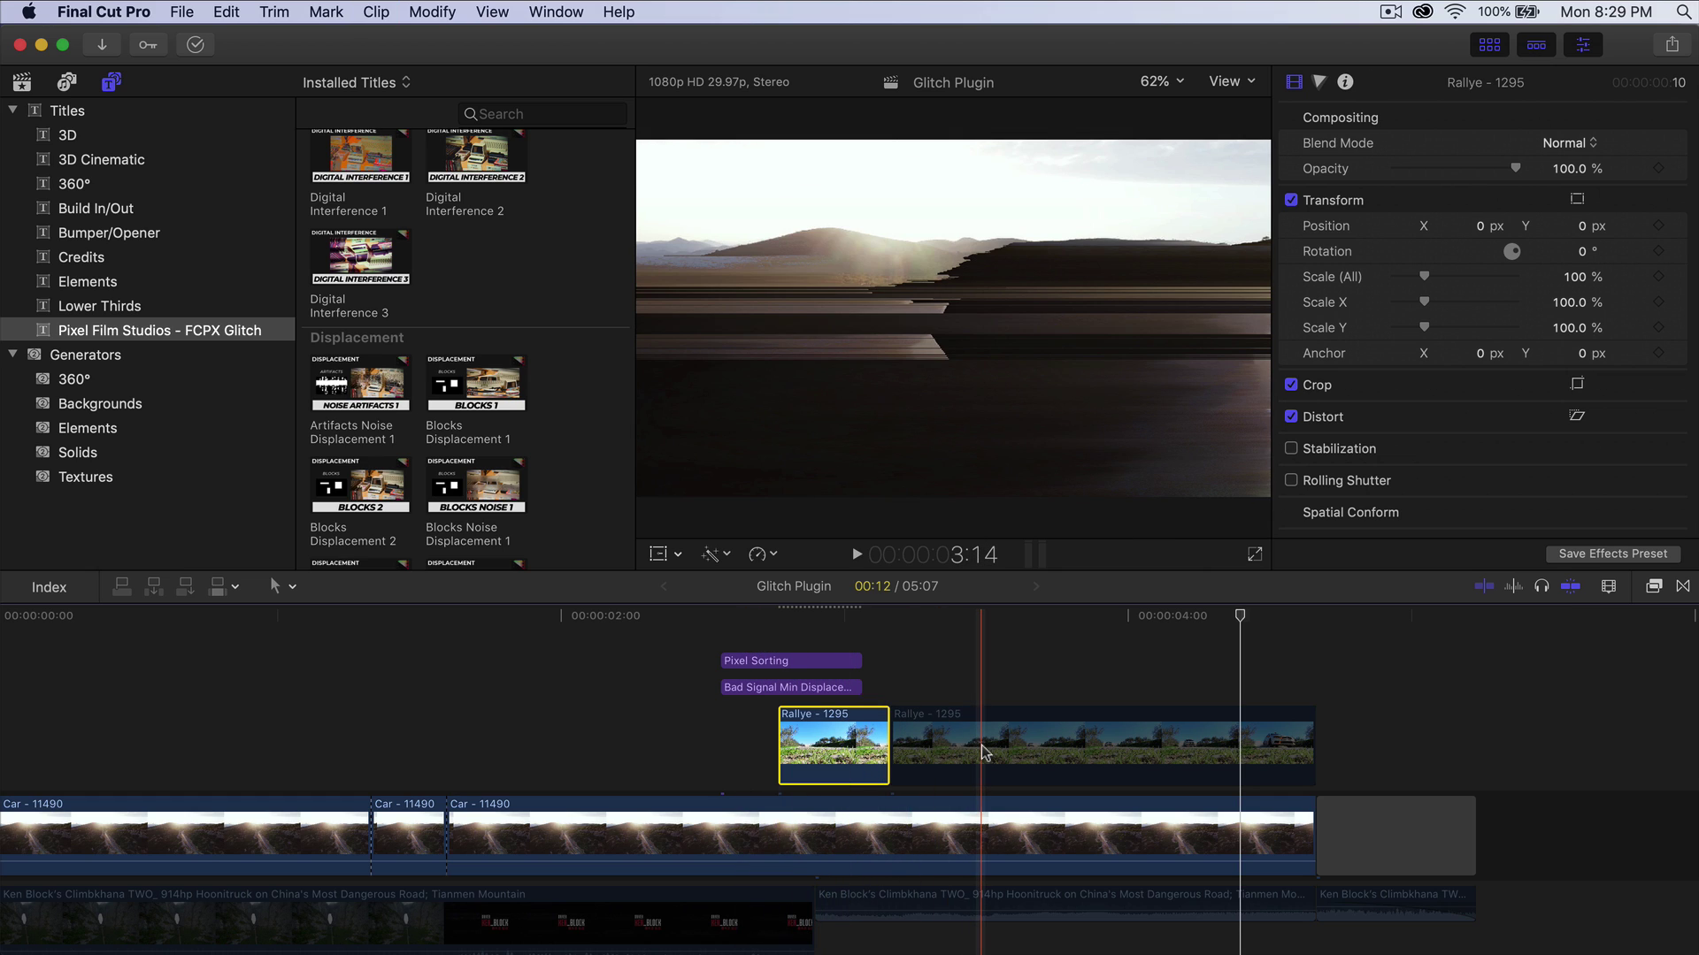
key(v)
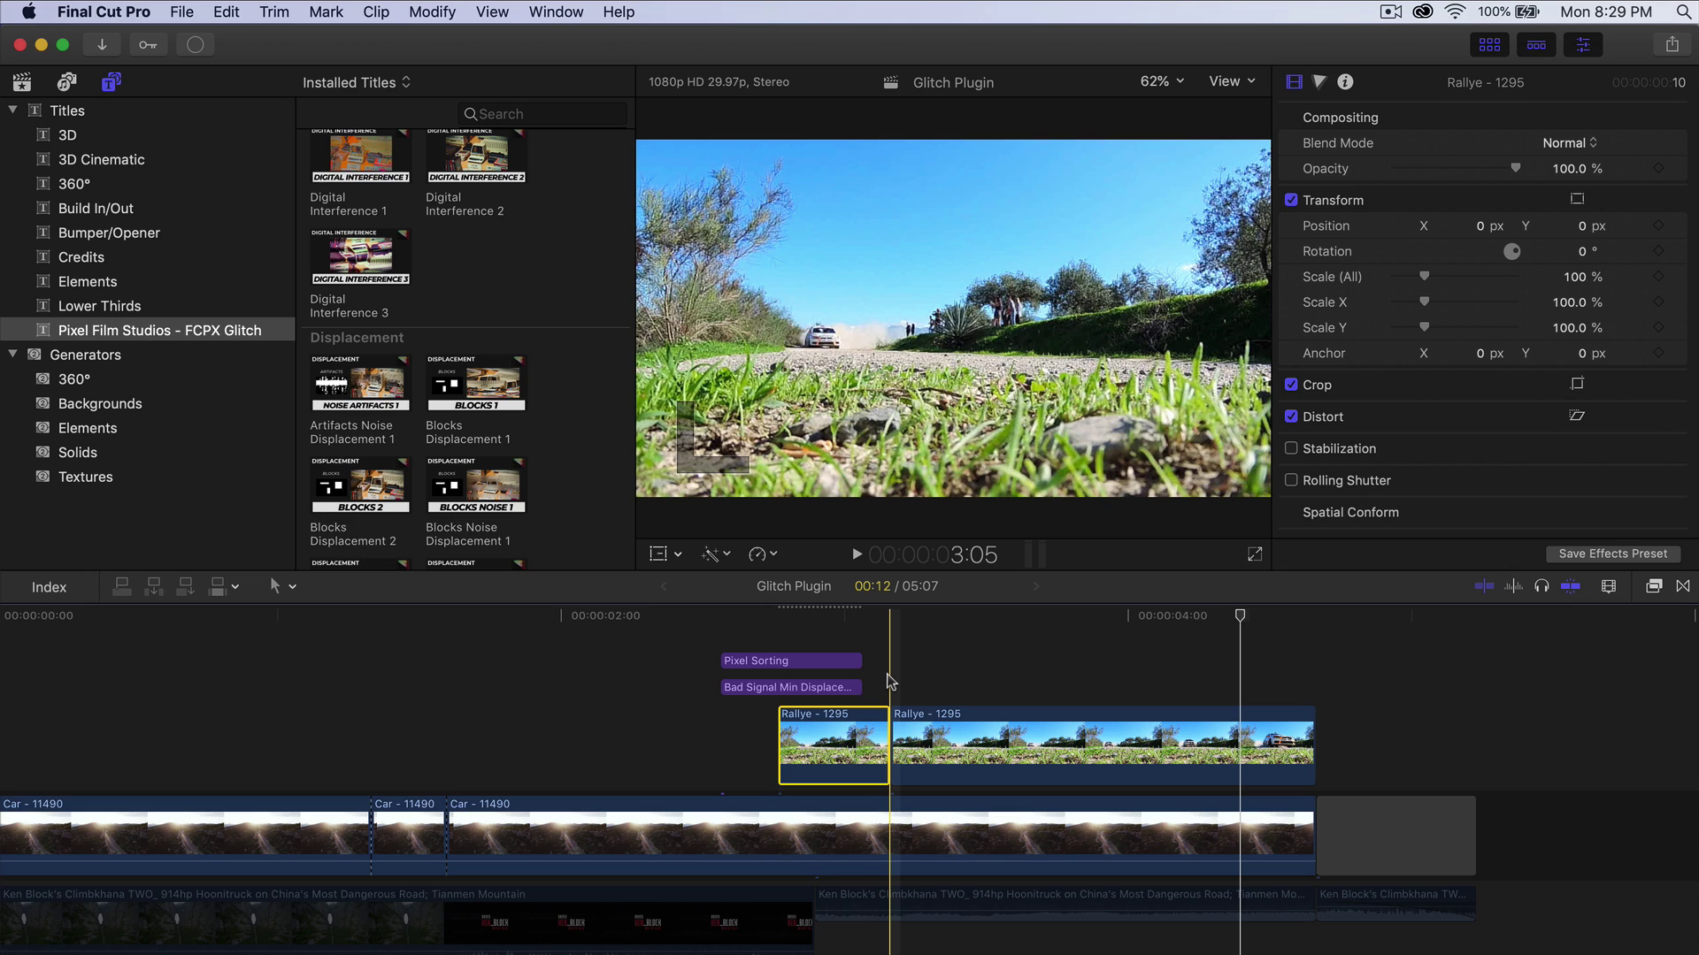
Render the whole project and play back the glitch titles across the Car and Rallye clips.
click(757, 646)
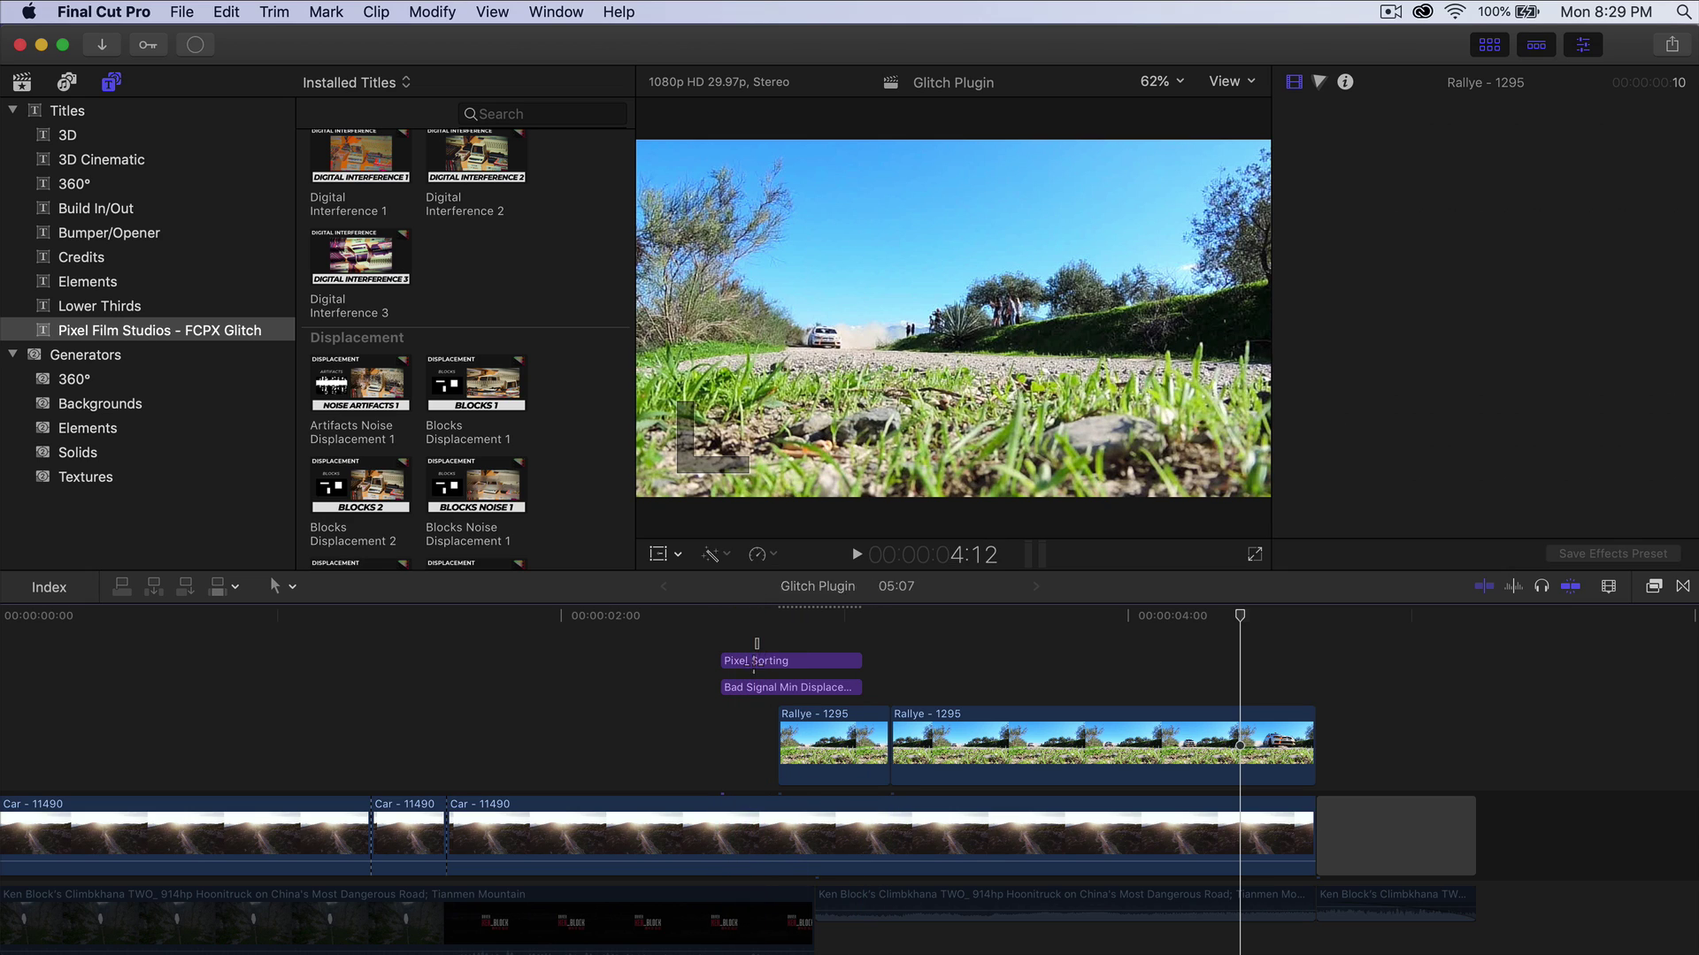
drag(756, 644, 719, 688)
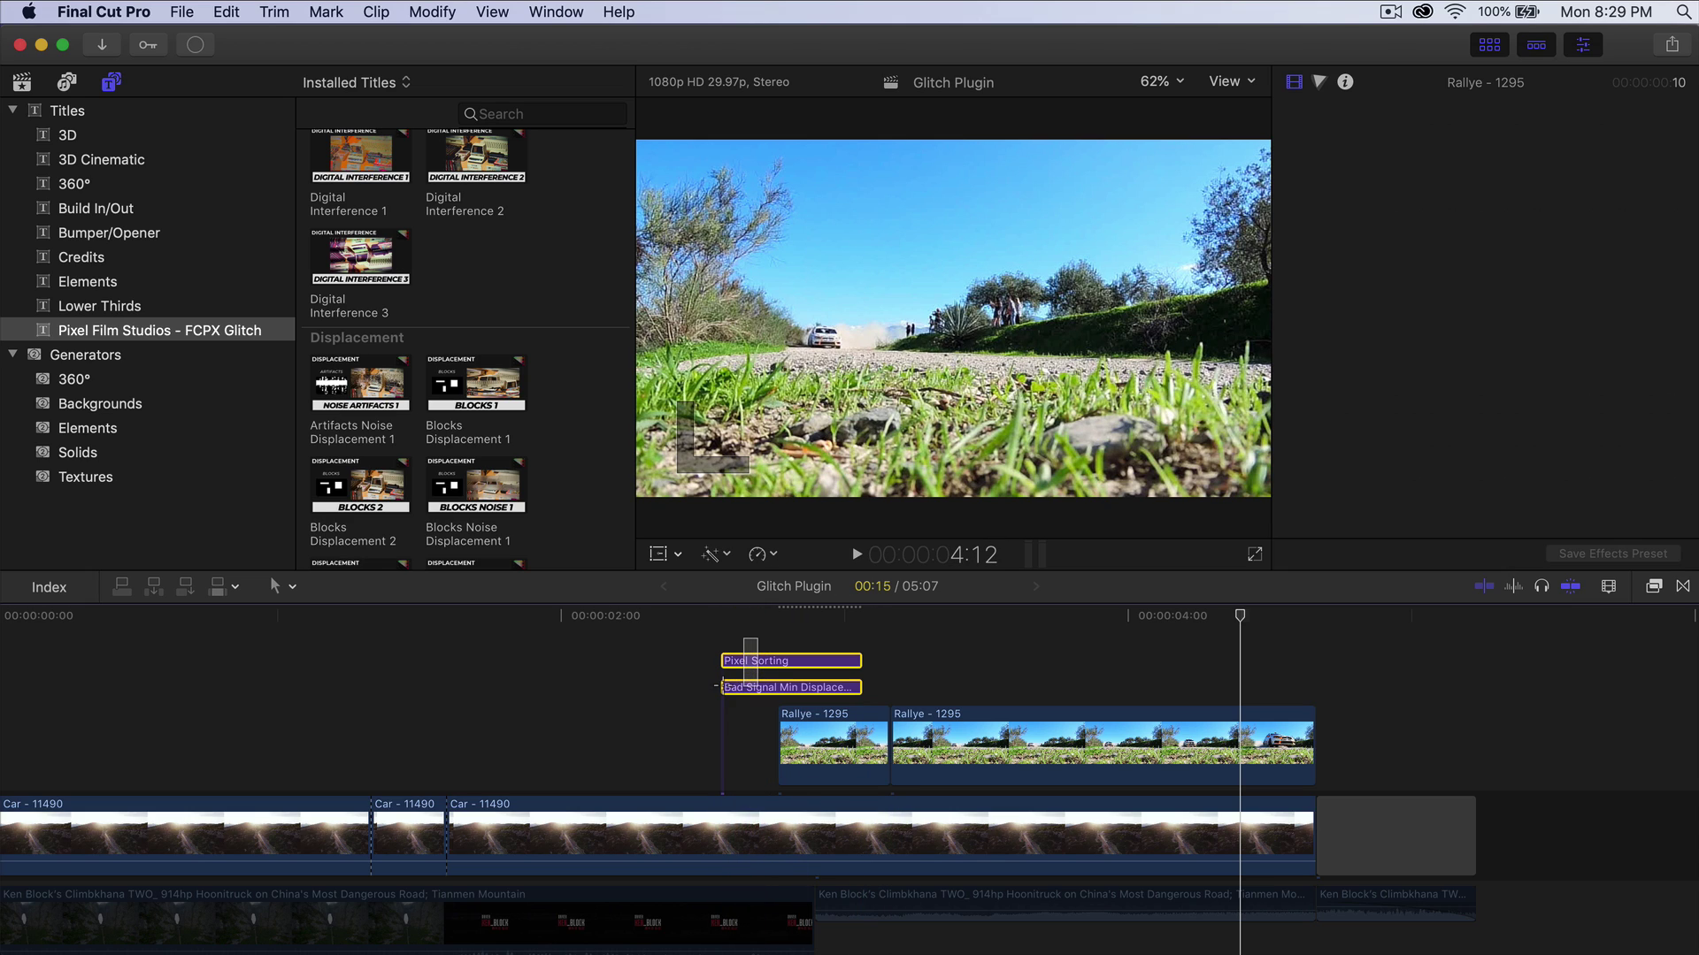
click(666, 620)
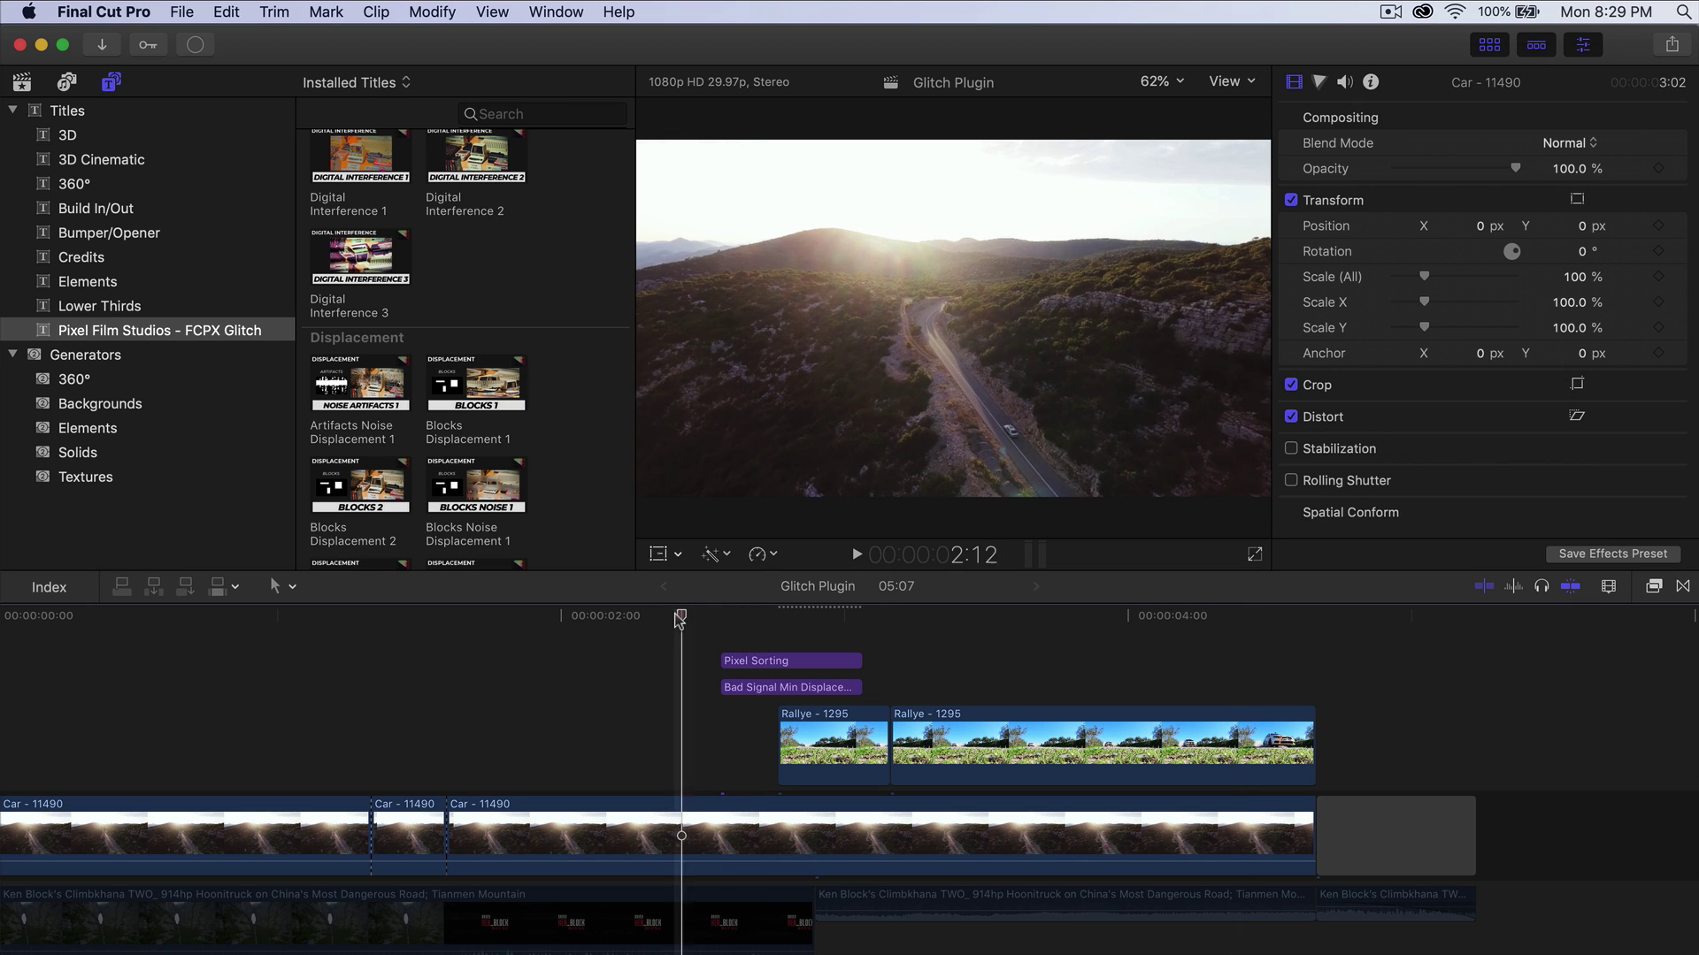
click(433, 11)
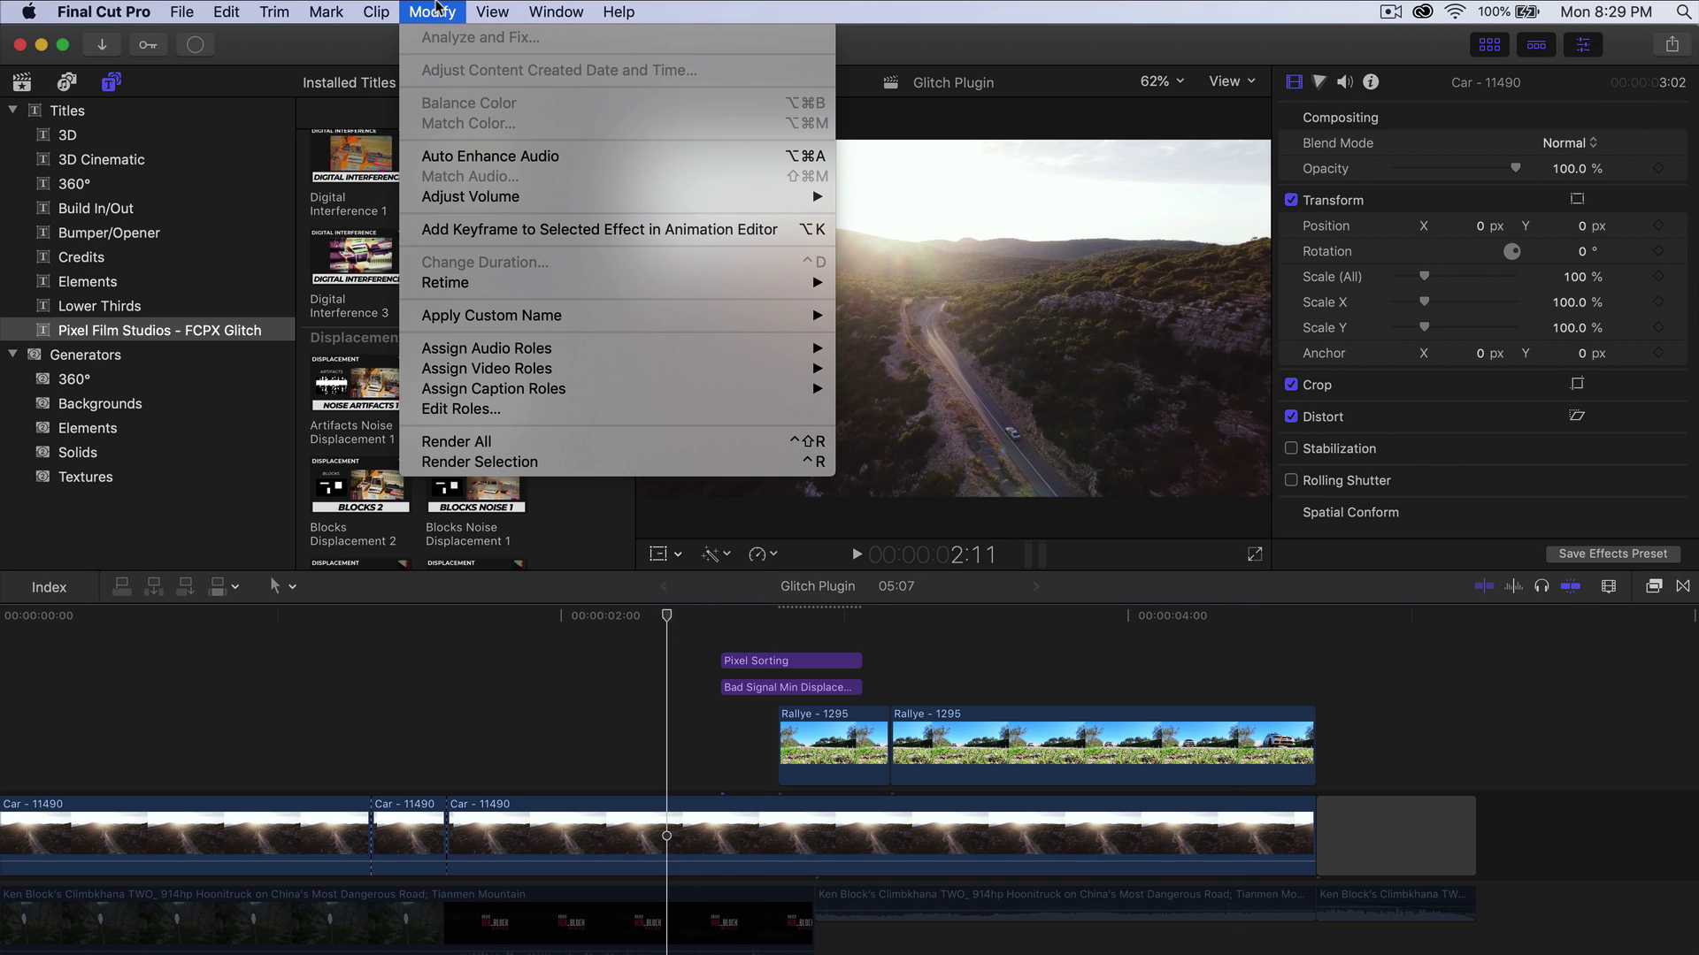
click(460, 442)
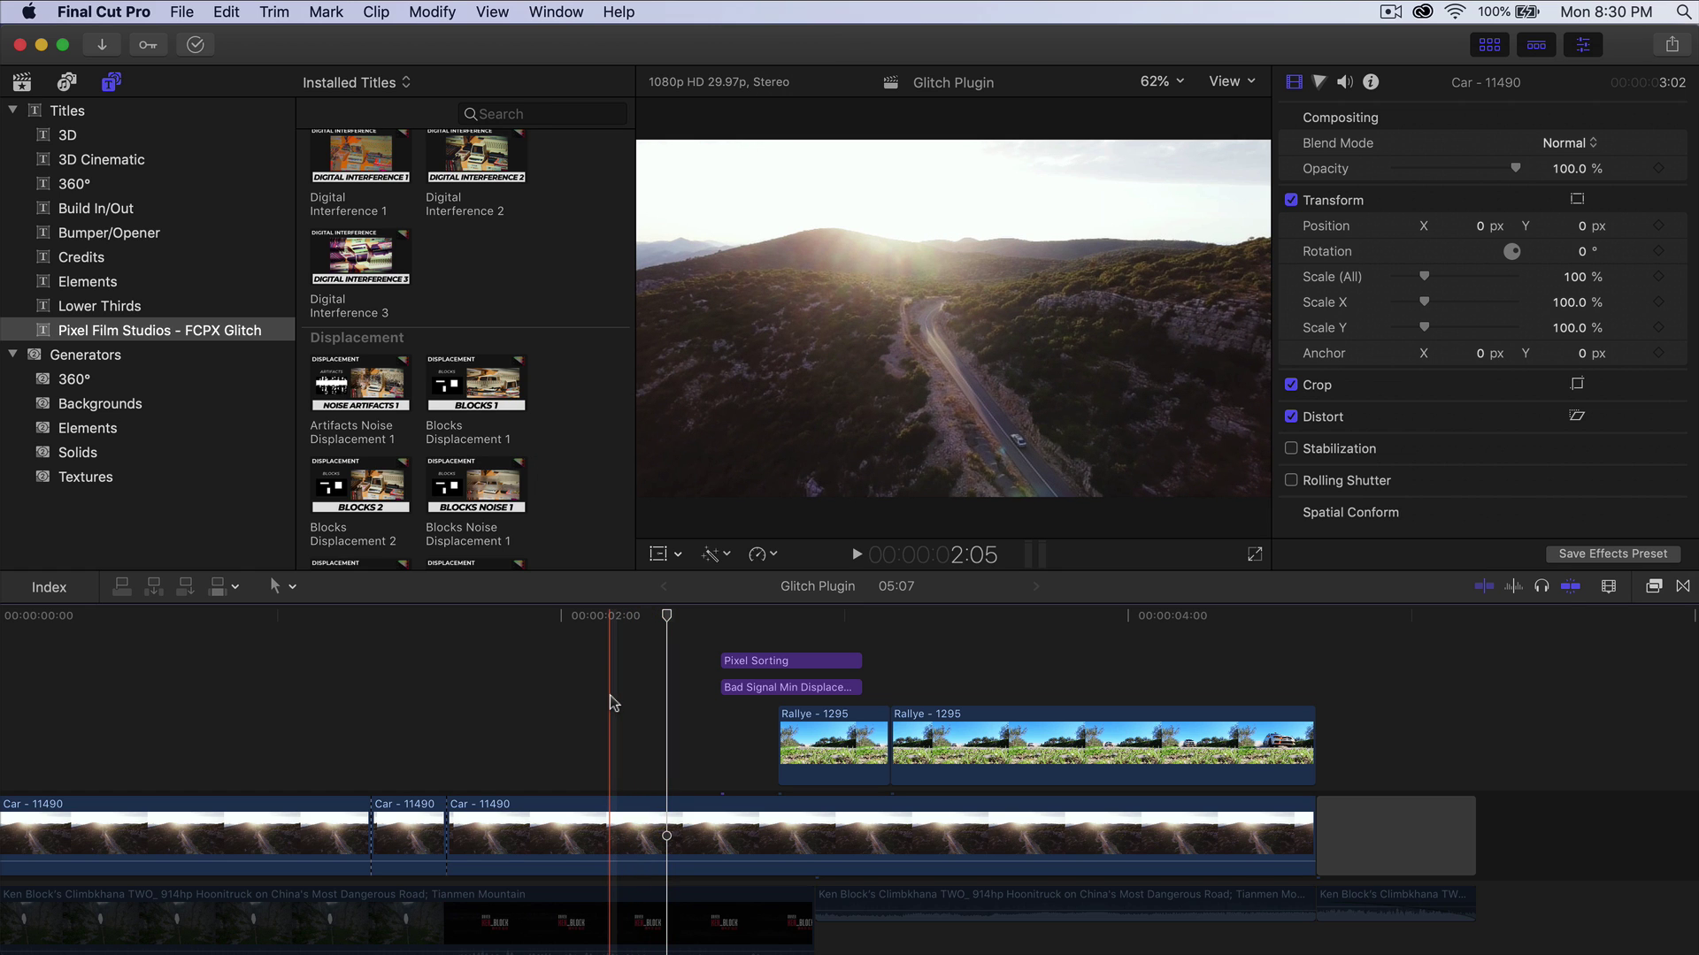
key(space)
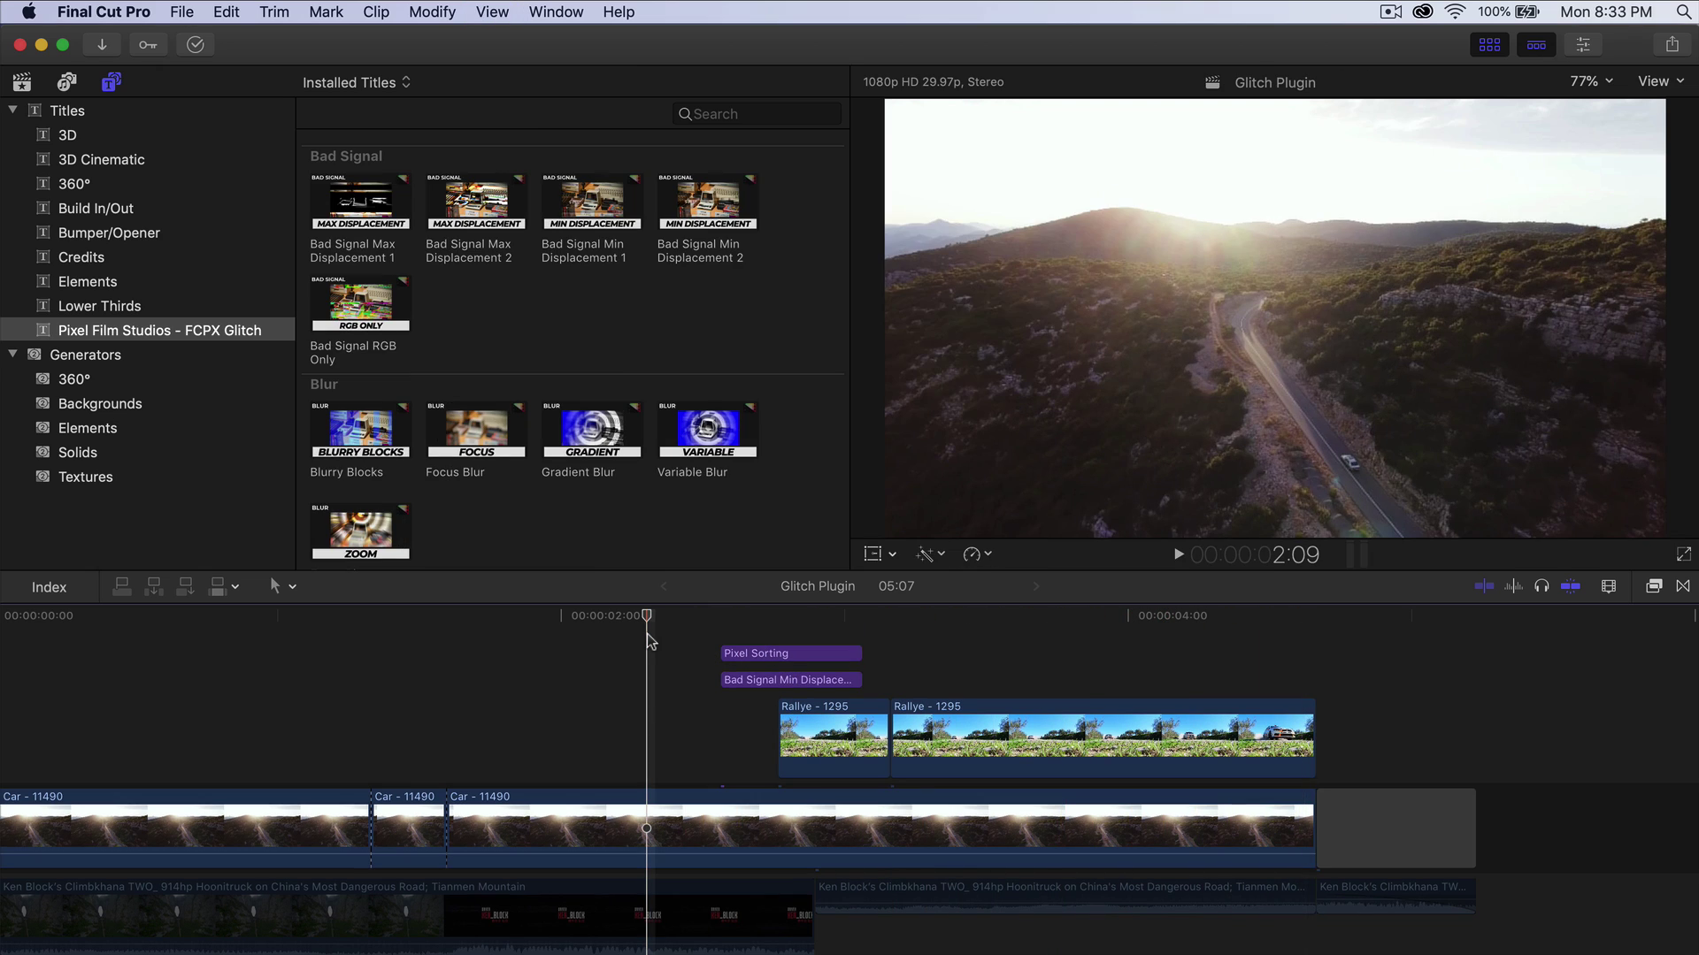
scroll(647, 633, left, 3)
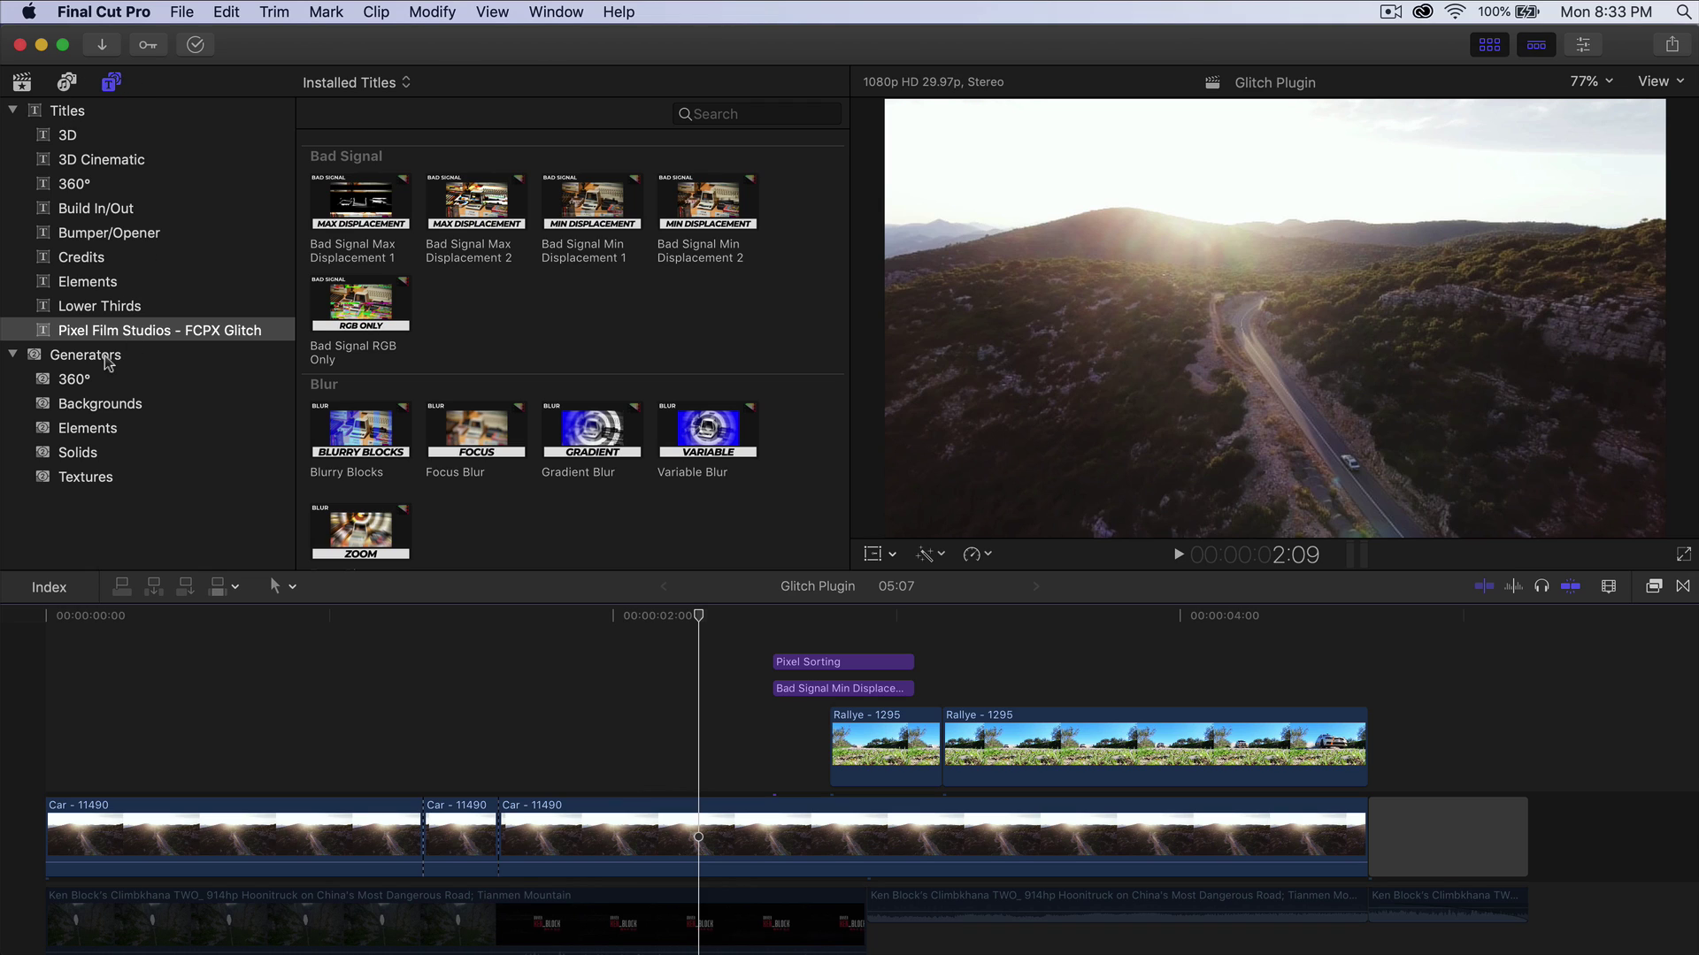
Add the 360° Color Solid generator above the Car clips at 1:00, trim it to about 22 frames, and preview it.
click(69, 380)
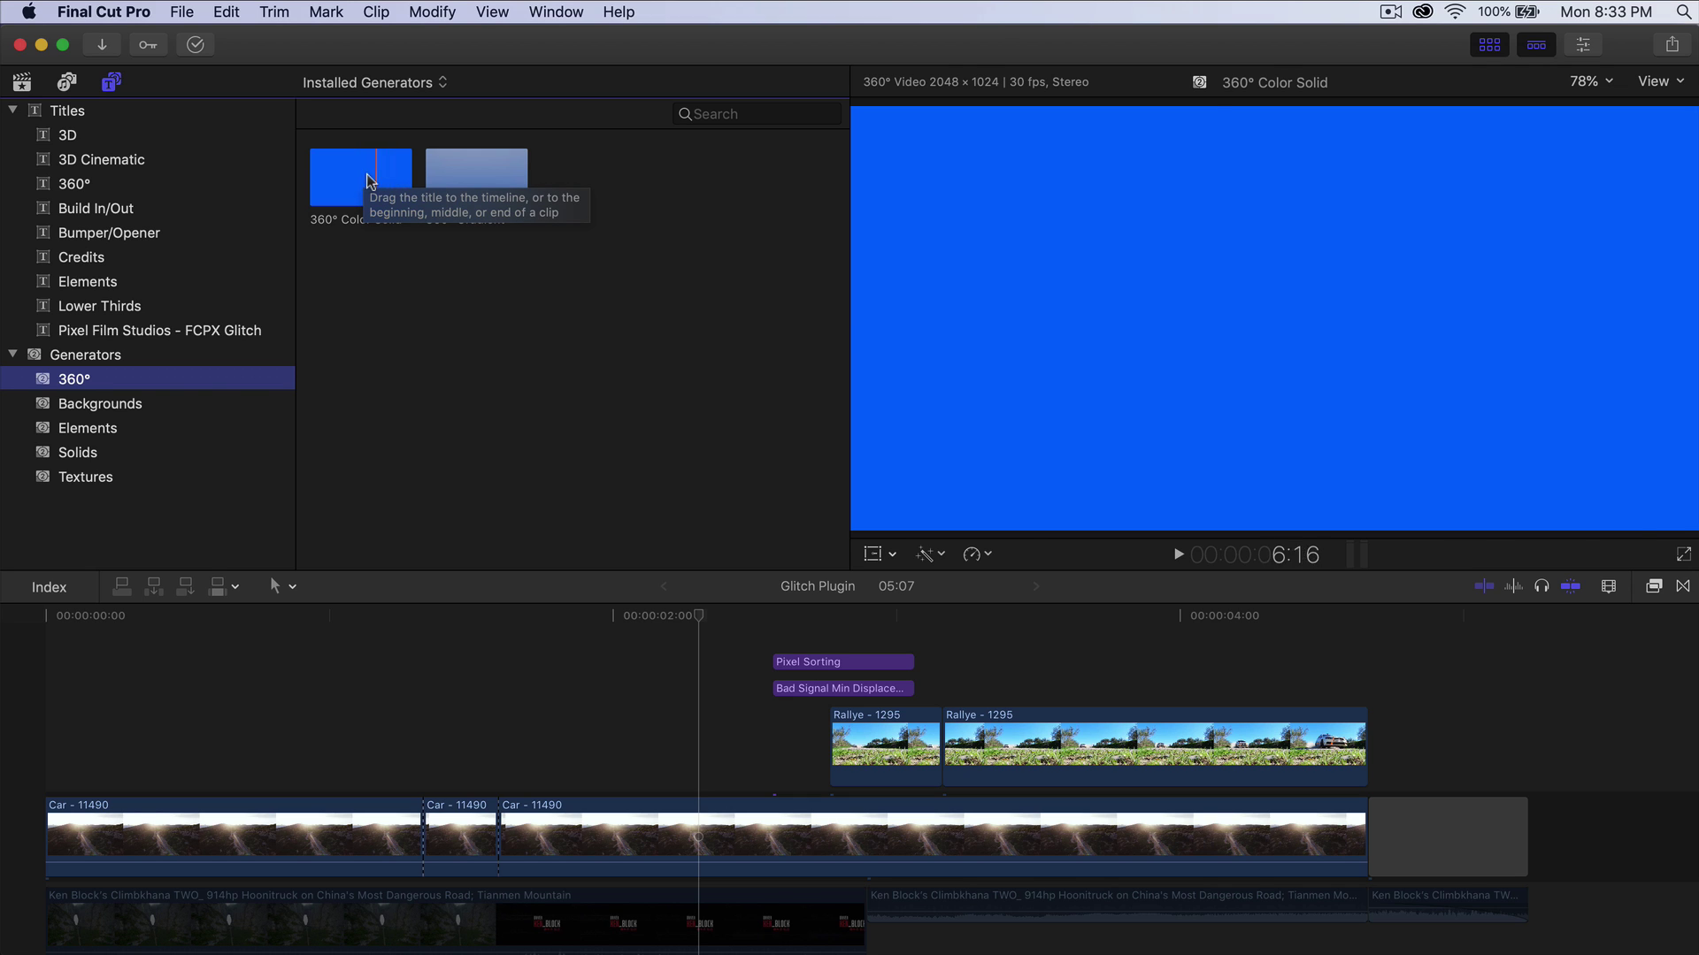
drag(368, 180, 333, 741)
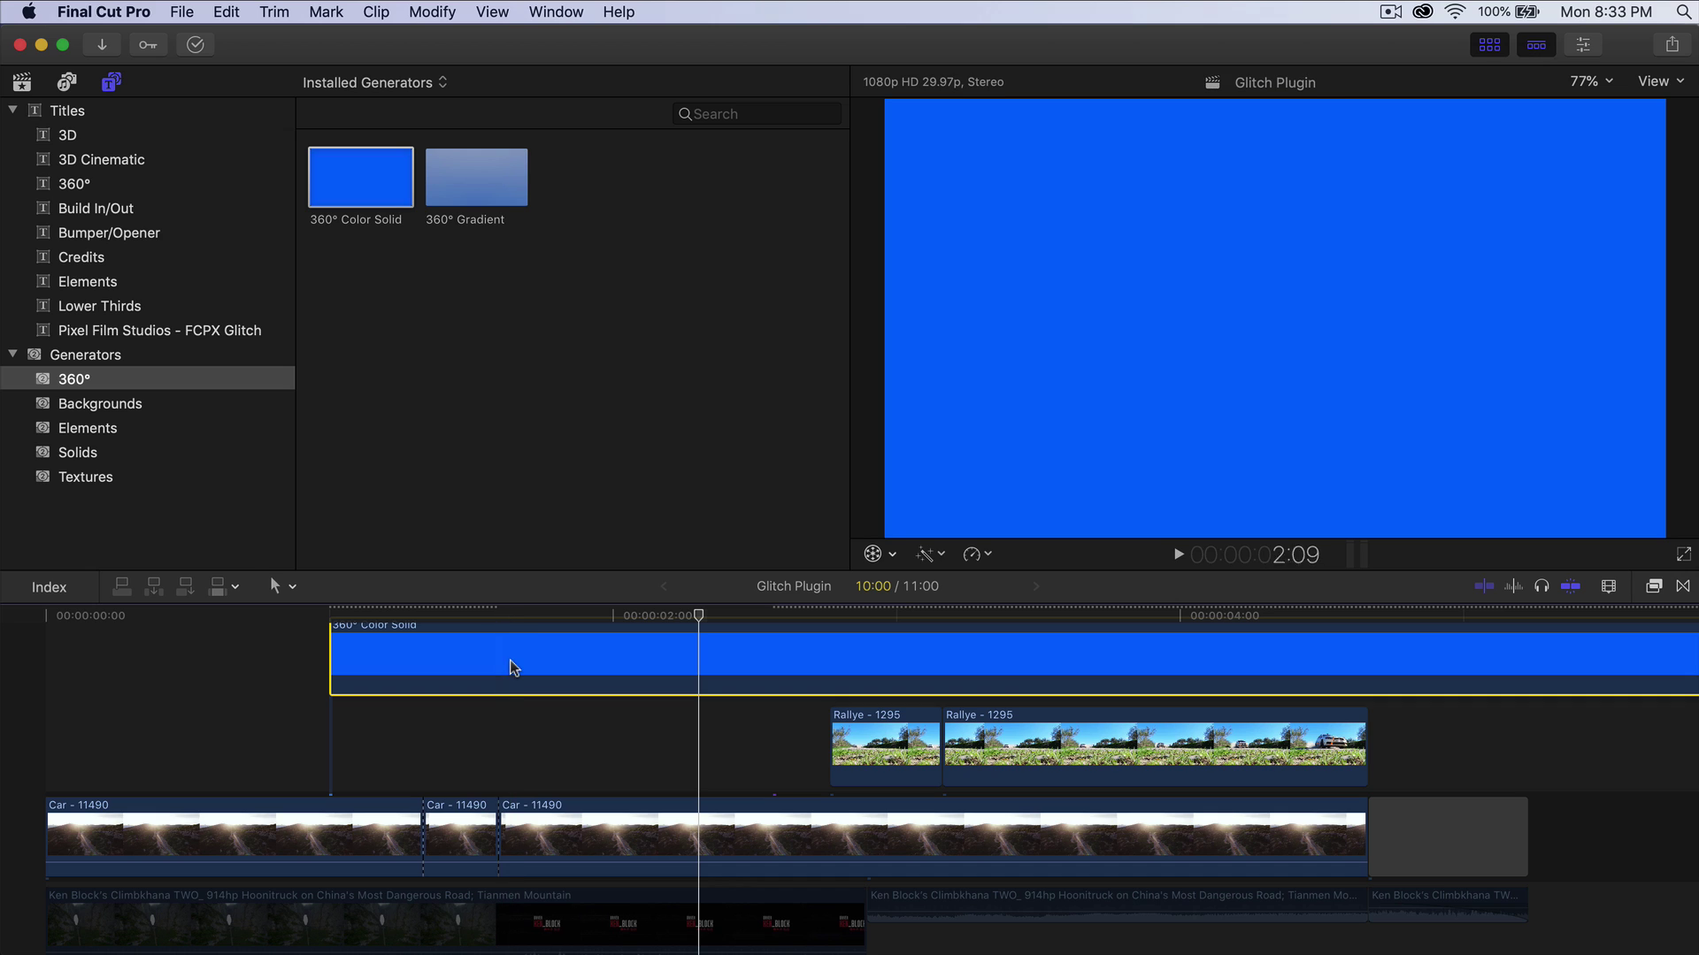
key(super+b)
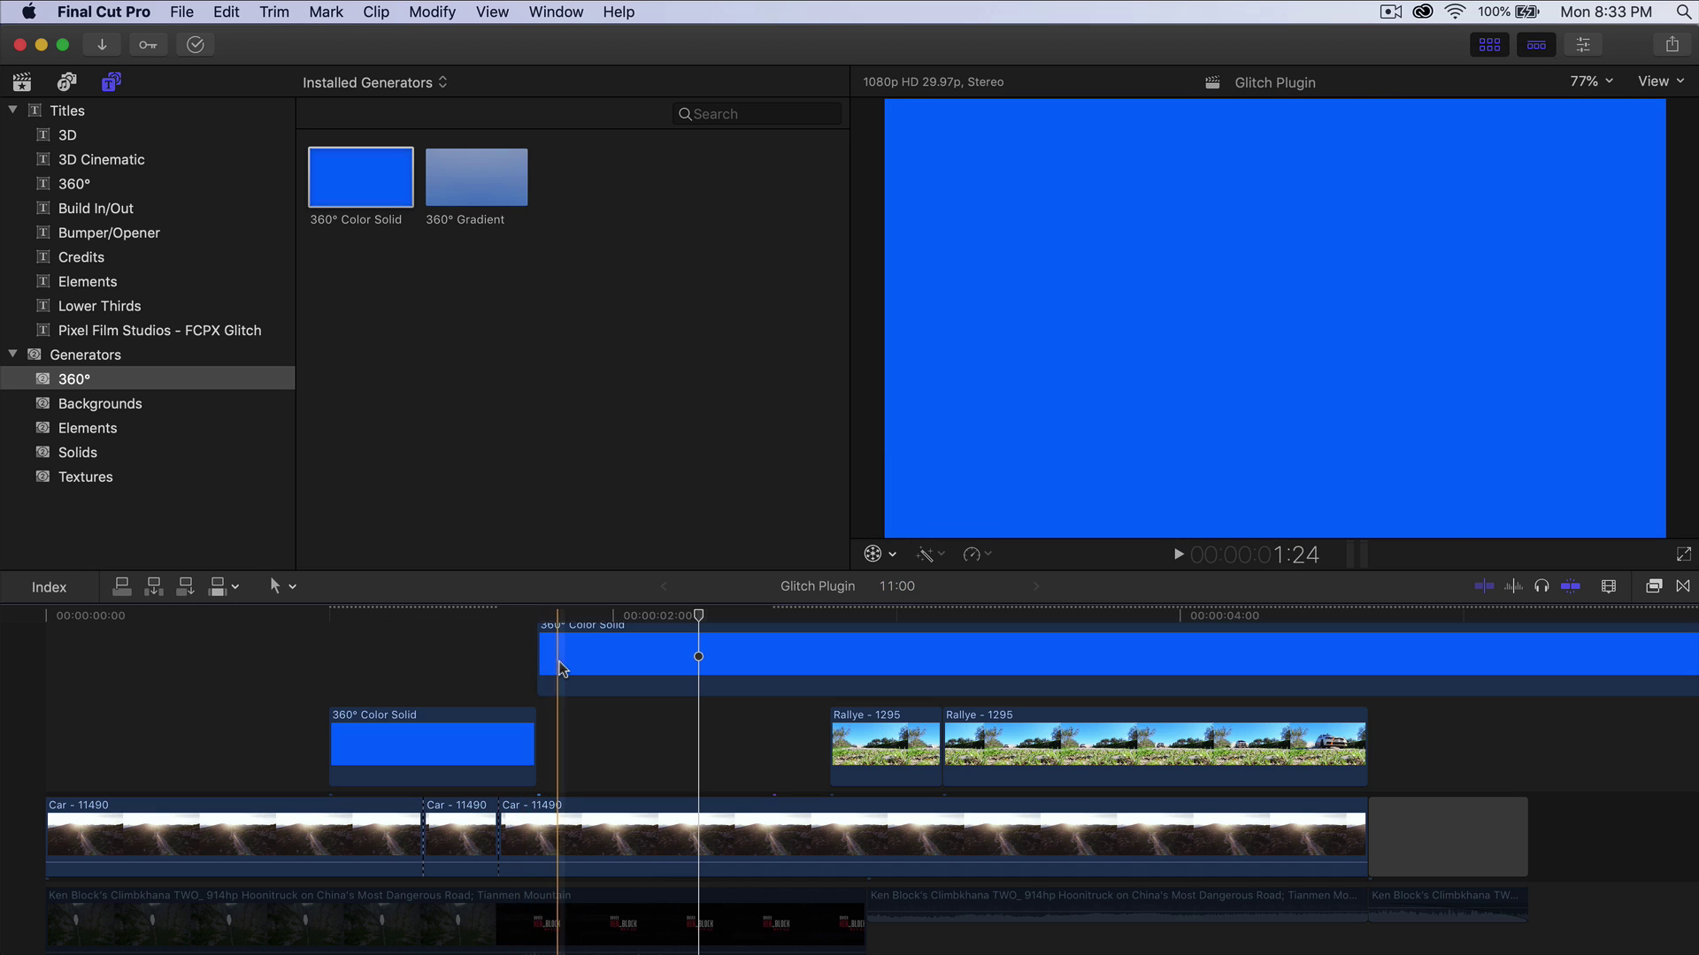
key(Delete)
key(space)
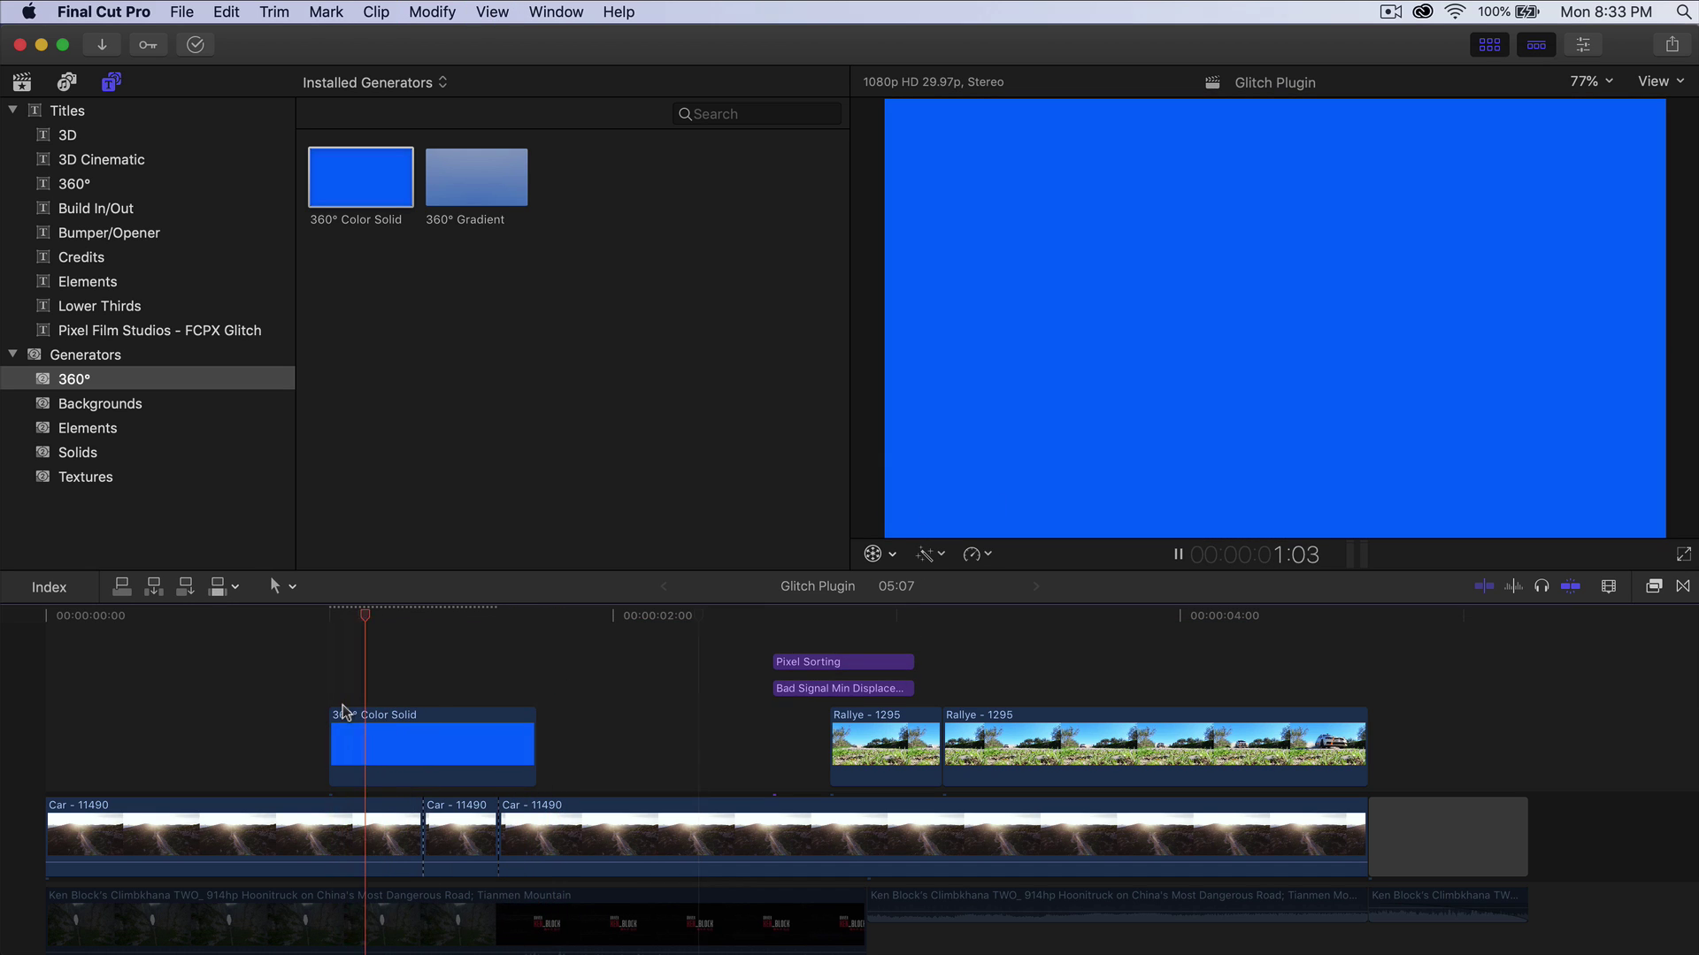
key(space)
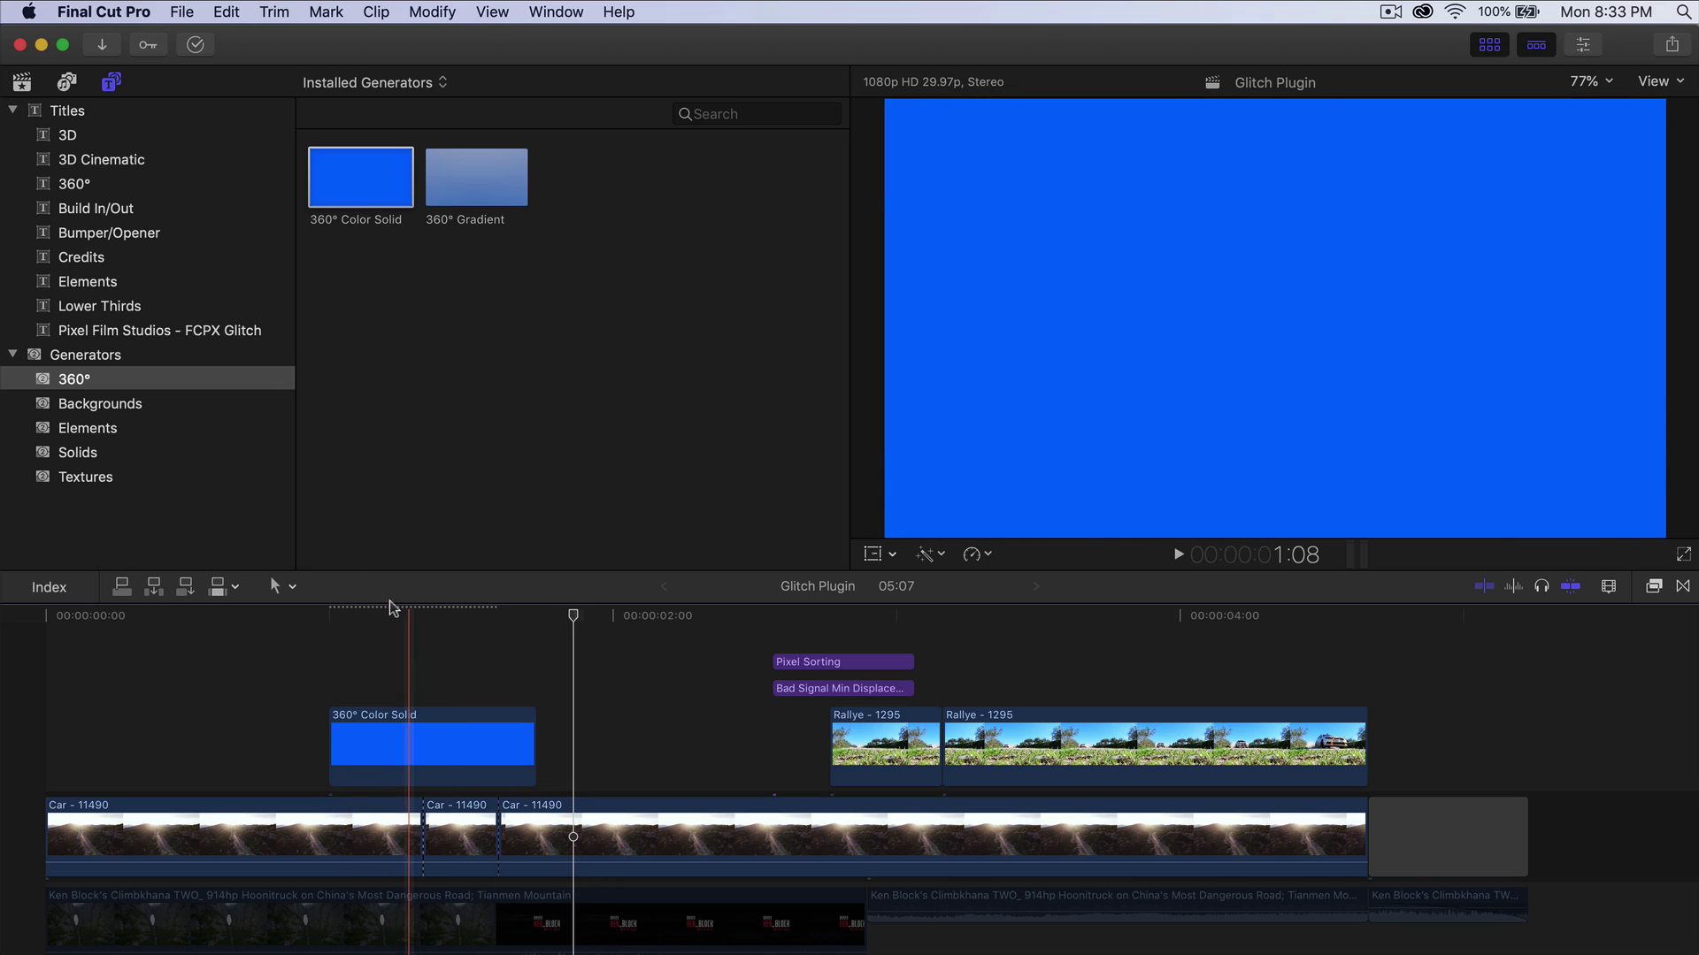
Browse all installed titles and place a Basic Title above the blue color solid, starting at 1:00.
click(124, 107)
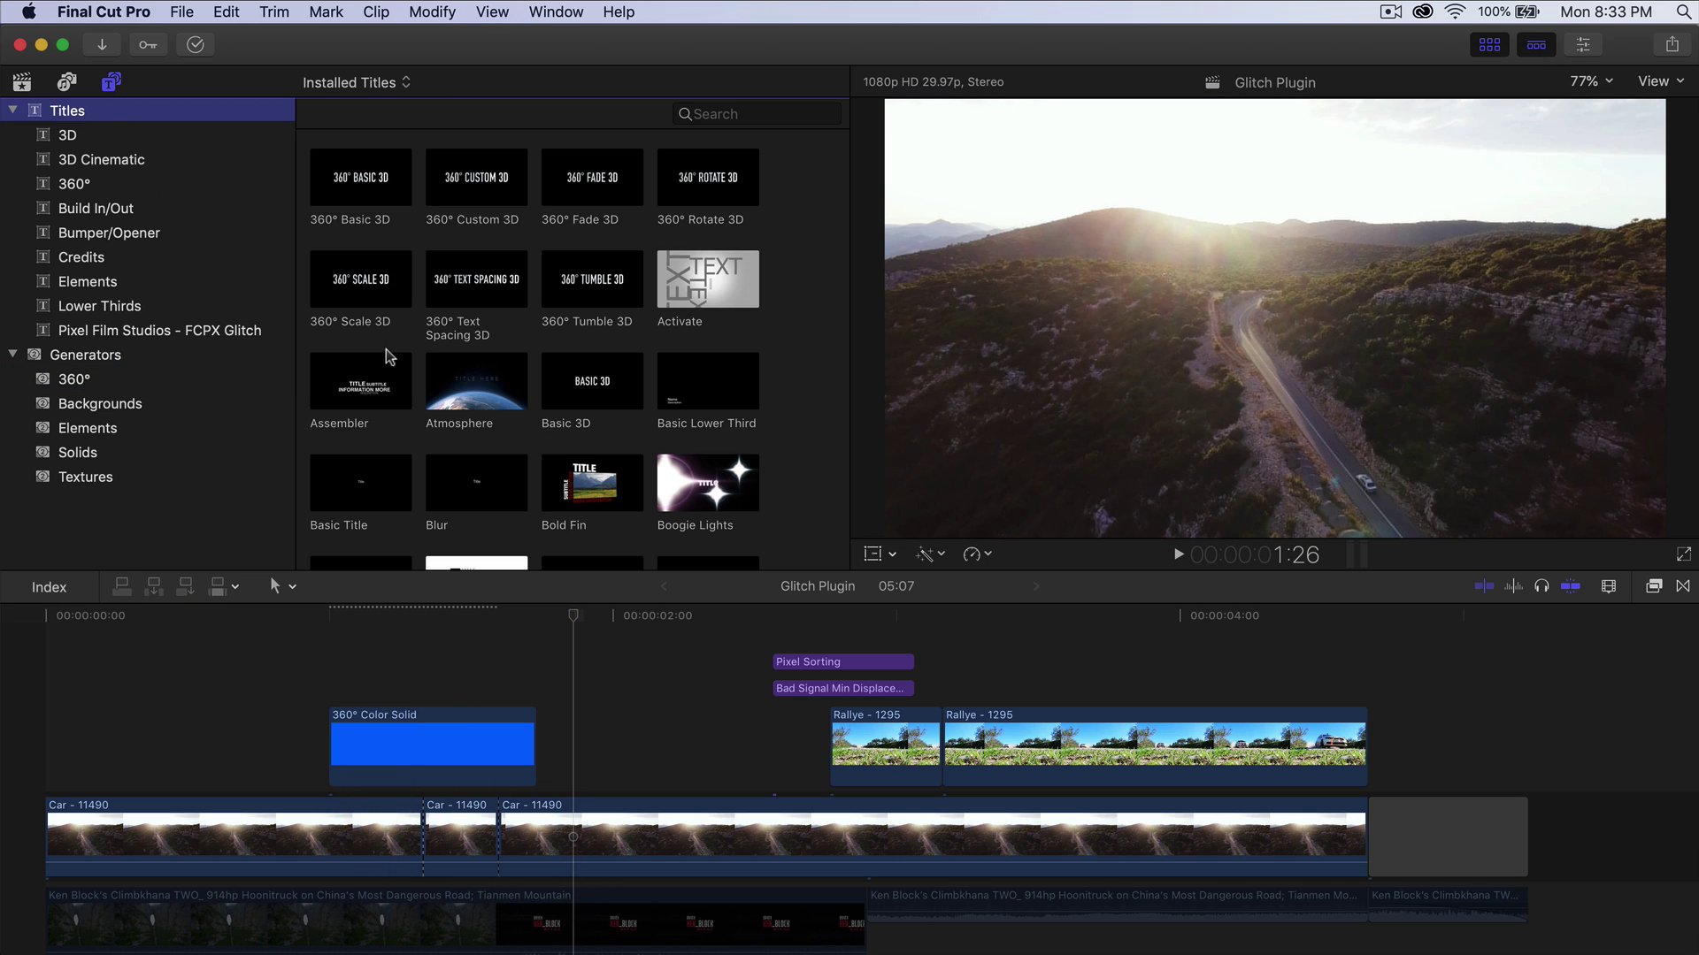
scroll(386, 358, down, 2)
scroll(386, 357, down, 2)
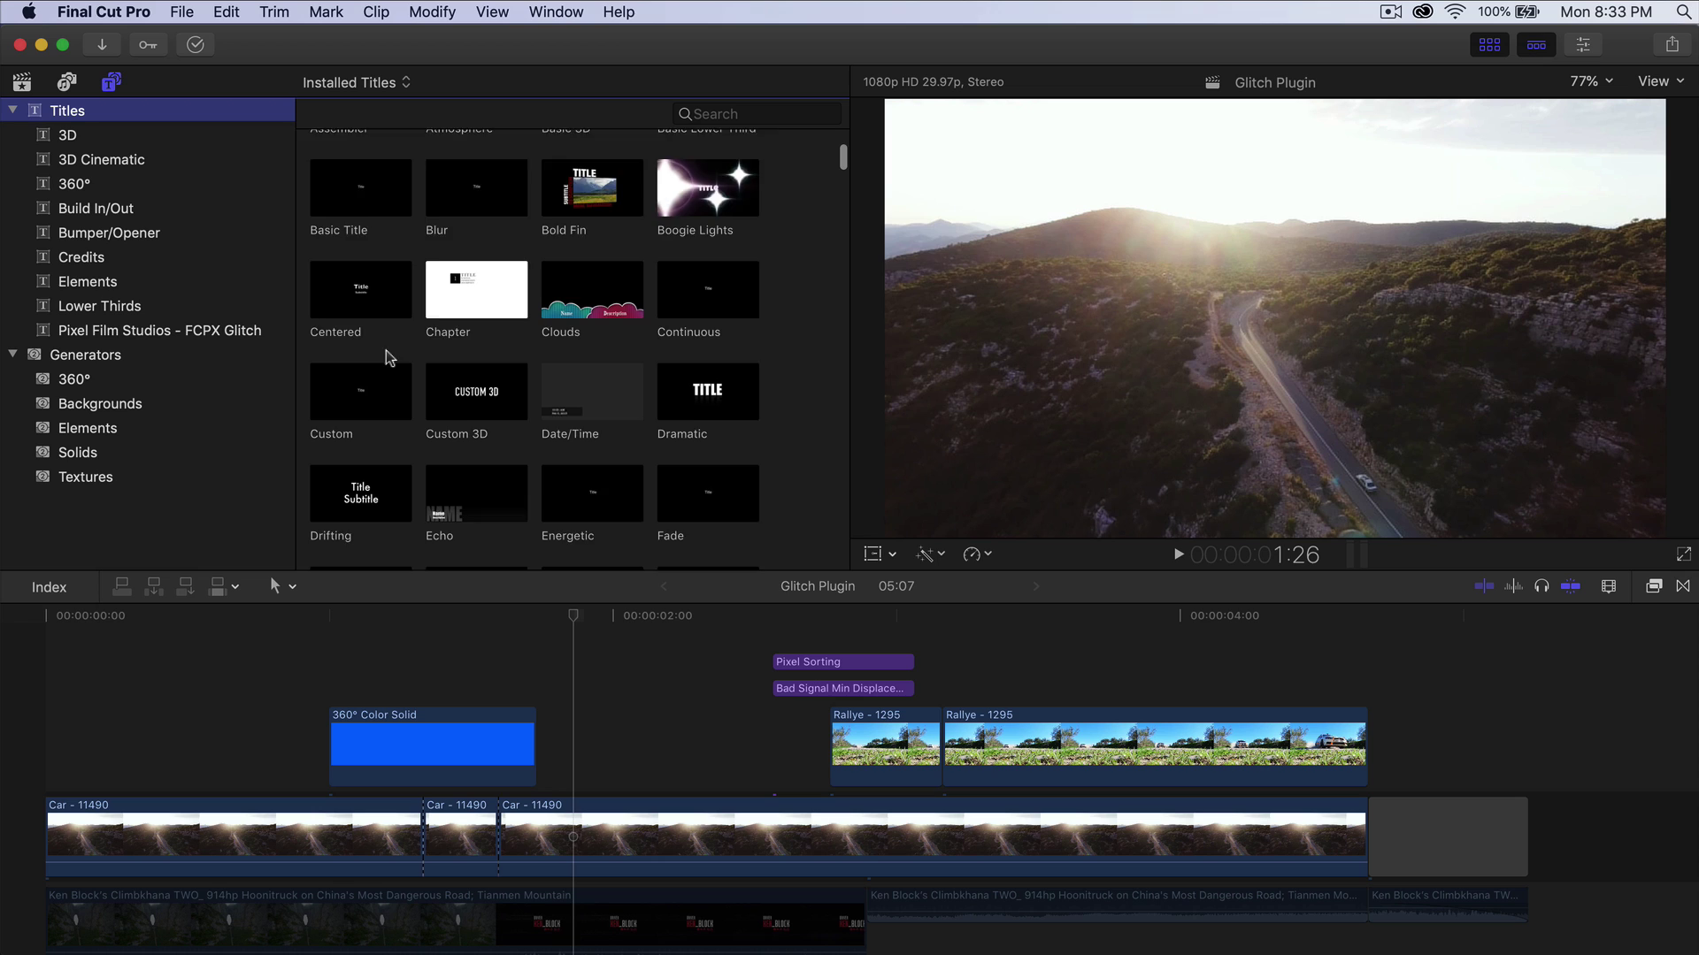
scroll(386, 357, down, 2)
scroll(386, 358, up, 6)
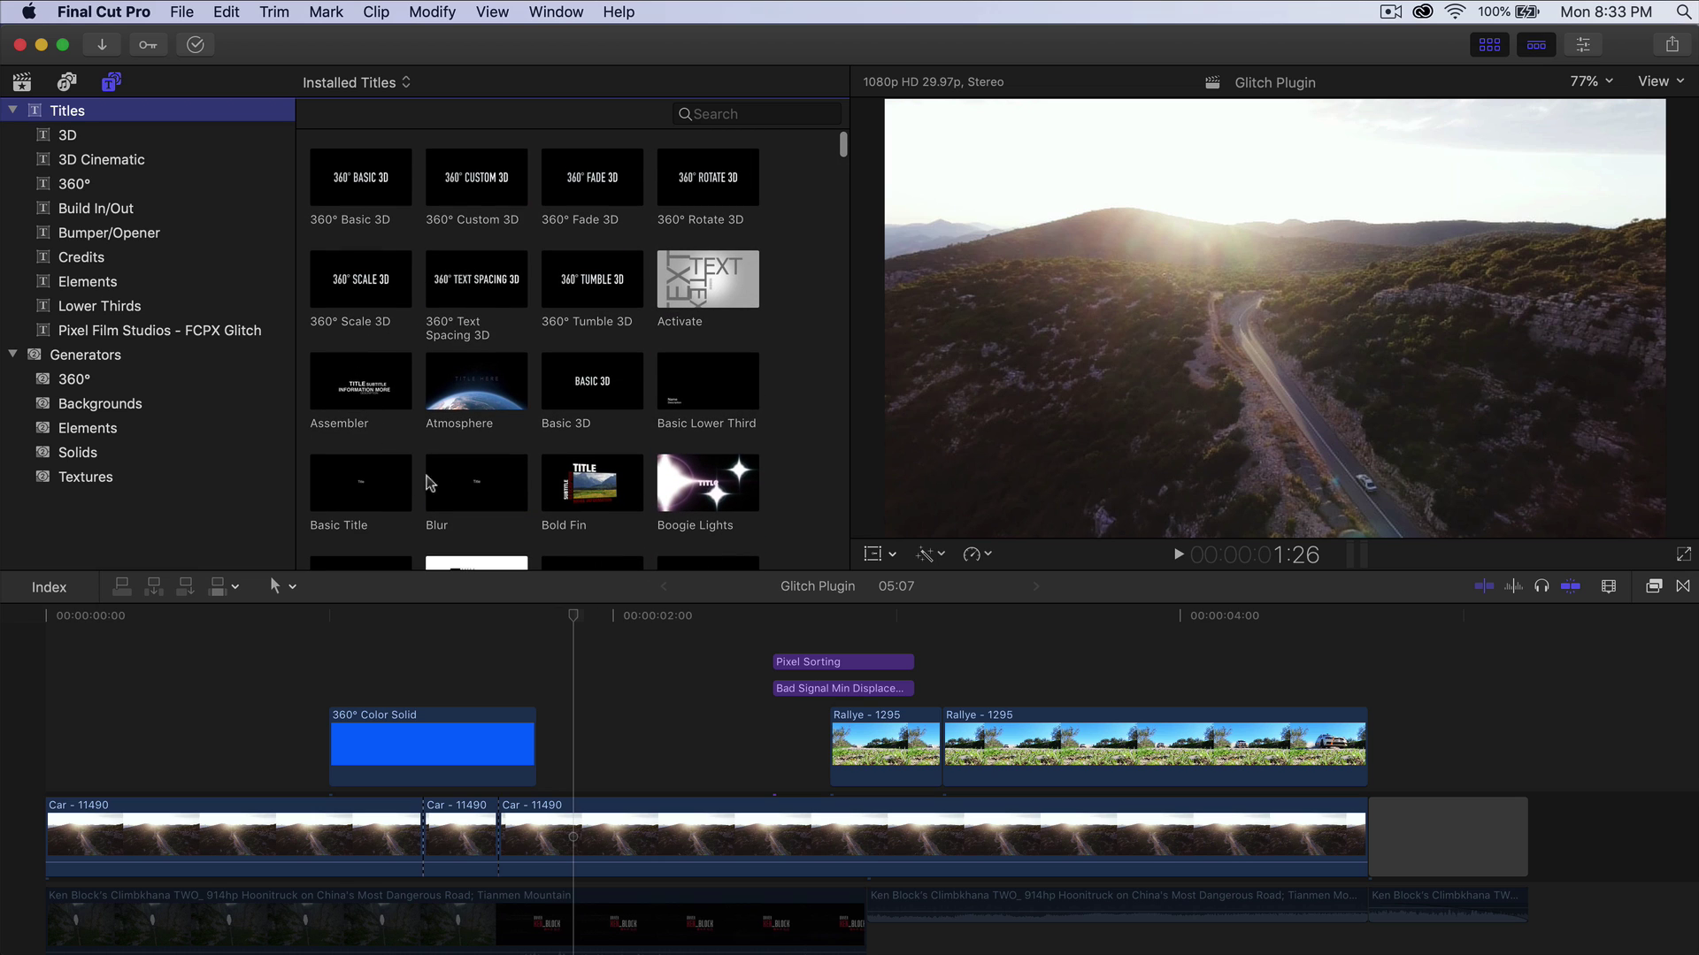
drag(359, 491, 345, 664)
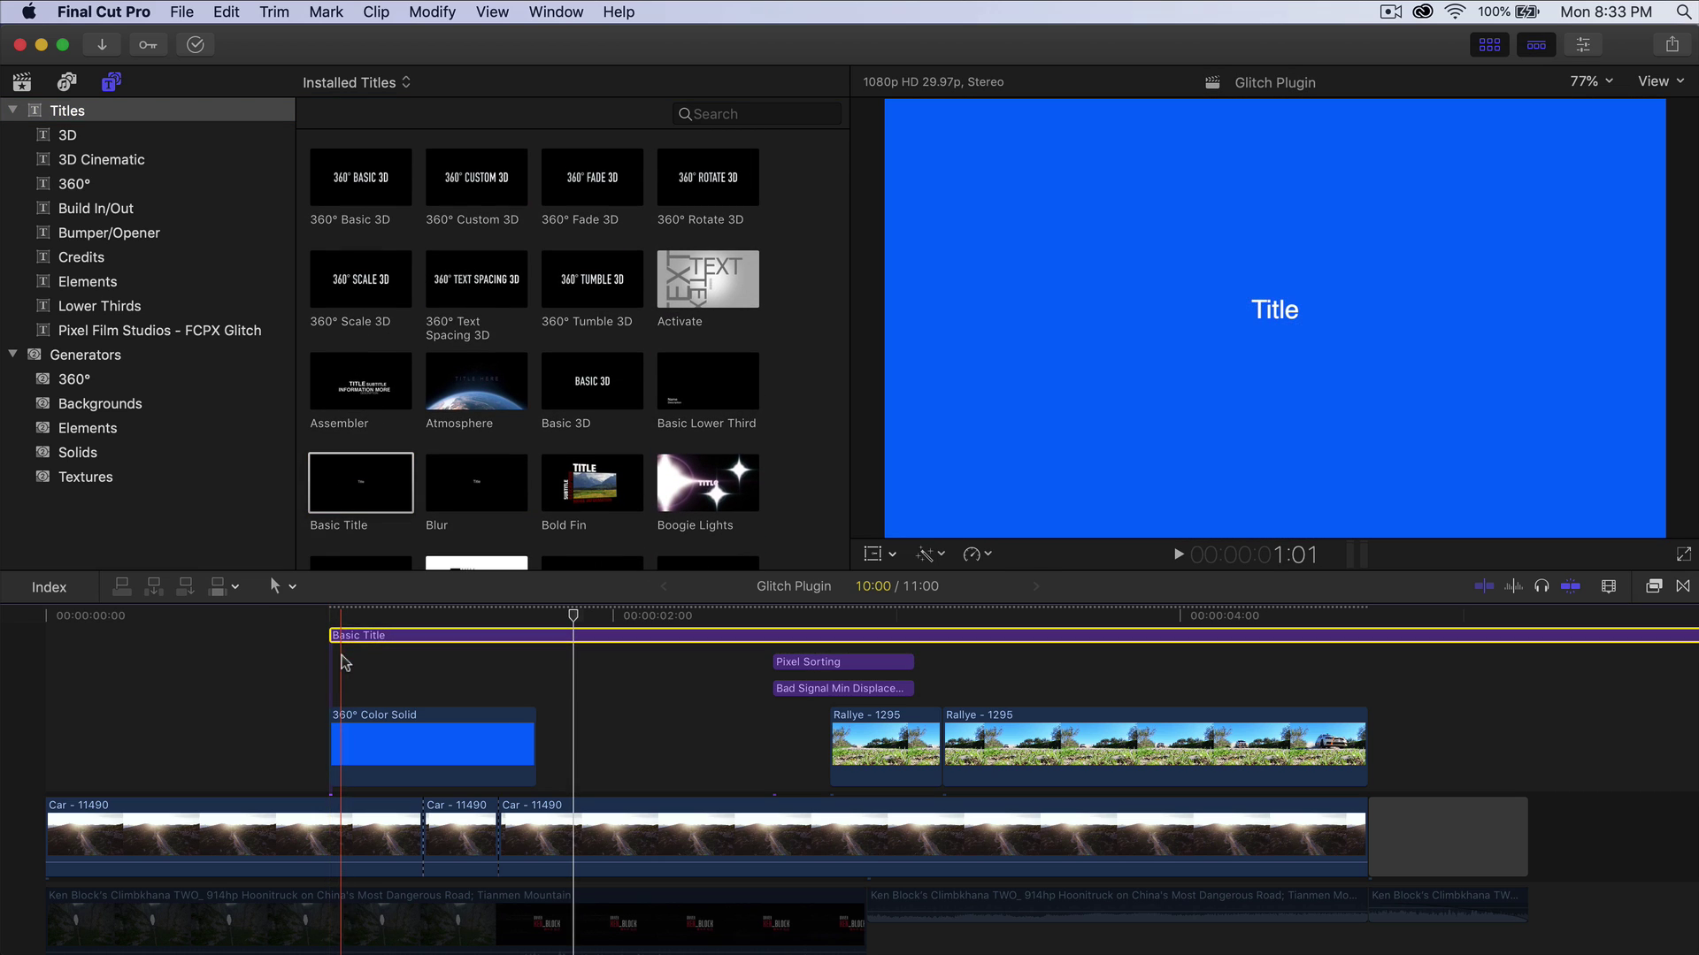
Cut the Basic Title at the end of the color solid and delete the excess part.
key(b)
click(537, 637)
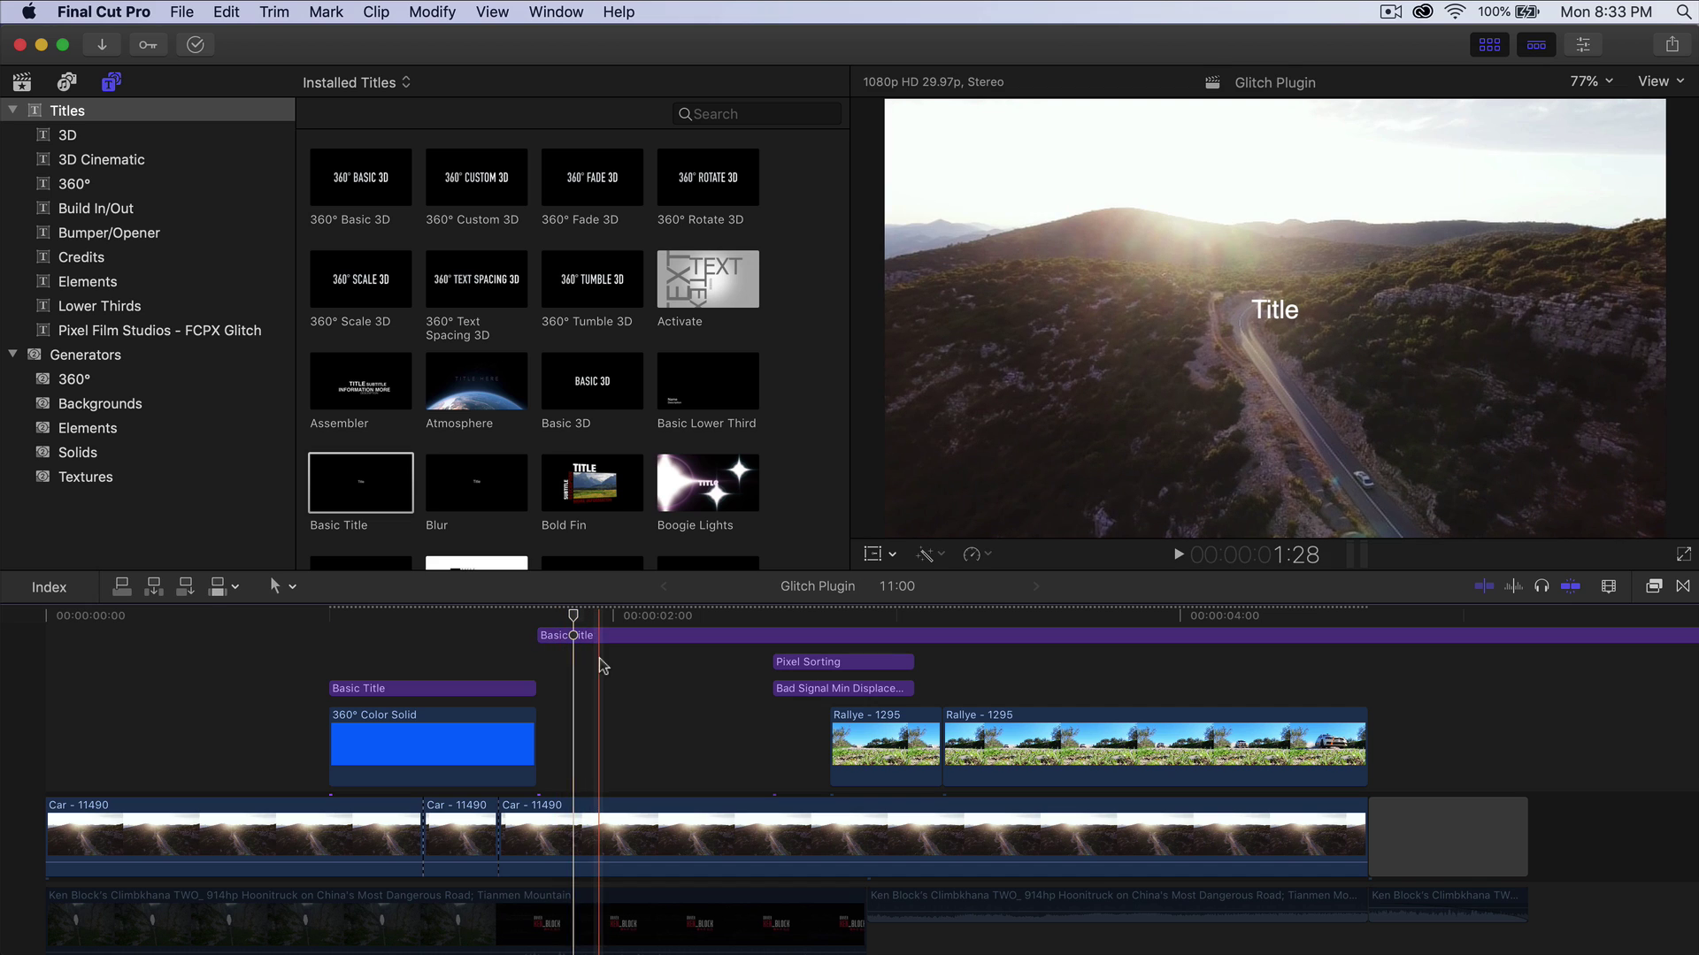
key(a)
click(598, 635)
key(Delete)
Change the text of the Basic Title above the blue color solid to GLITCH.
click(423, 689)
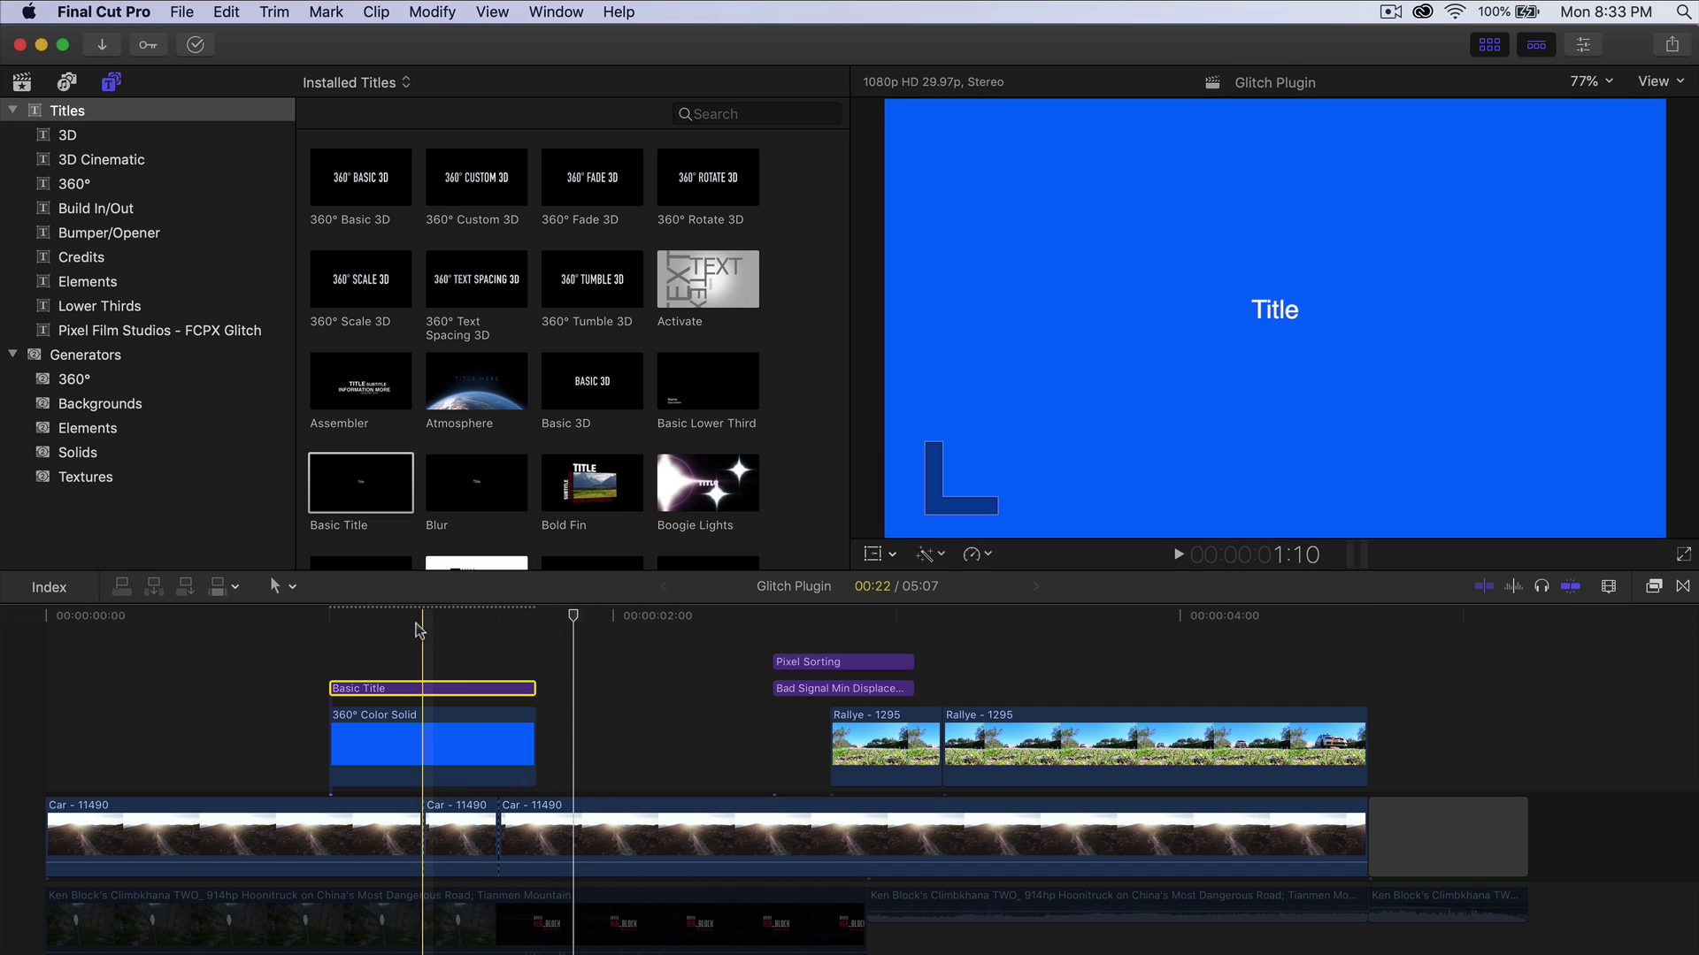
click(1579, 45)
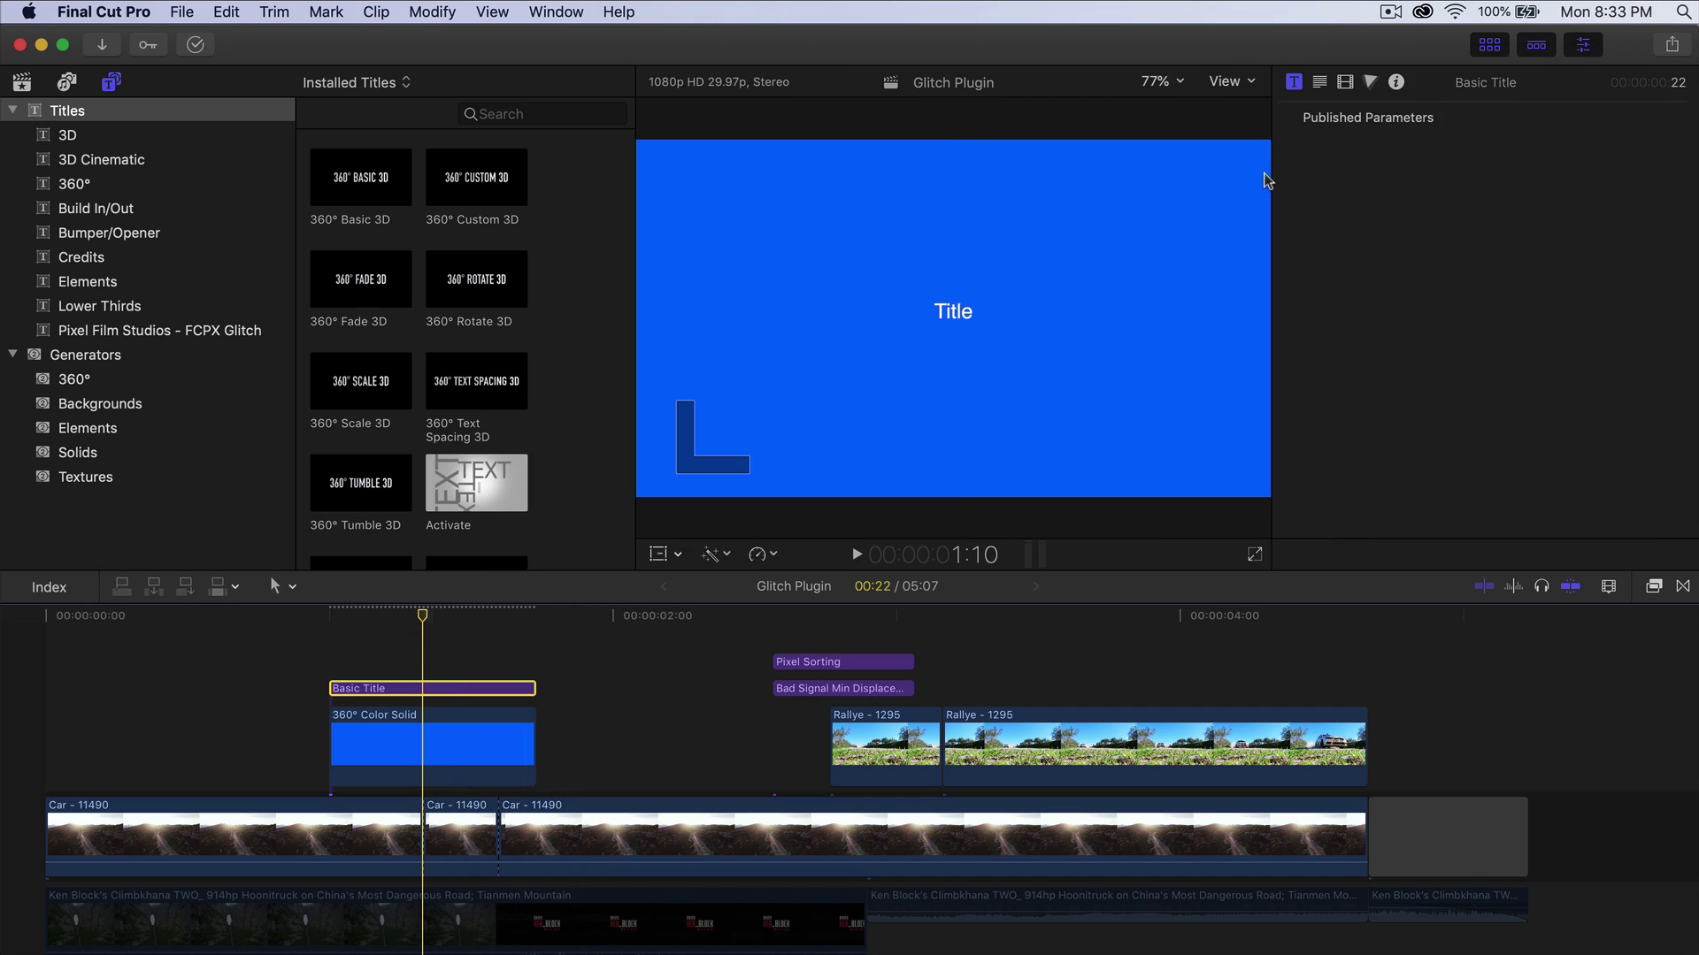
click(1320, 82)
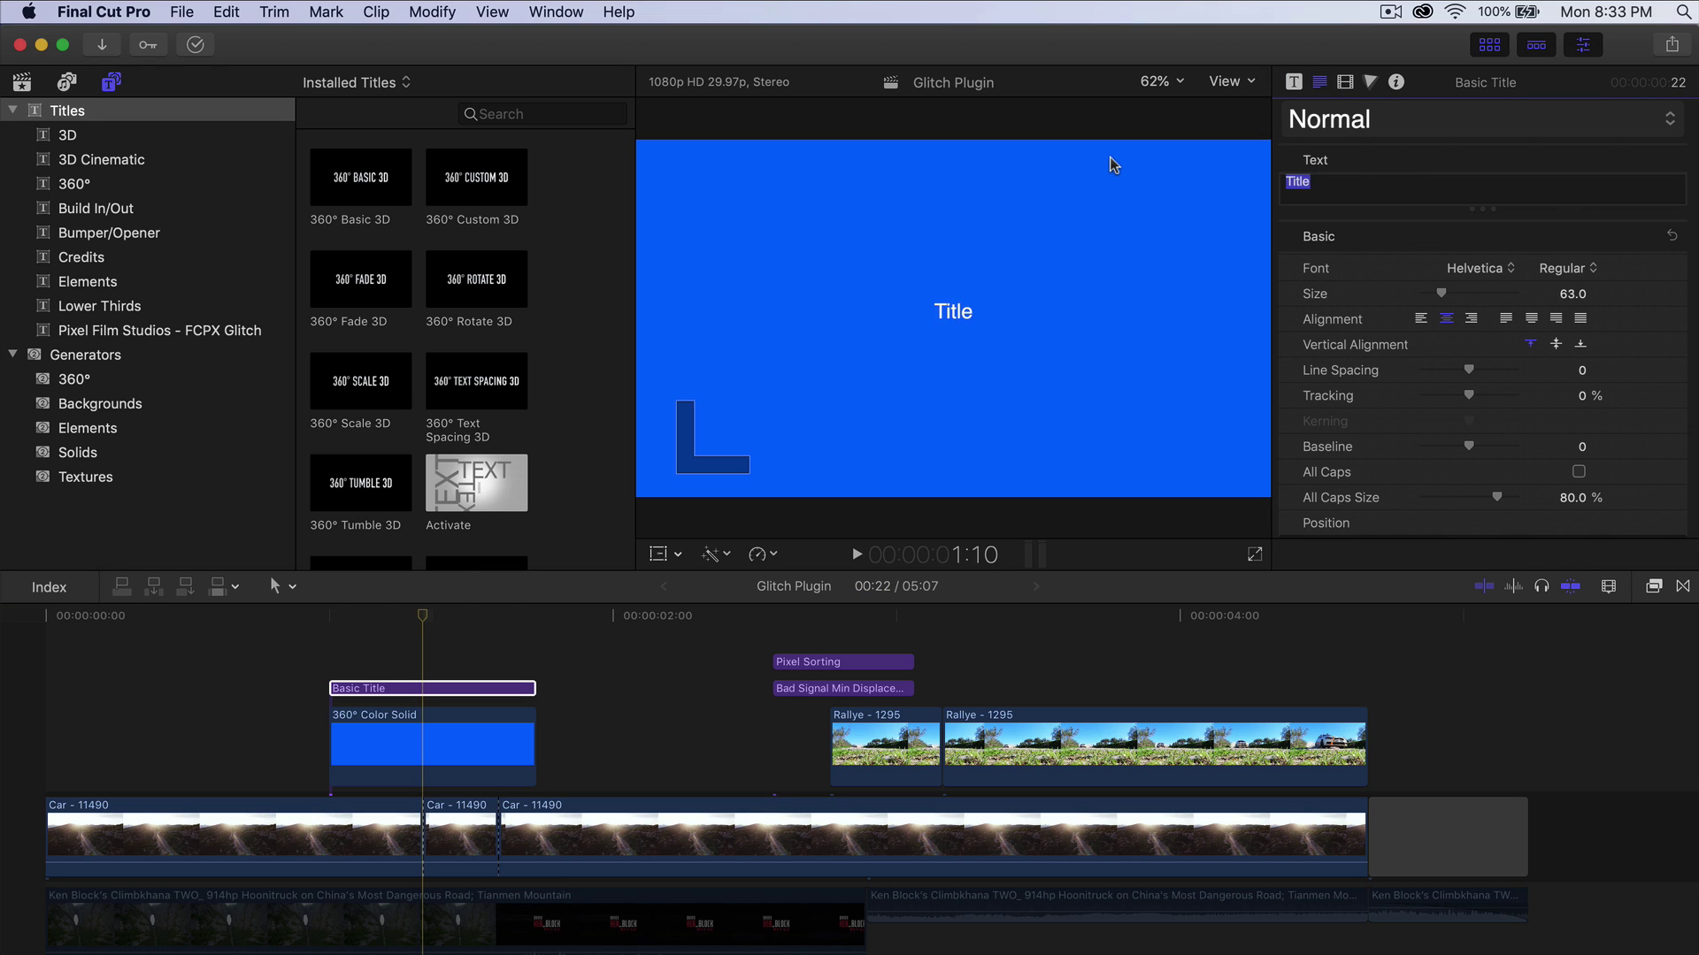
text(GLITCH)
Set the GLITCH title's font to Evogria and its size to 169.
key(super+a)
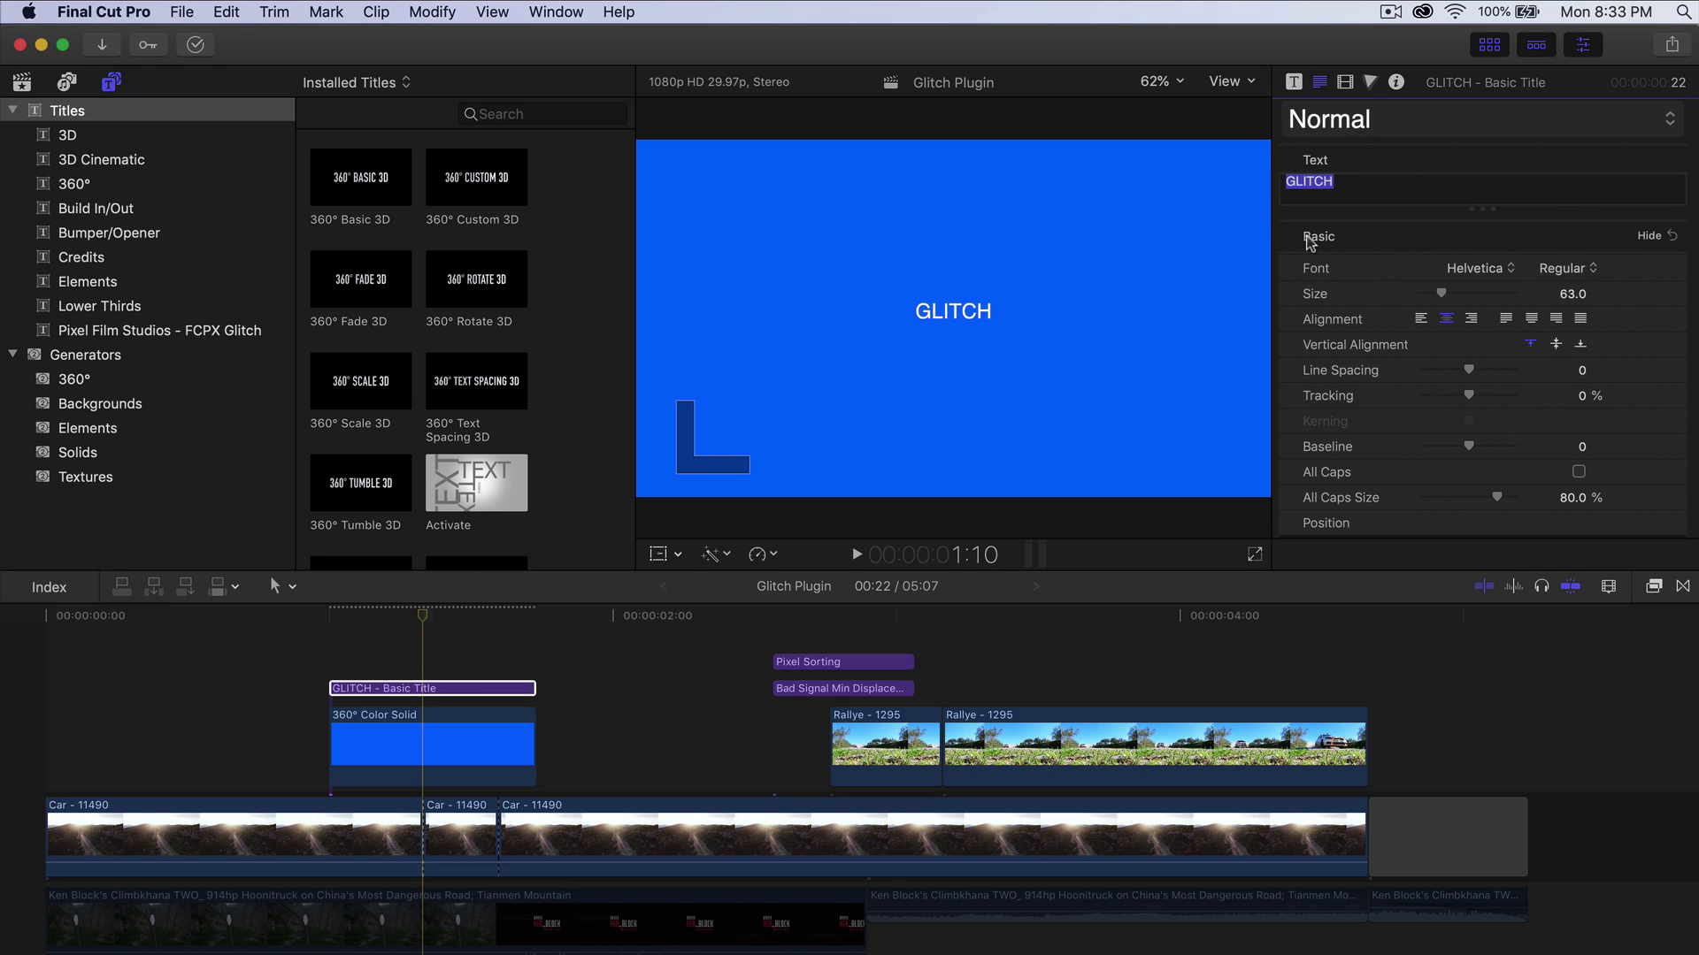
click(1475, 276)
scroll(1492, 252, up, 15)
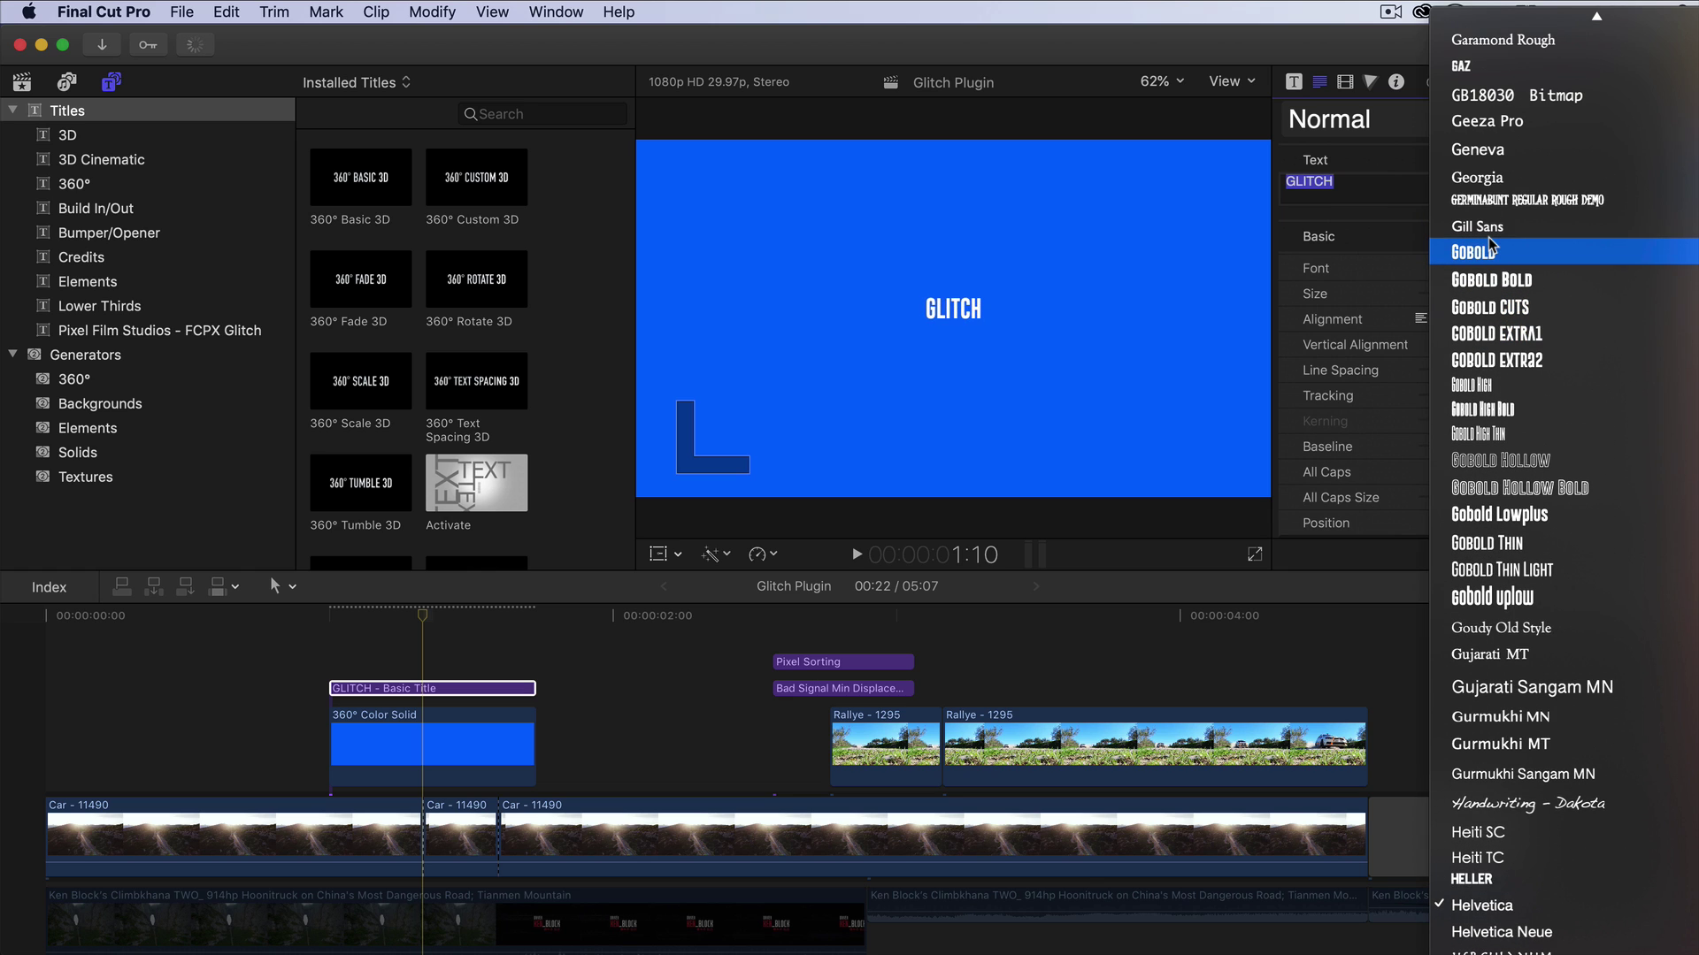
scroll(1492, 252, up, 10)
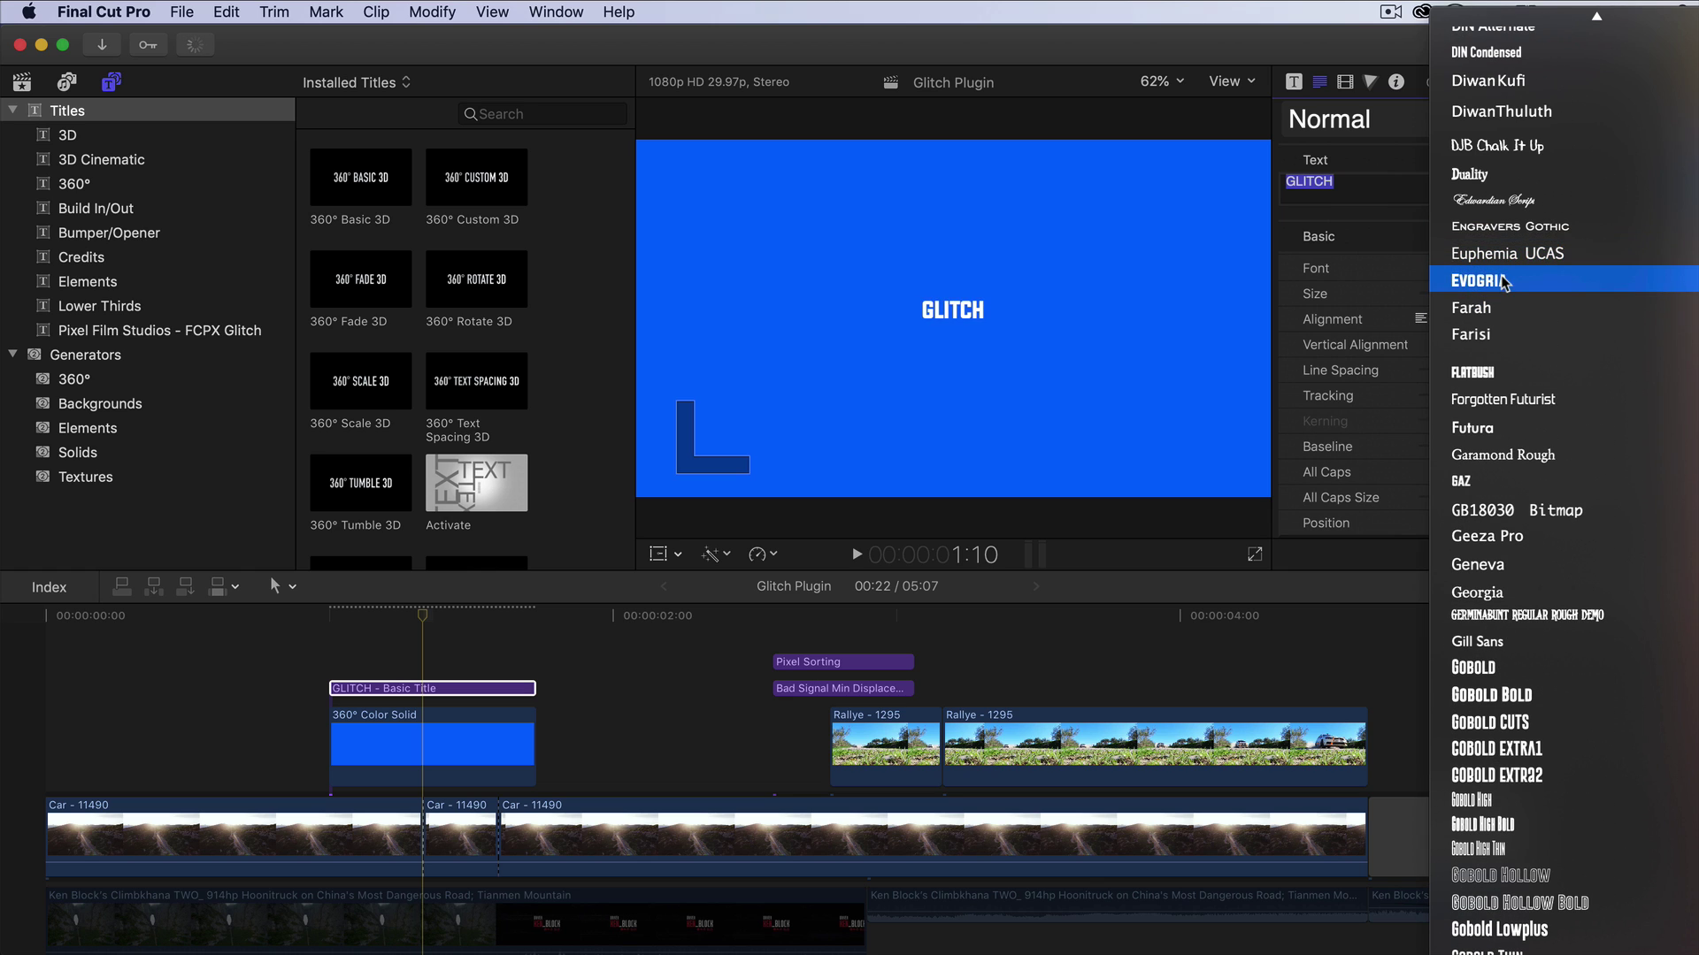
click(1342, 278)
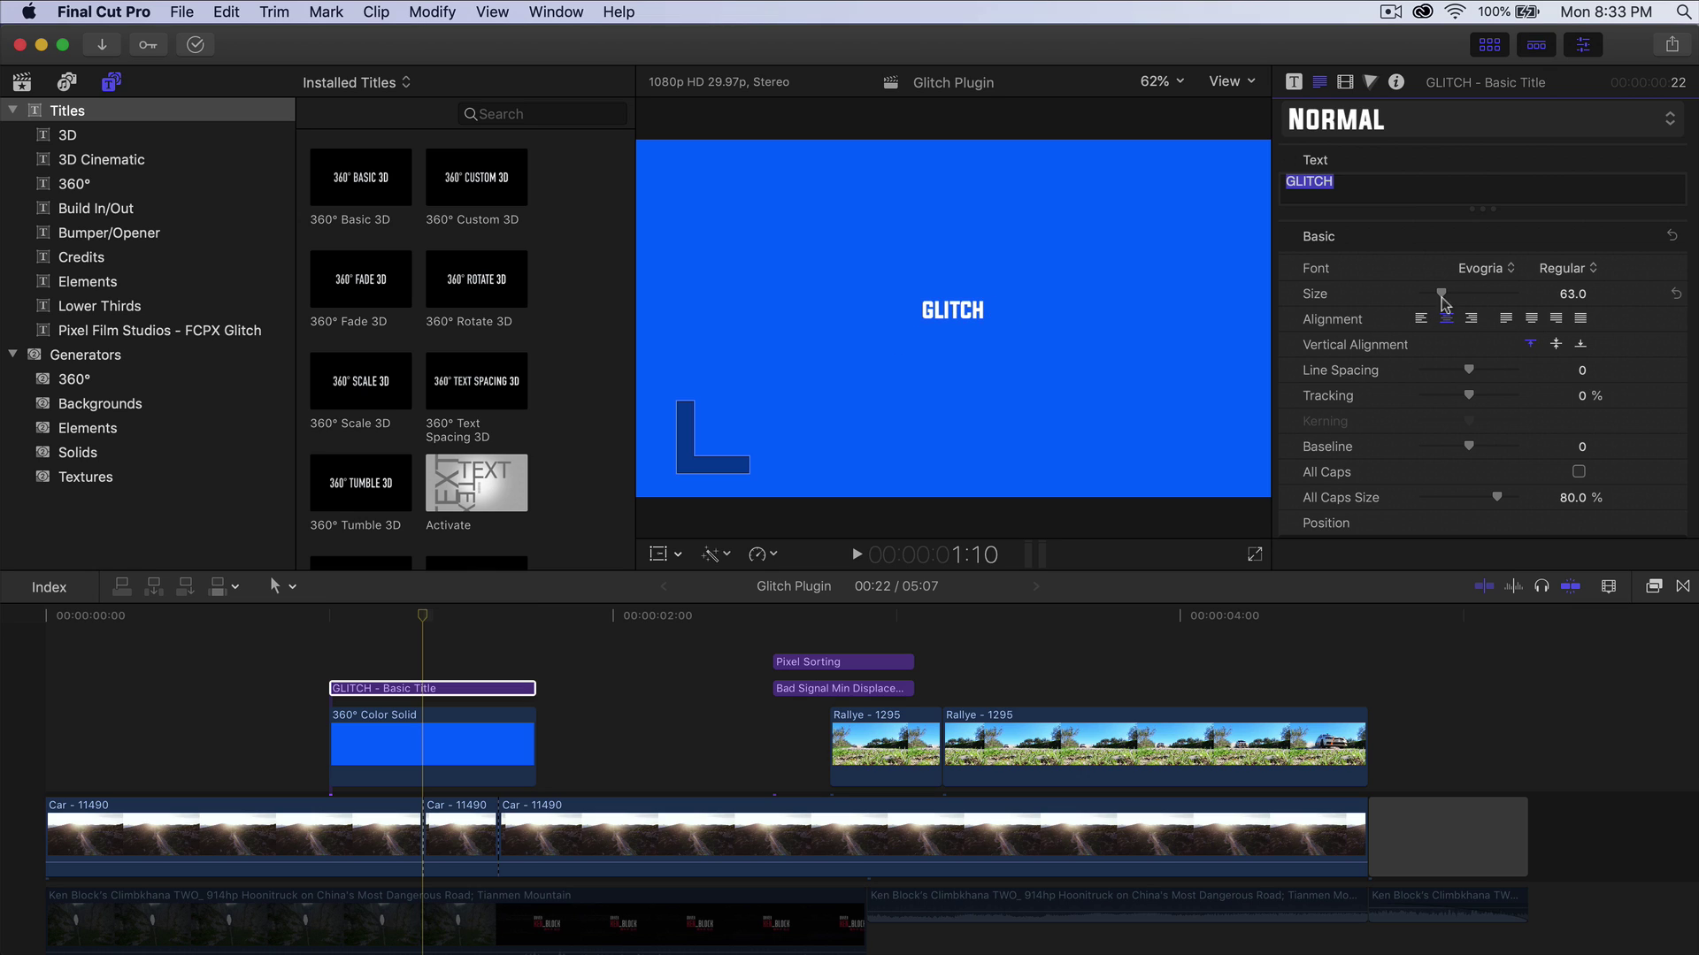
drag(1448, 300, 1486, 298)
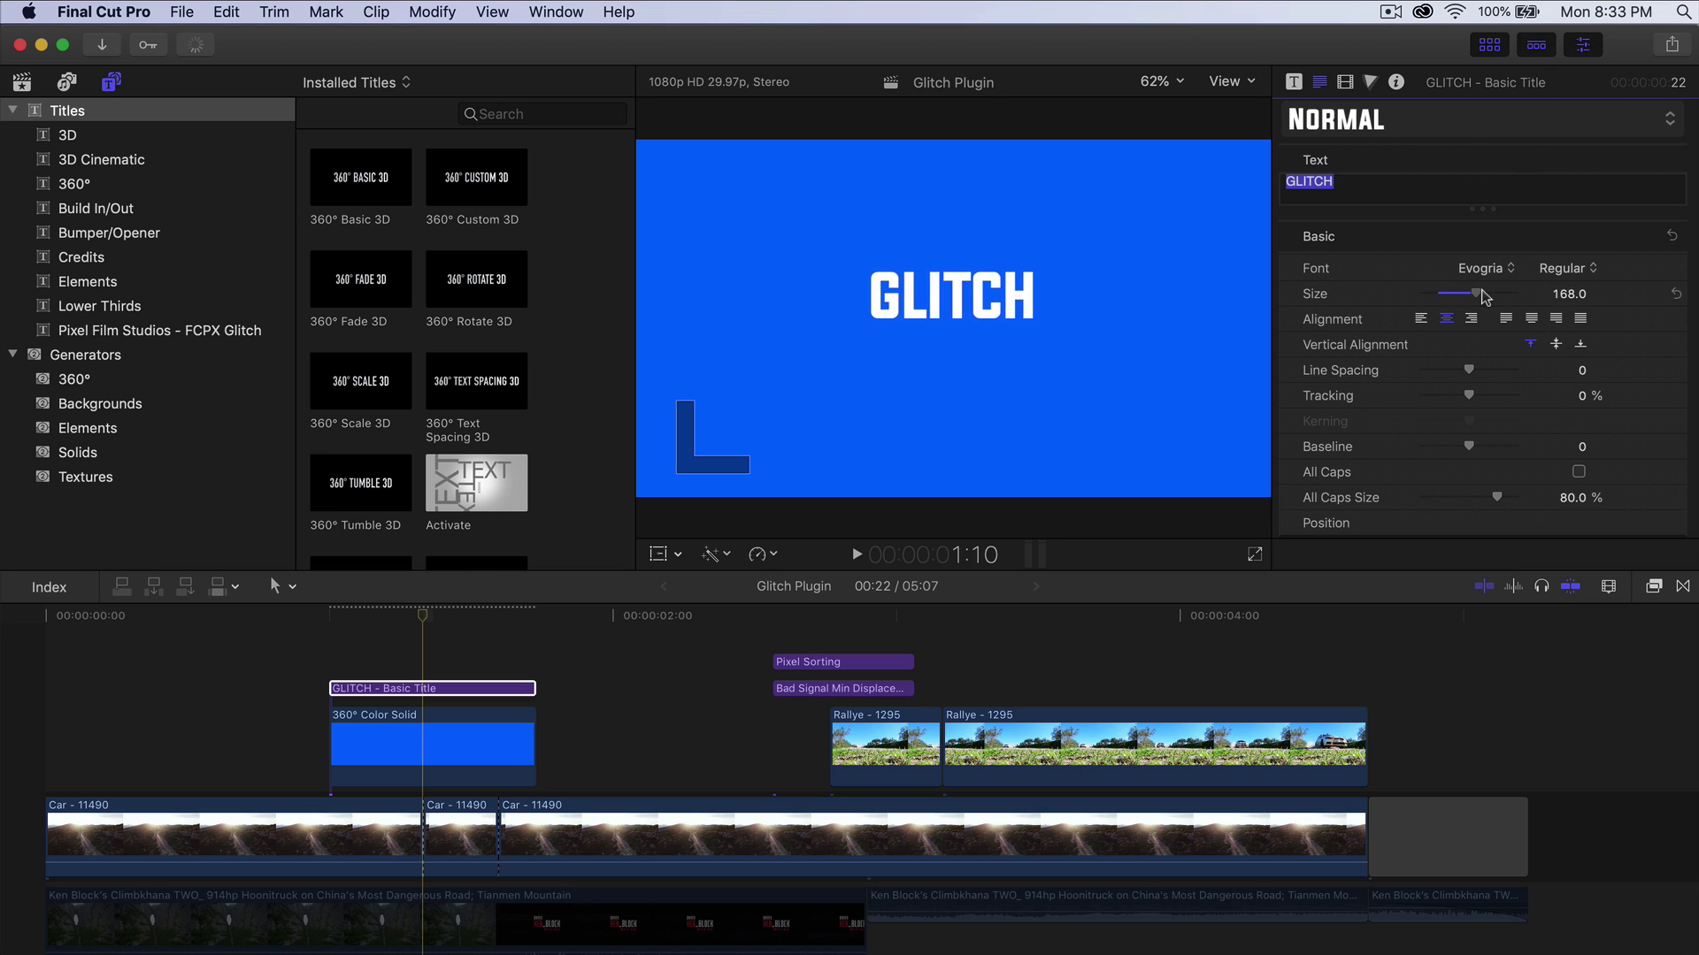
Change the 360° Color Solid beneath the title from blue to black.
click(433, 747)
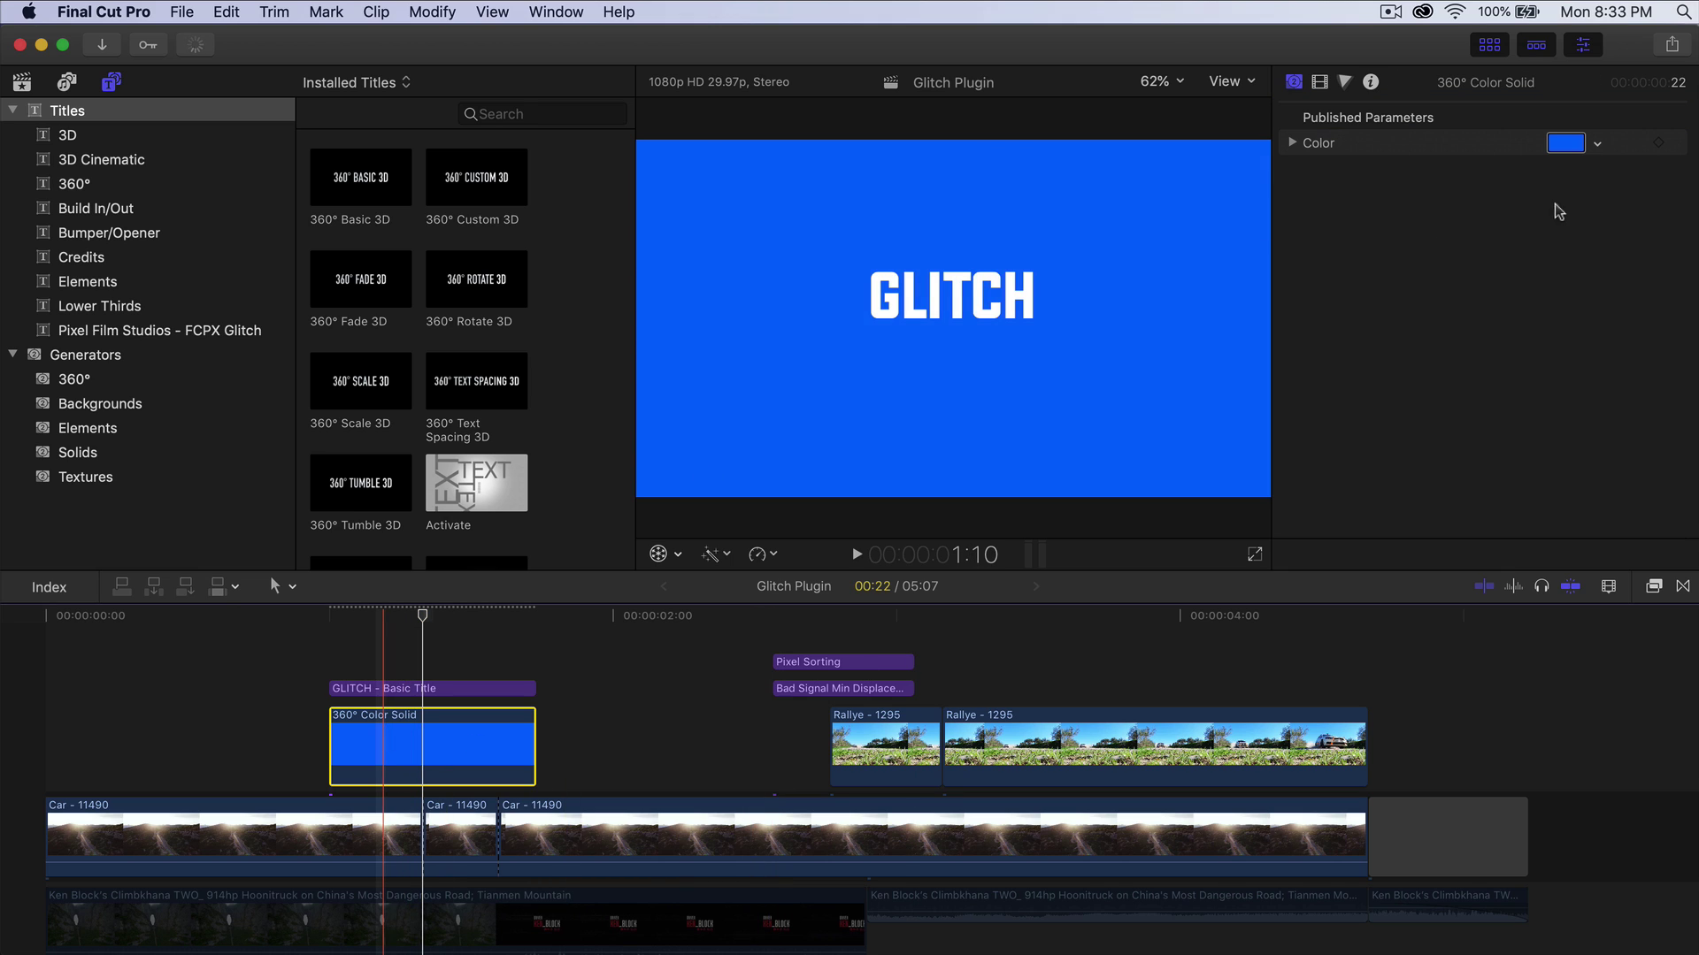
click(1565, 143)
click(1331, 443)
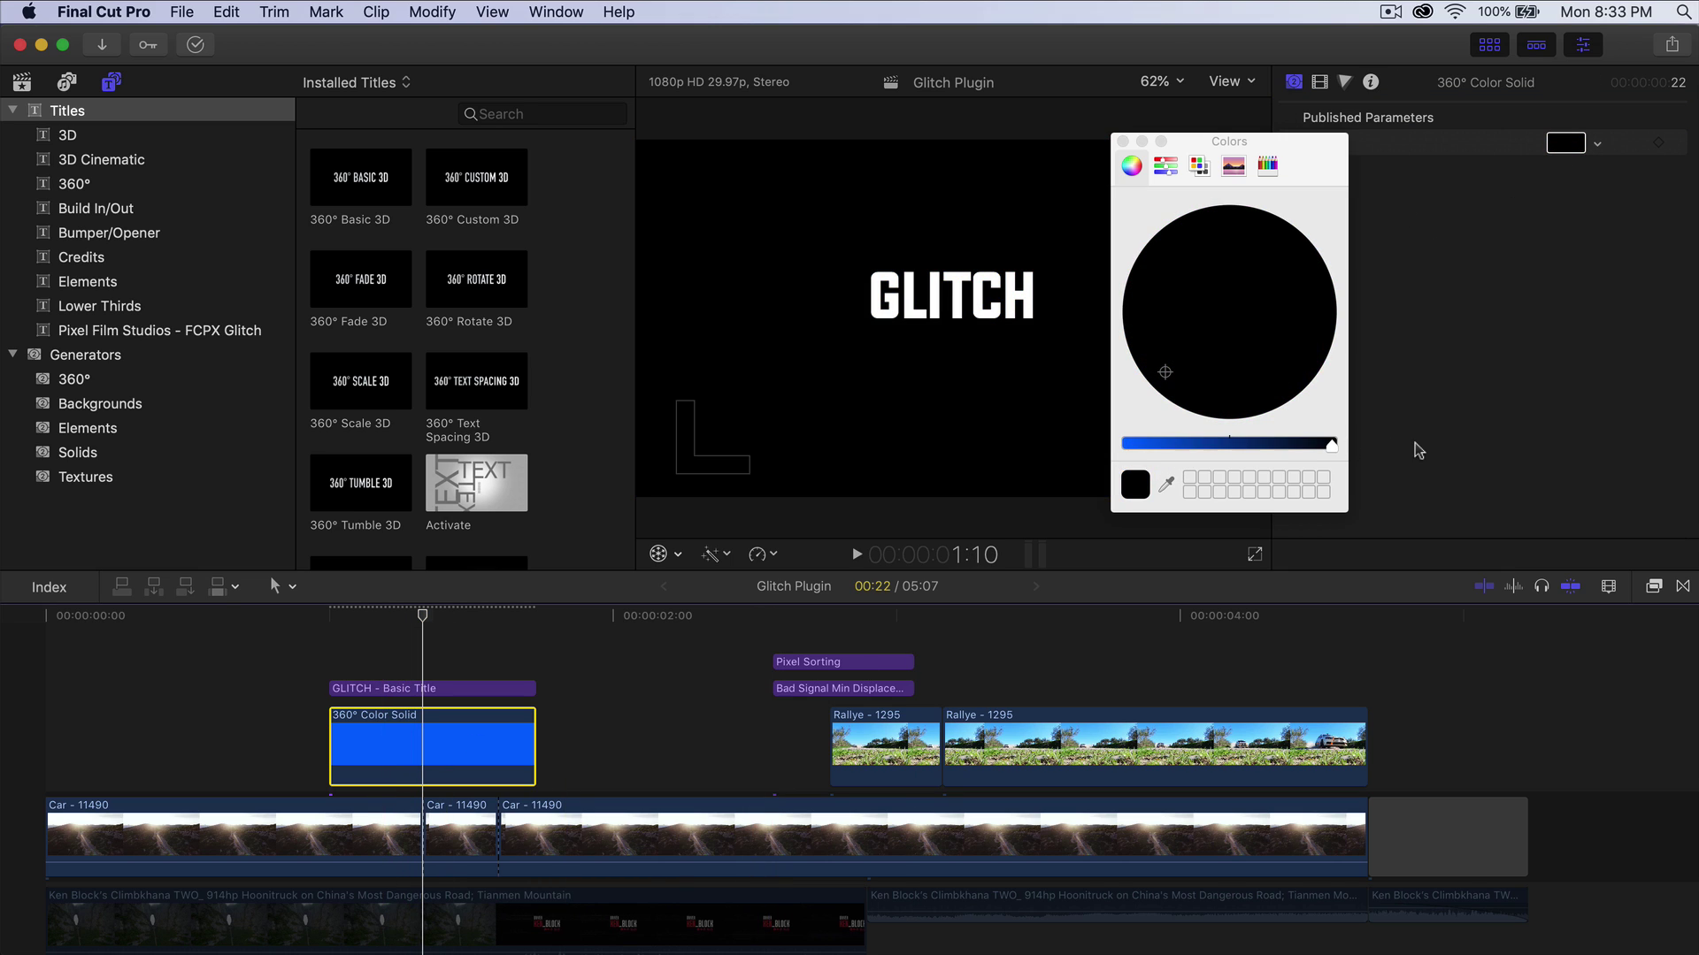
click(1121, 142)
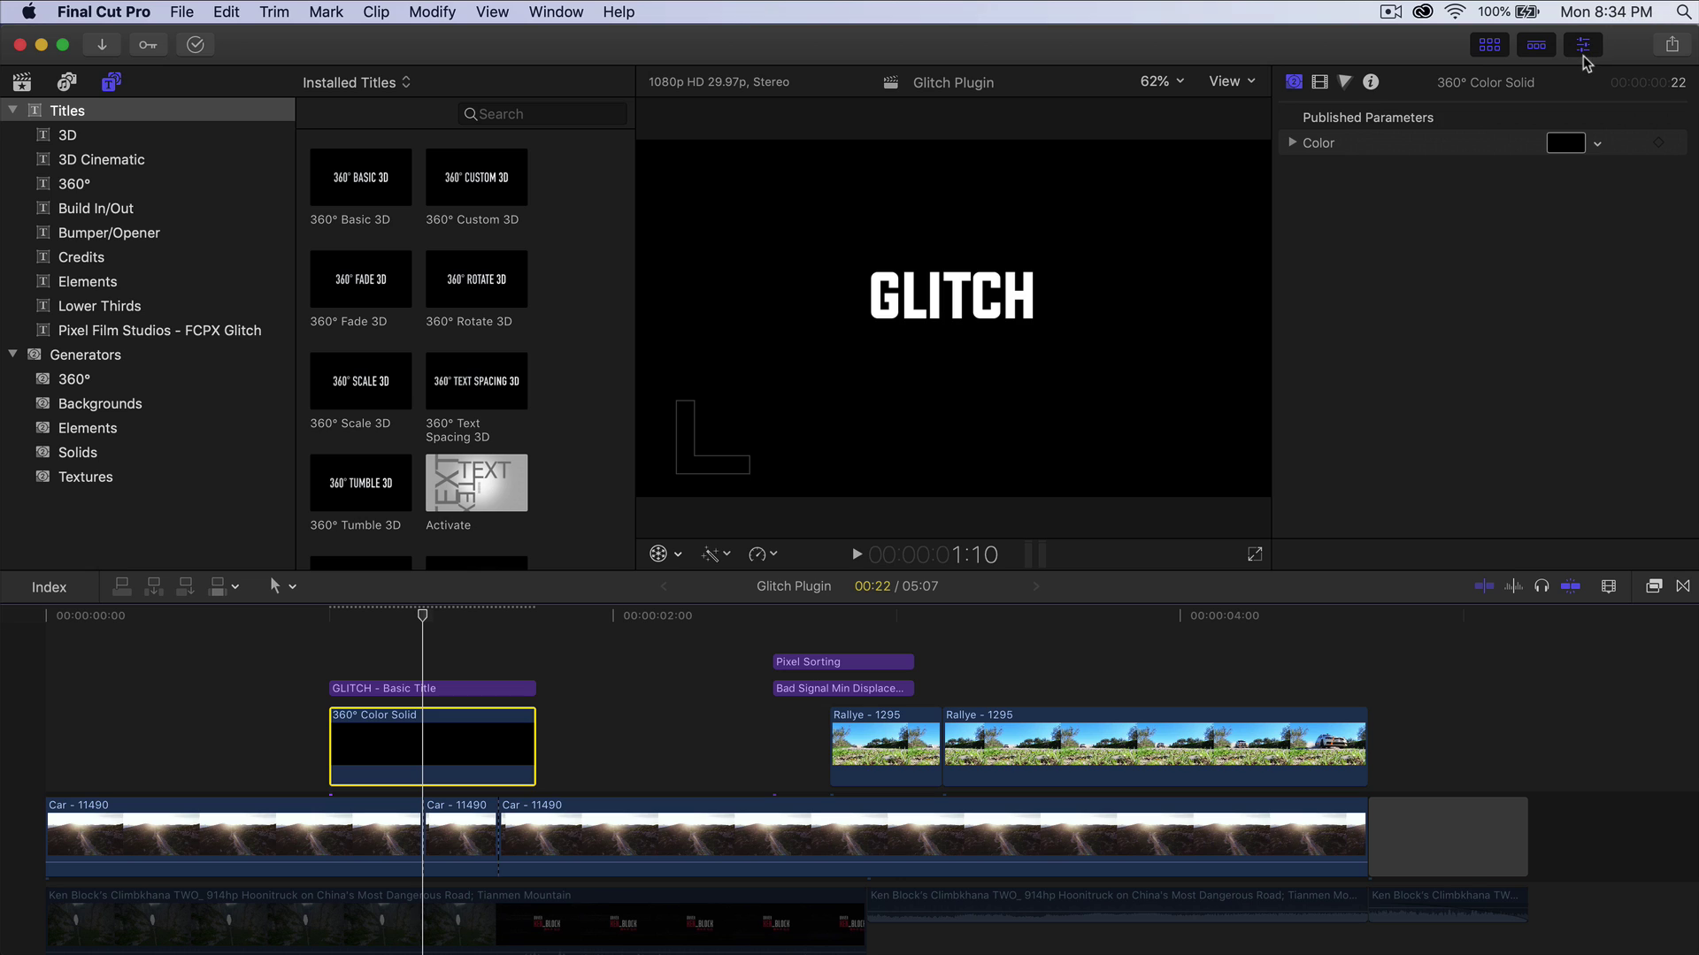
Move the GLITCH title to about X 416 px, Y 84 px and enlarge its text size to 191.
click(384, 690)
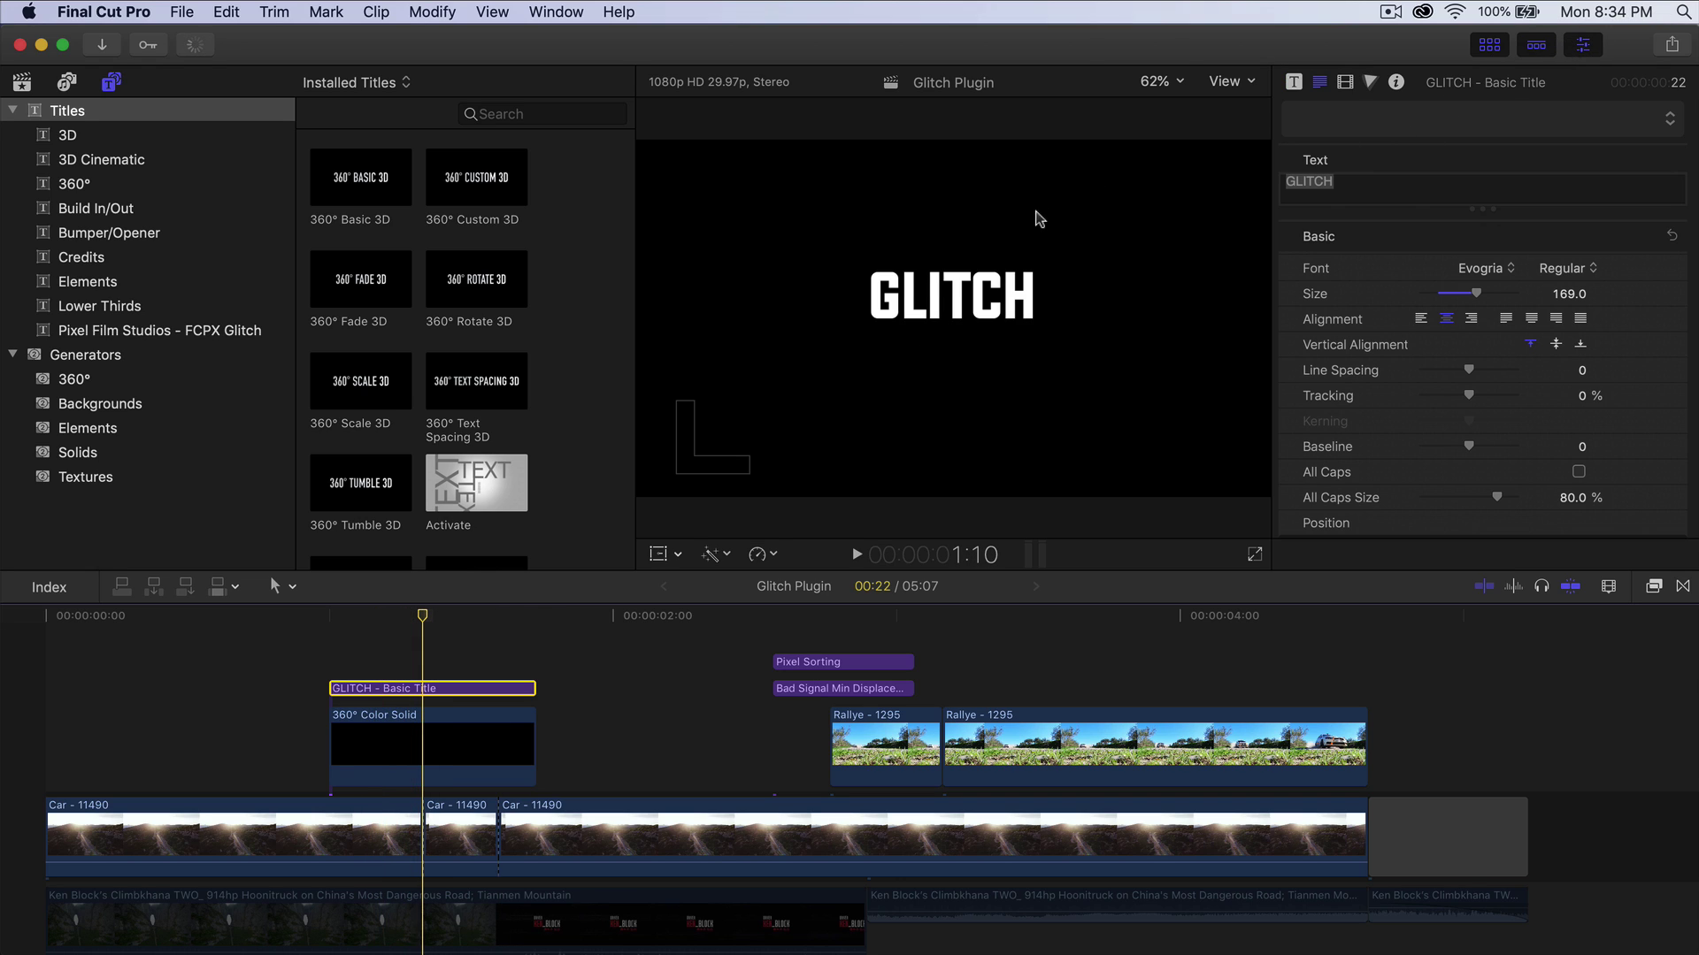
key(ctrl+super+1)
click(625, 270)
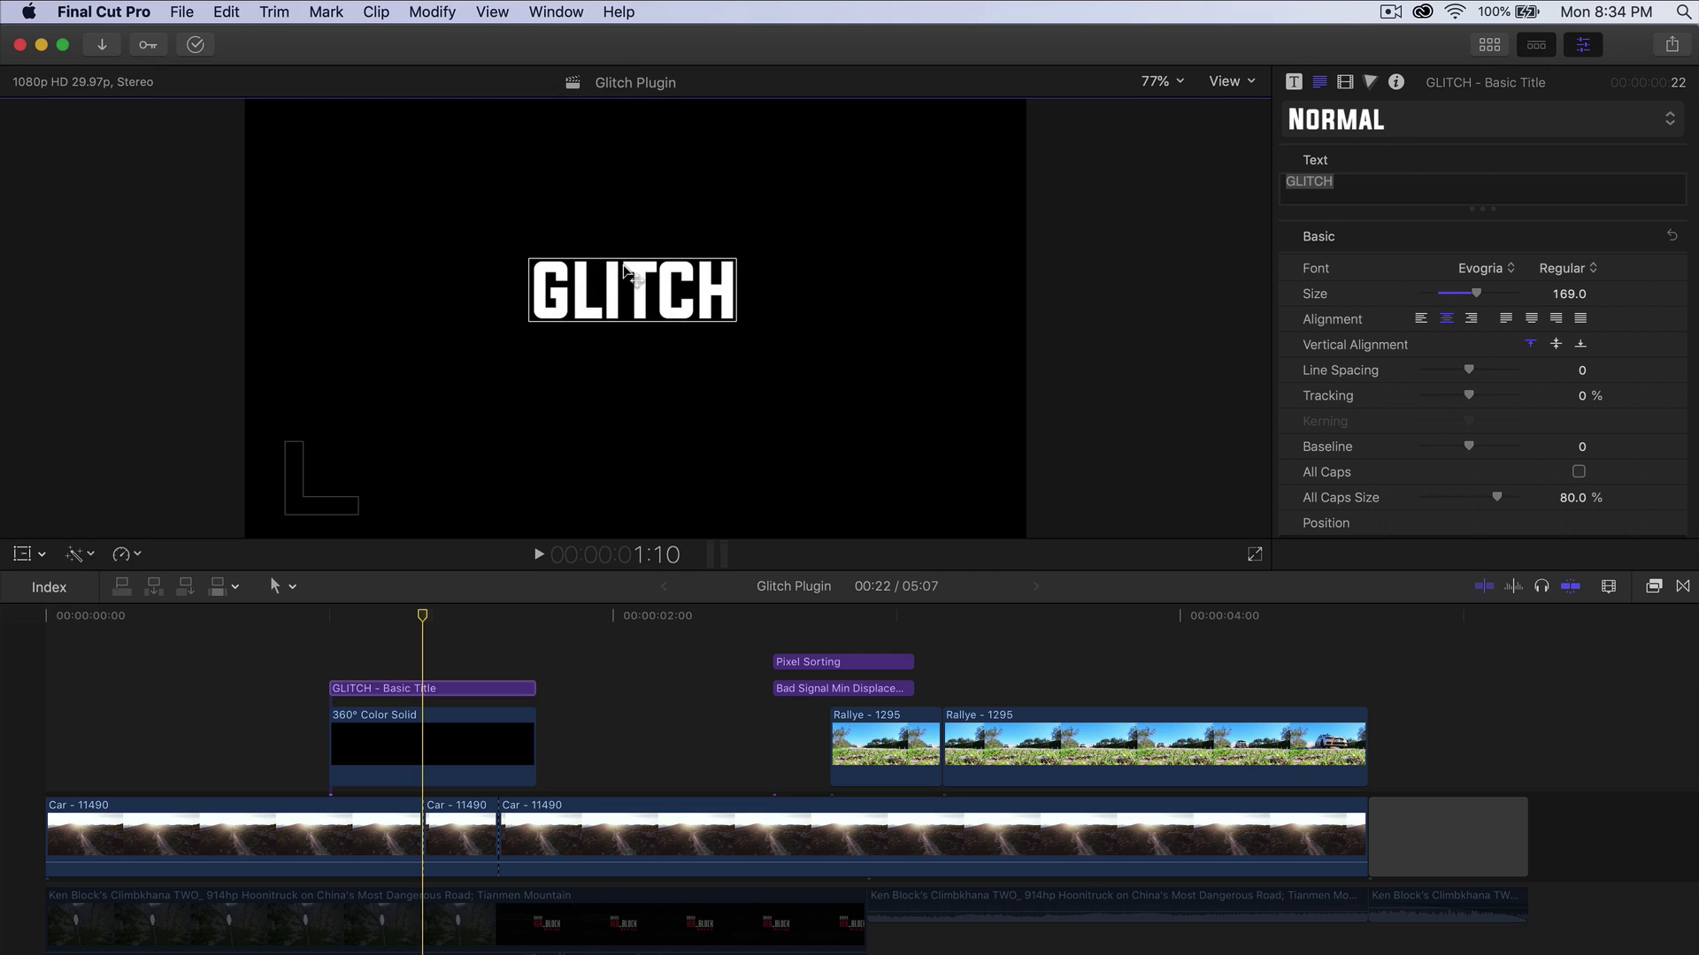
drag(625, 270, 793, 237)
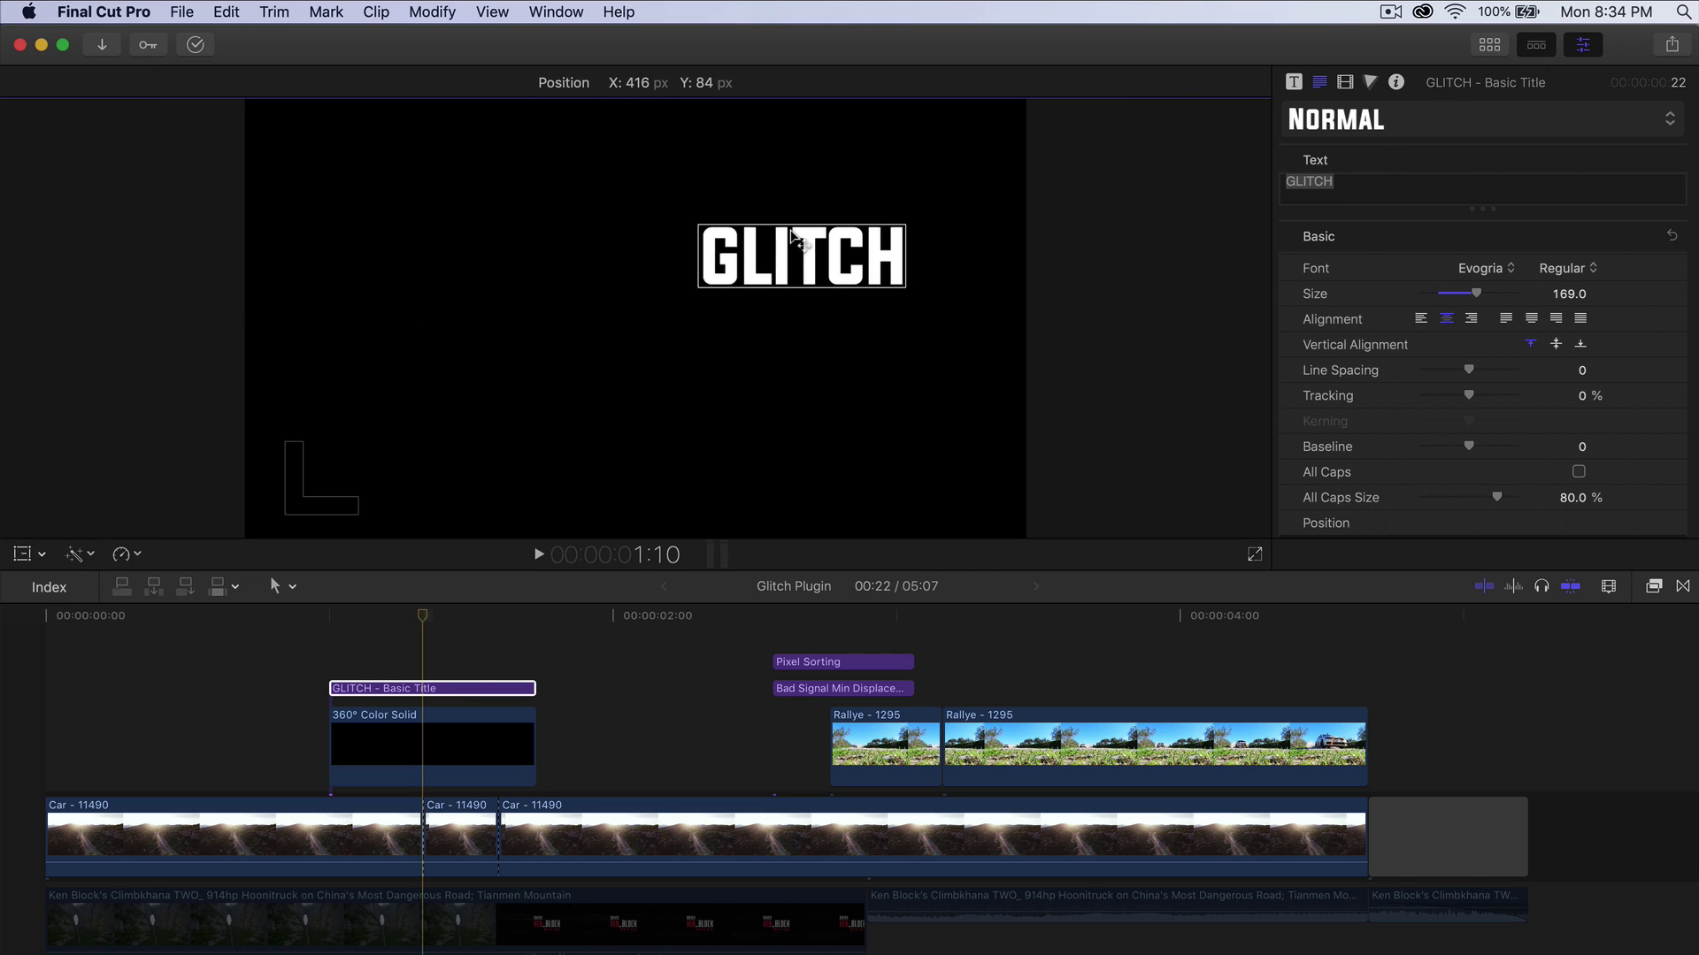
drag(1479, 293, 1489, 299)
Duplicate the GLITCH title on the track above and turn the copy into a PLUGIN line directly beneath GLITCH in the frame.
click(398, 691)
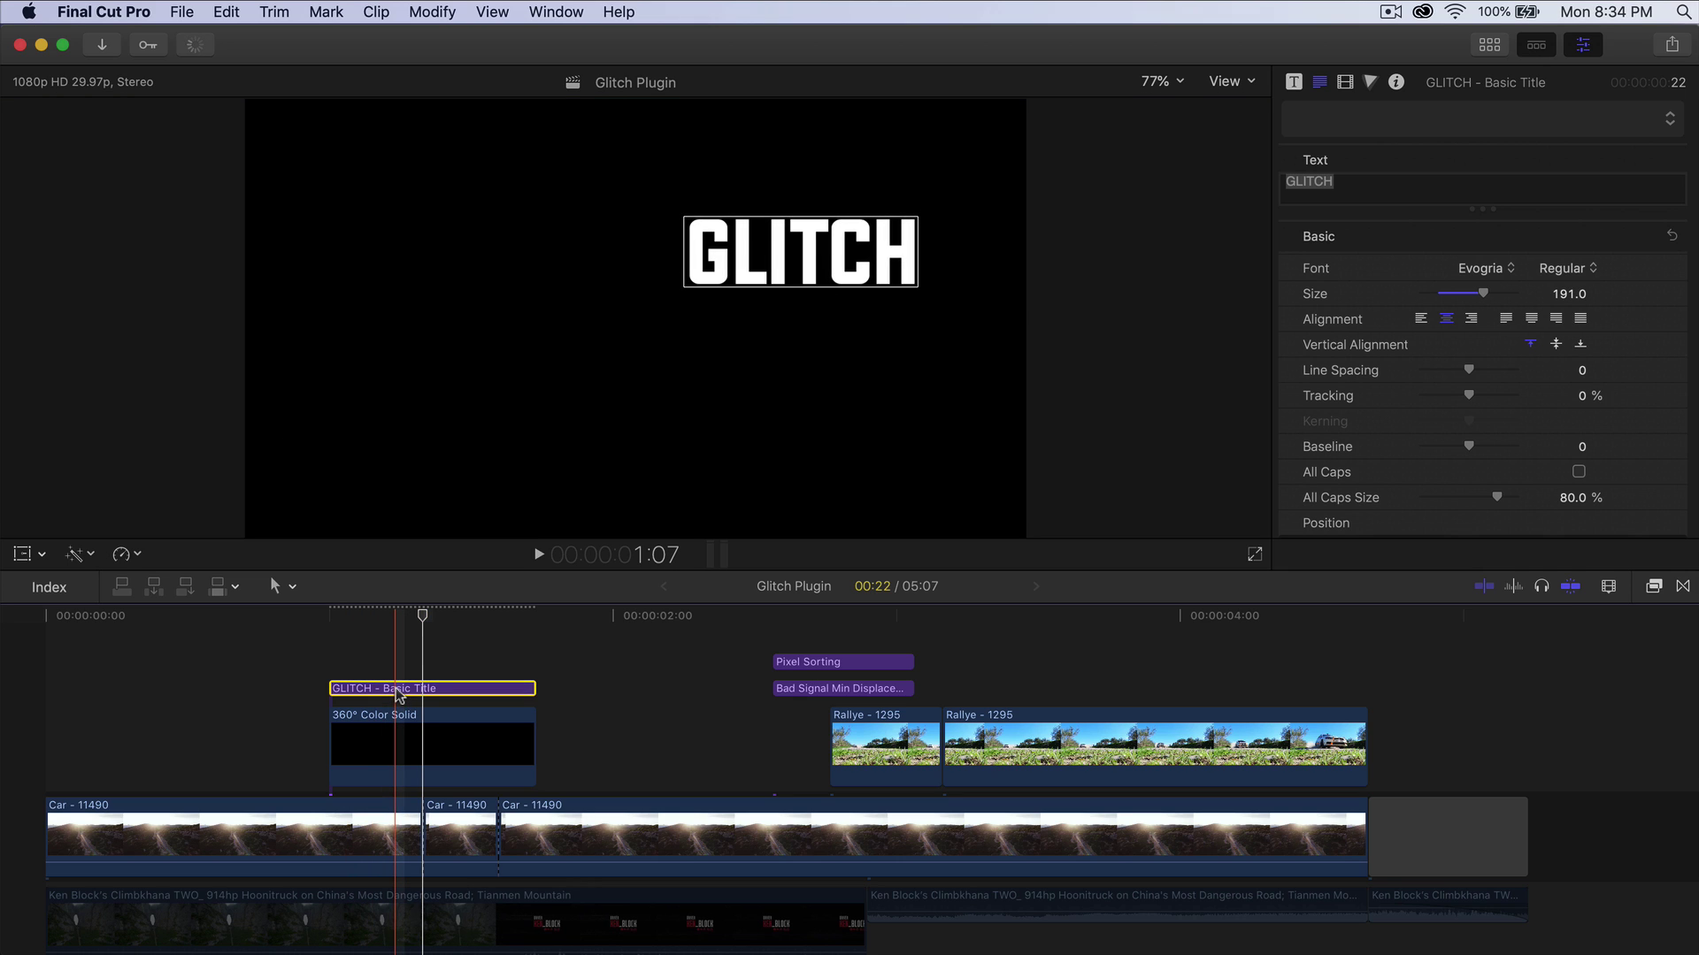
alt+drag(398, 695, 398, 663)
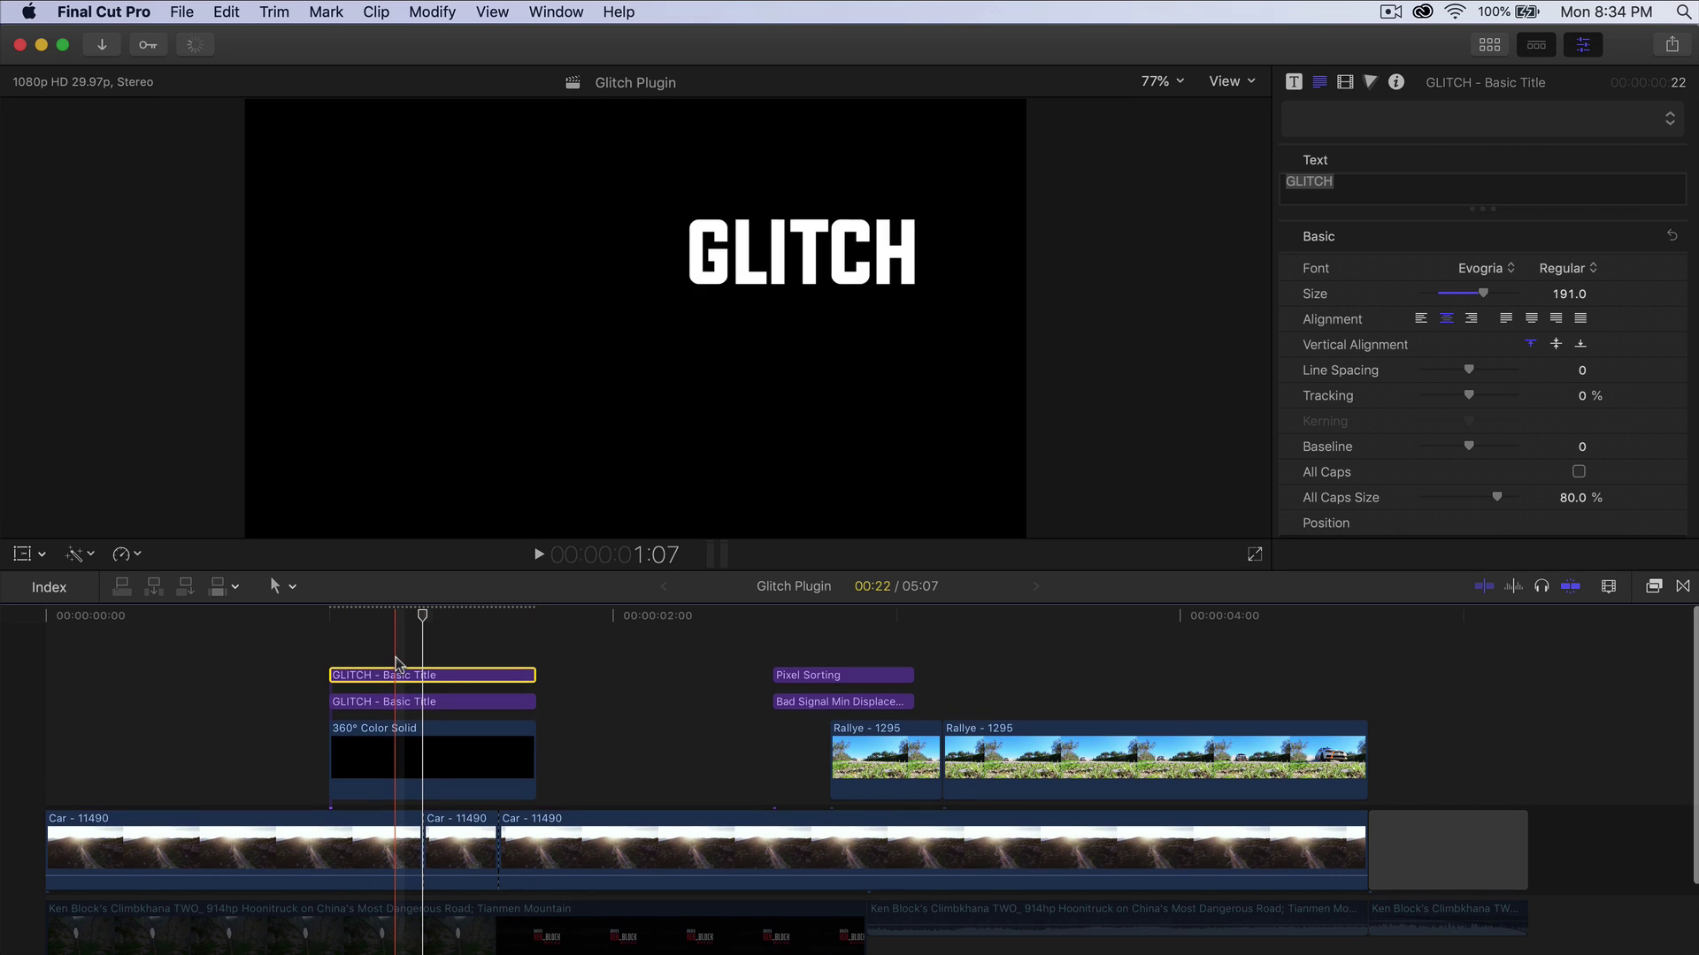
drag(831, 255, 837, 327)
click(1360, 181)
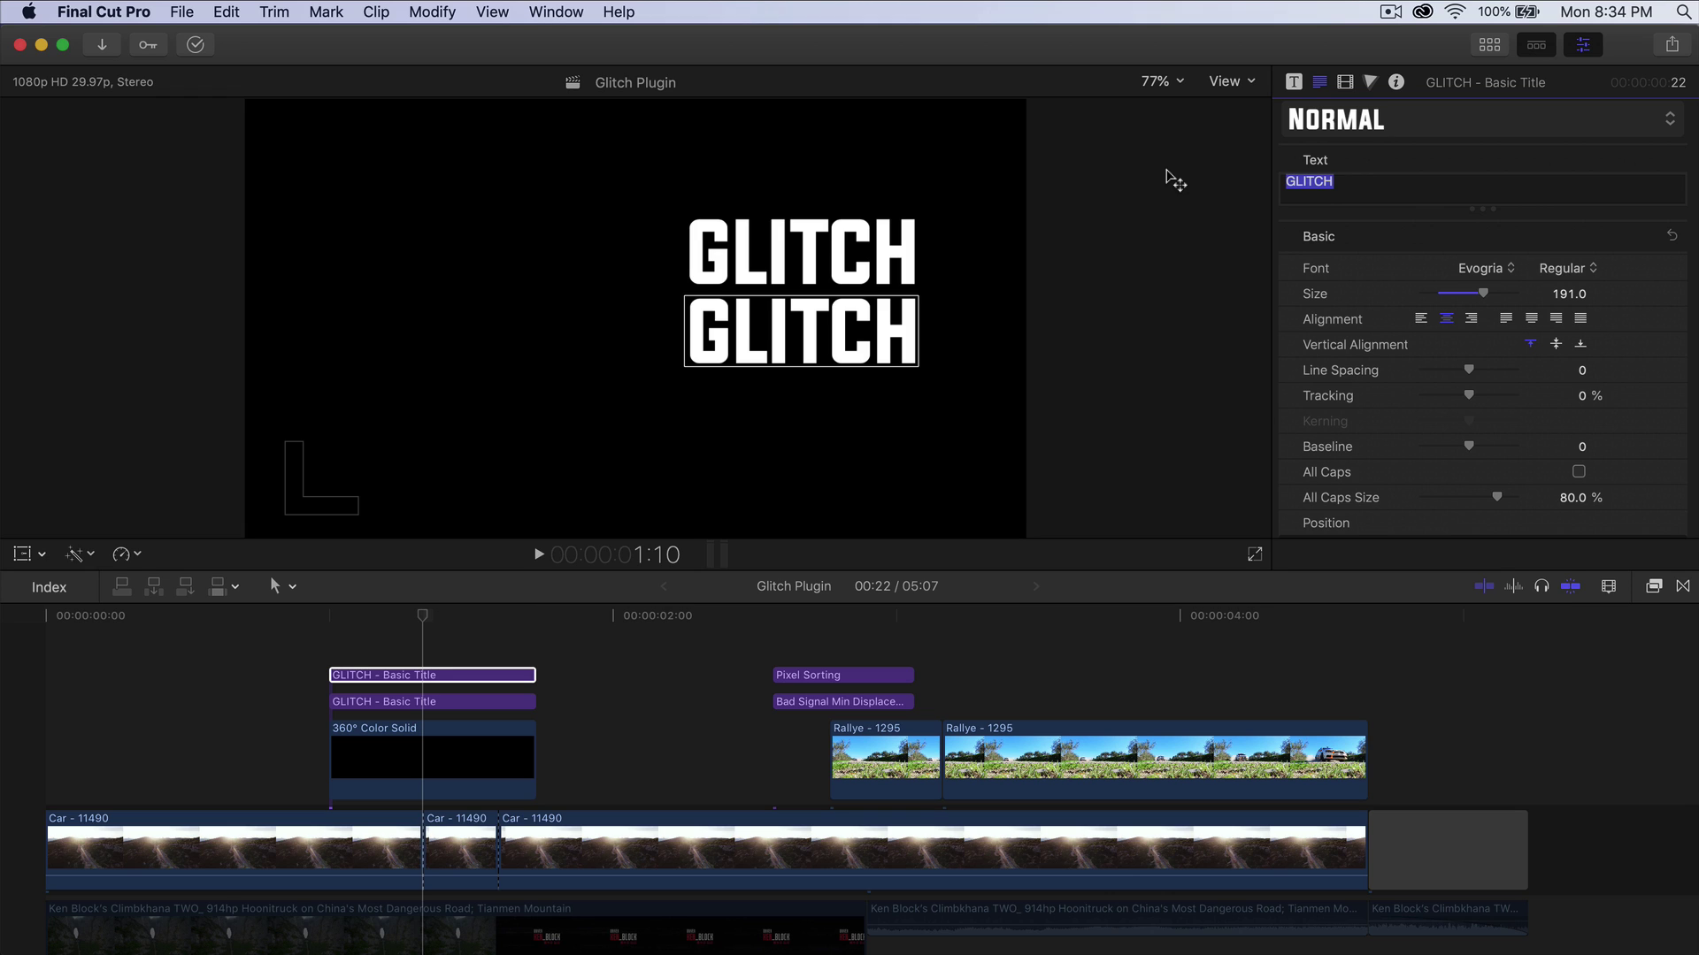
text(PLUGIN)
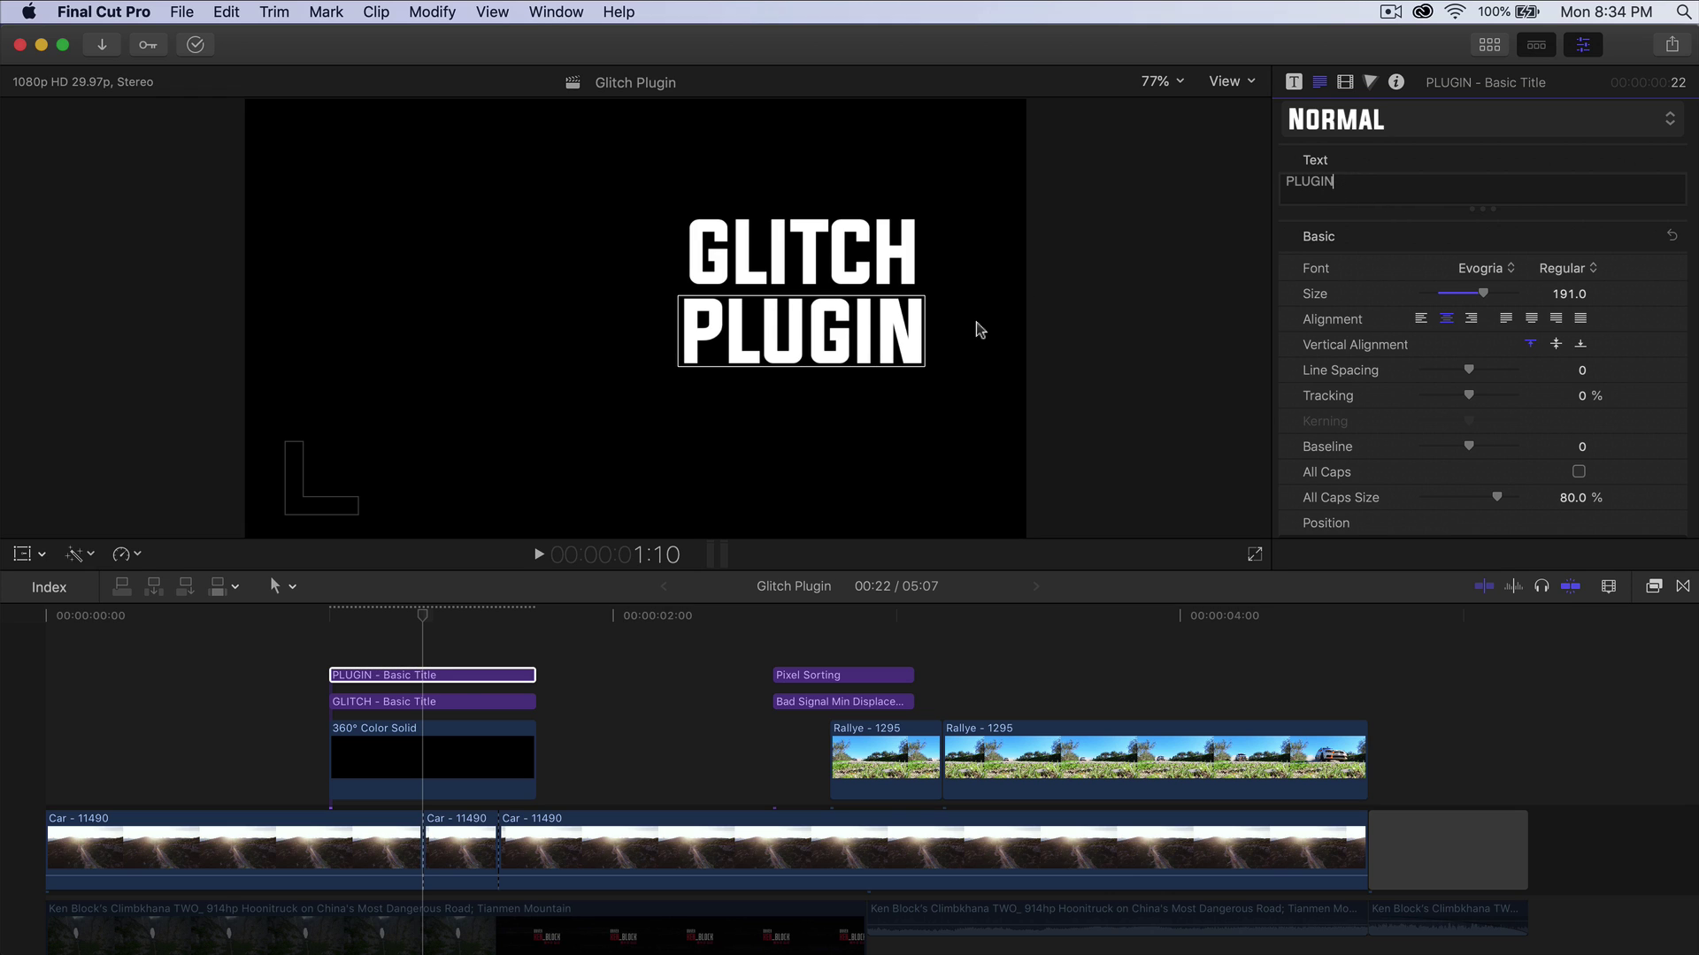
Append an underscore to the GLITCH title and shift it left until its end lines up with the end of PLUGIN.
click(455, 702)
click(1360, 181)
click(1360, 182)
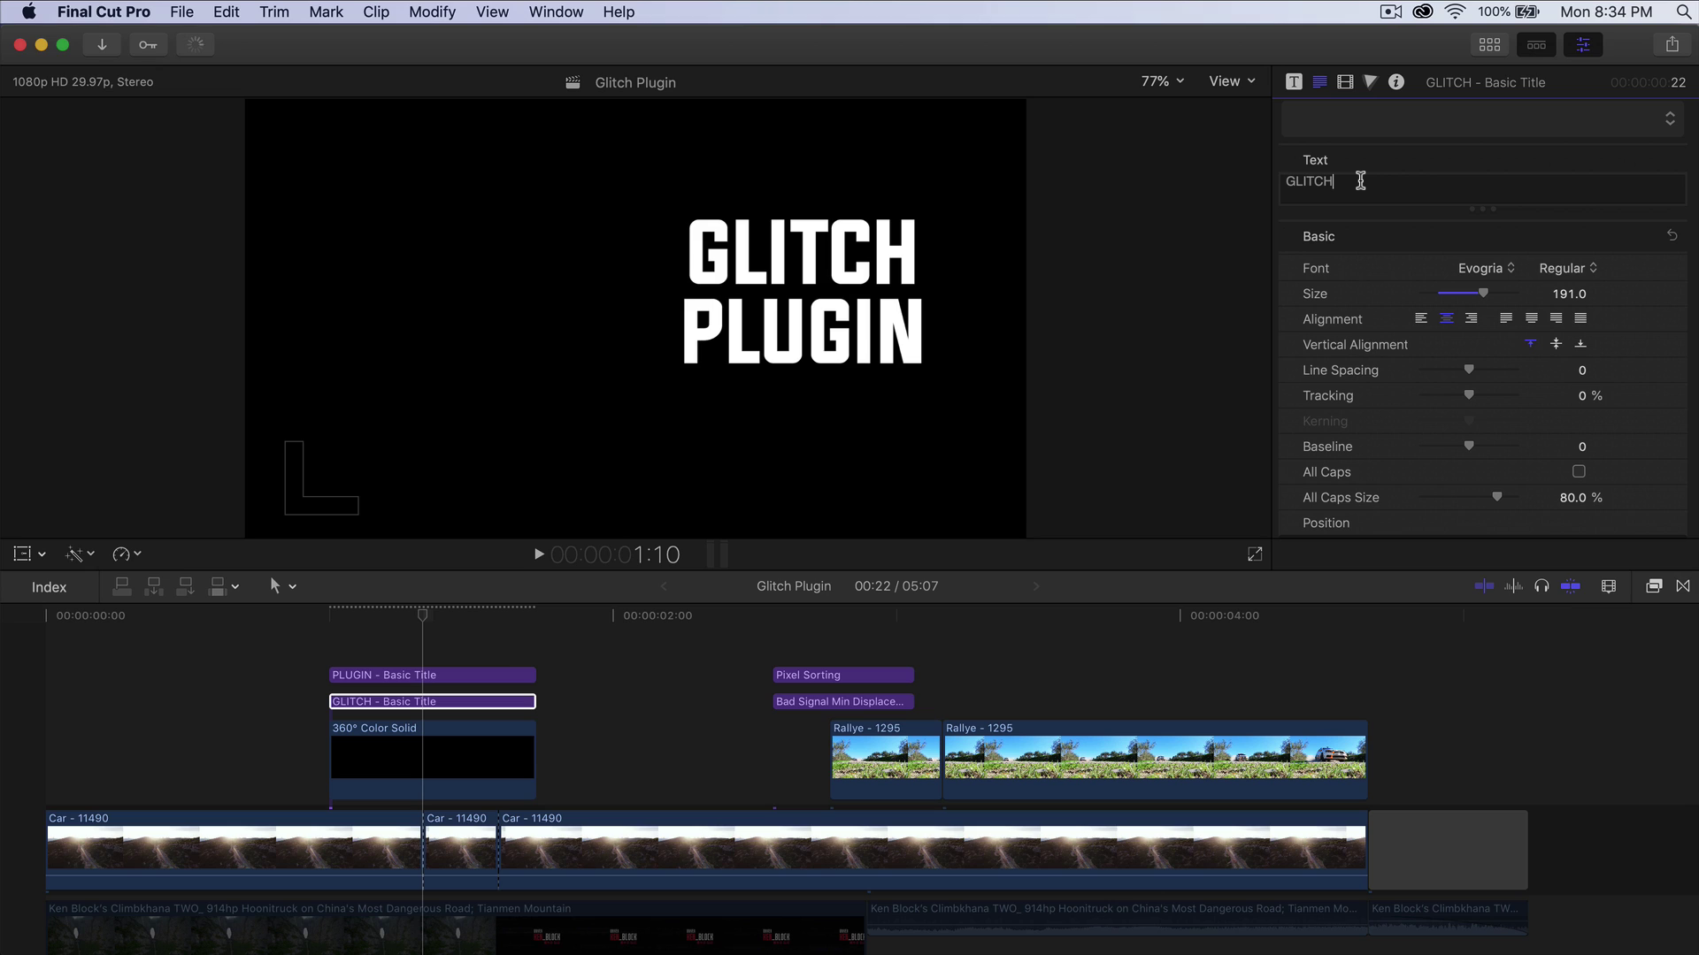
text(_)
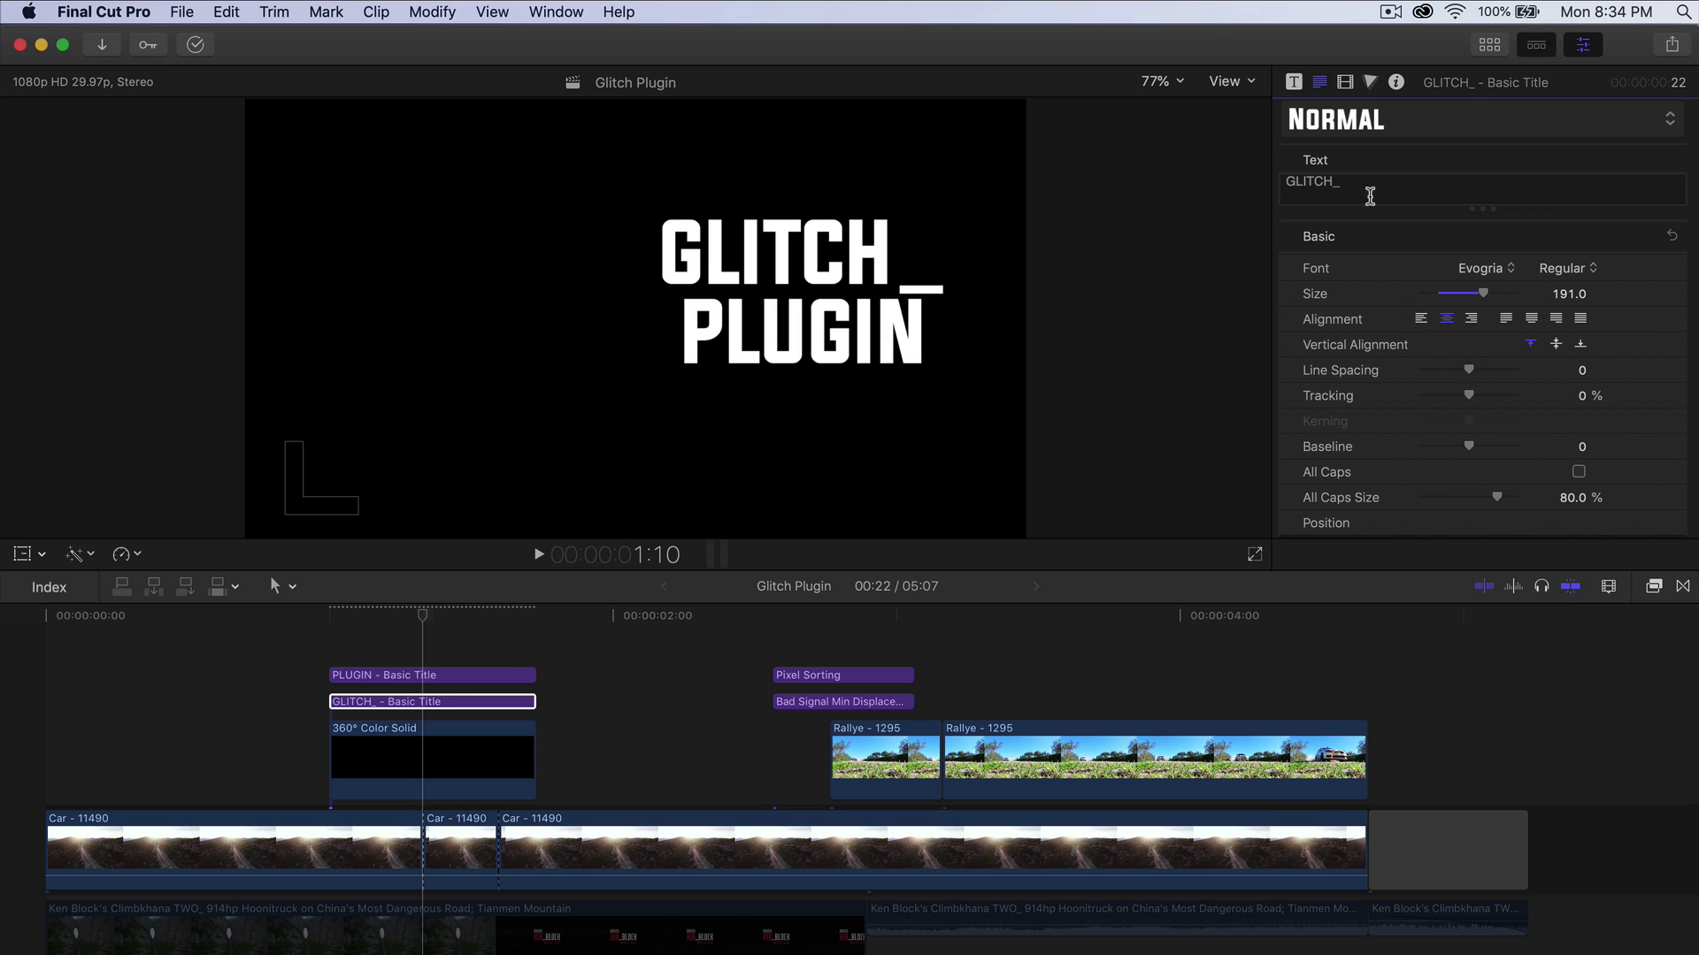
double_click(1139, 239)
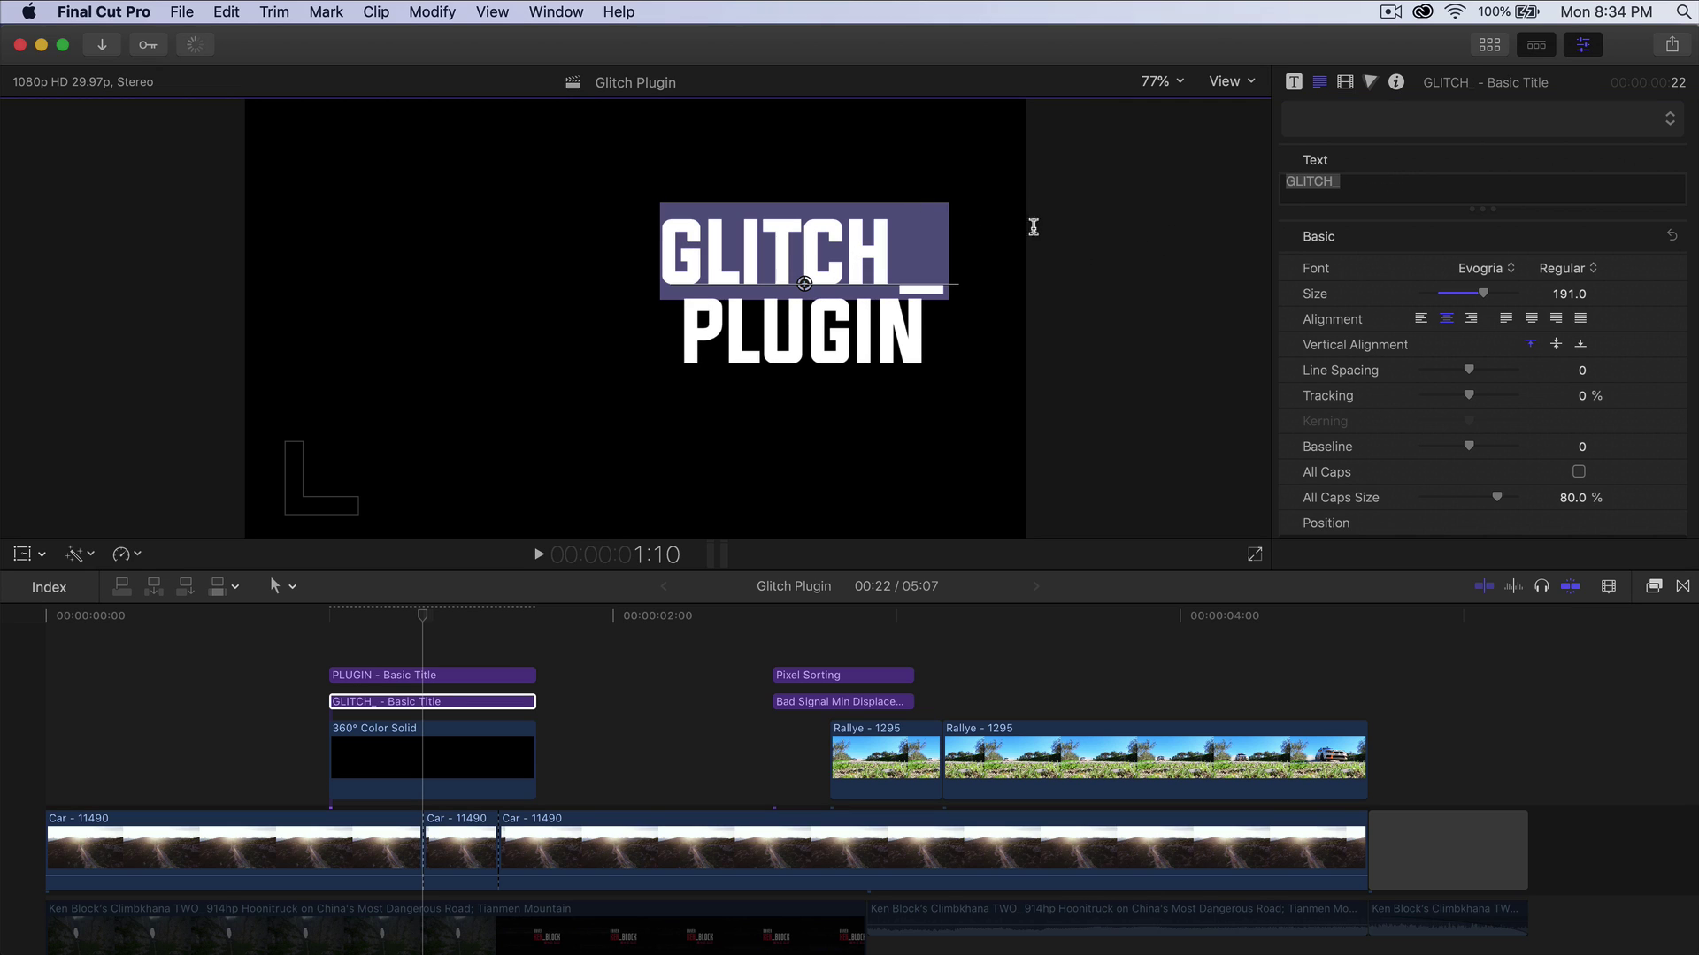
click(1091, 254)
drag(840, 257, 818, 256)
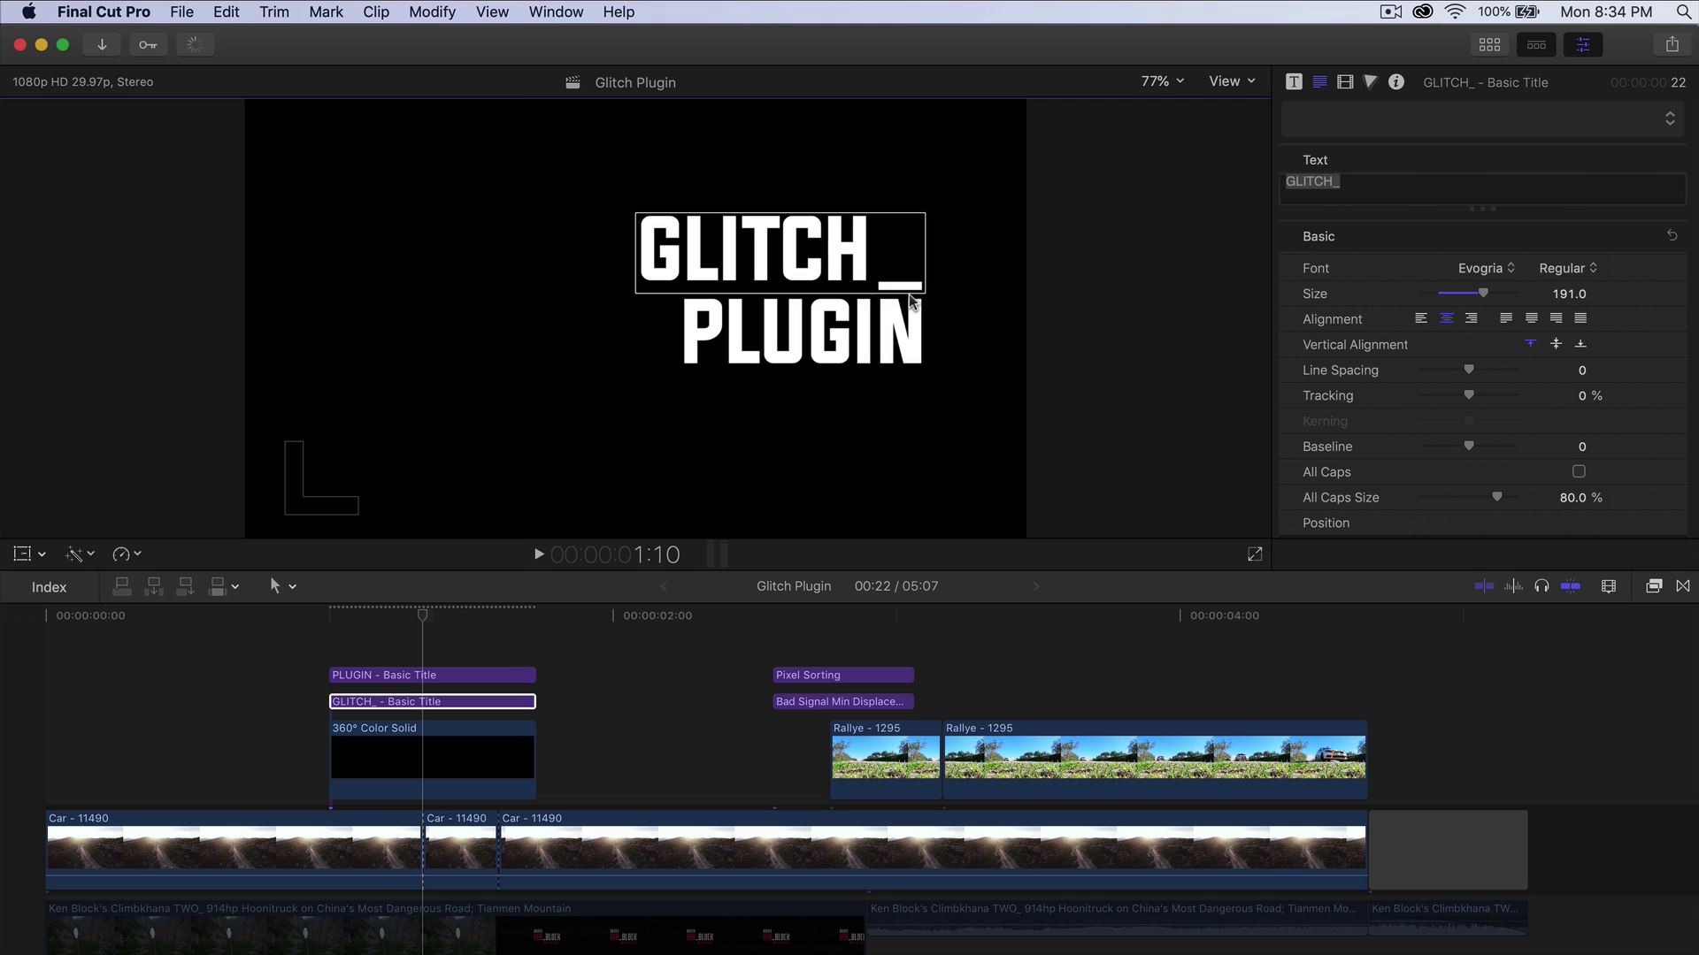
Duplicate the PLUGIN title on the track above and place the copy directly beneath PLUGIN in the frame.
click(401, 681)
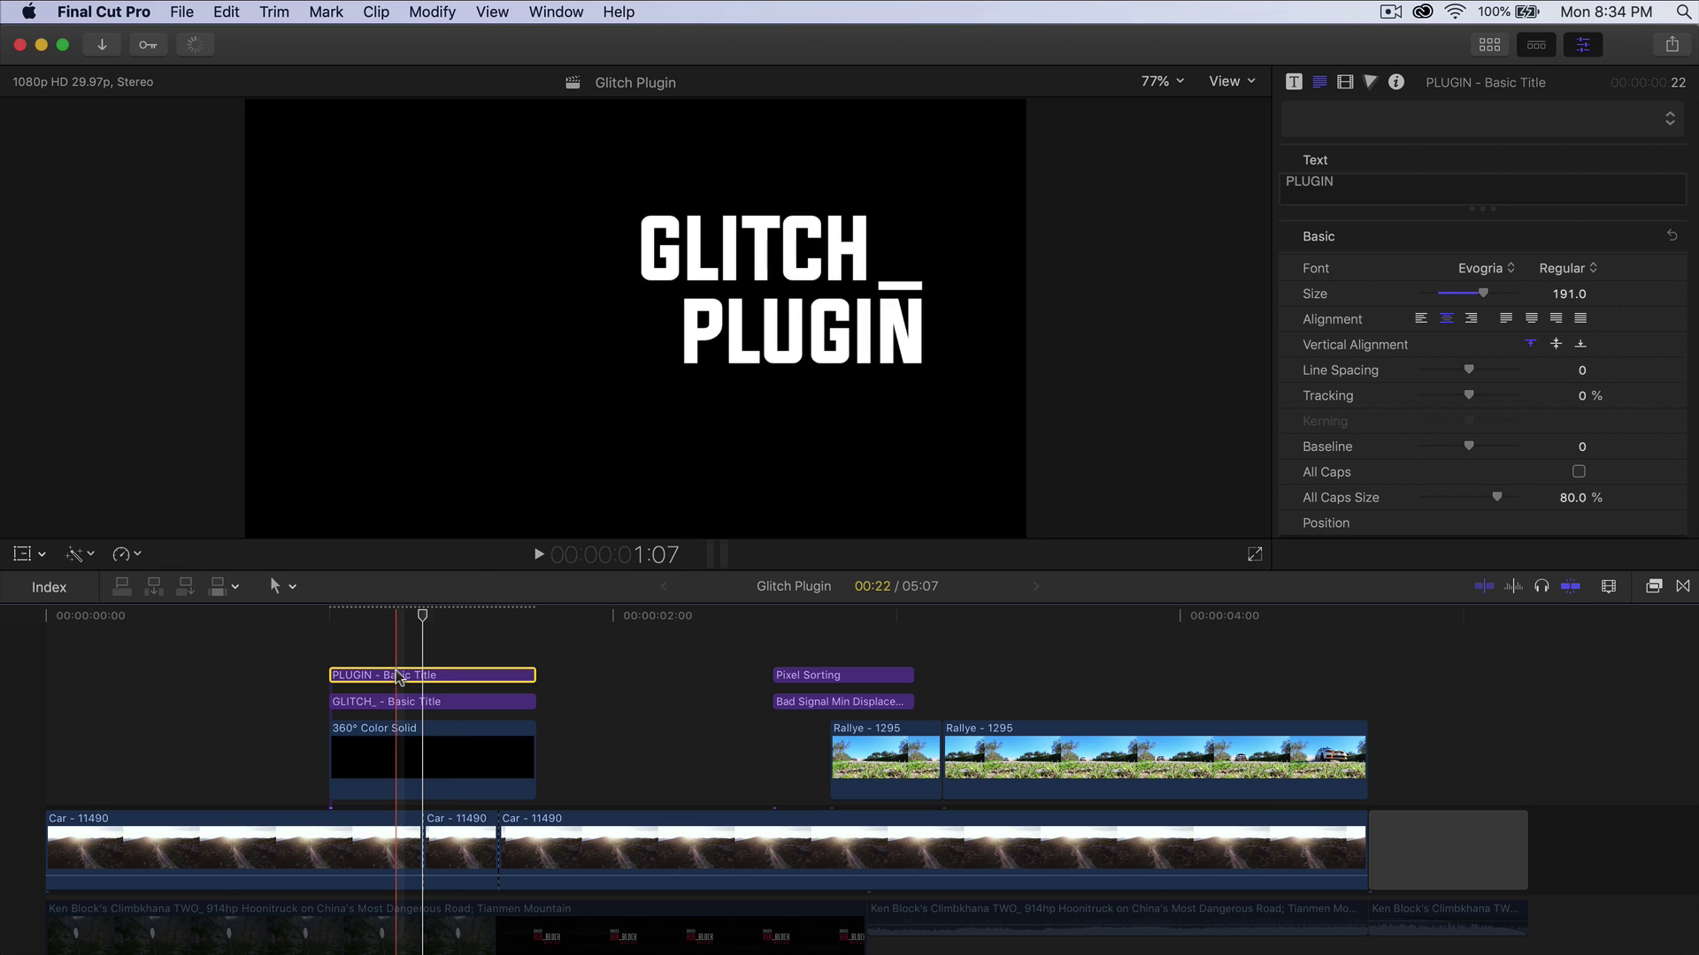
drag(396, 682, 400, 651)
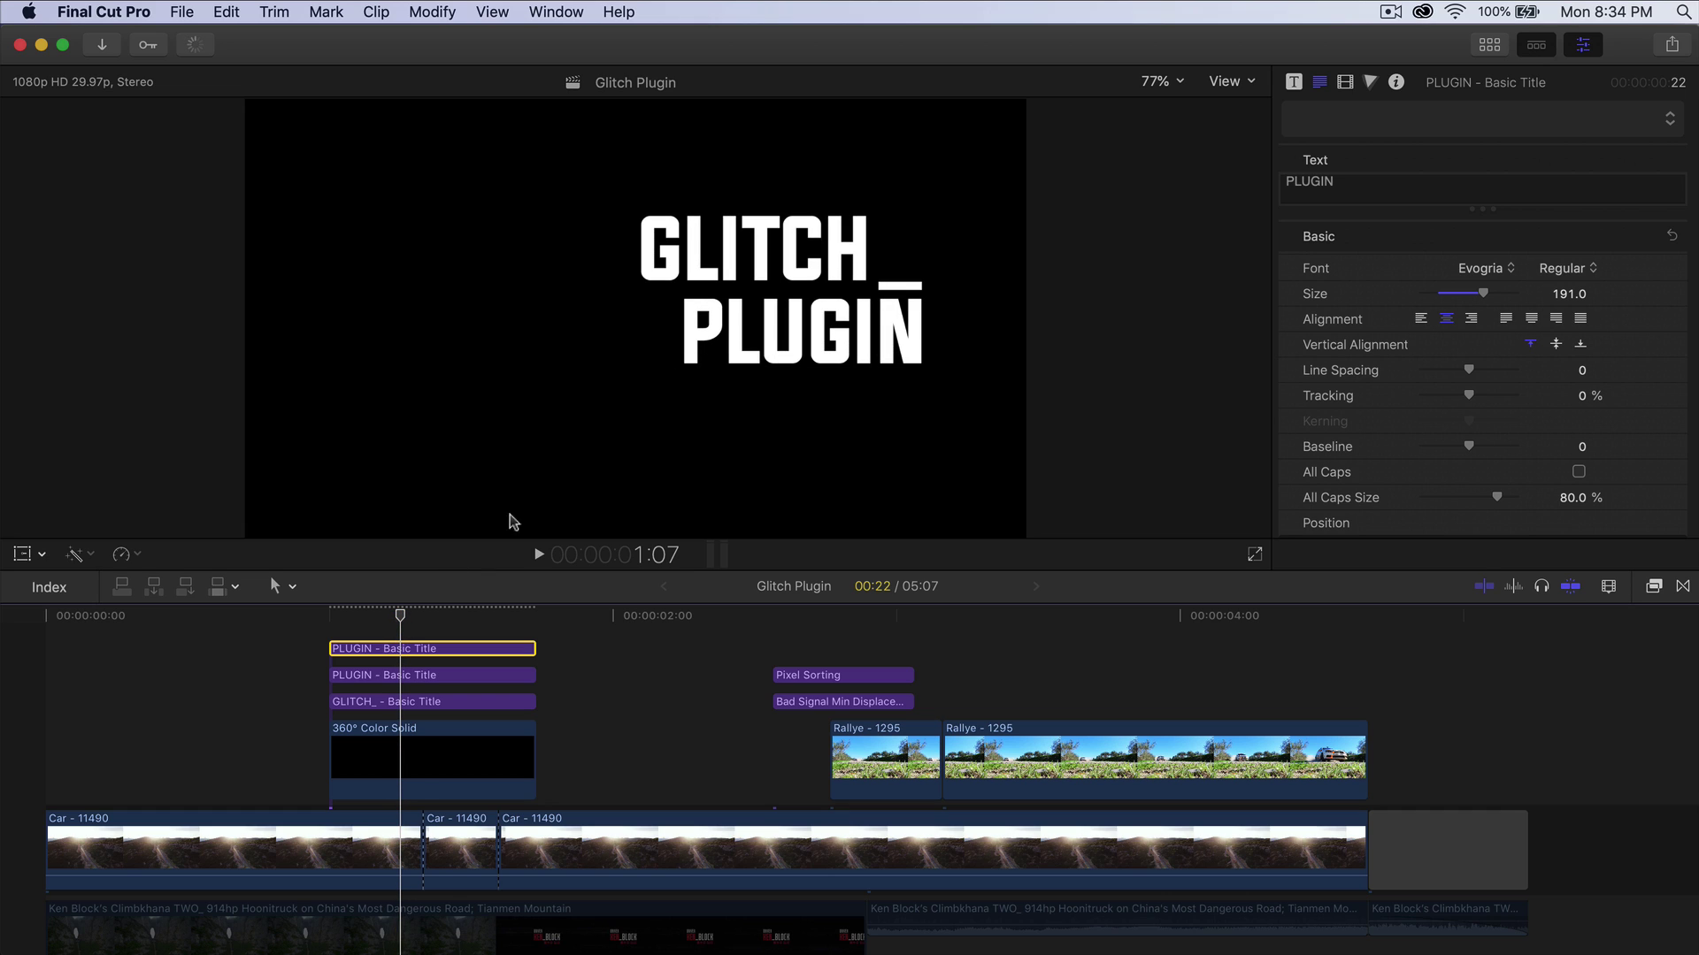
click(812, 339)
drag(812, 339, 813, 415)
Change the lowest title to read FCPX at size 73 and tuck it under the right end of PLUGIN.
drag(1332, 183, 1103, 168)
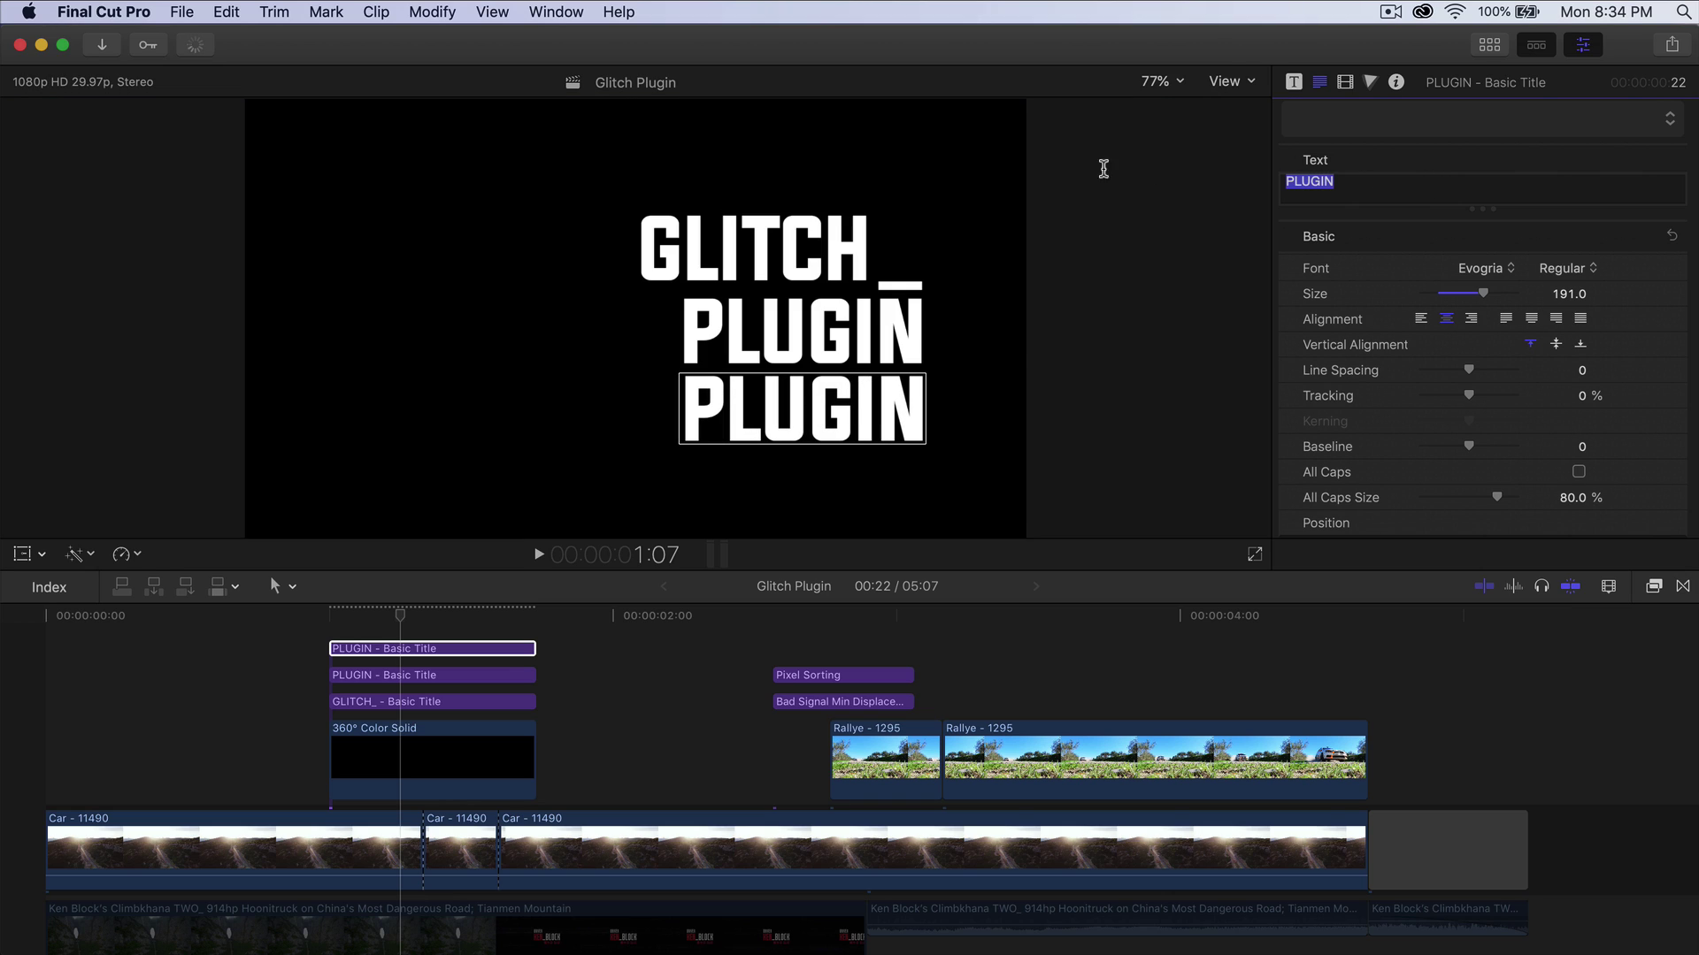
text(FCPX)
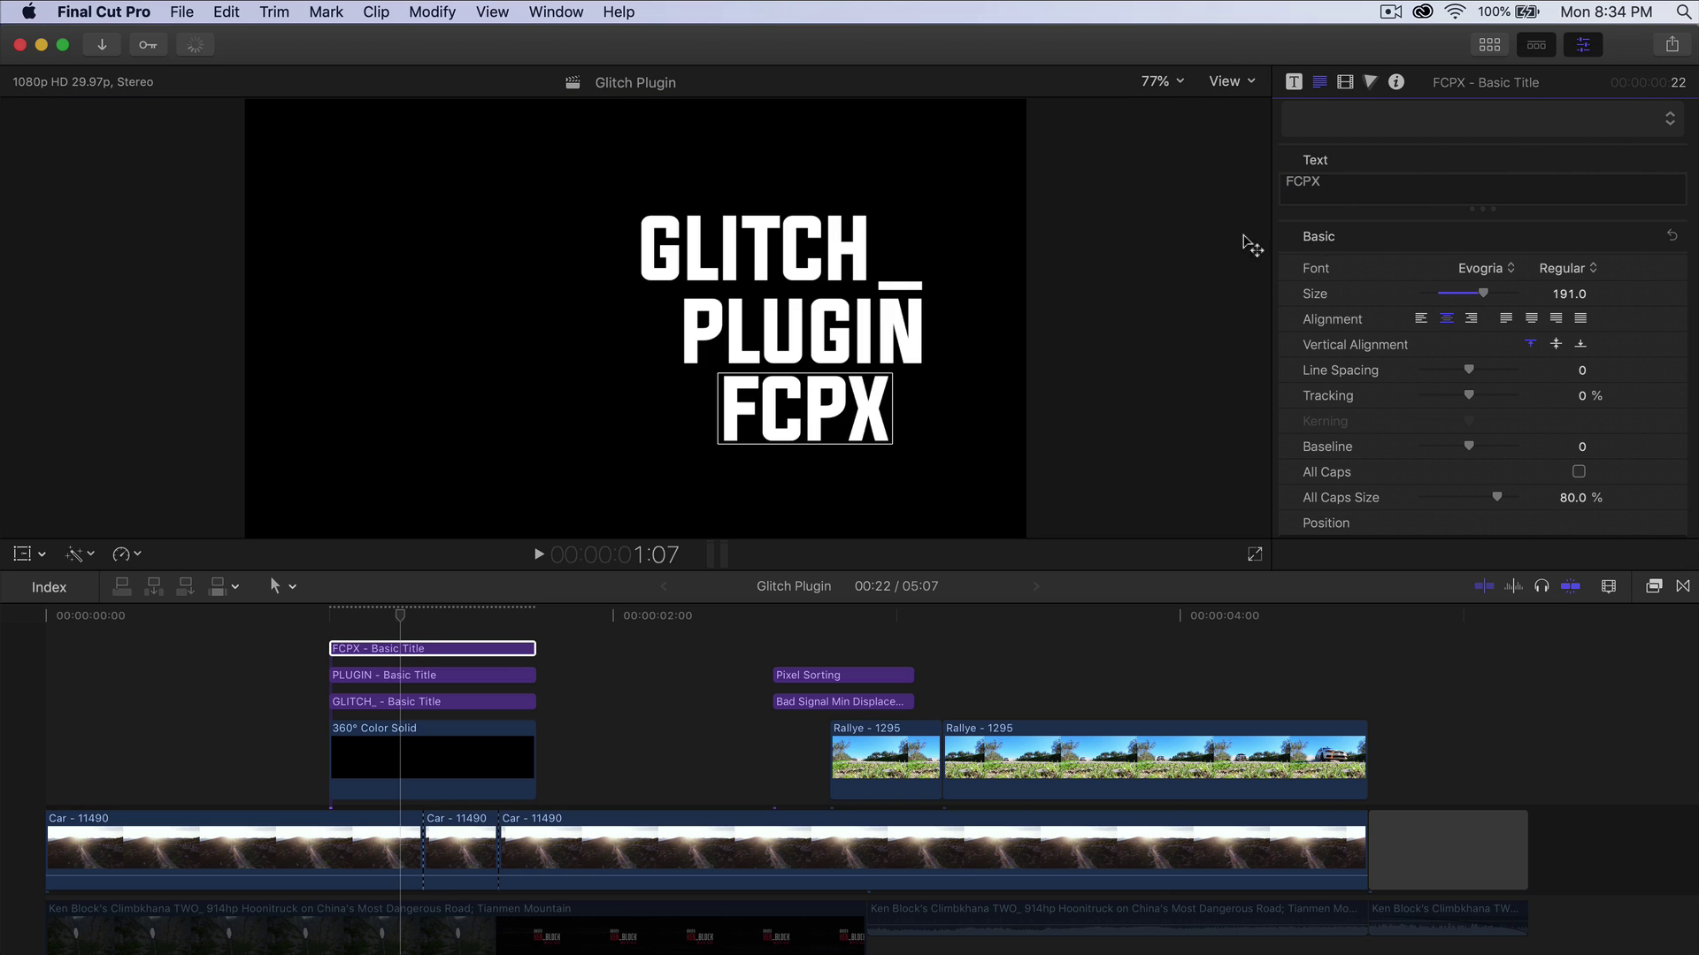
drag(1484, 293, 1443, 296)
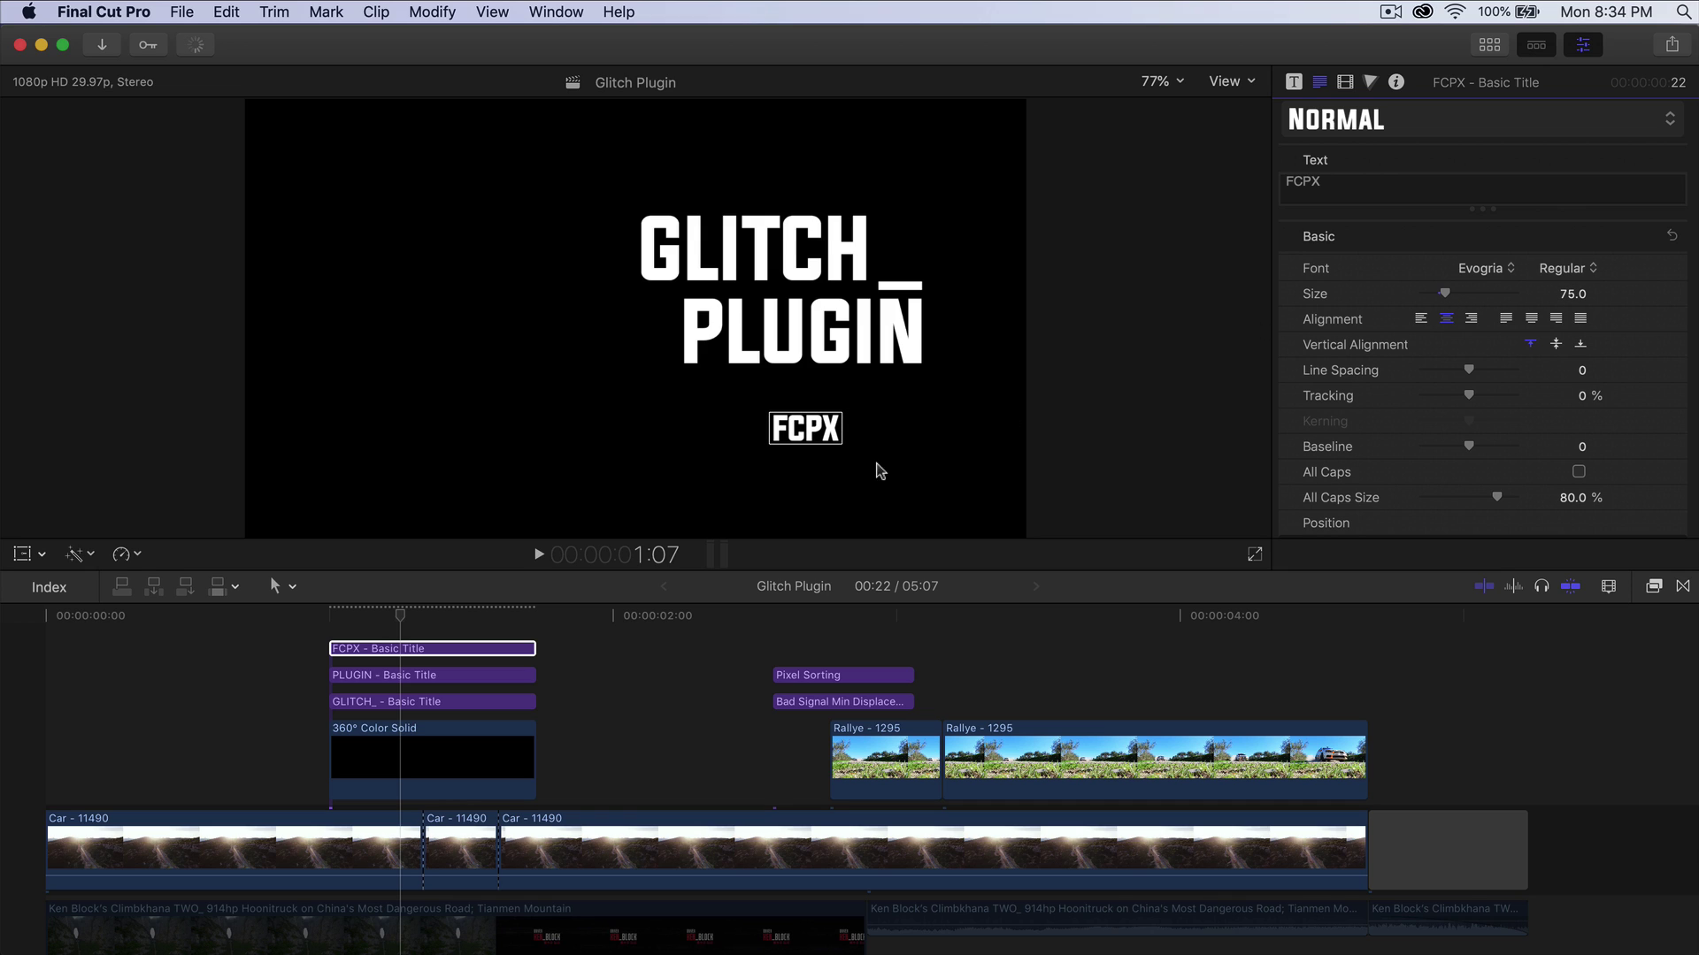
drag(837, 443, 922, 400)
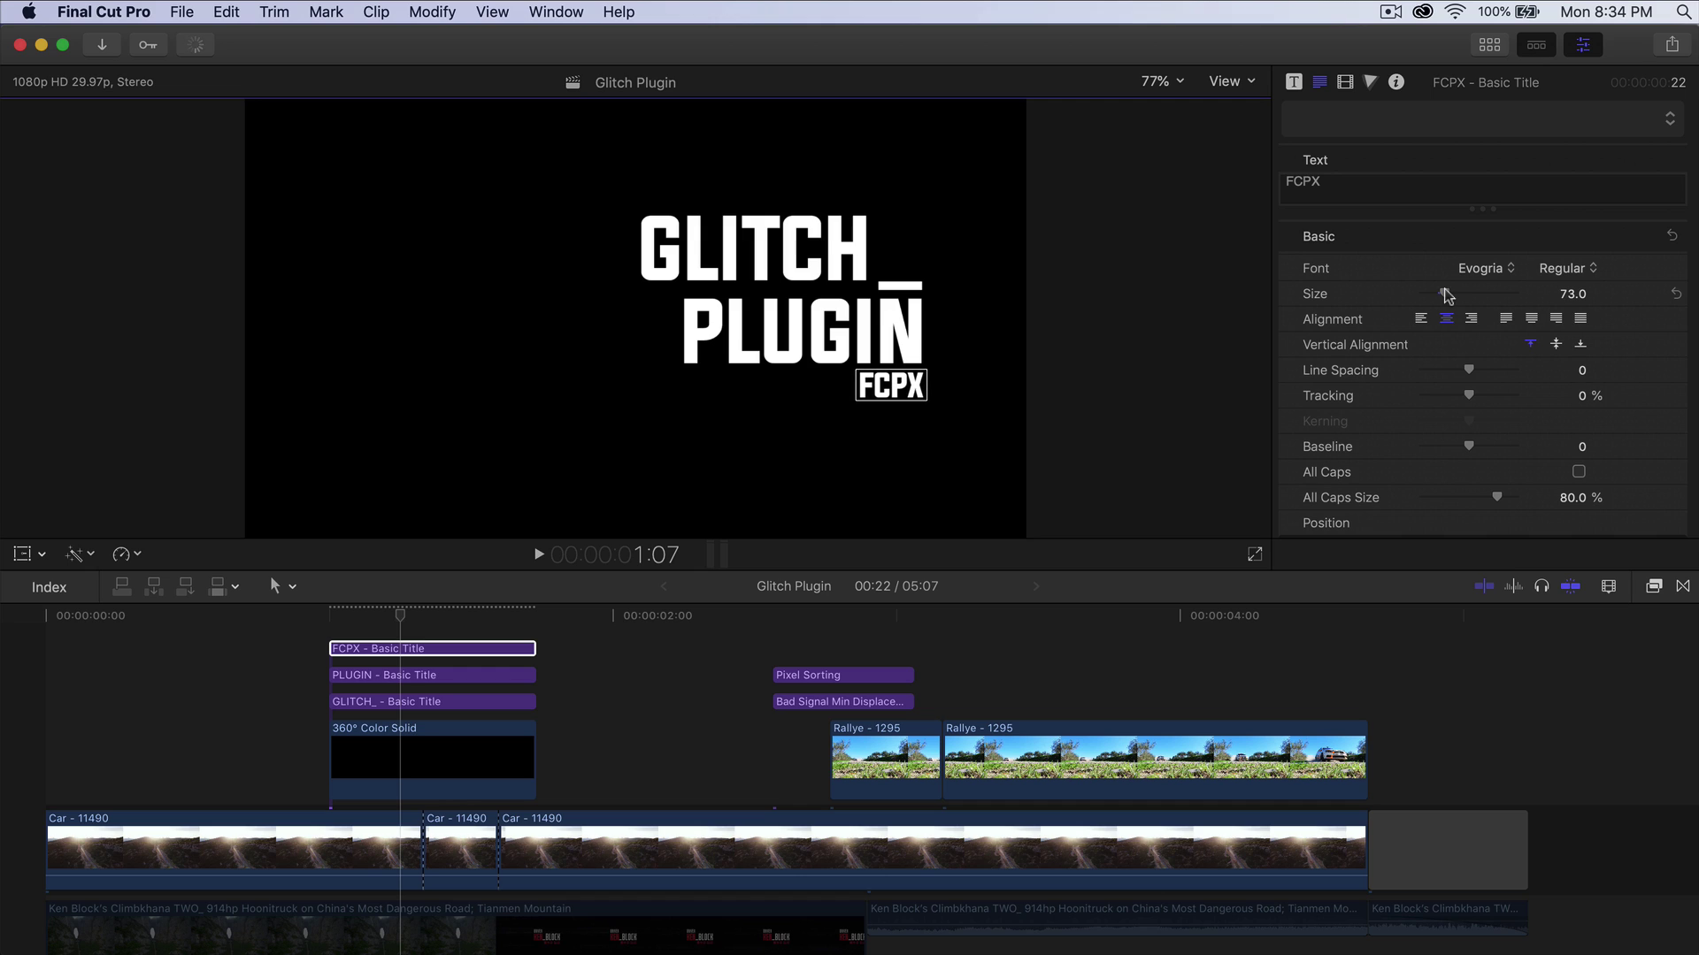
Set the face color of the FCPX title to red.
scroll(1575, 475, down, 10)
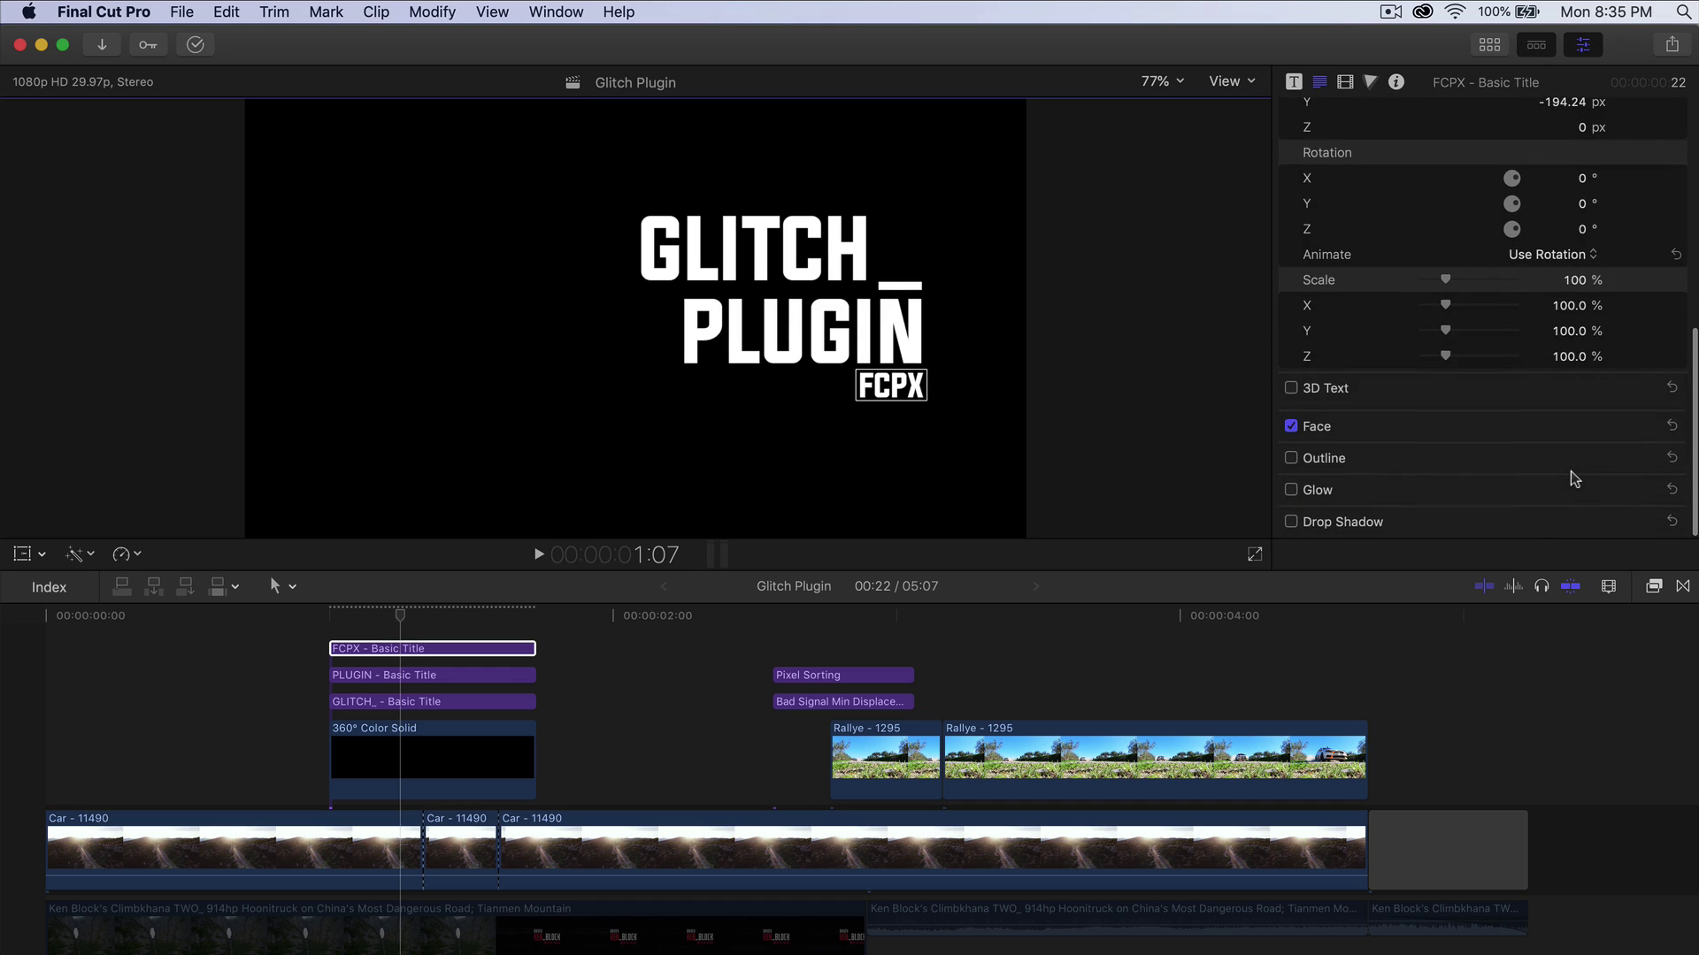
click(1647, 431)
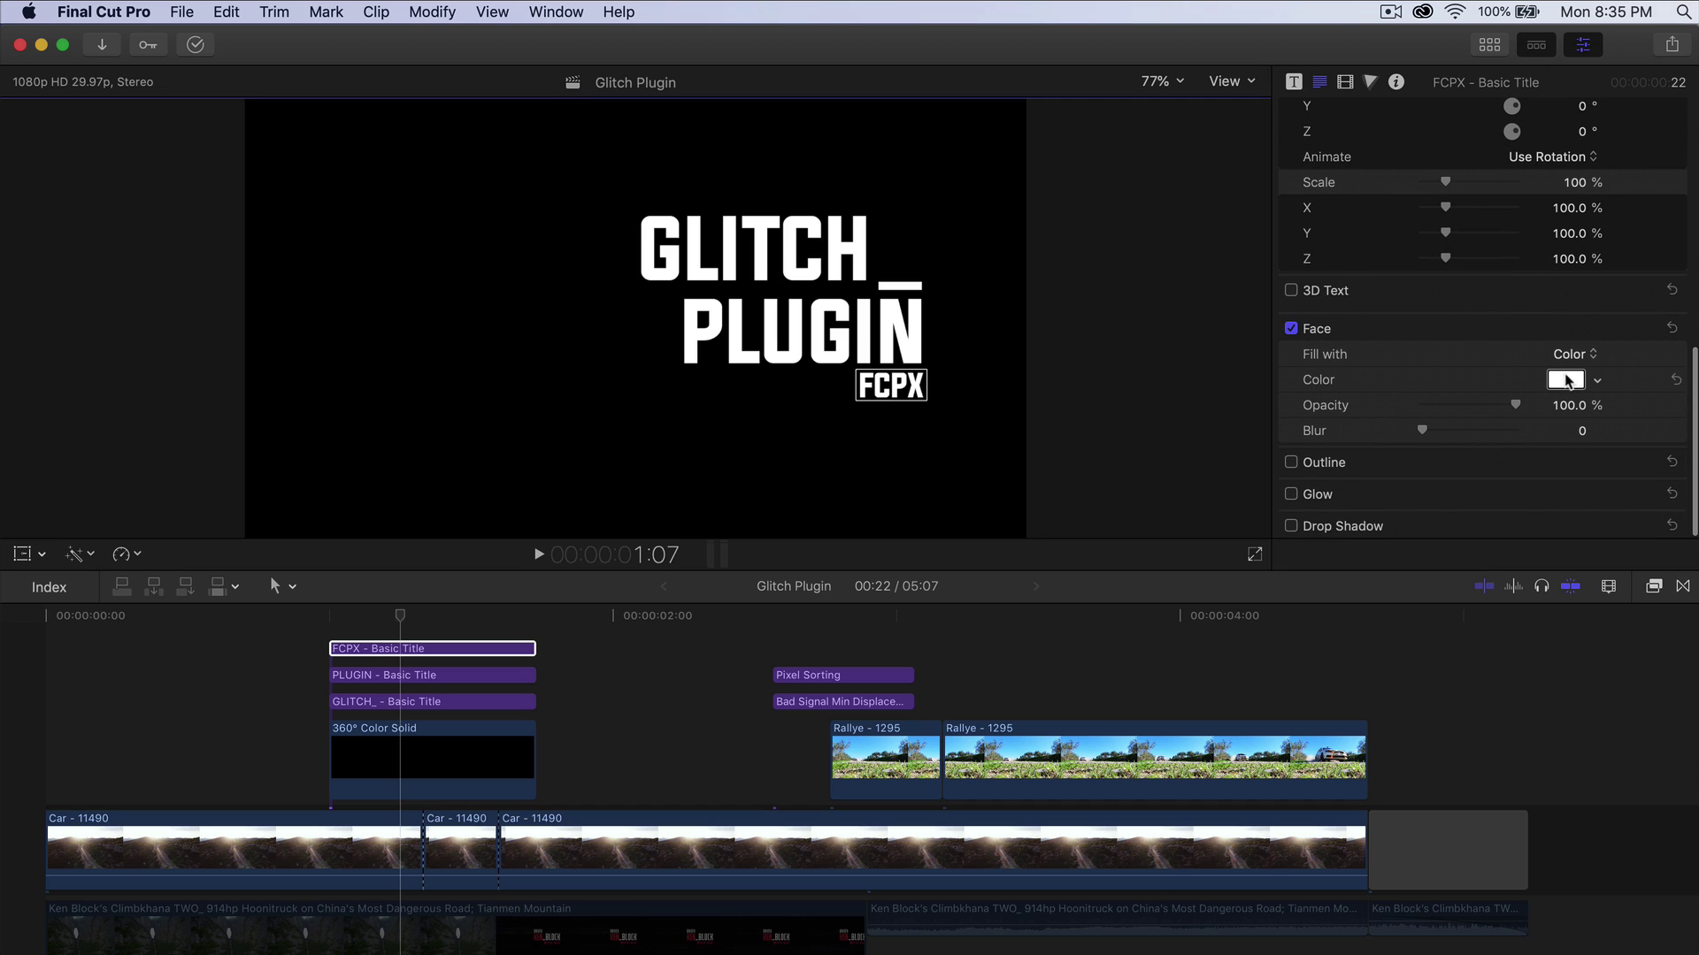
click(1561, 381)
drag(1243, 325, 1329, 303)
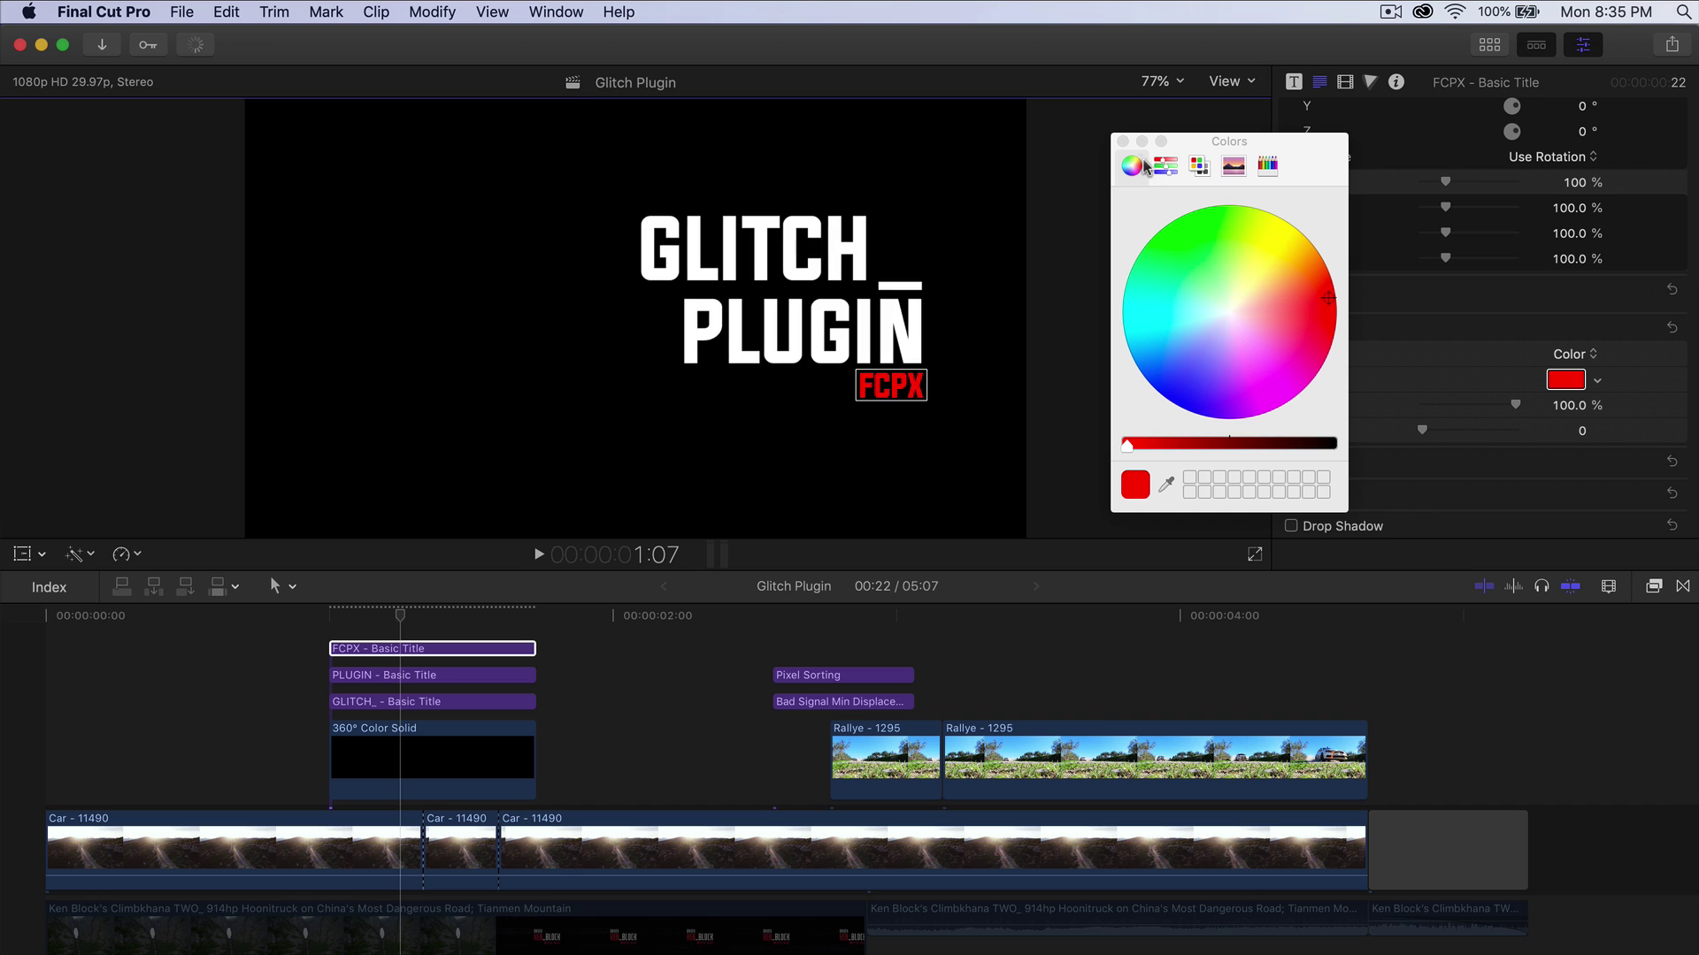
click(1122, 141)
scroll(1362, 349, up, 5)
scroll(1363, 349, up, 3)
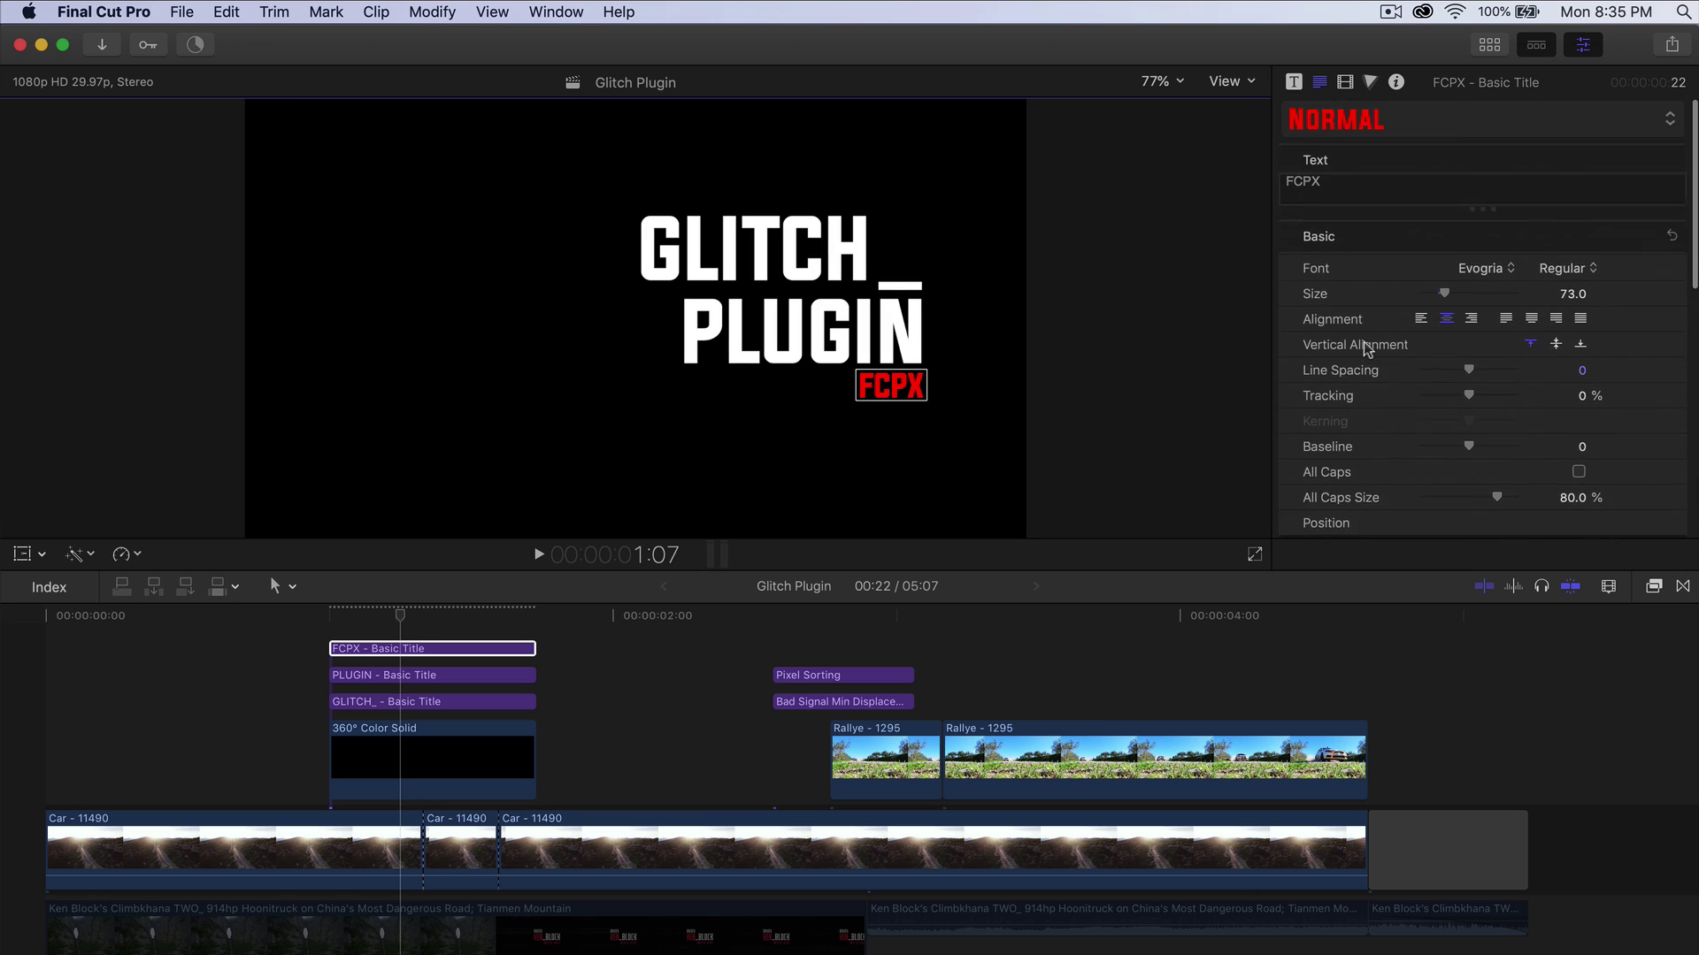
Combine the three titles and the color solid into a compound clip named TEXT in the FCPX Glitch Plugin event.
mouse_move(570, 778)
mouse_down()
mouse_move(468, 692)
mouse_move(433, 613)
mouse_up()
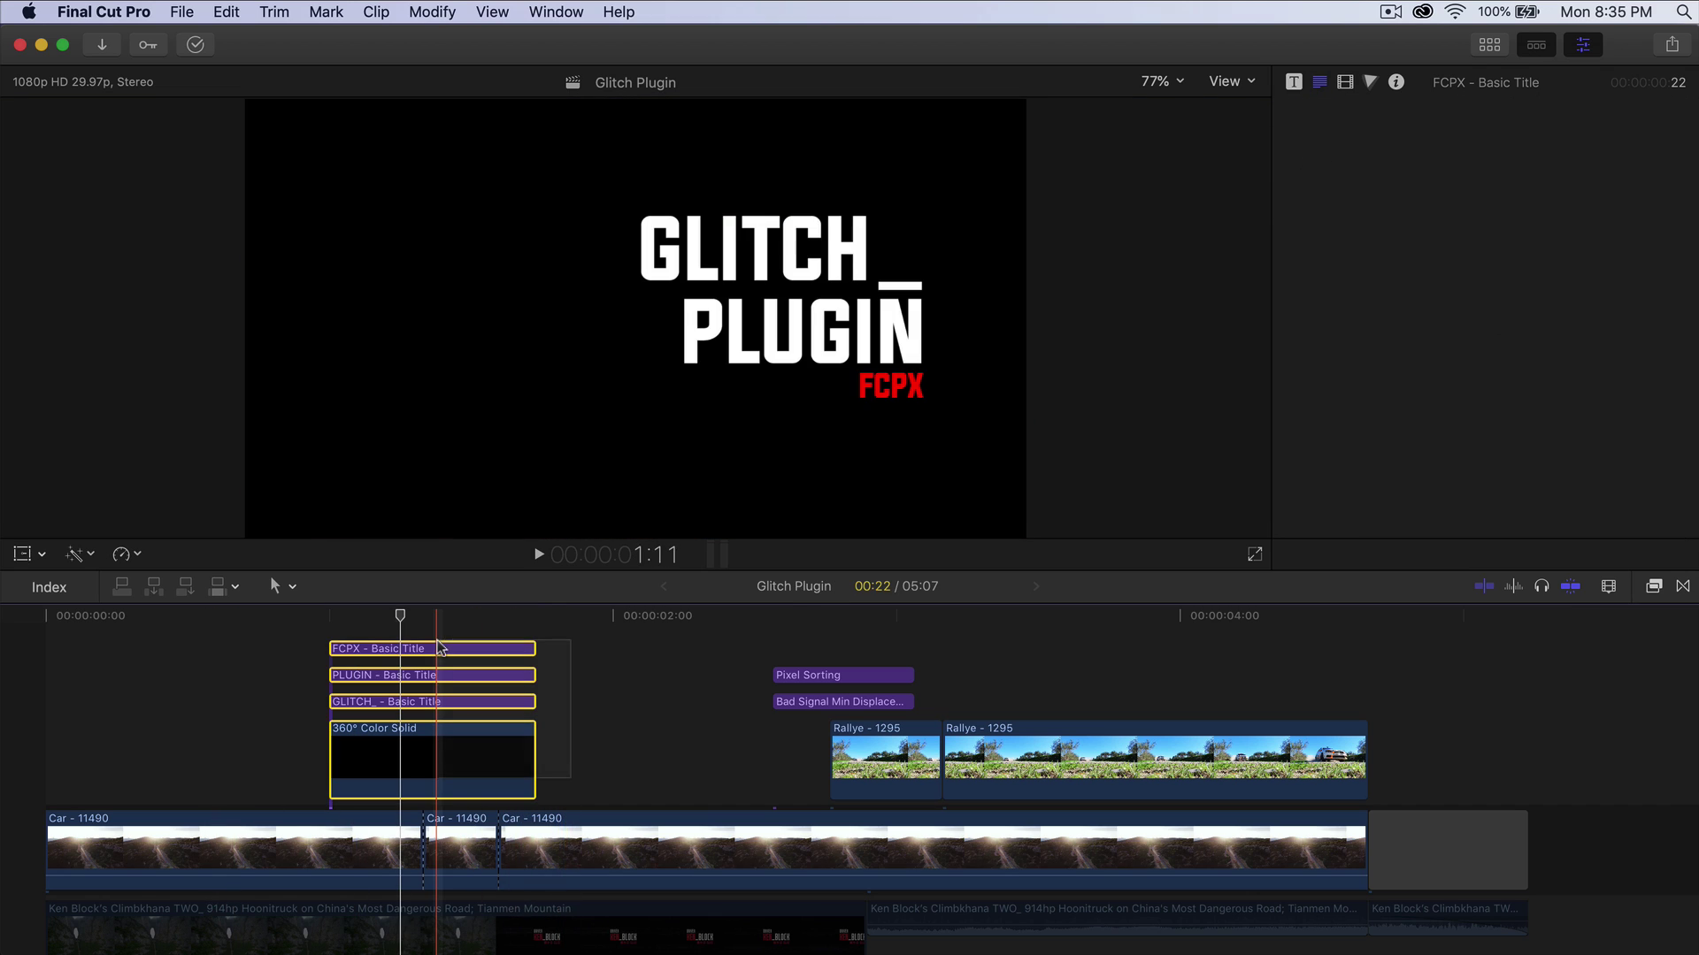
right_click(451, 689)
click(527, 710)
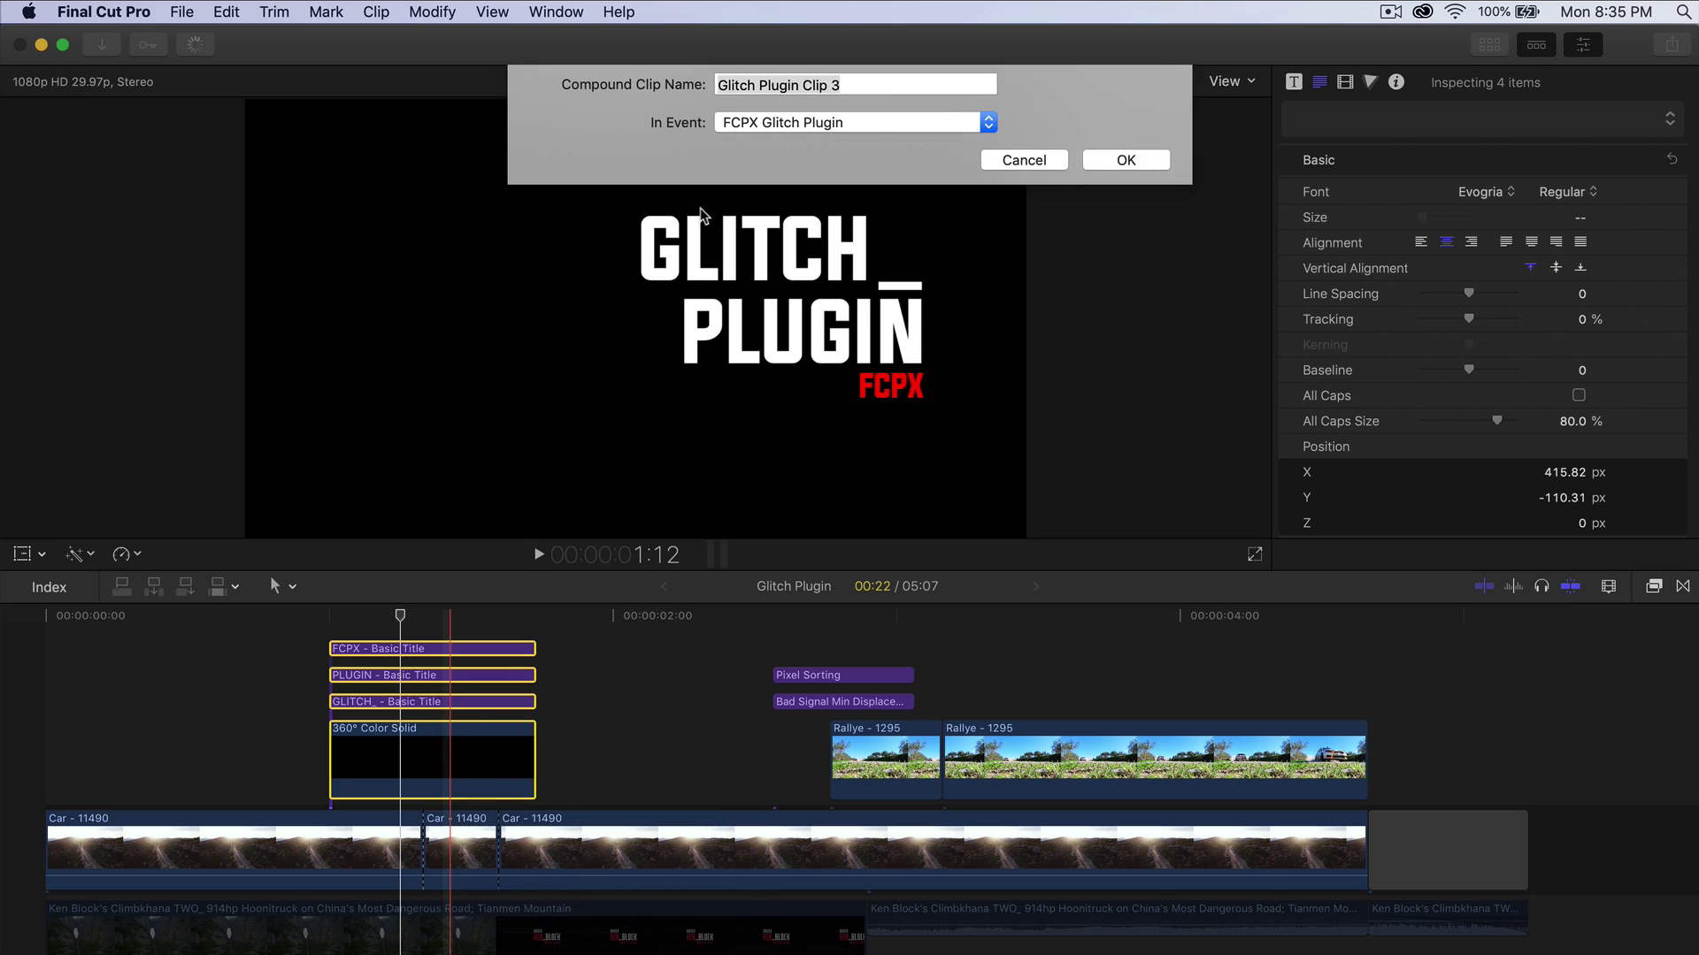
text(TEXT)
key(Return)
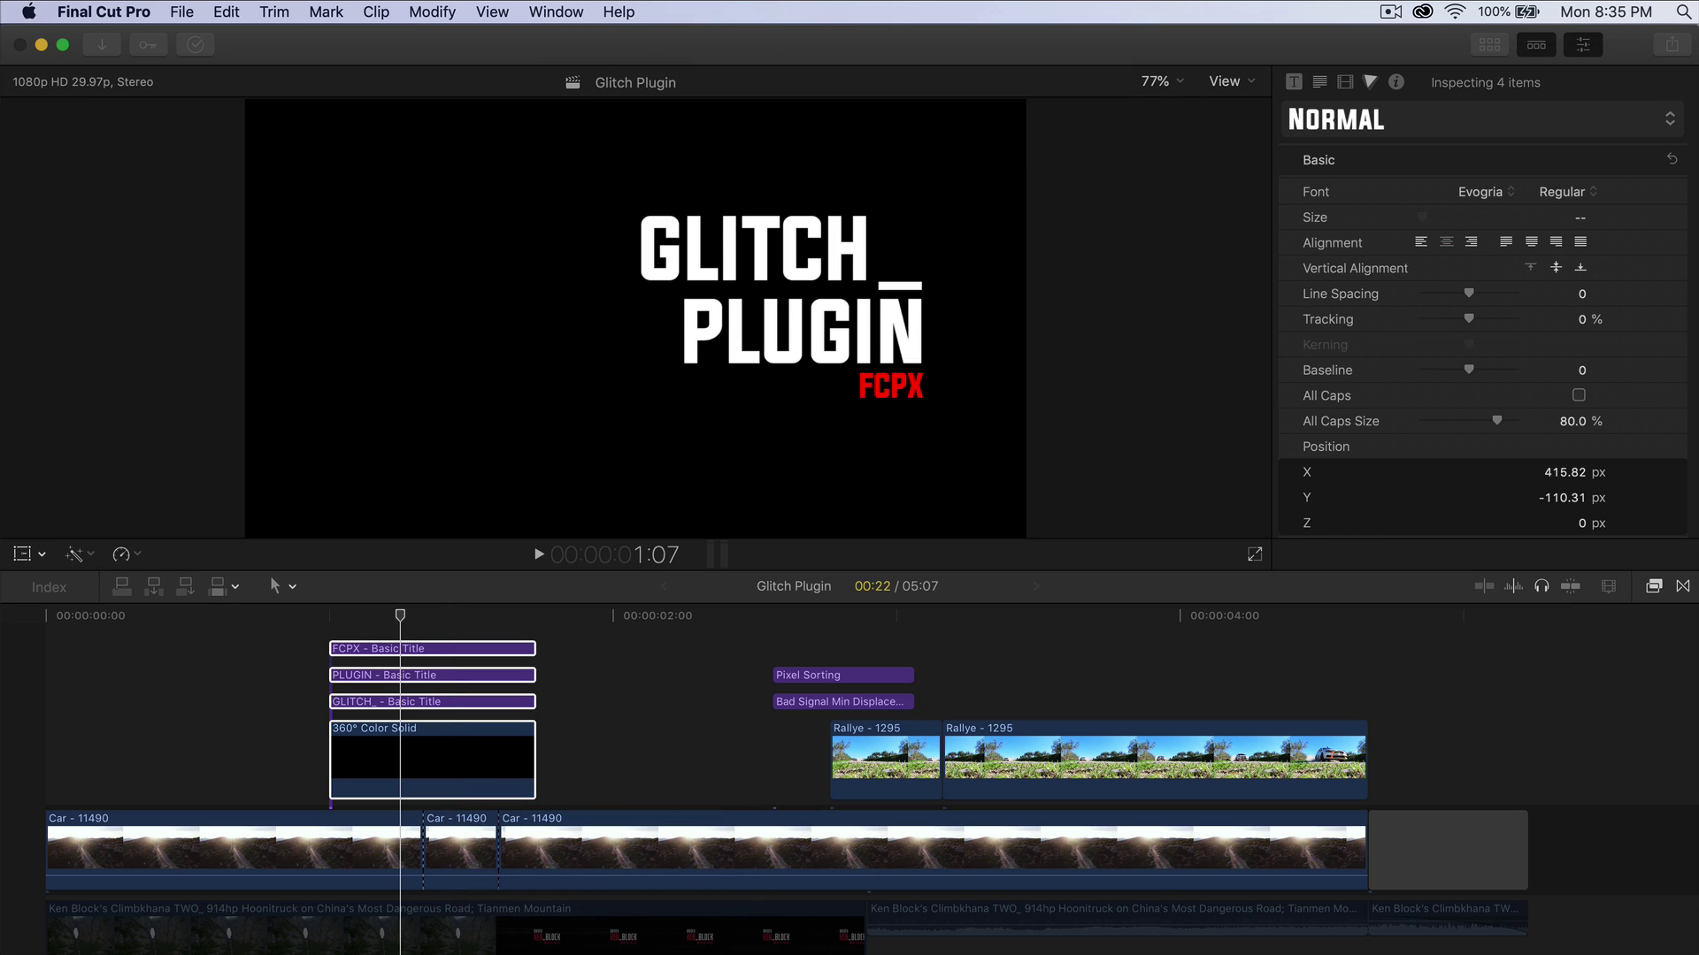
Align the TEXT compound clip with the start of the short second Car clip and re-enable the three Climbkhana clips beneath.
drag(359, 789, 533, 741)
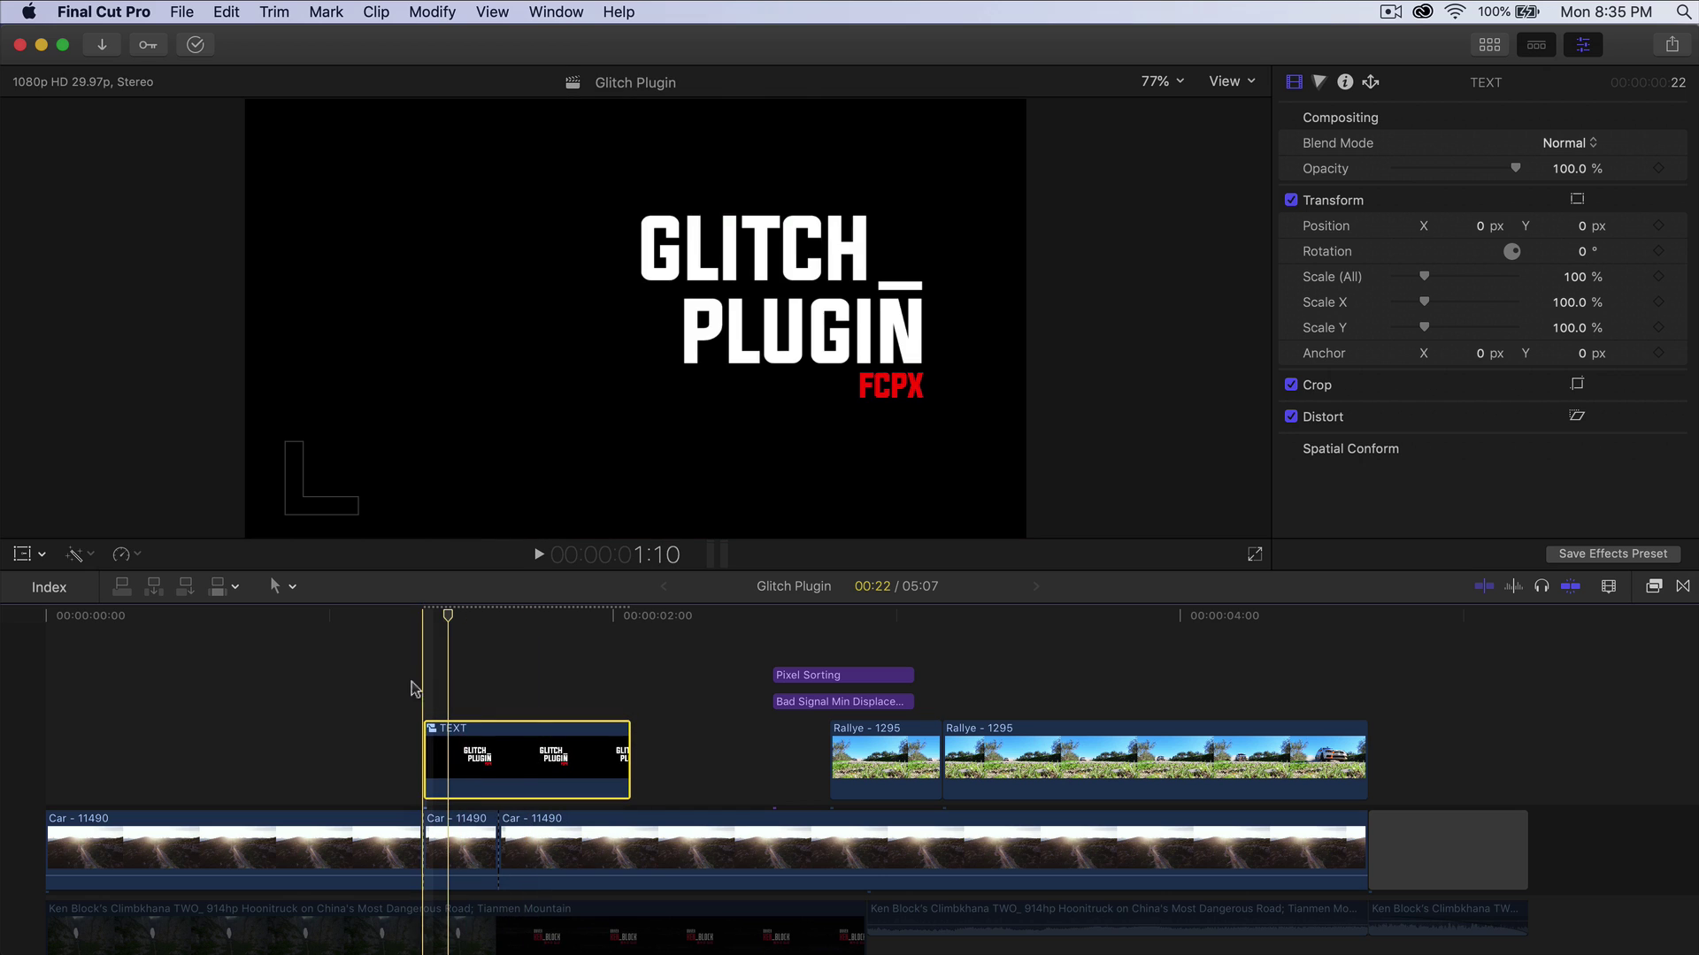
scroll(534, 742, down, 2)
click(453, 888)
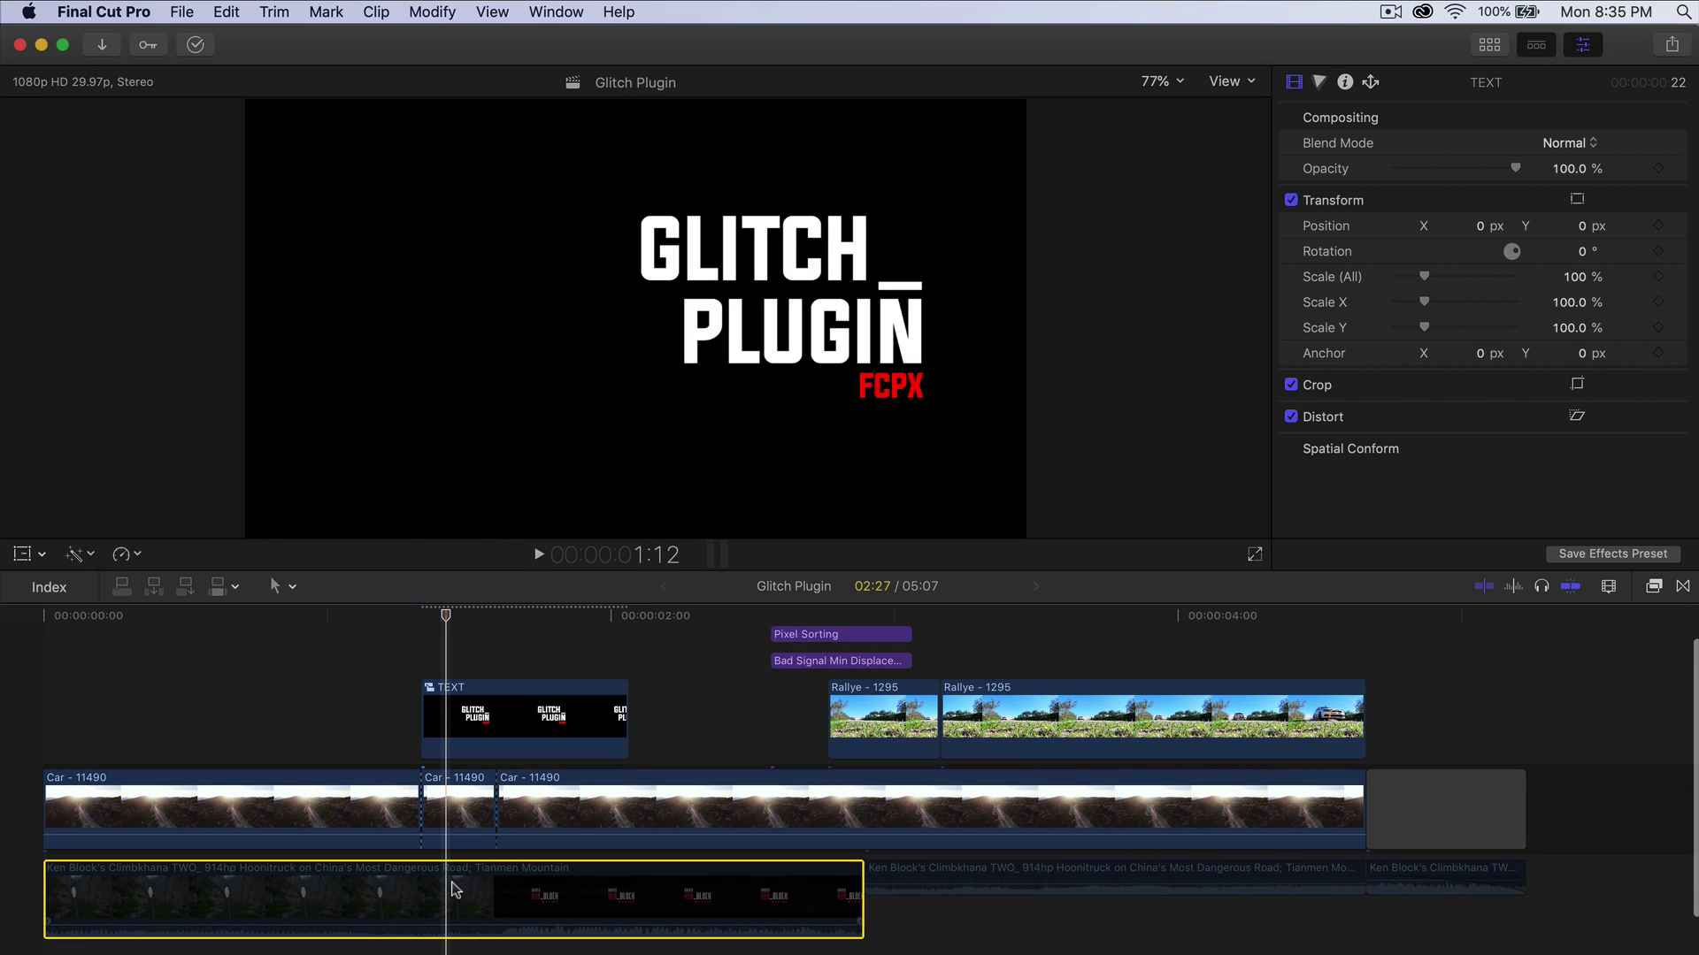
click(991, 880)
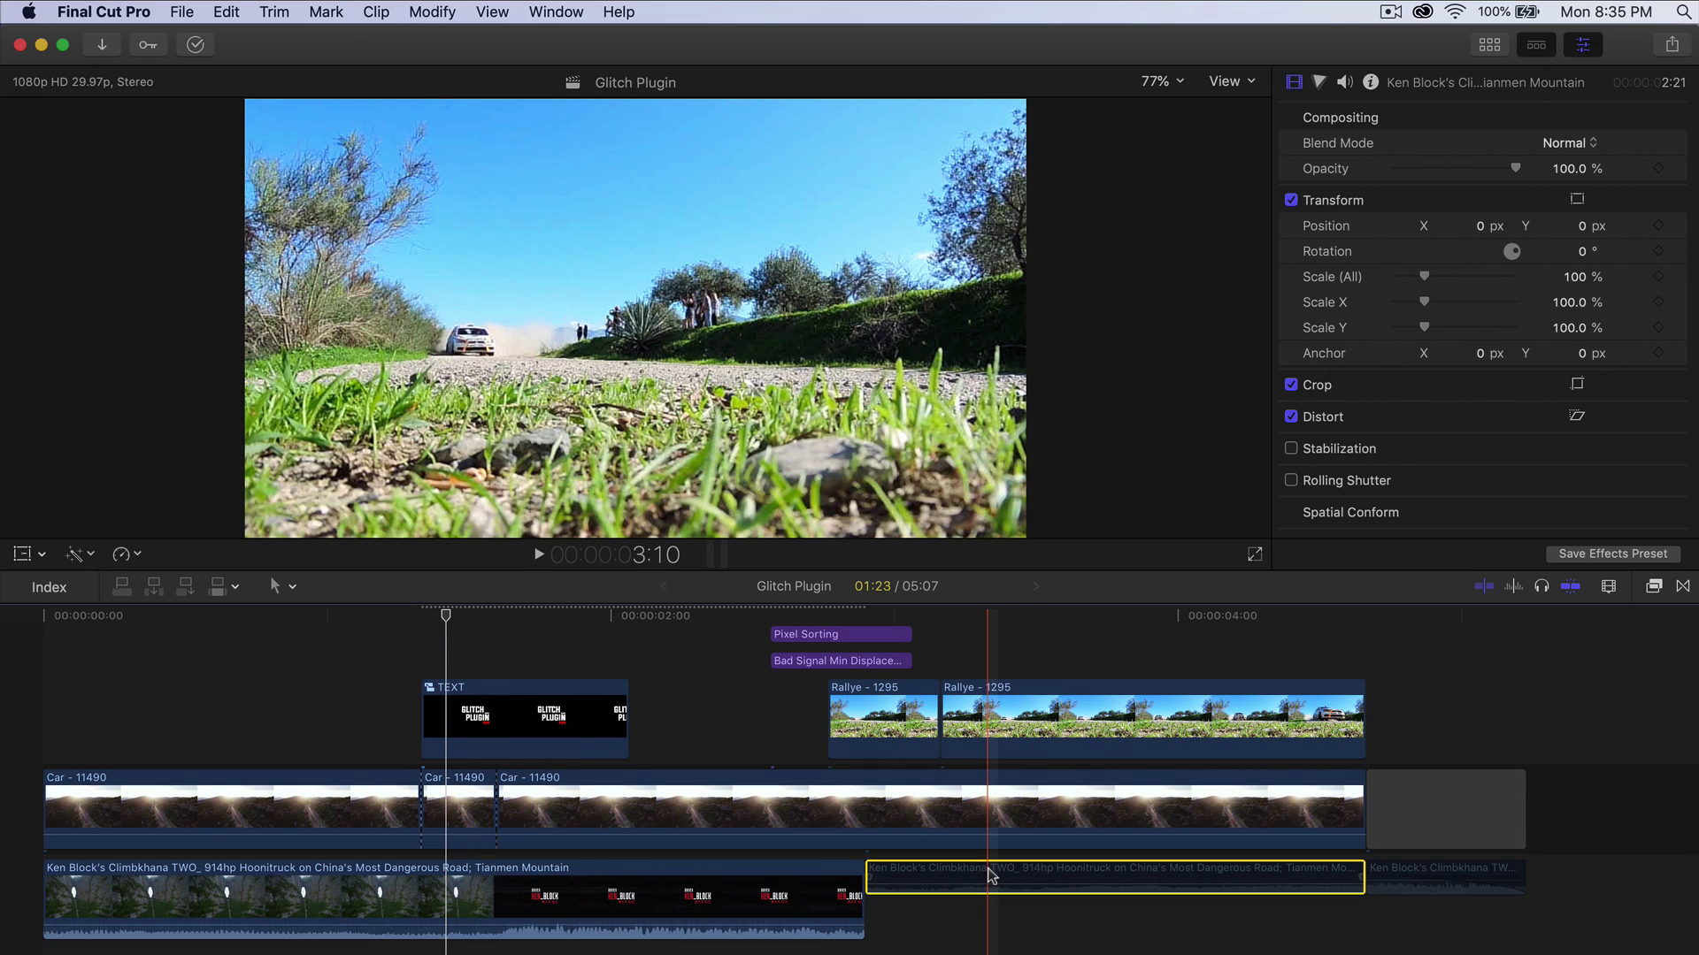
click(1412, 876)
Apply the RGB Artifacts Displacement effect from Pixel Film Studios - FCPX Glitch to the TEXT clip.
click(461, 734)
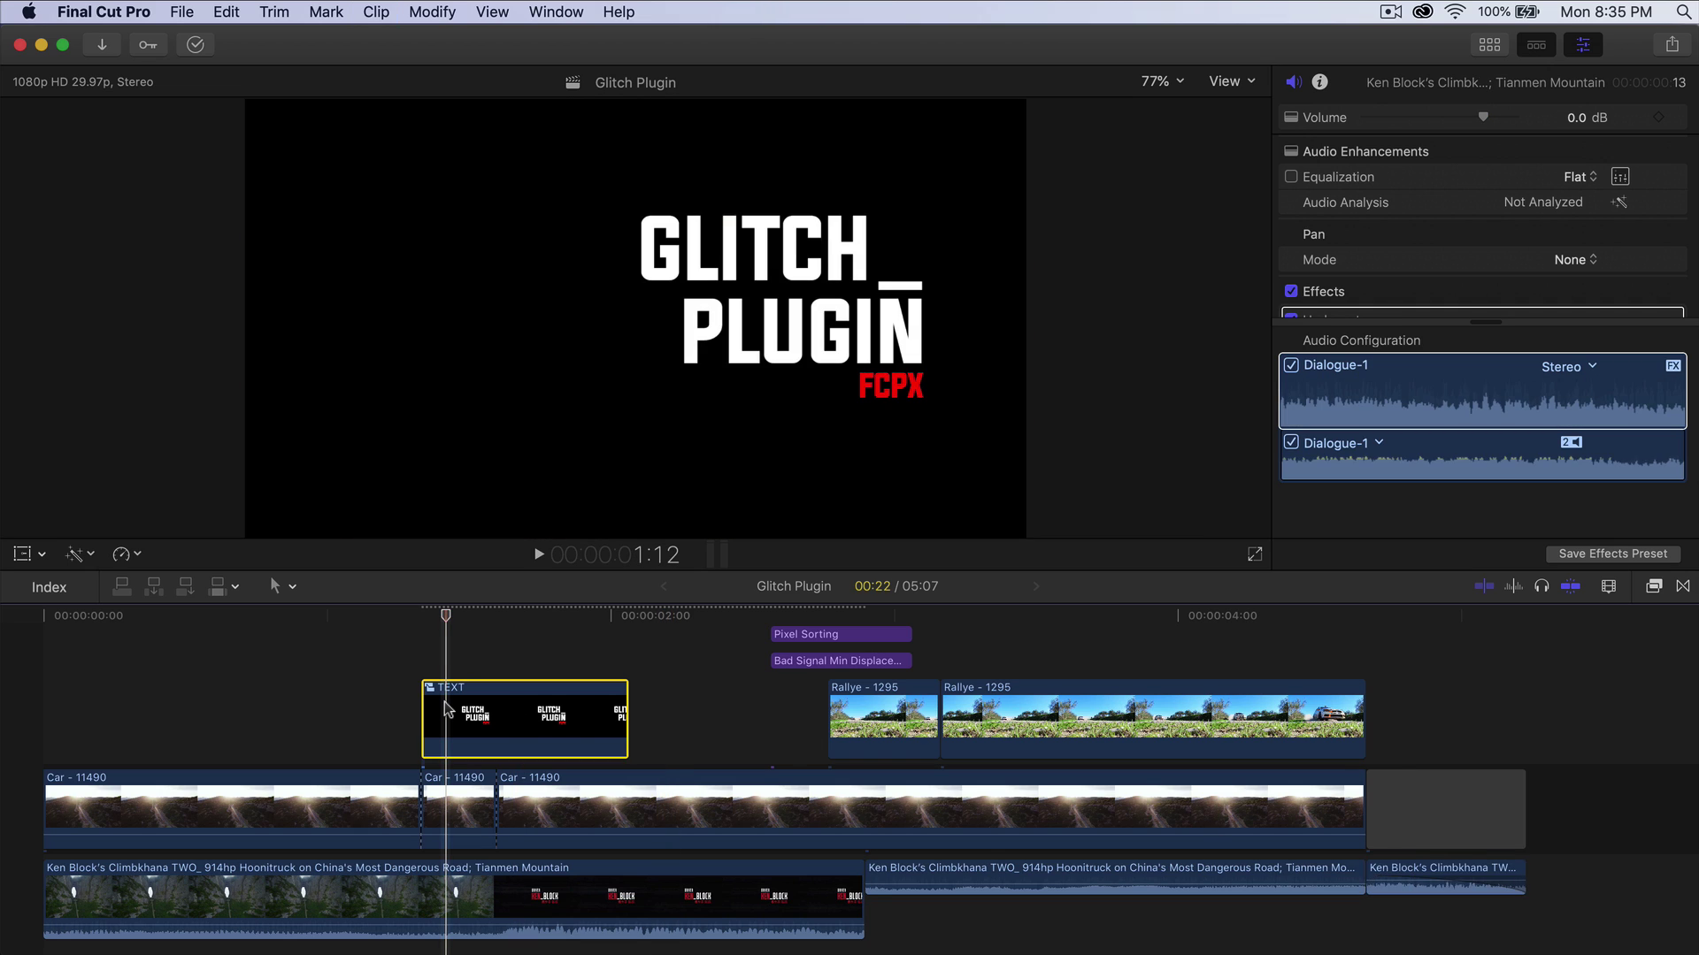
scroll(461, 735, up, 2)
click(1653, 586)
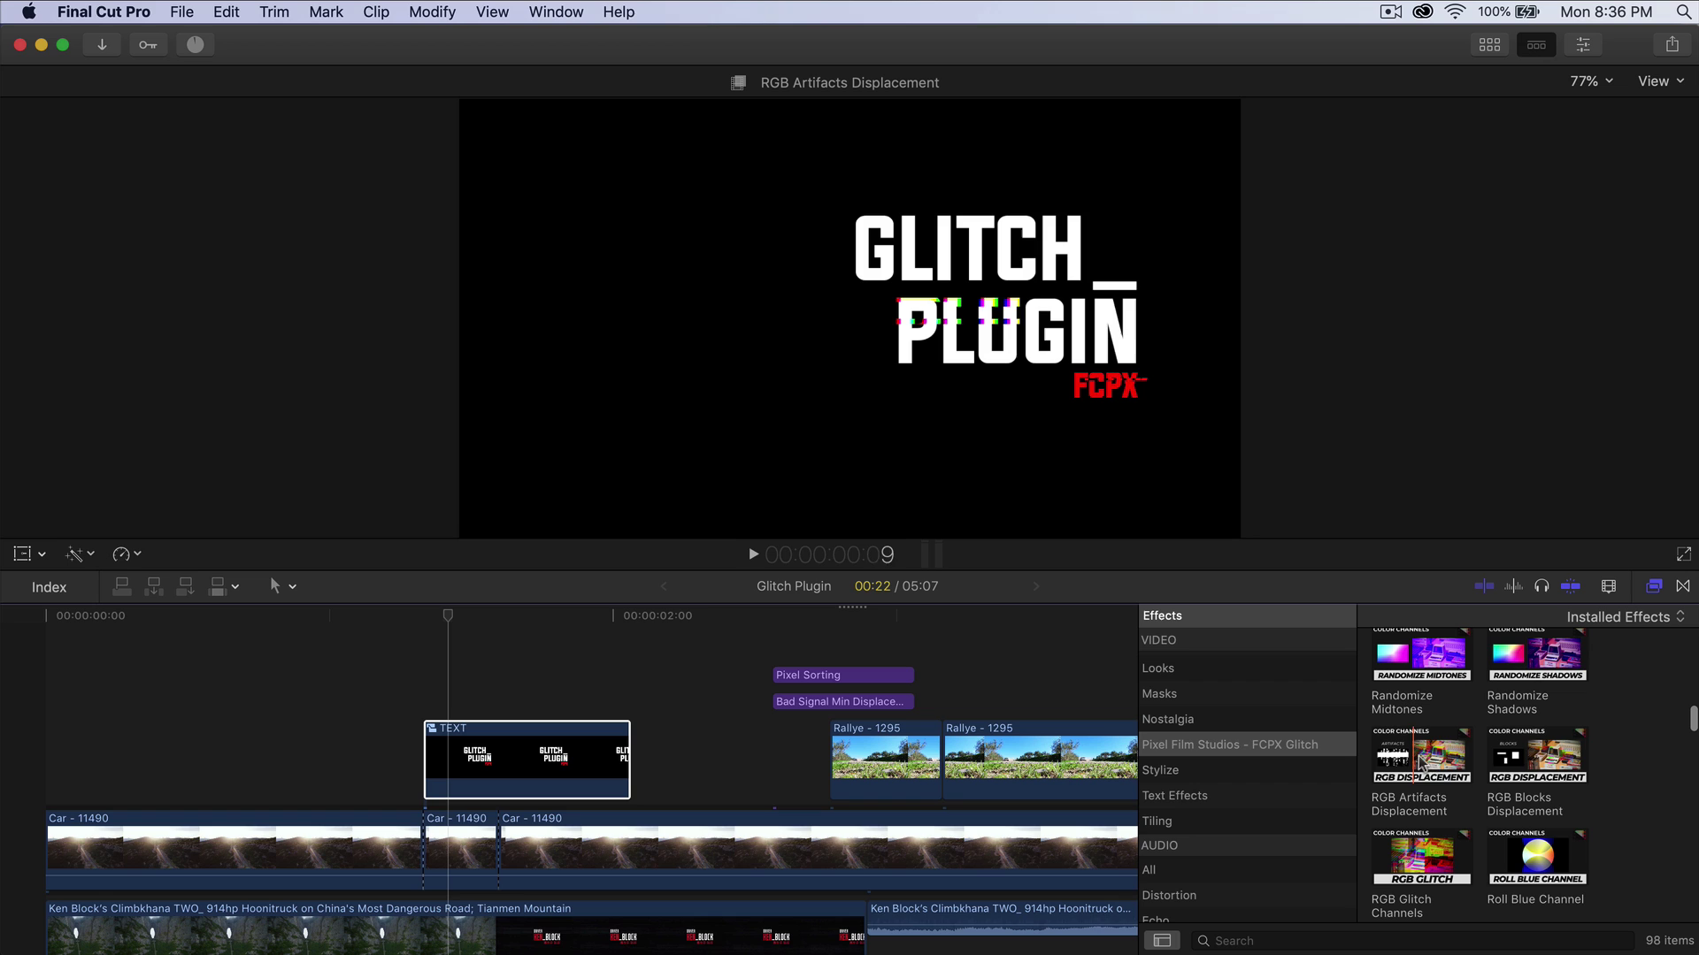
drag(1422, 759, 500, 763)
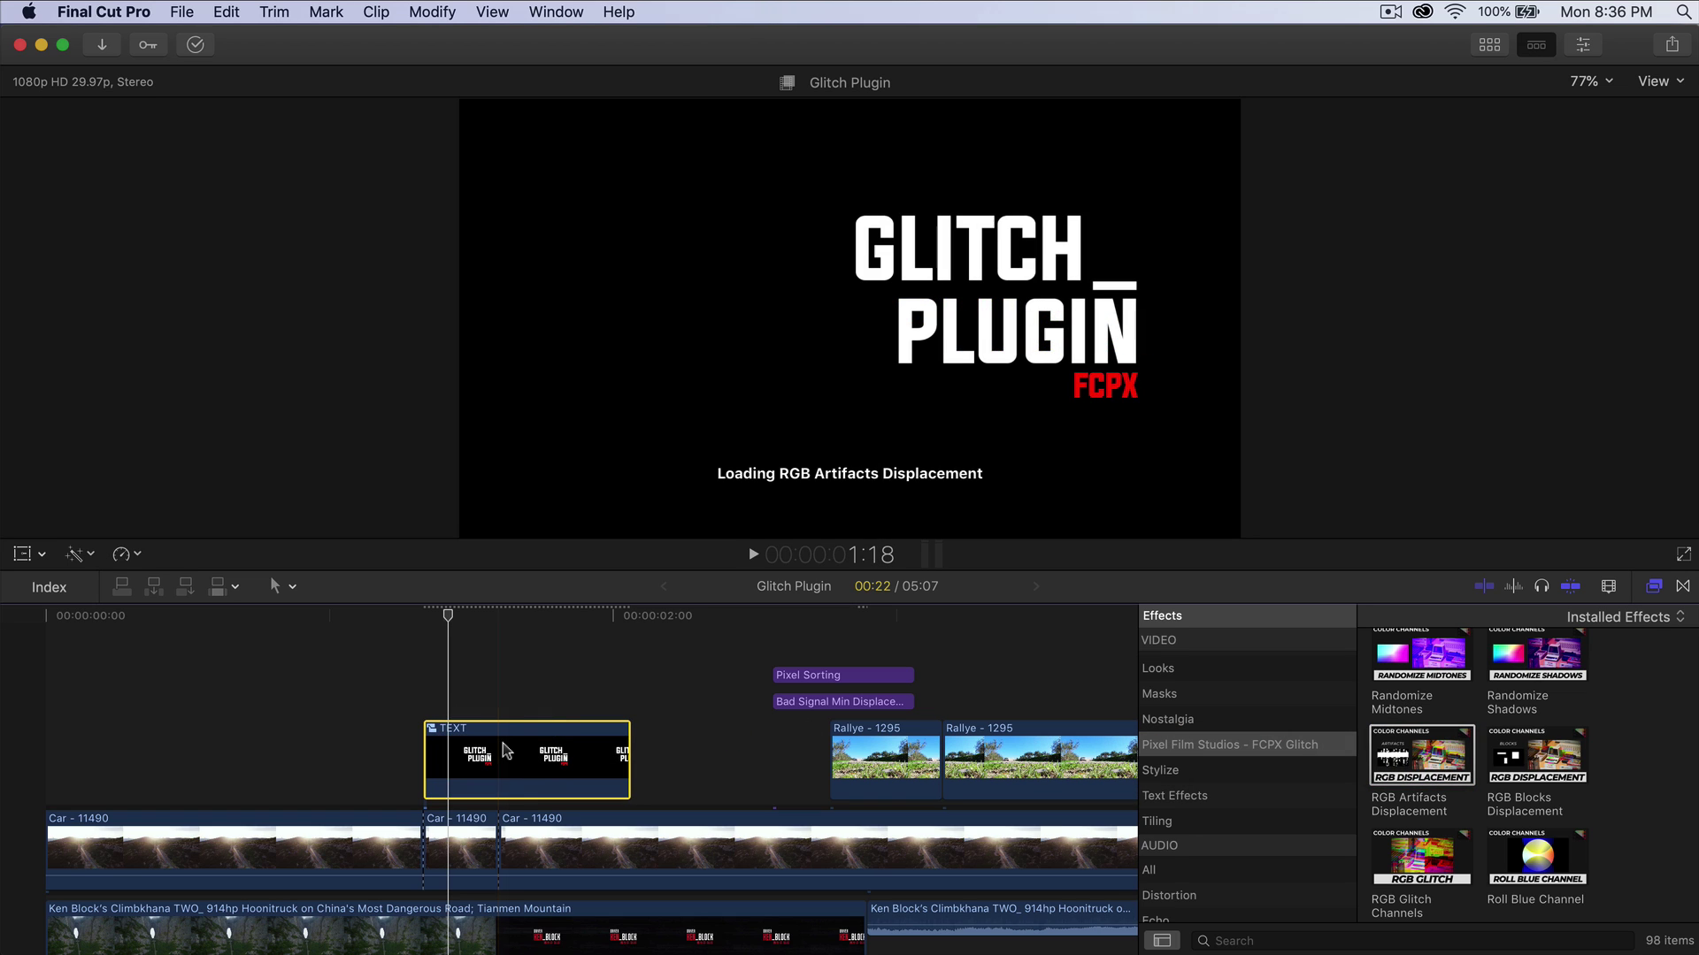
Shift the TEXT clip 8 frames later to the start of the third Car clip and play back the section.
click(390, 618)
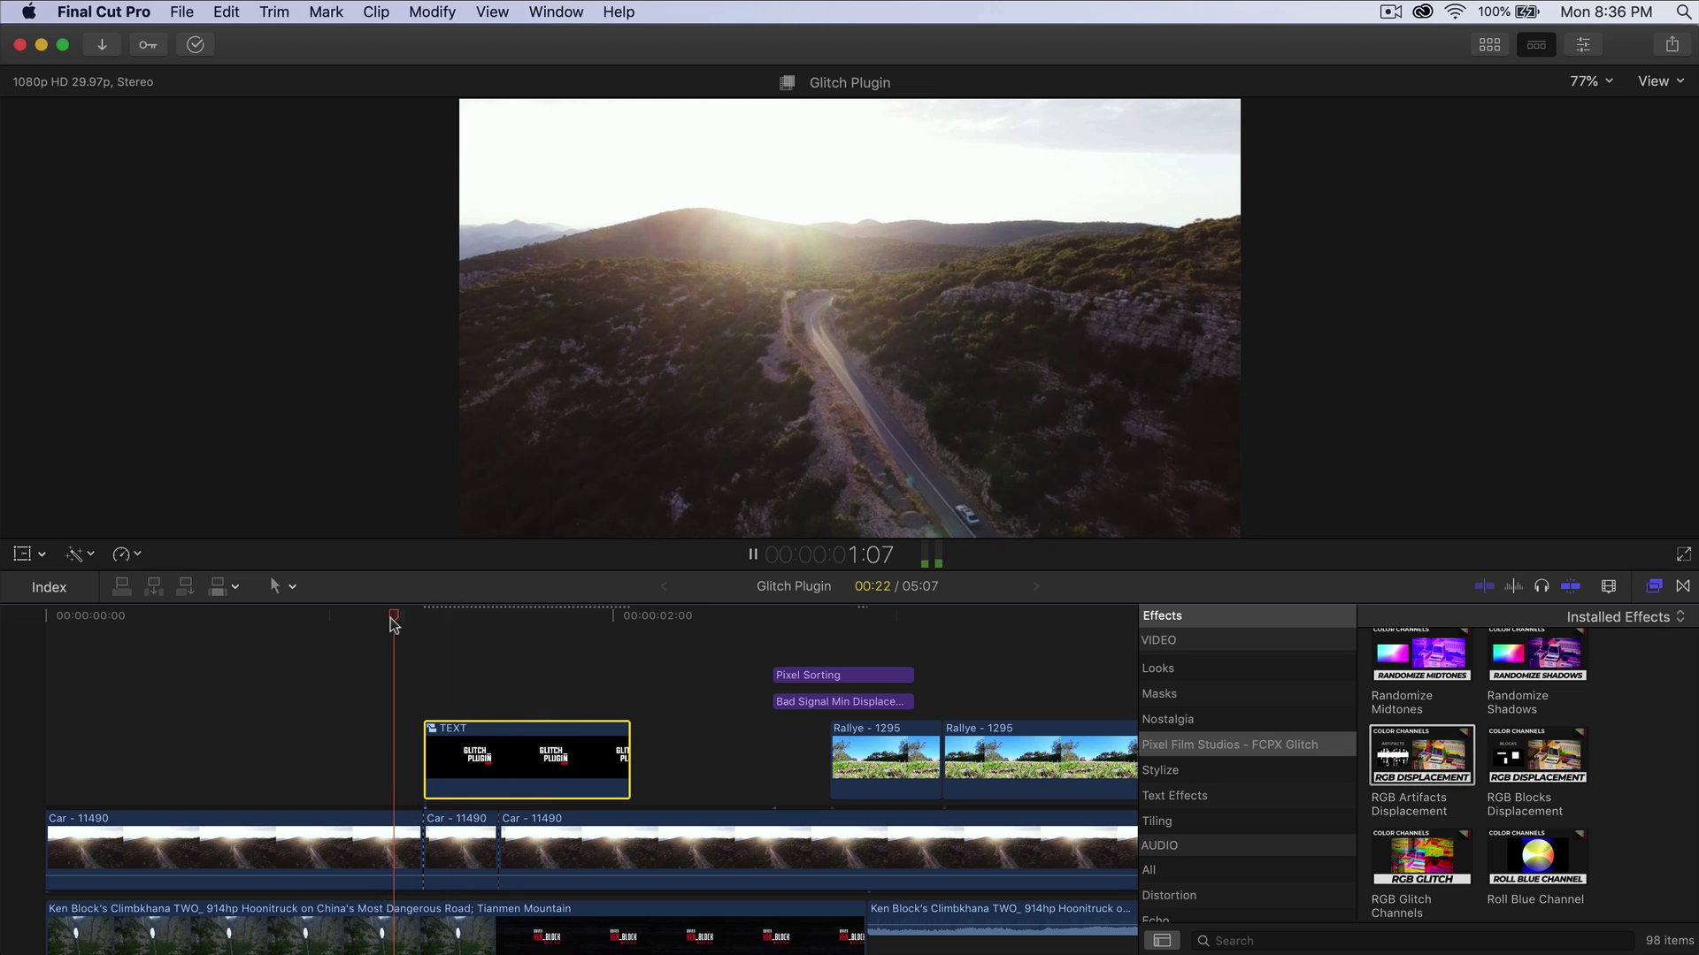
key(space)
scroll(452, 666, down, 1)
drag(462, 714, 537, 714)
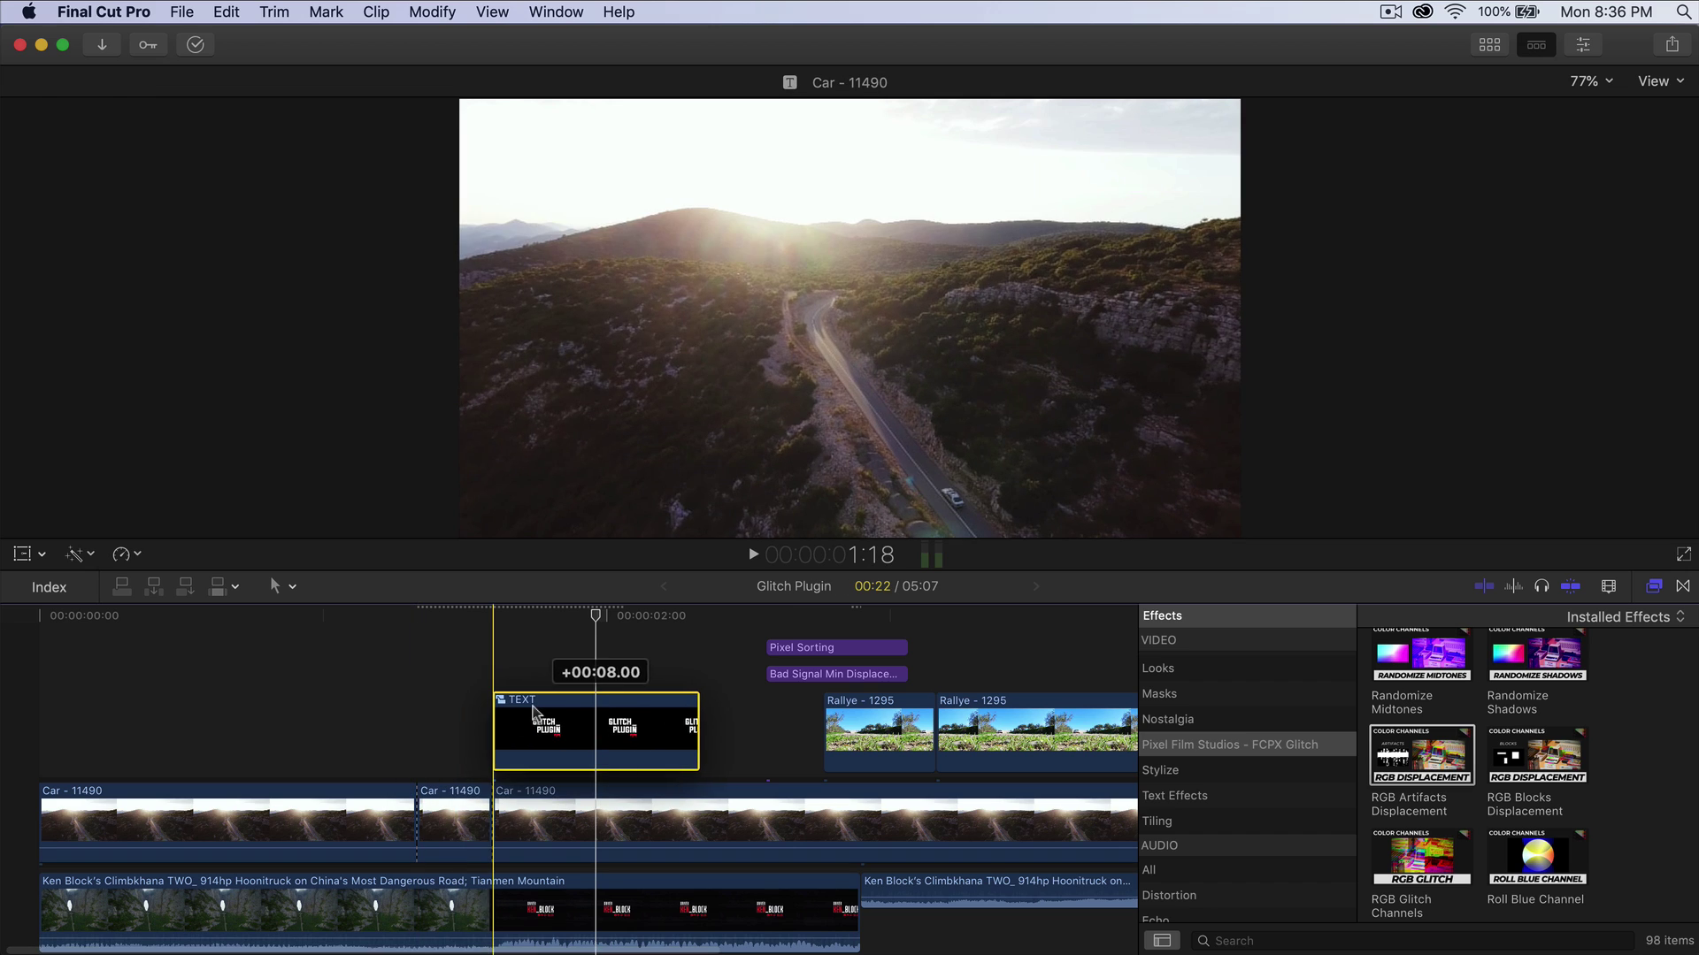
key(space)
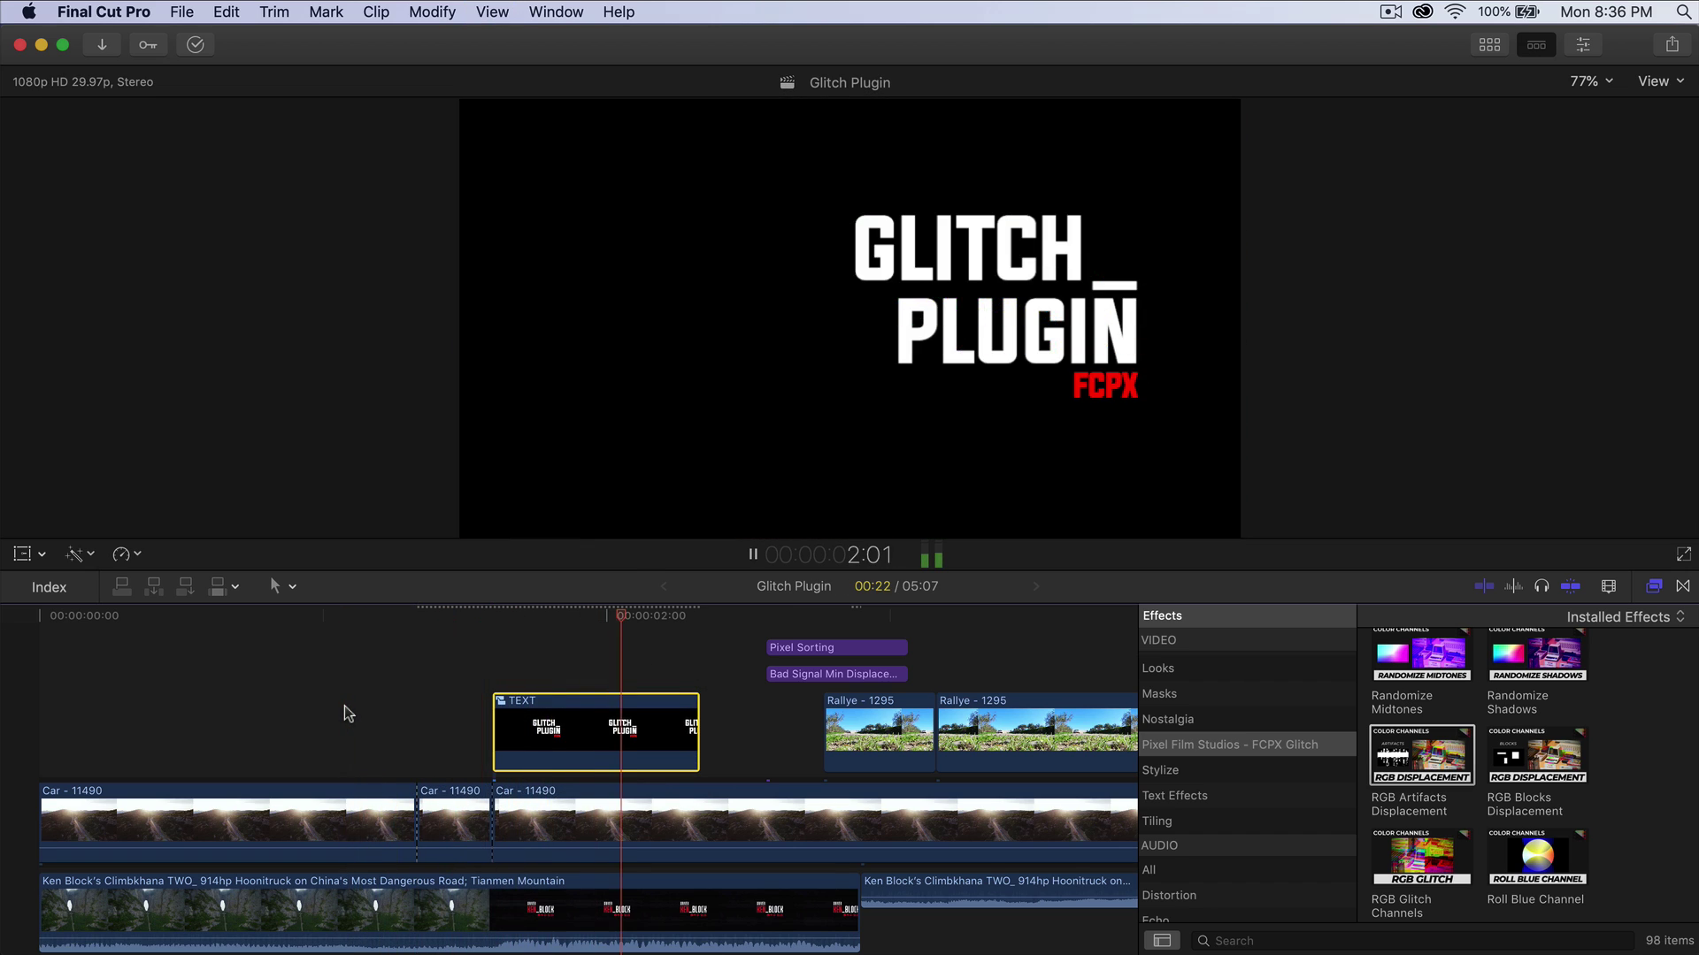
key(space)
Apply the RGB Glitch Channels effect to the TEXT clip and close the effects browser.
click(528, 611)
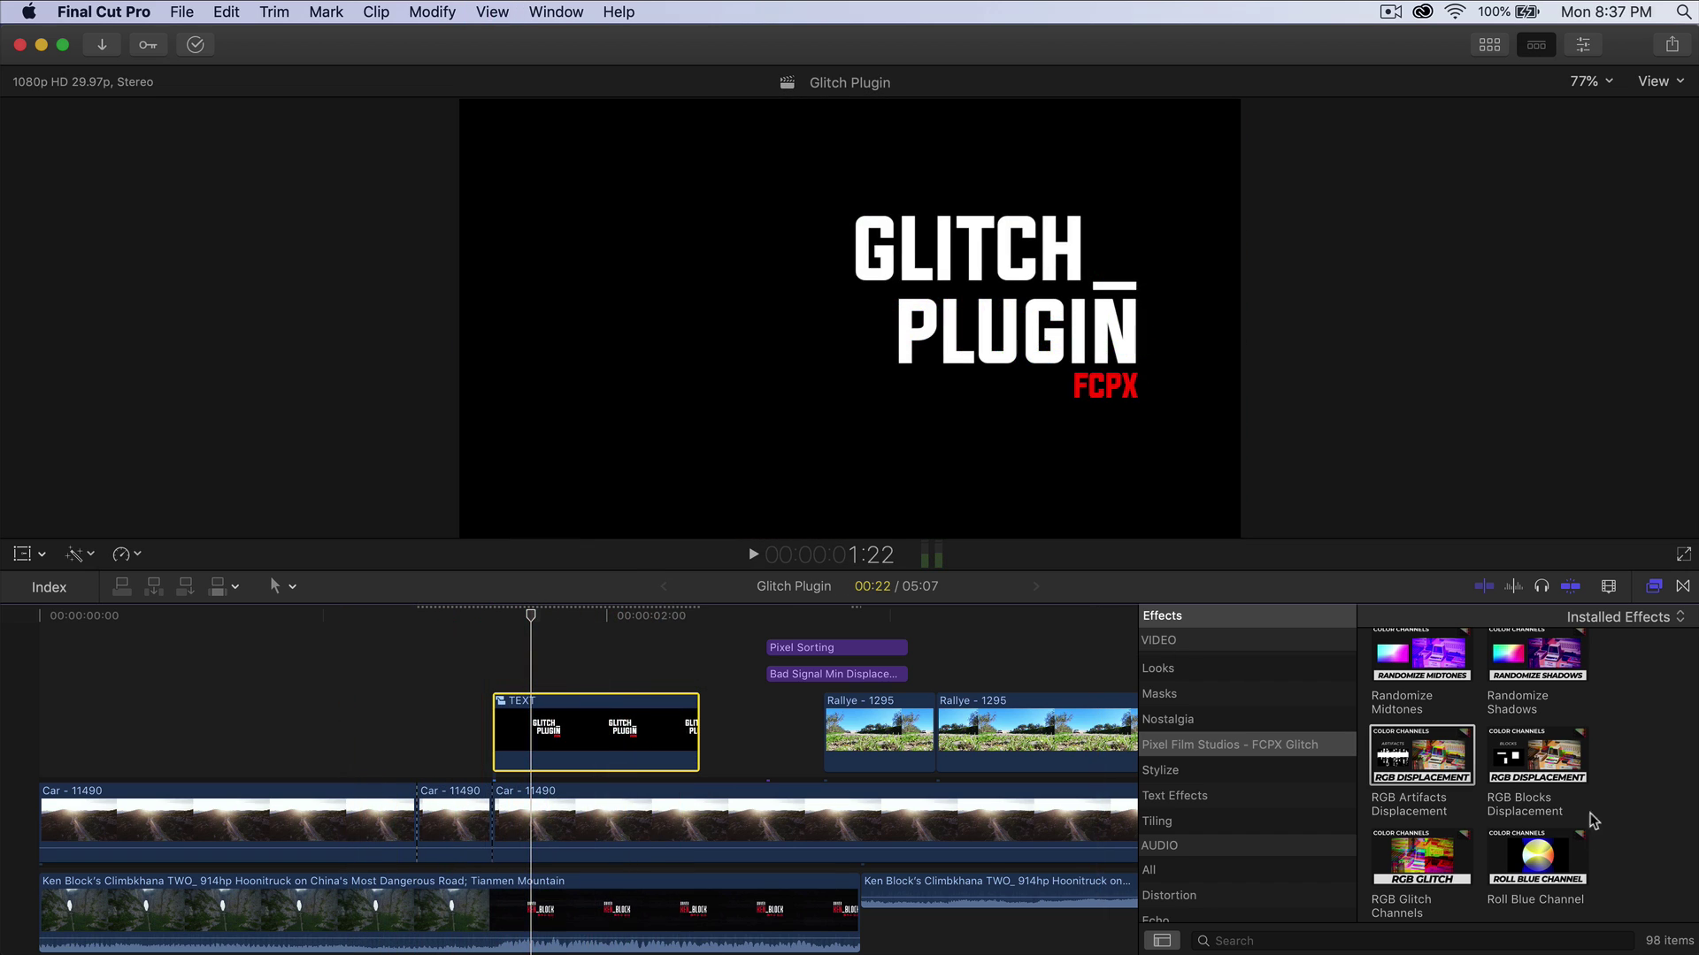
click(1524, 756)
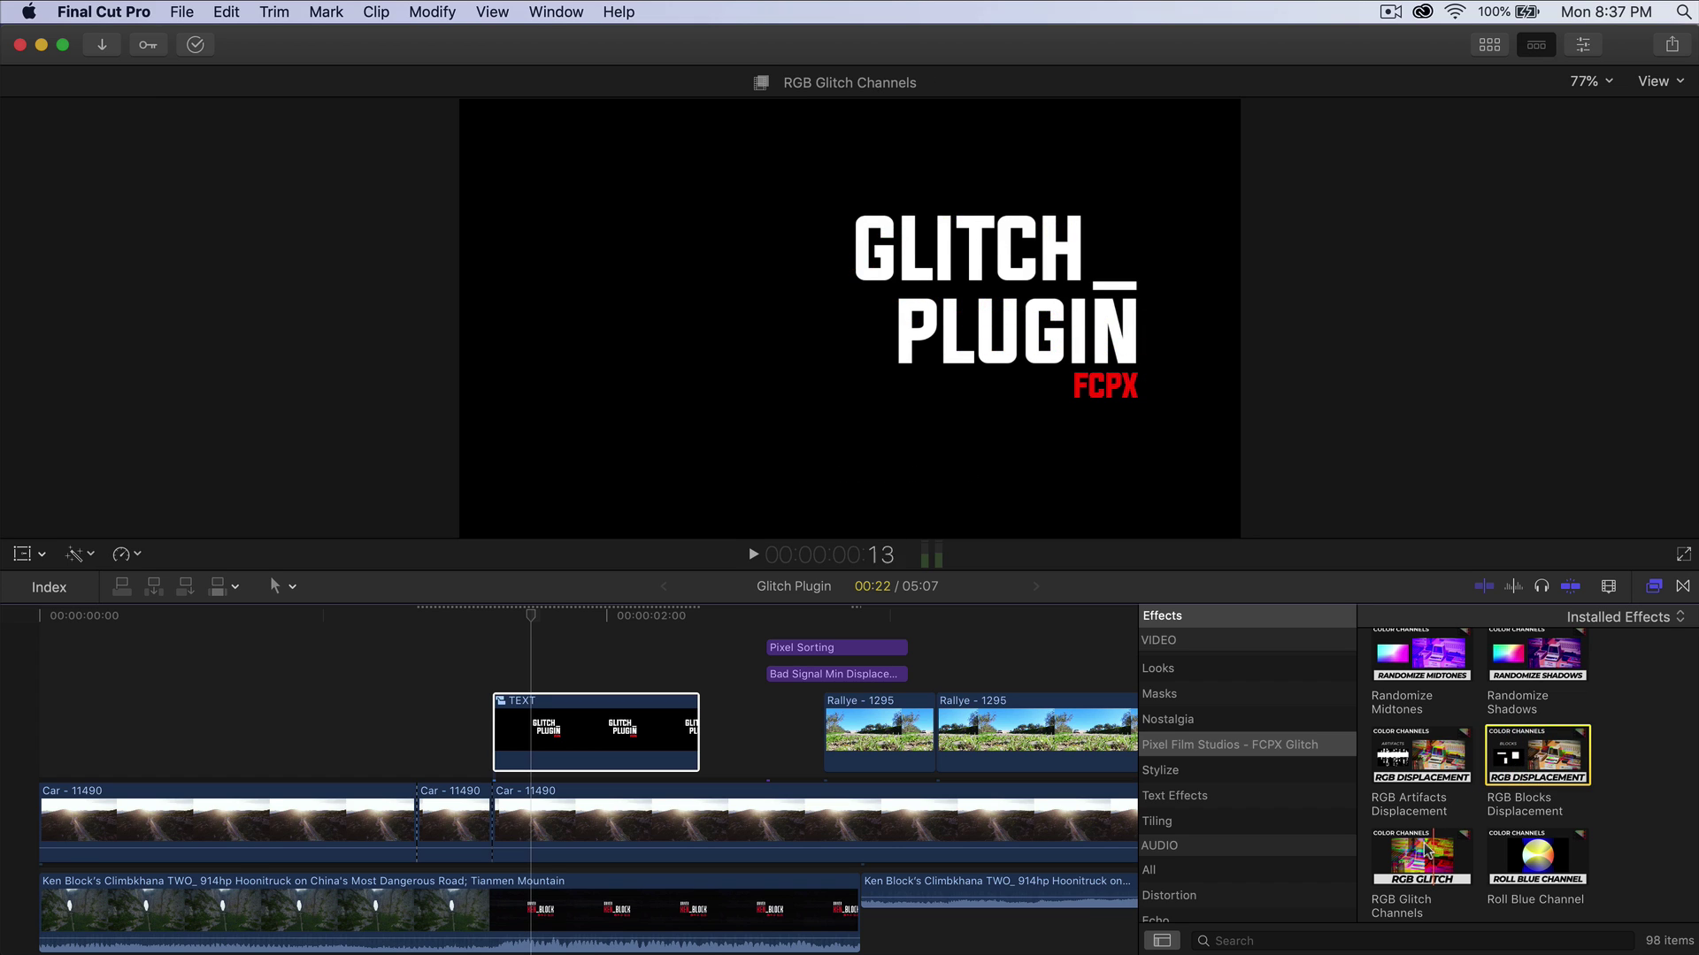
scroll(1419, 822, down, 3)
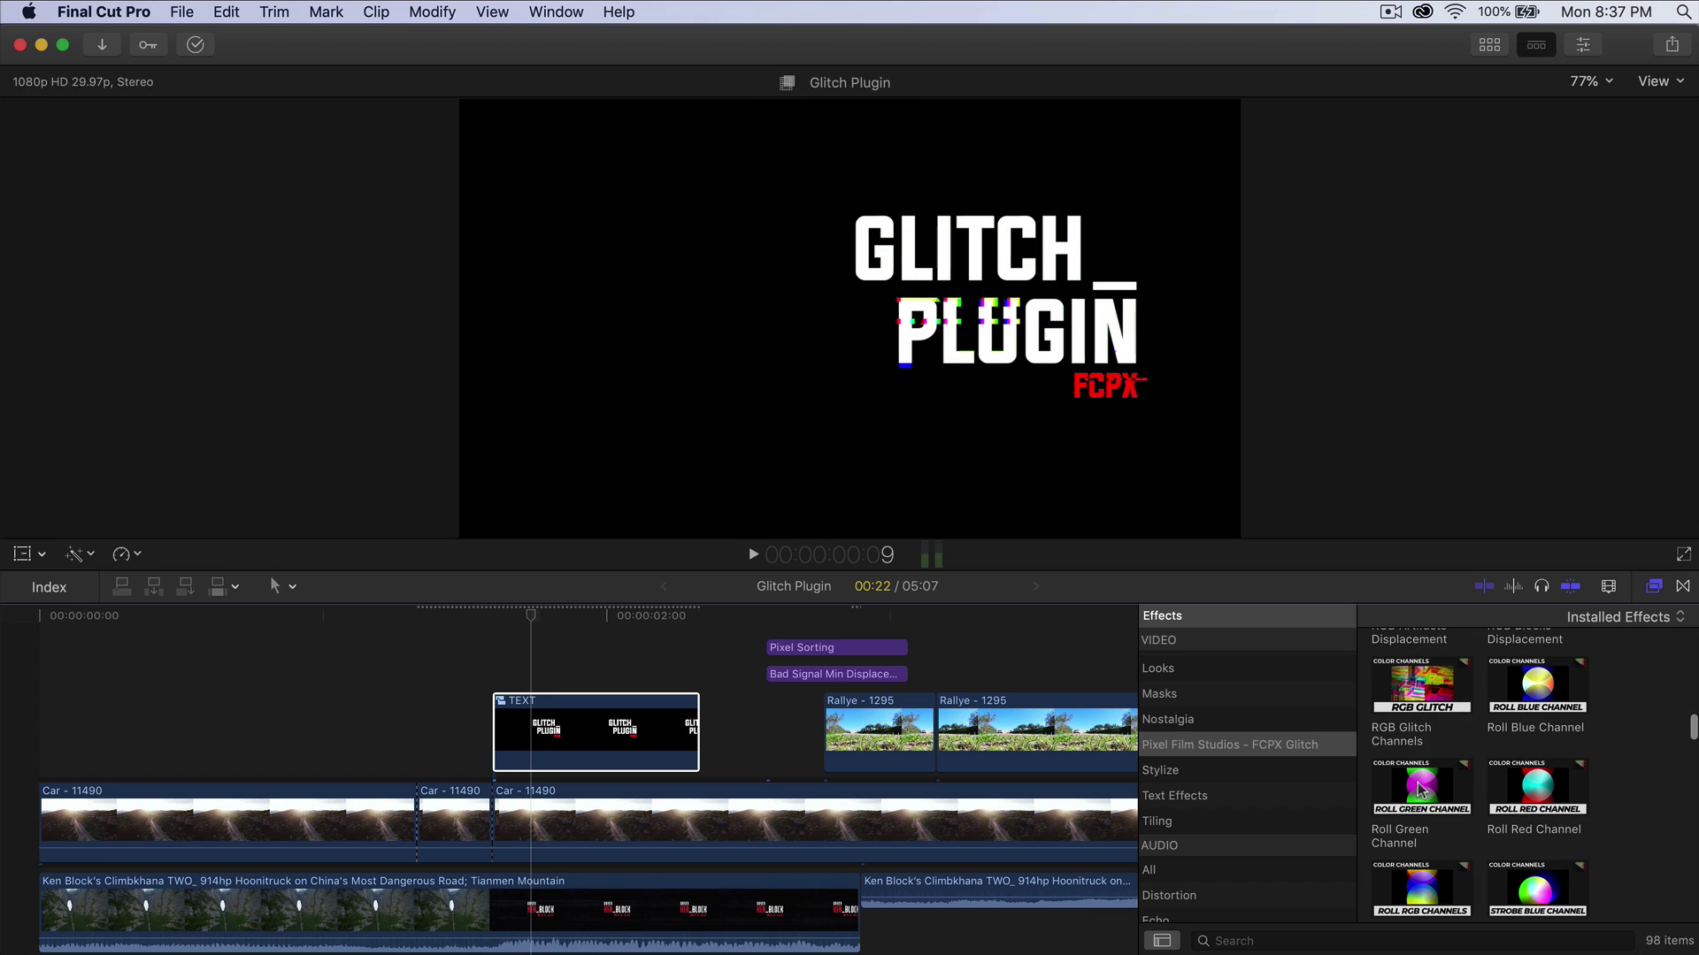
drag(1425, 733, 633, 724)
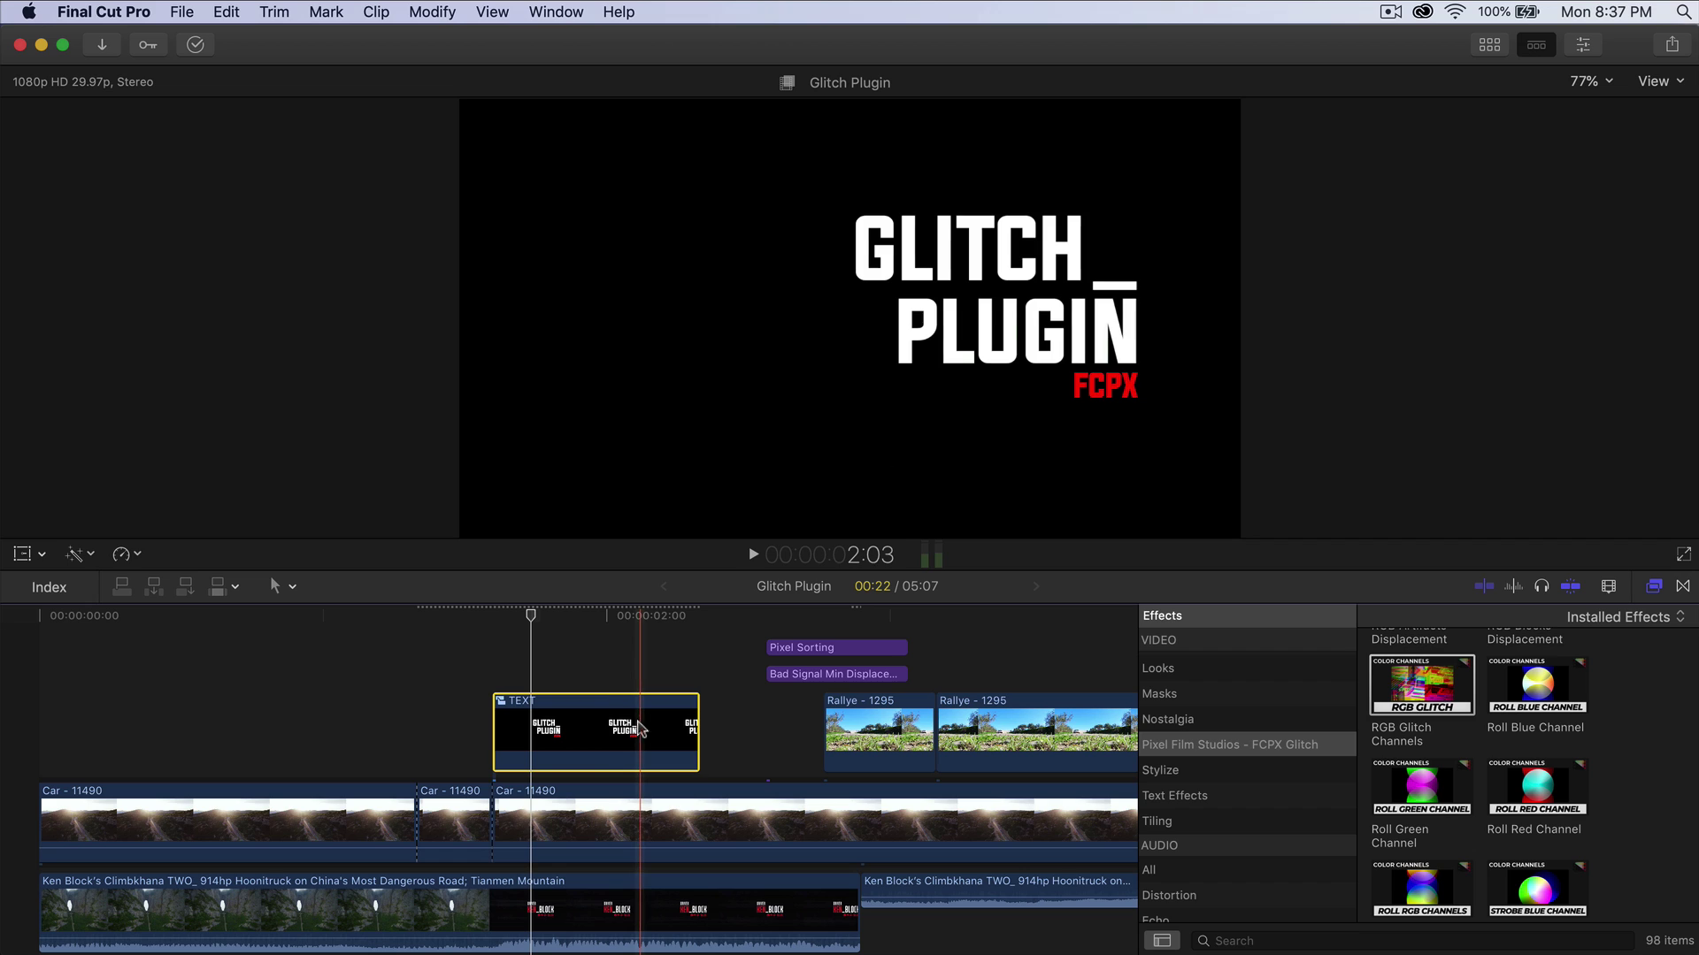
click(595, 725)
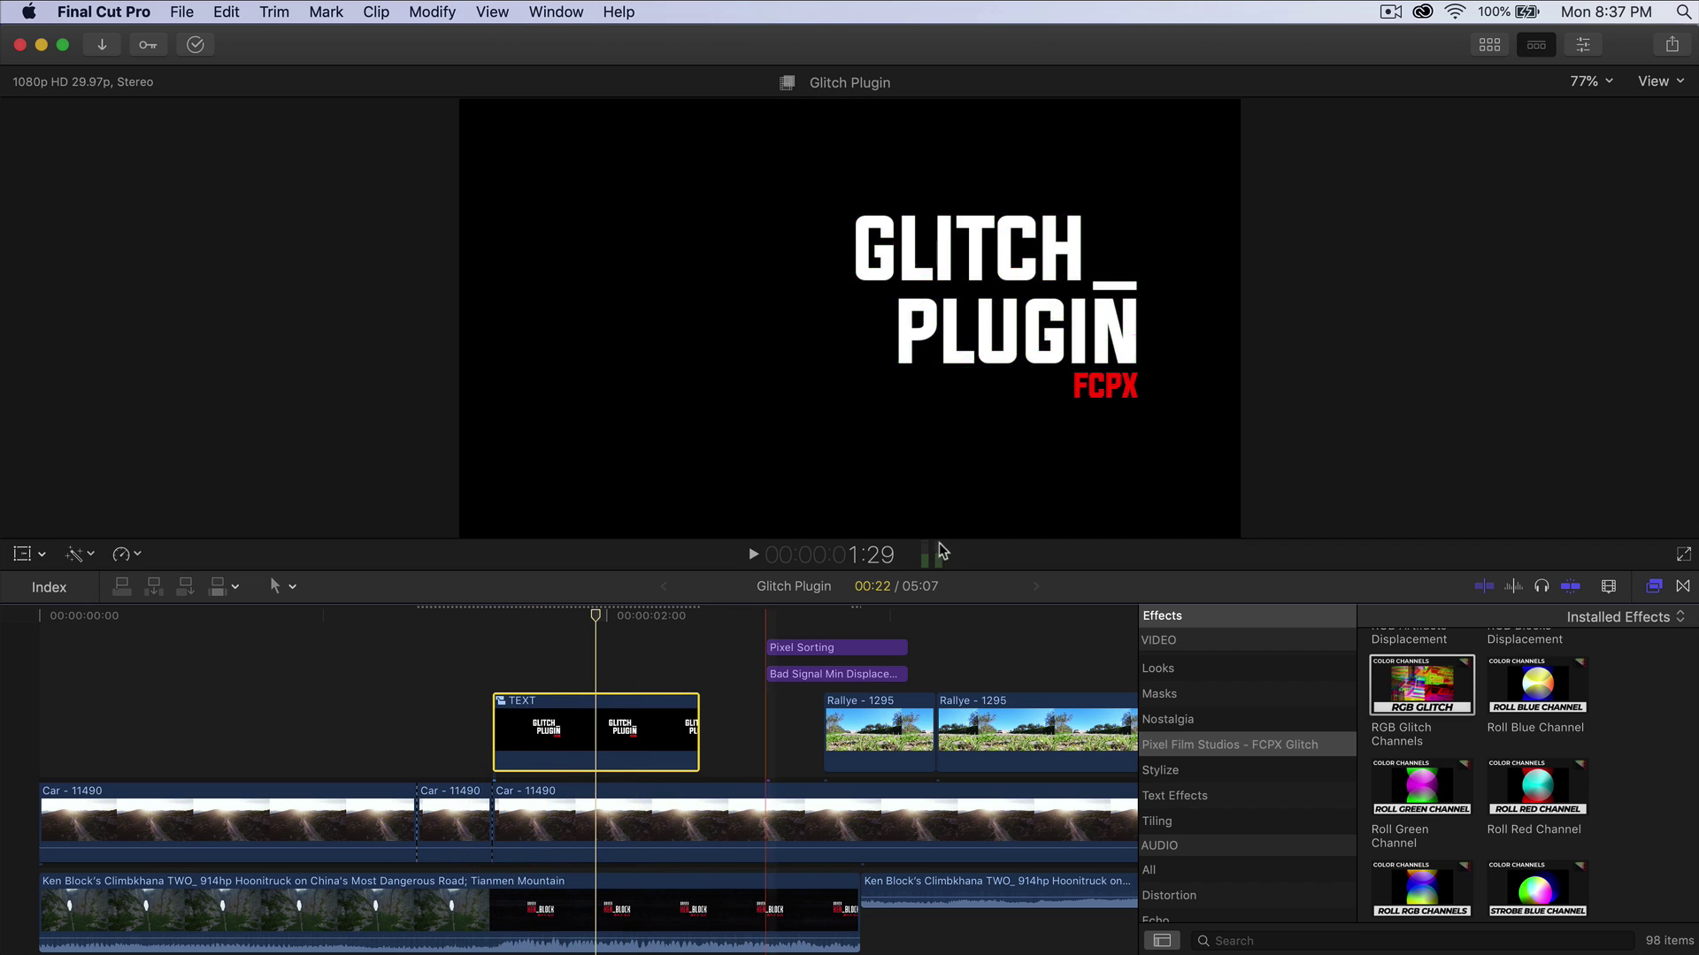
click(1649, 587)
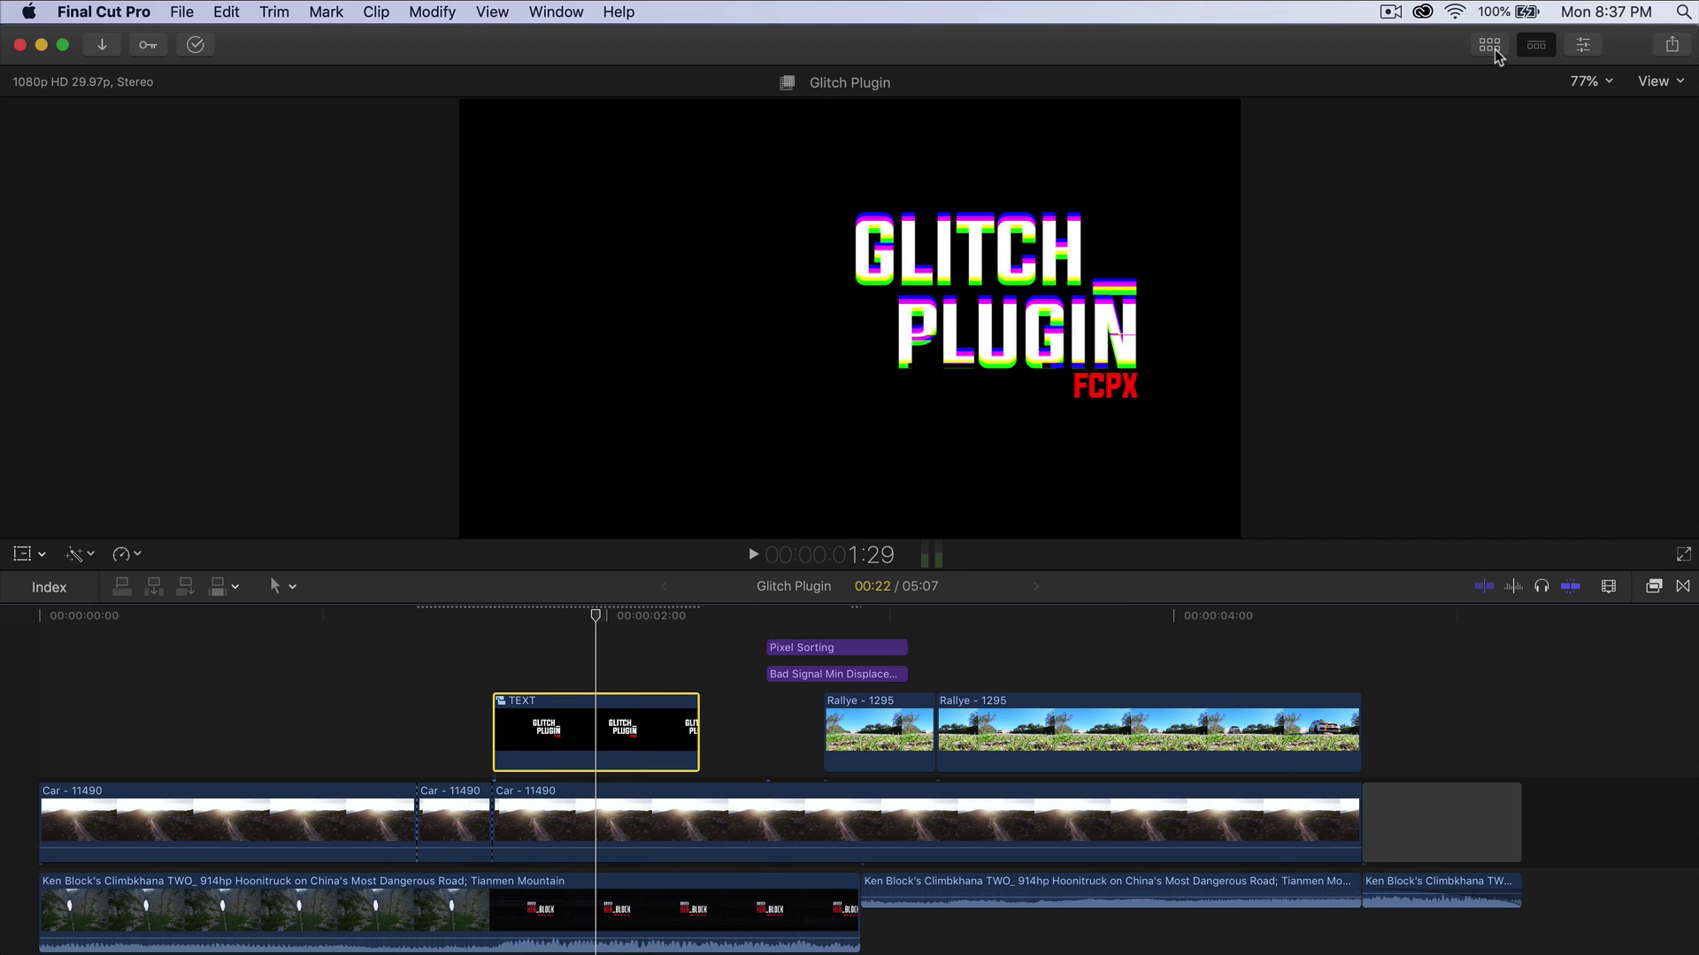
Add the Squiggly Lines 24-HD 1920 clip from the FCPX Glitch Plugin event directly above the start of the TEXT clip.
click(1489, 44)
click(22, 82)
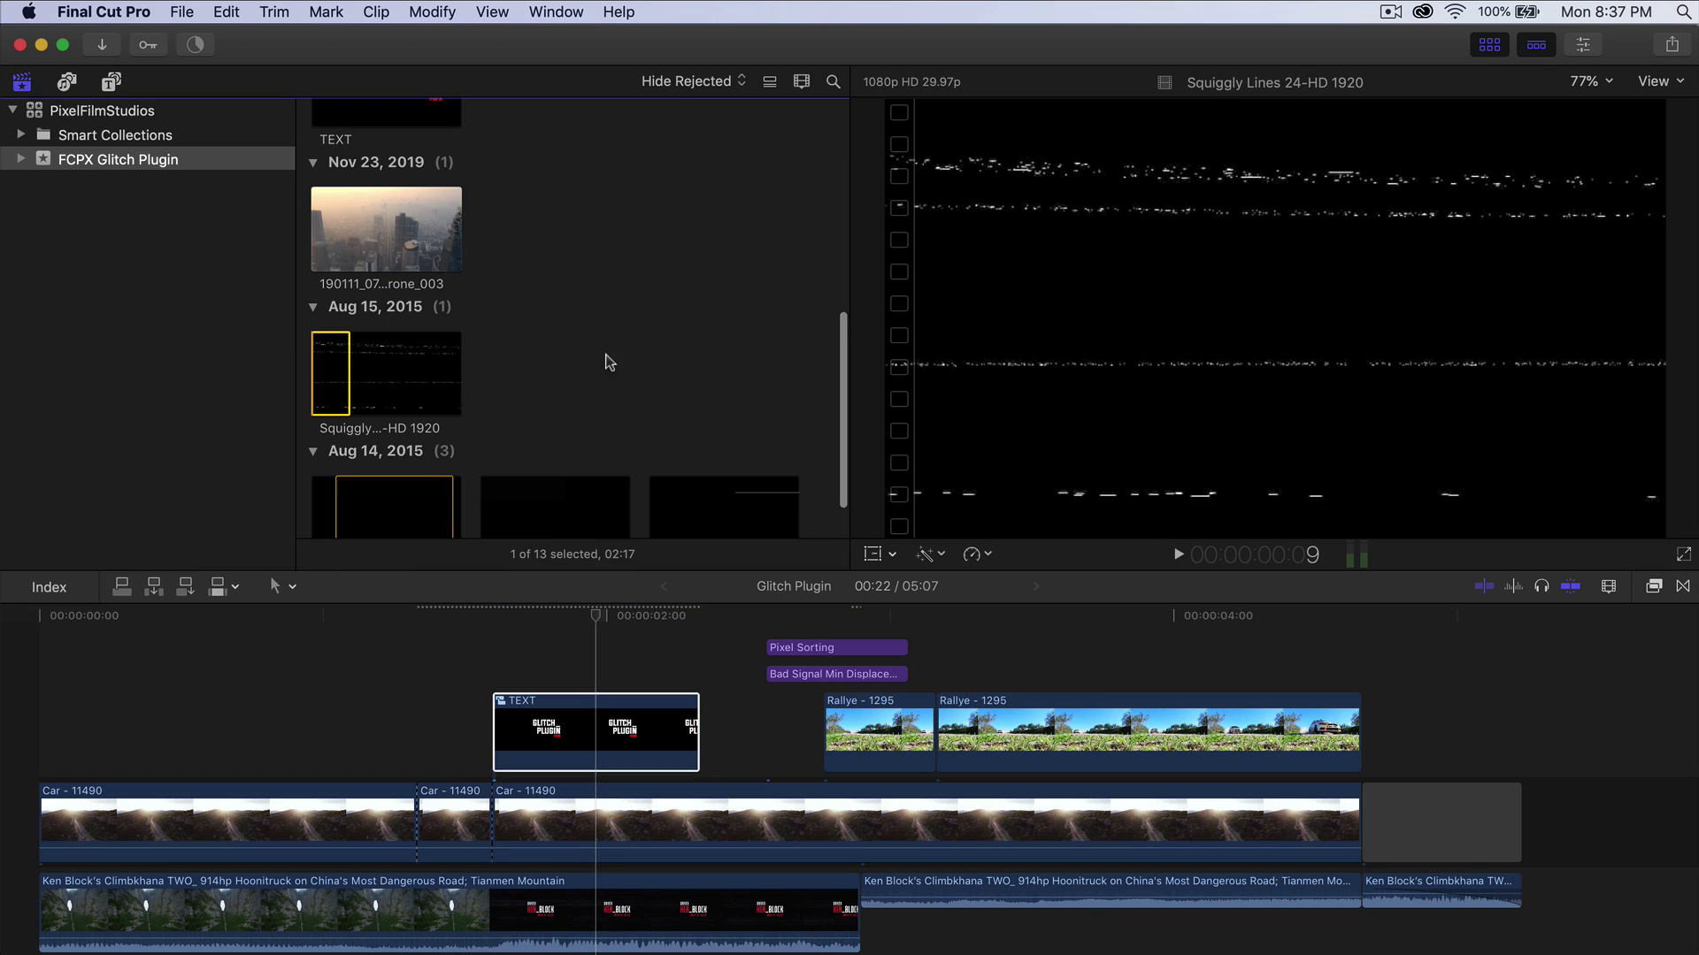
scroll(458, 311, down, 2)
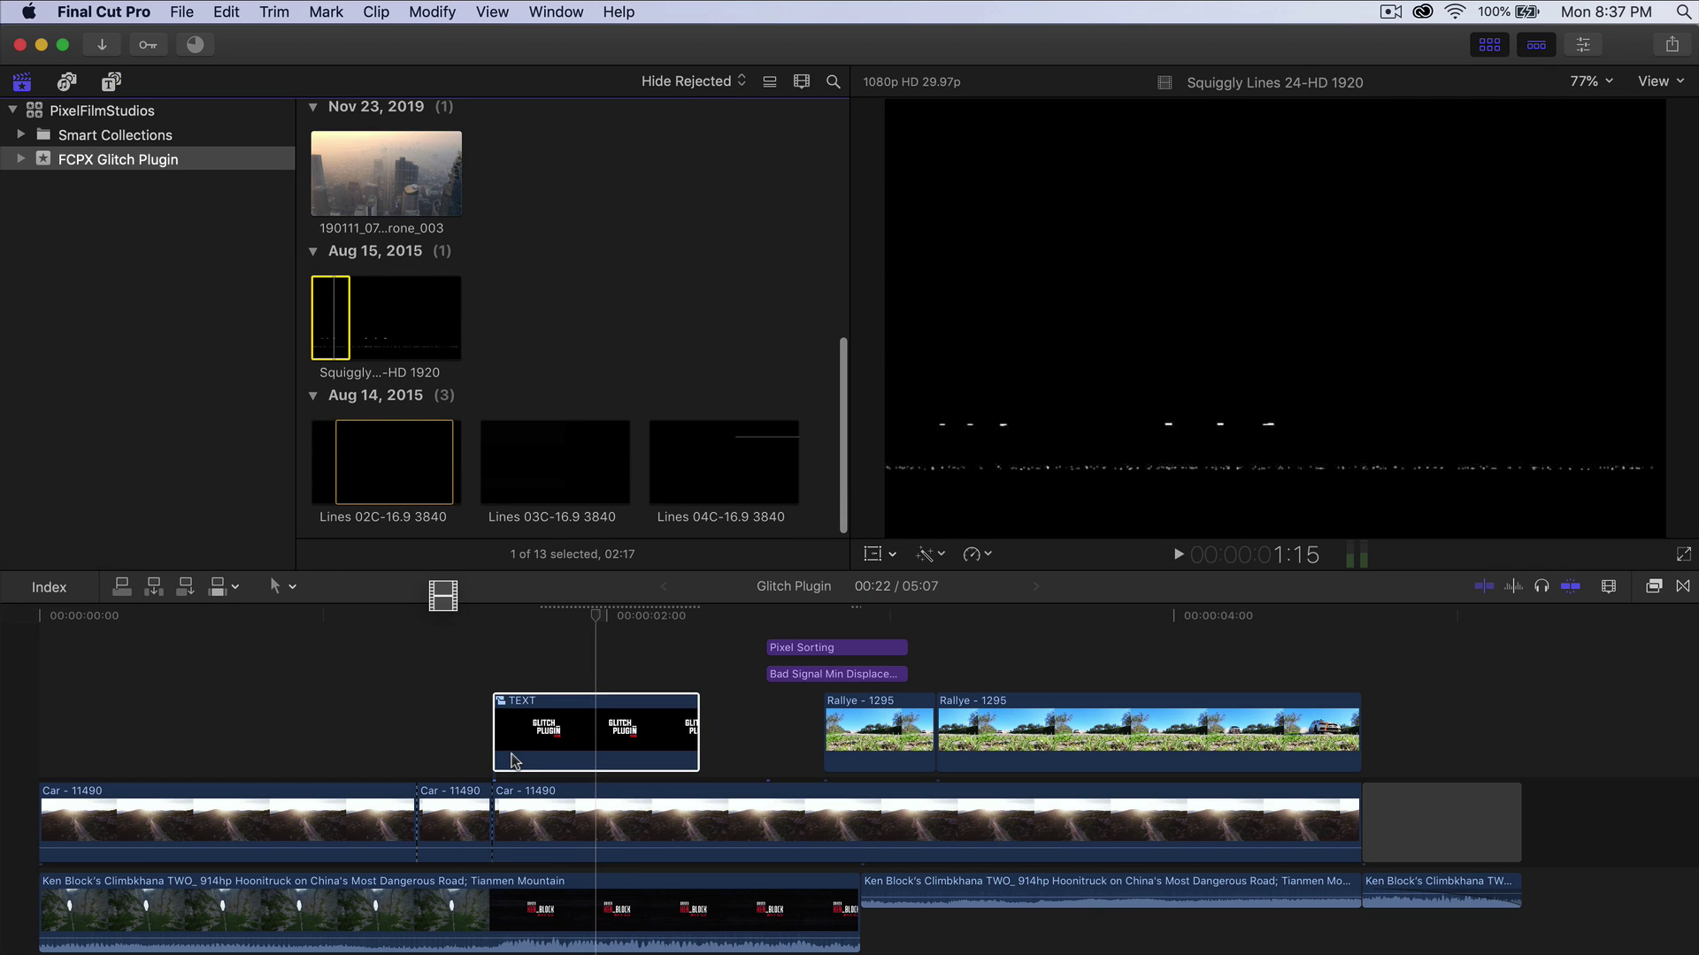
mouse_move(513, 761)
mouse_down()
mouse_move(619, 663)
mouse_move(639, 674)
mouse_up()
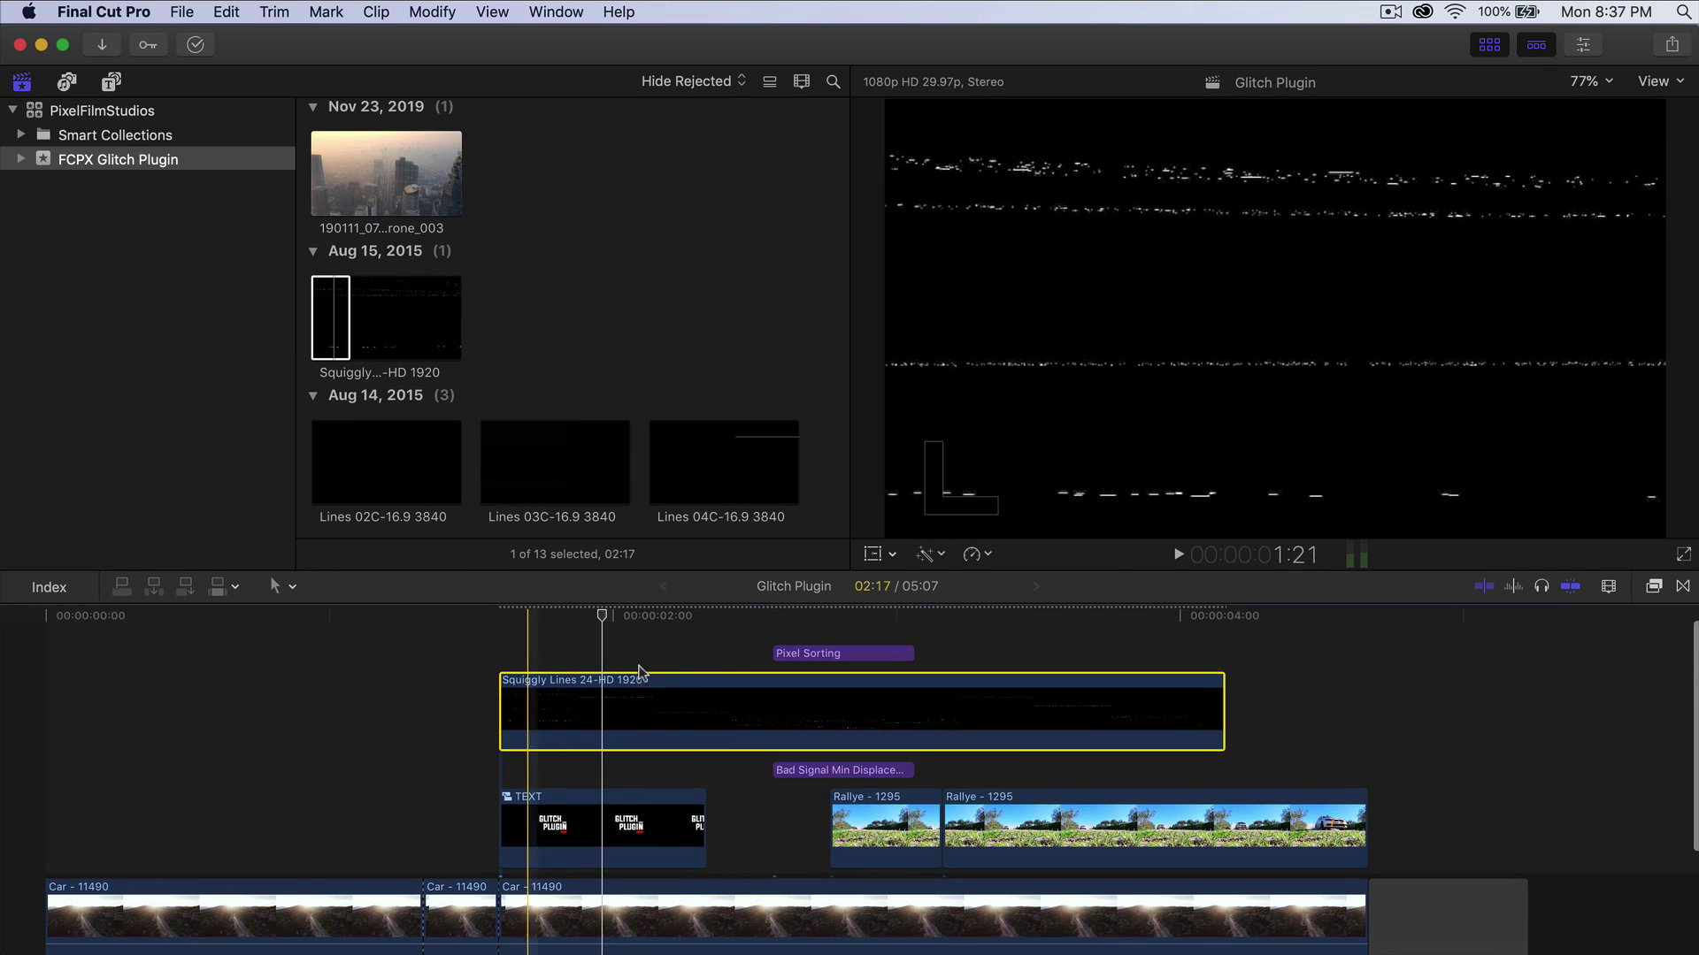
Cut the Squiggly Lines clip at the end of the TEXT clip and delete the remainder.
key(super+b)
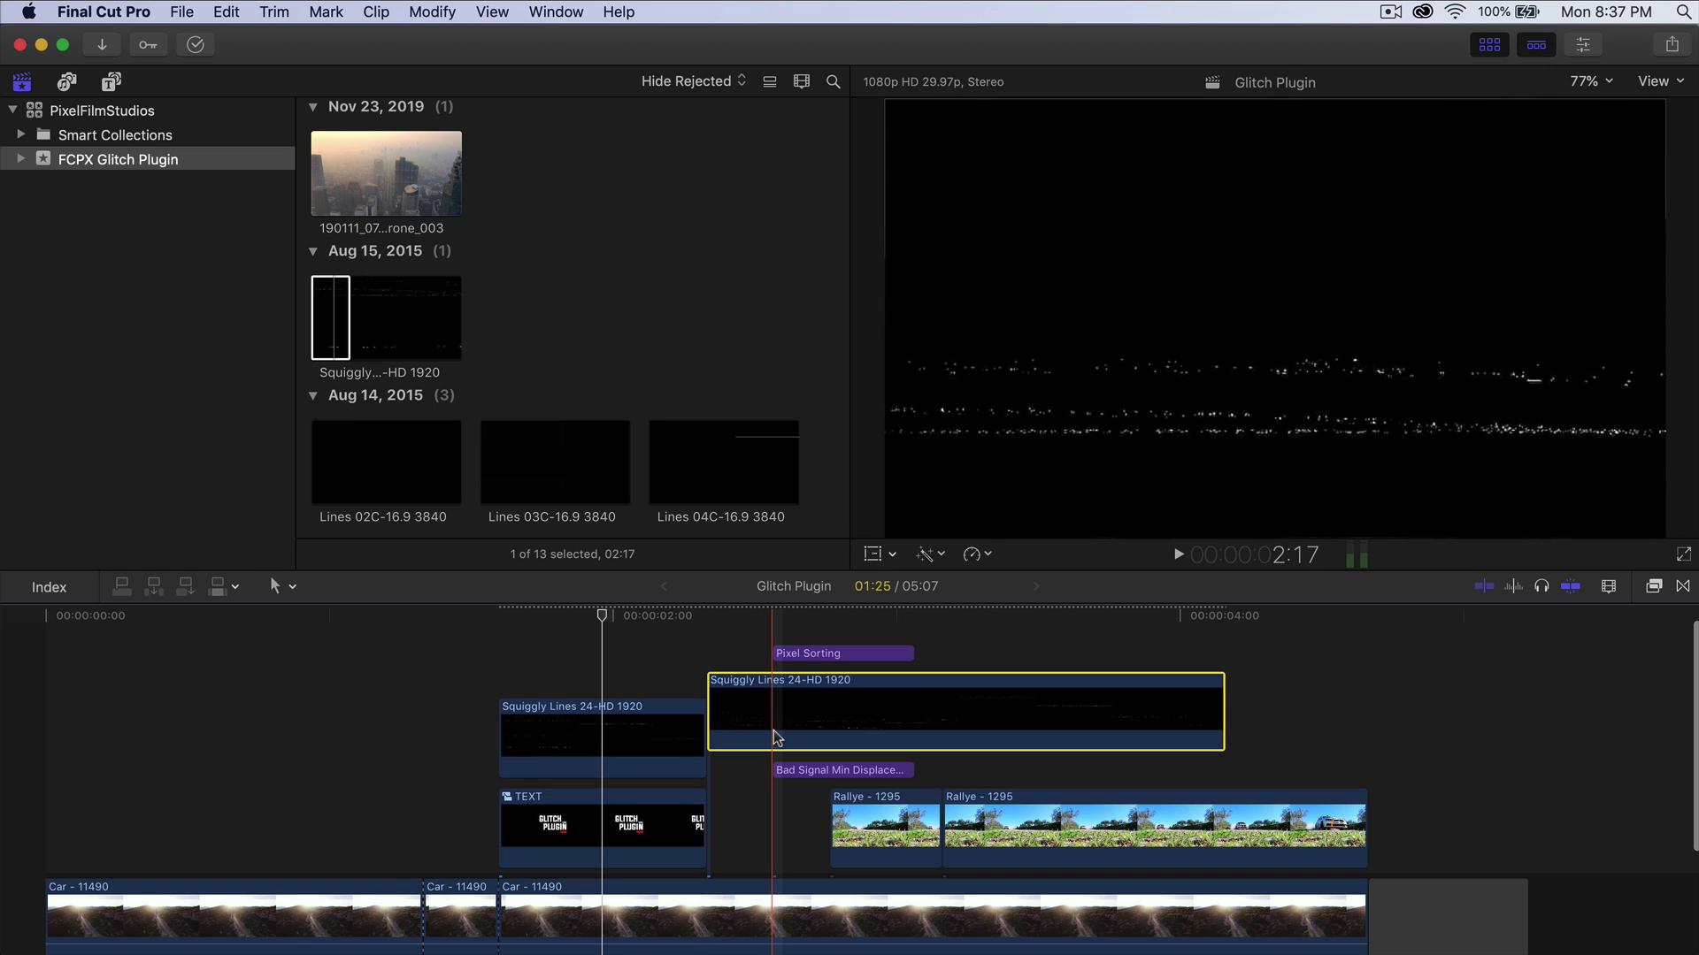
key(Delete)
click(640, 760)
Set the blend mode of the Squiggly Lines clip to Screen and play back the combined text glitch.
click(593, 610)
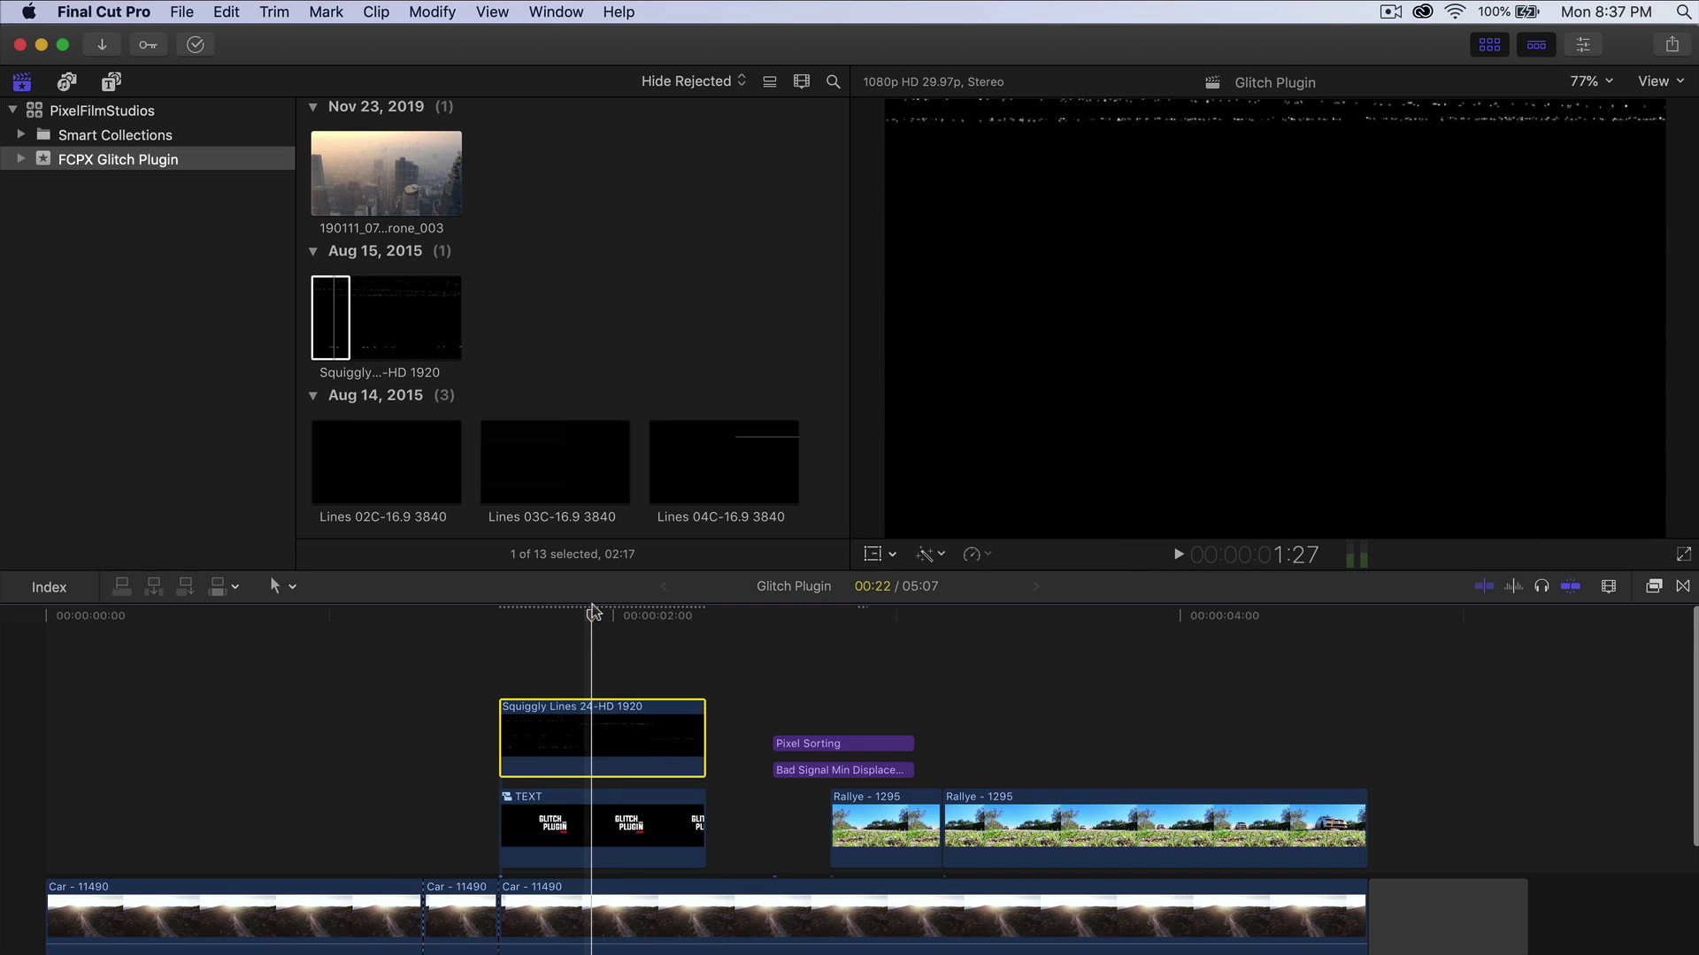
mouse_move(582, 617)
mouse_down()
mouse_move(675, 615)
mouse_move(595, 615)
mouse_move(615, 609)
mouse_up()
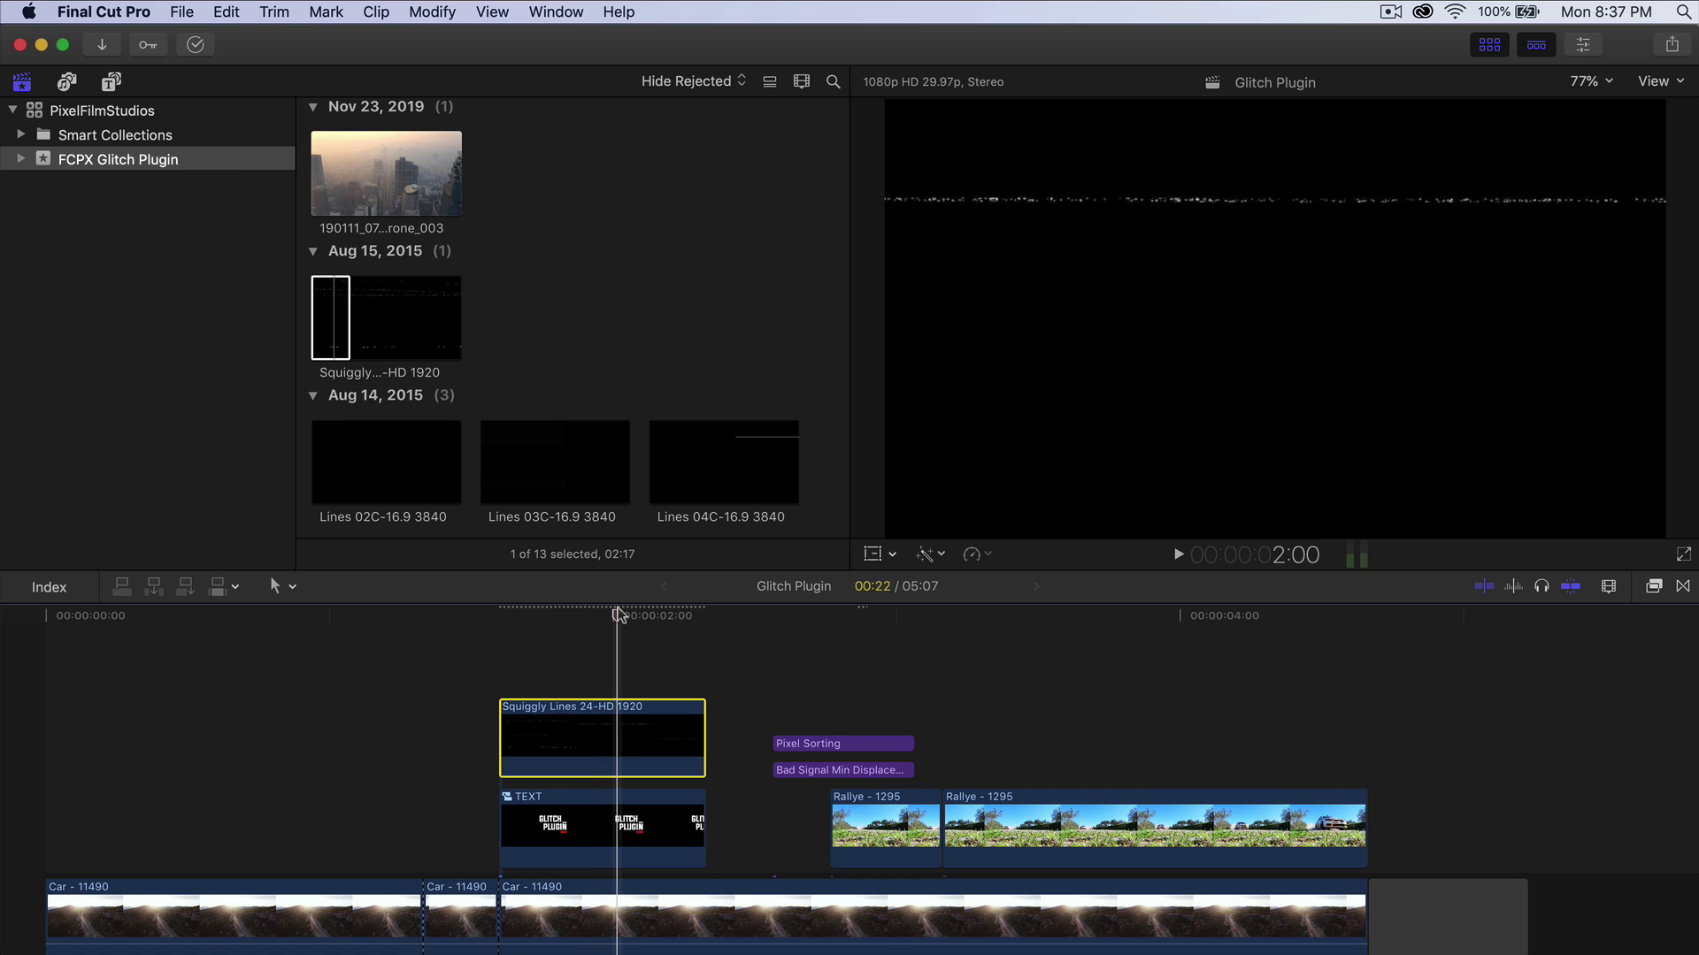
click(1588, 44)
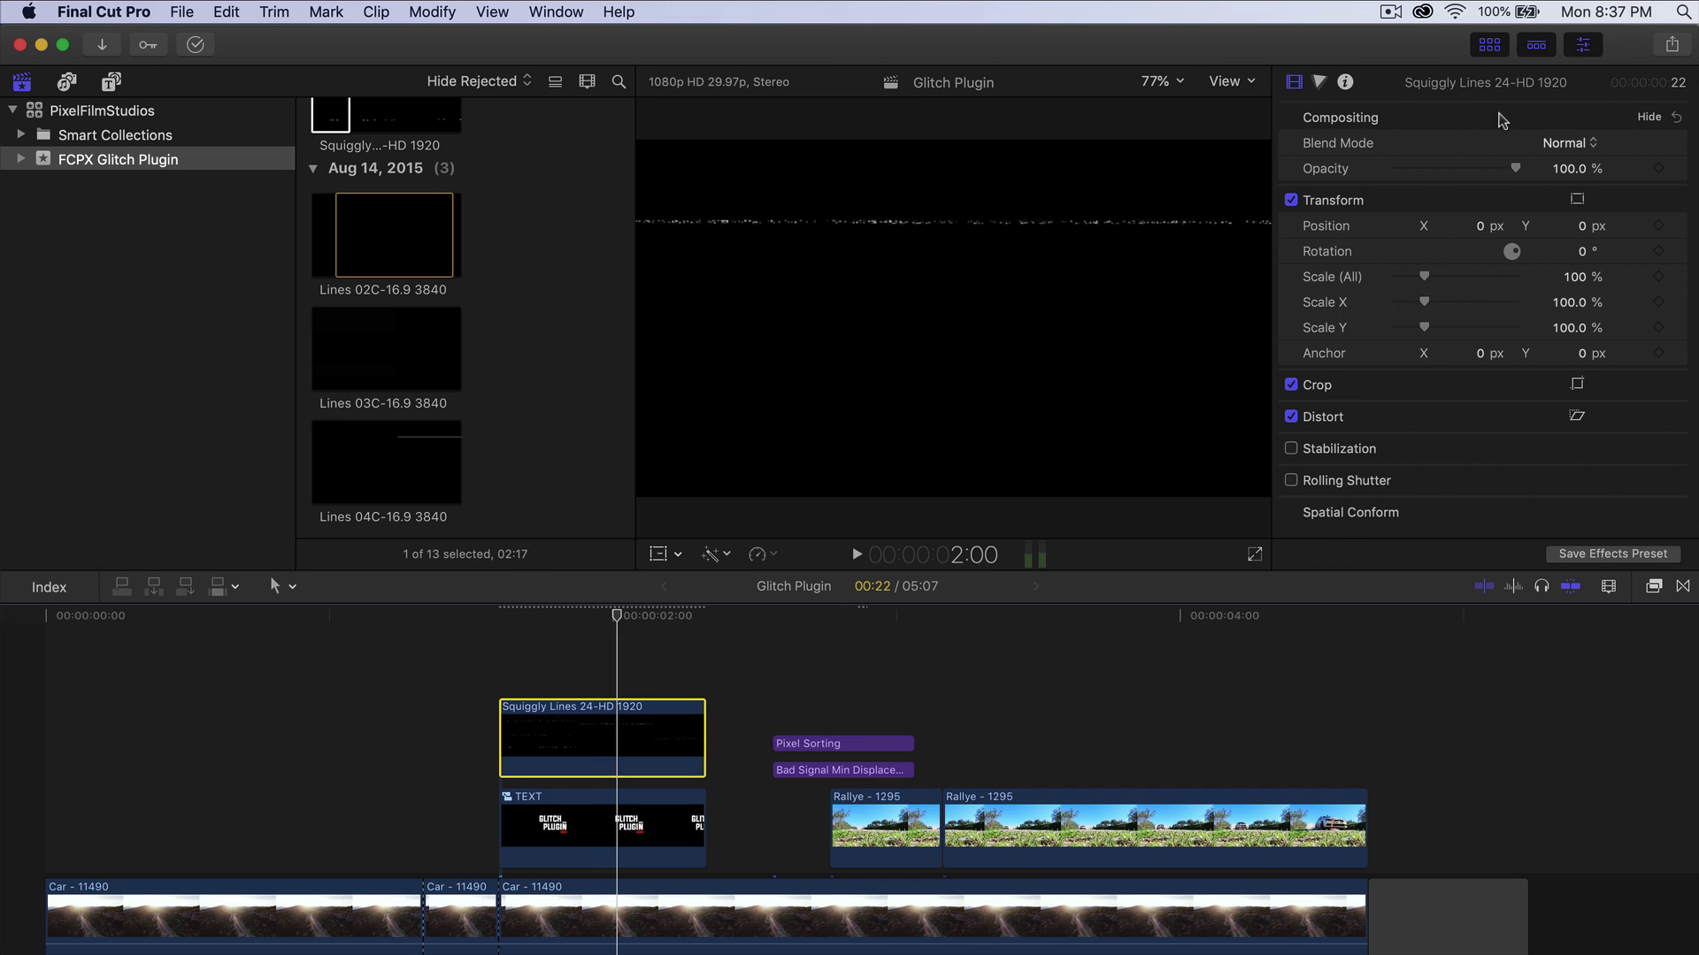
click(1578, 142)
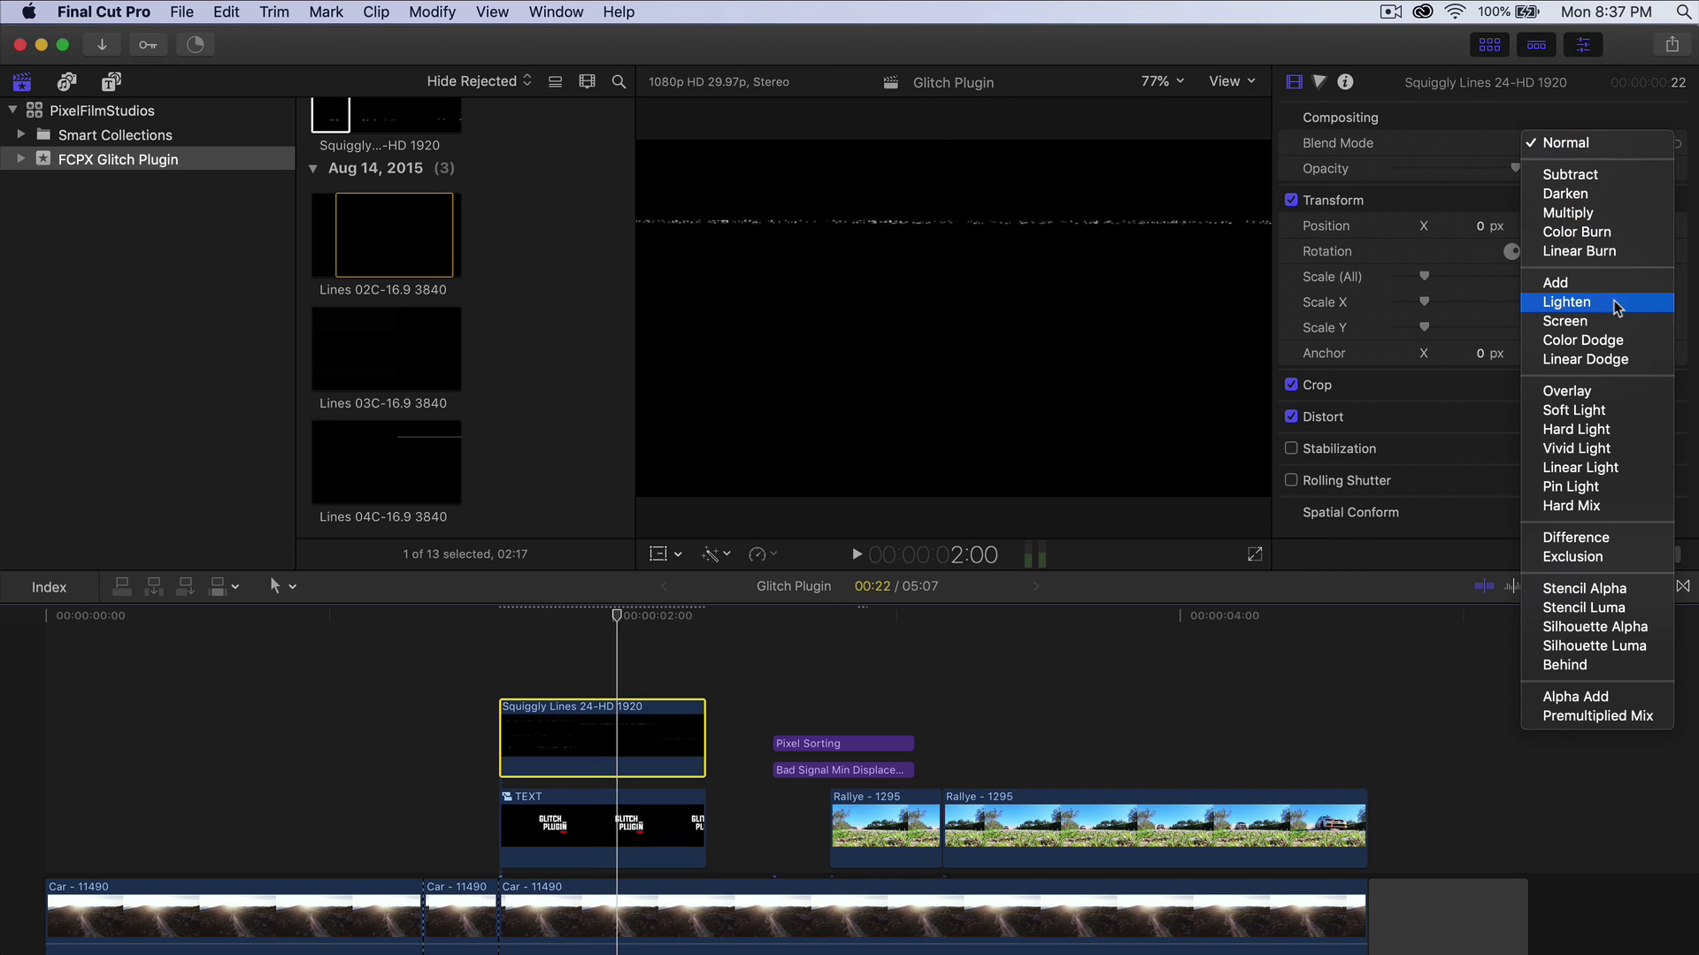
click(1565, 321)
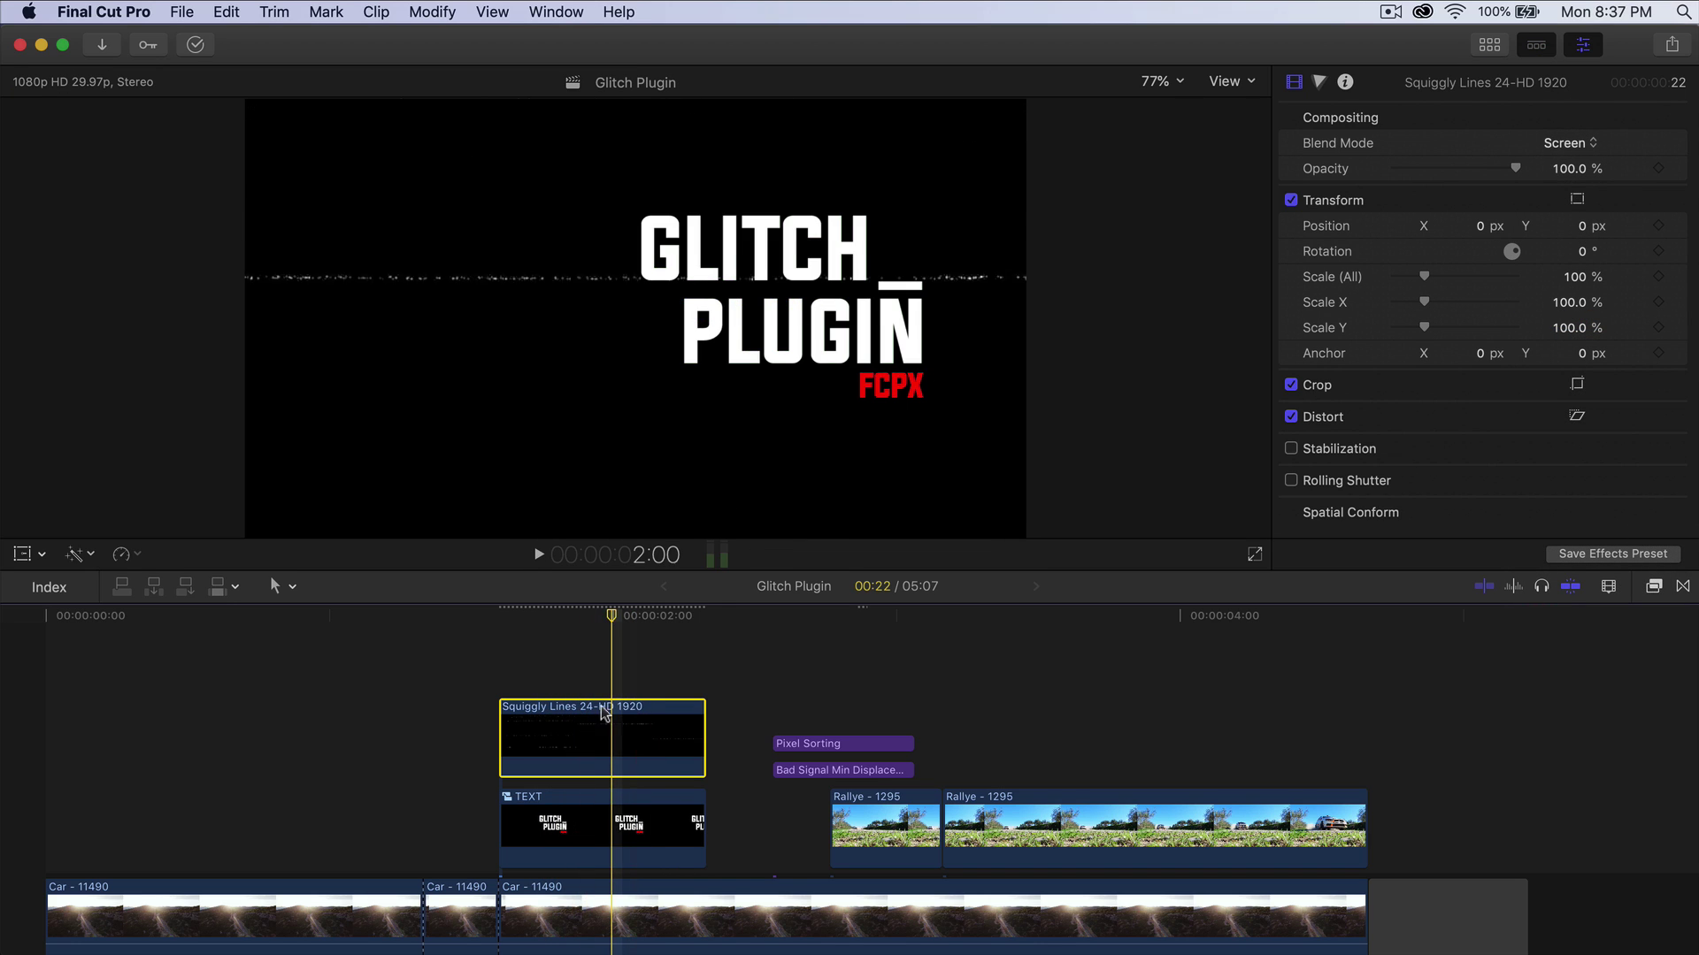
key(space)
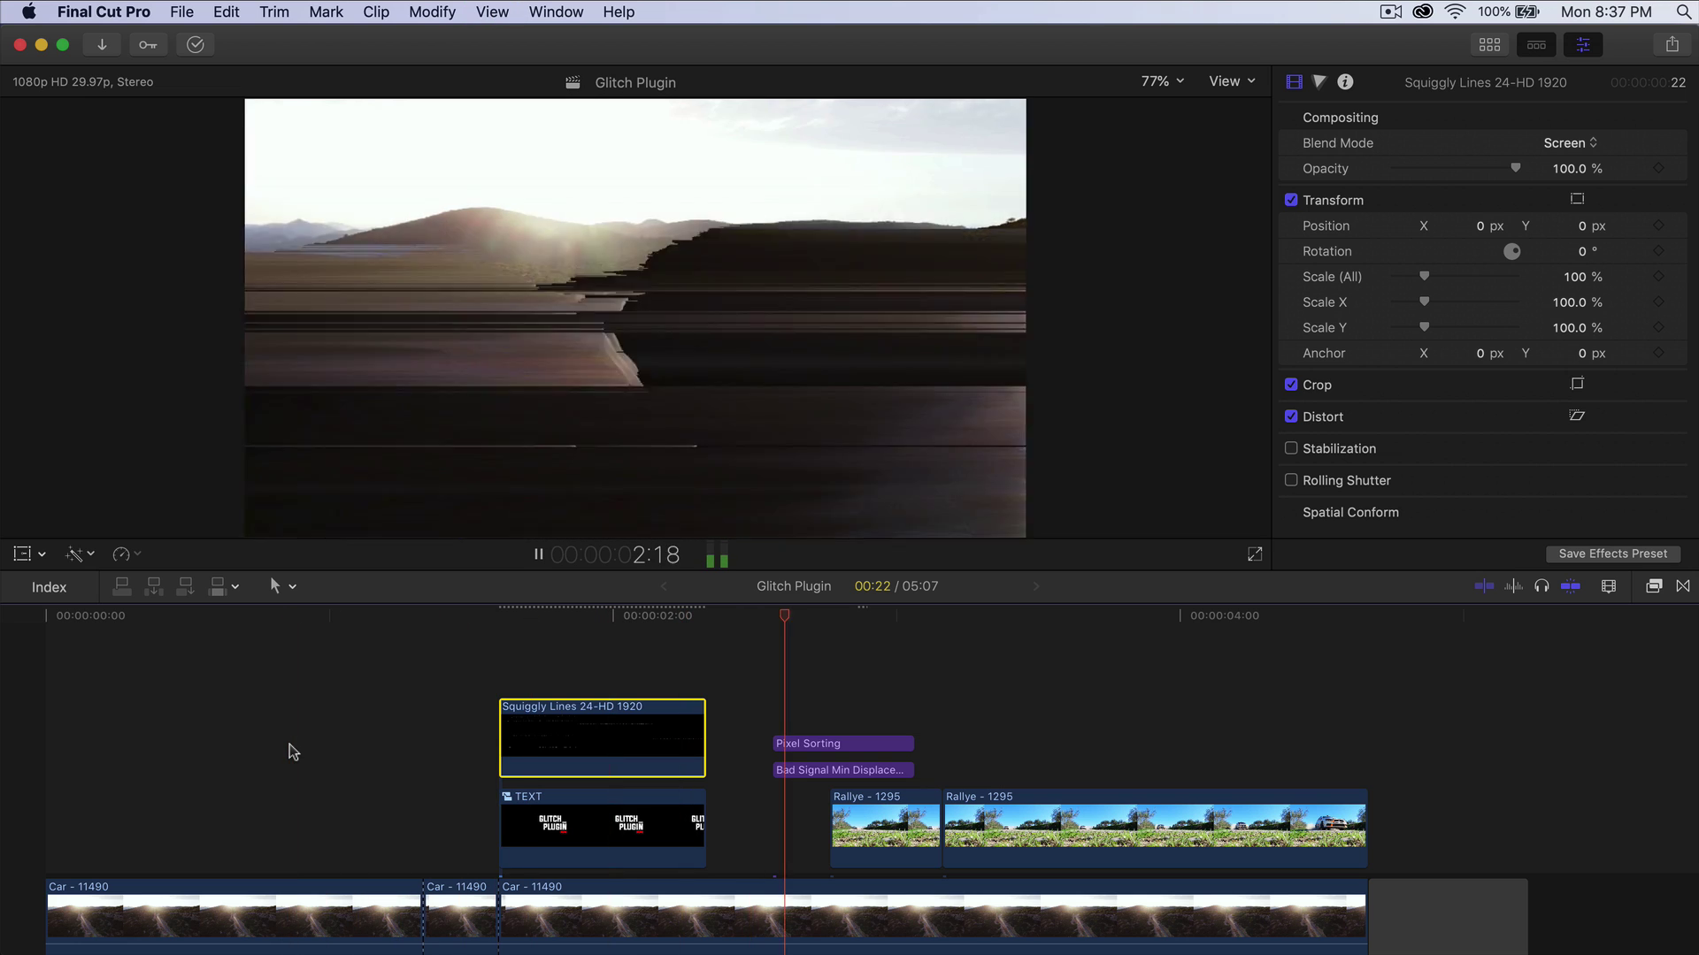
key(space)
key(space)
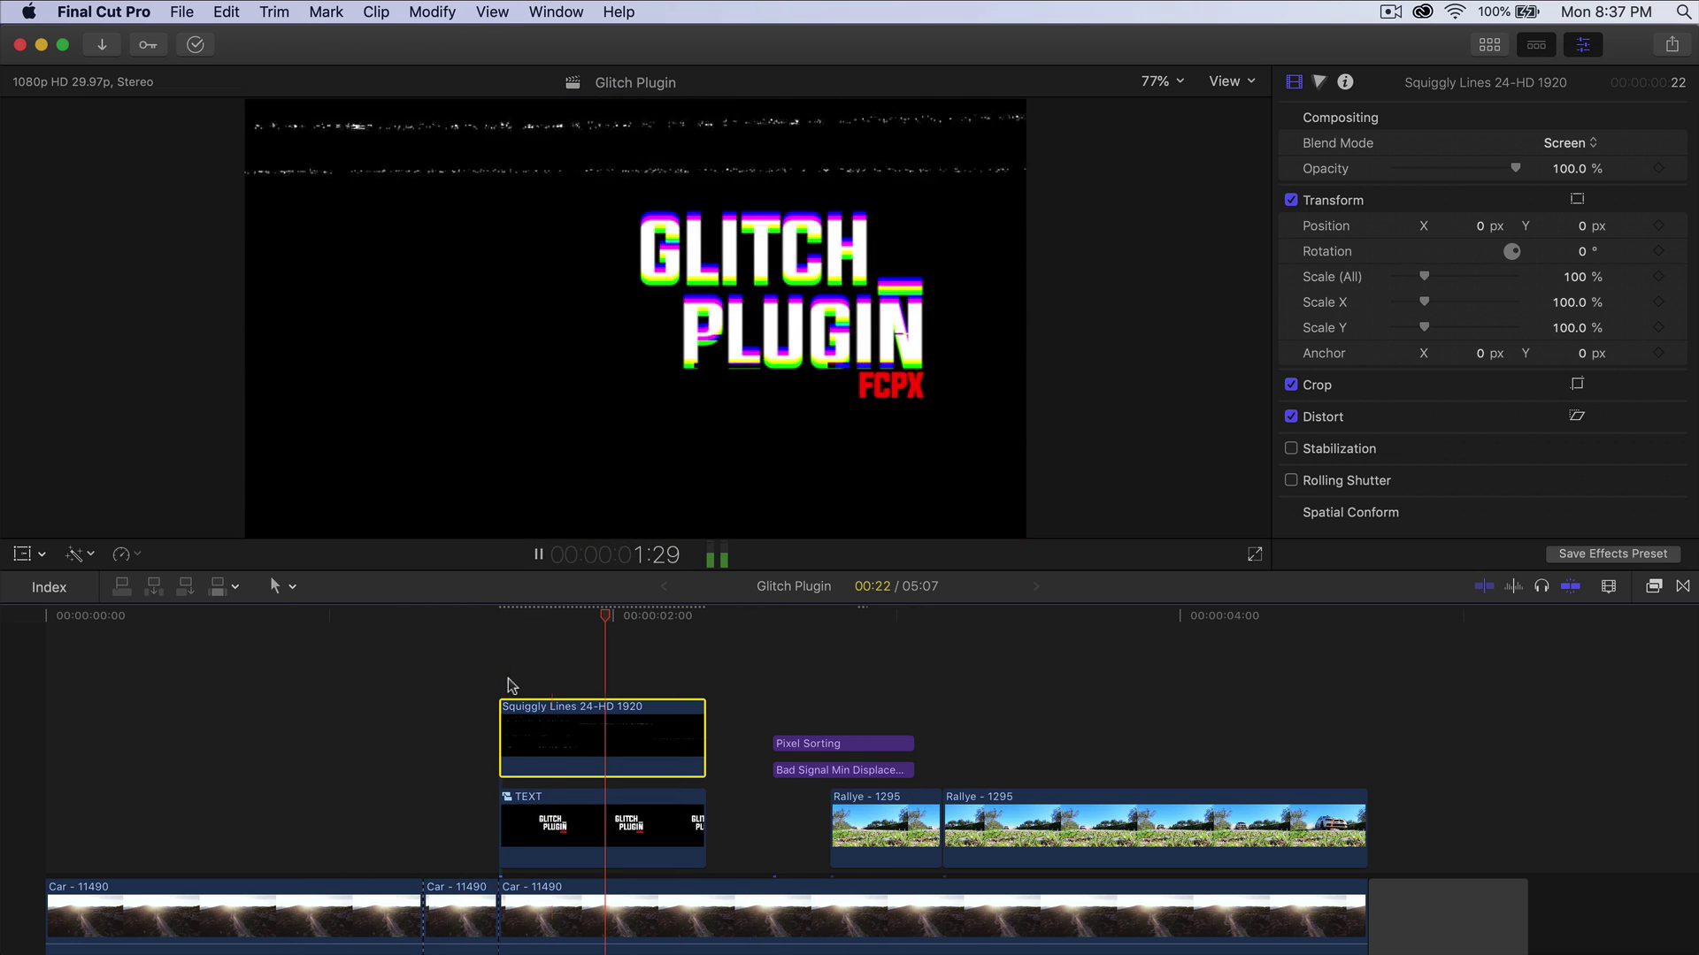
key(space)
click(597, 615)
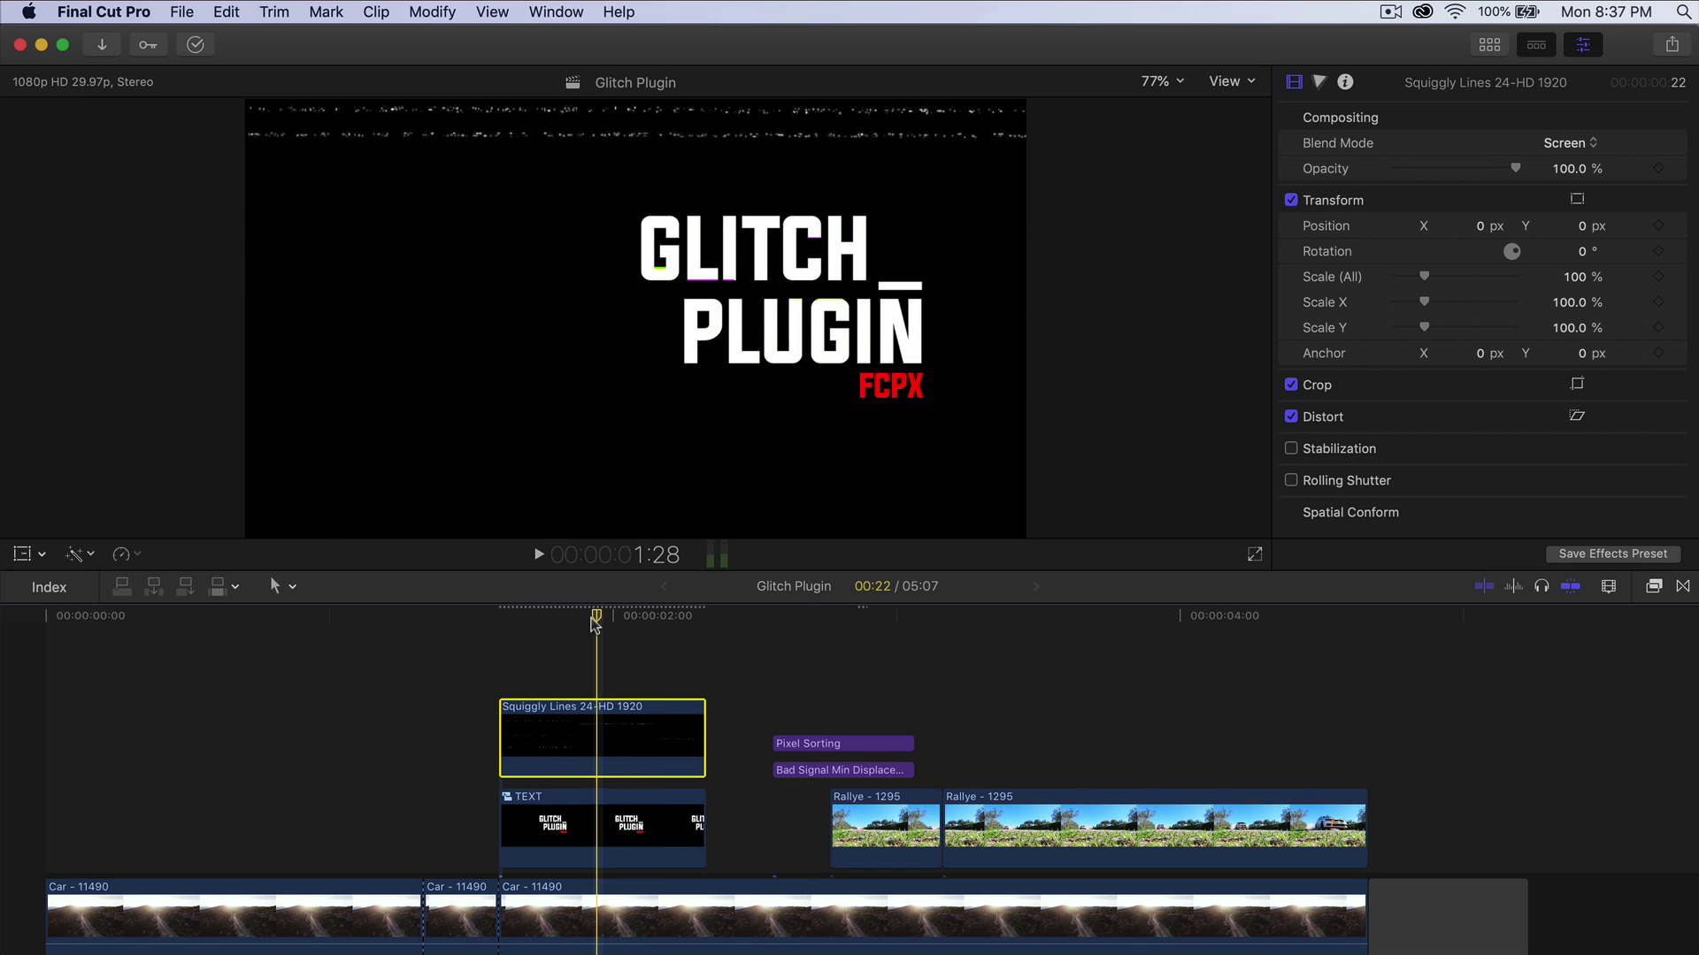
Examine the Distortion audio effects available for the last Climbkhana audio clip and its place at the end of the timeline.
scroll(849, 708, down, 3)
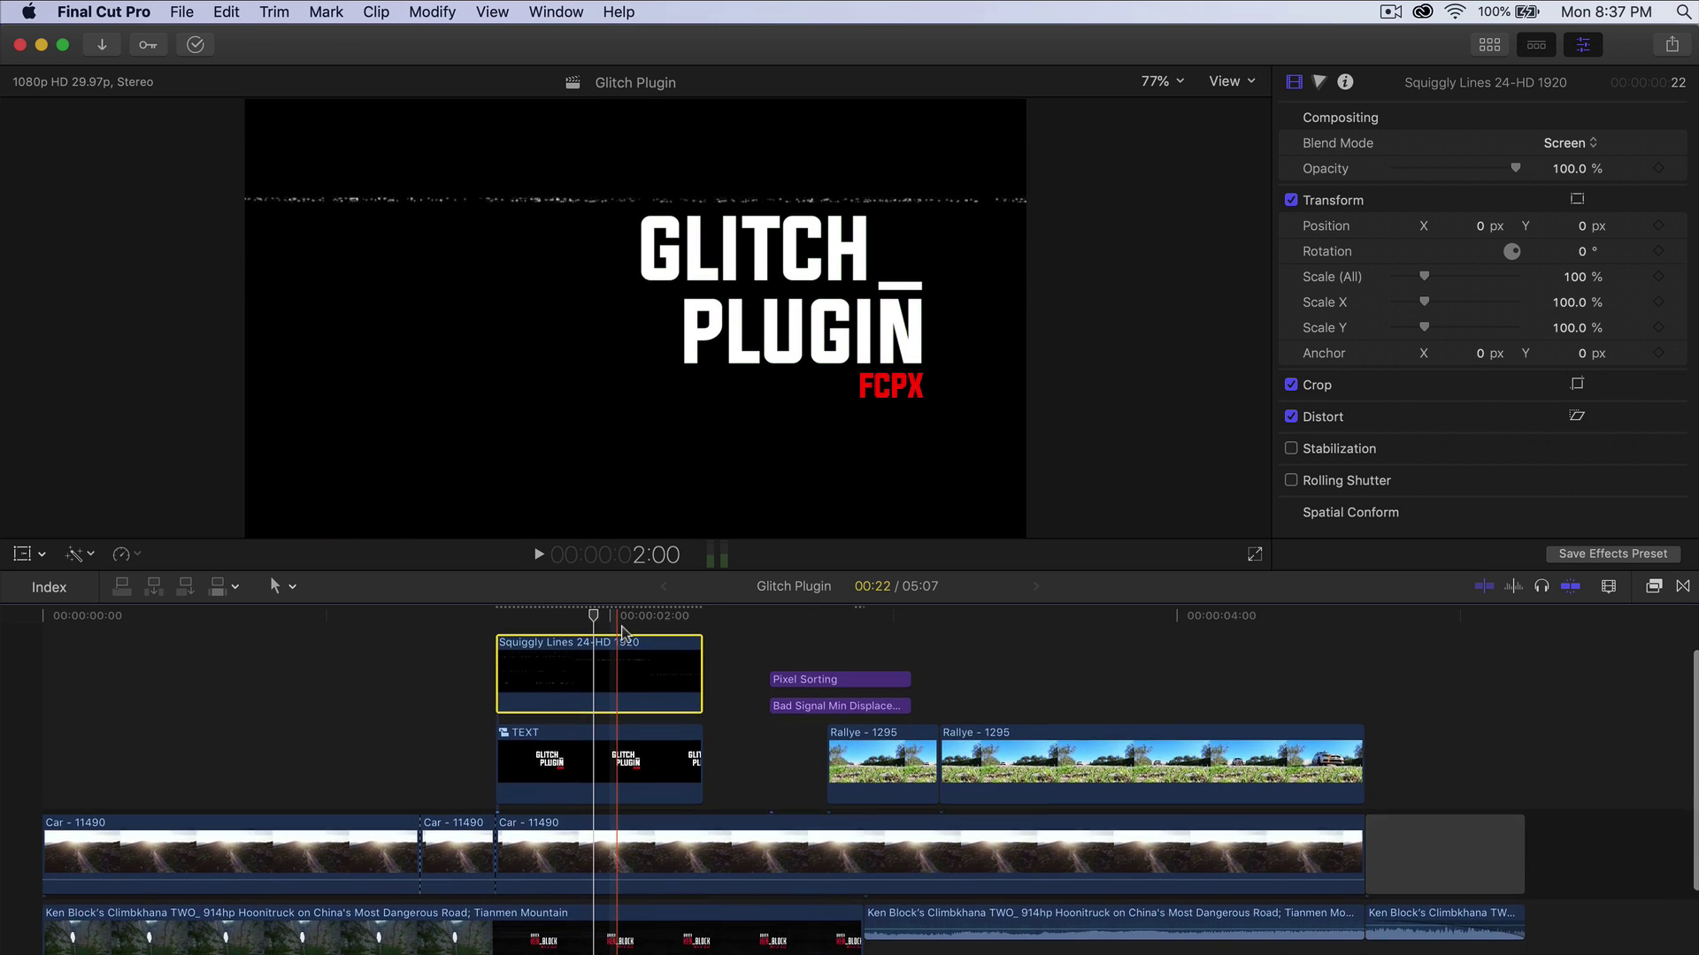
scroll(862, 708, down, 2)
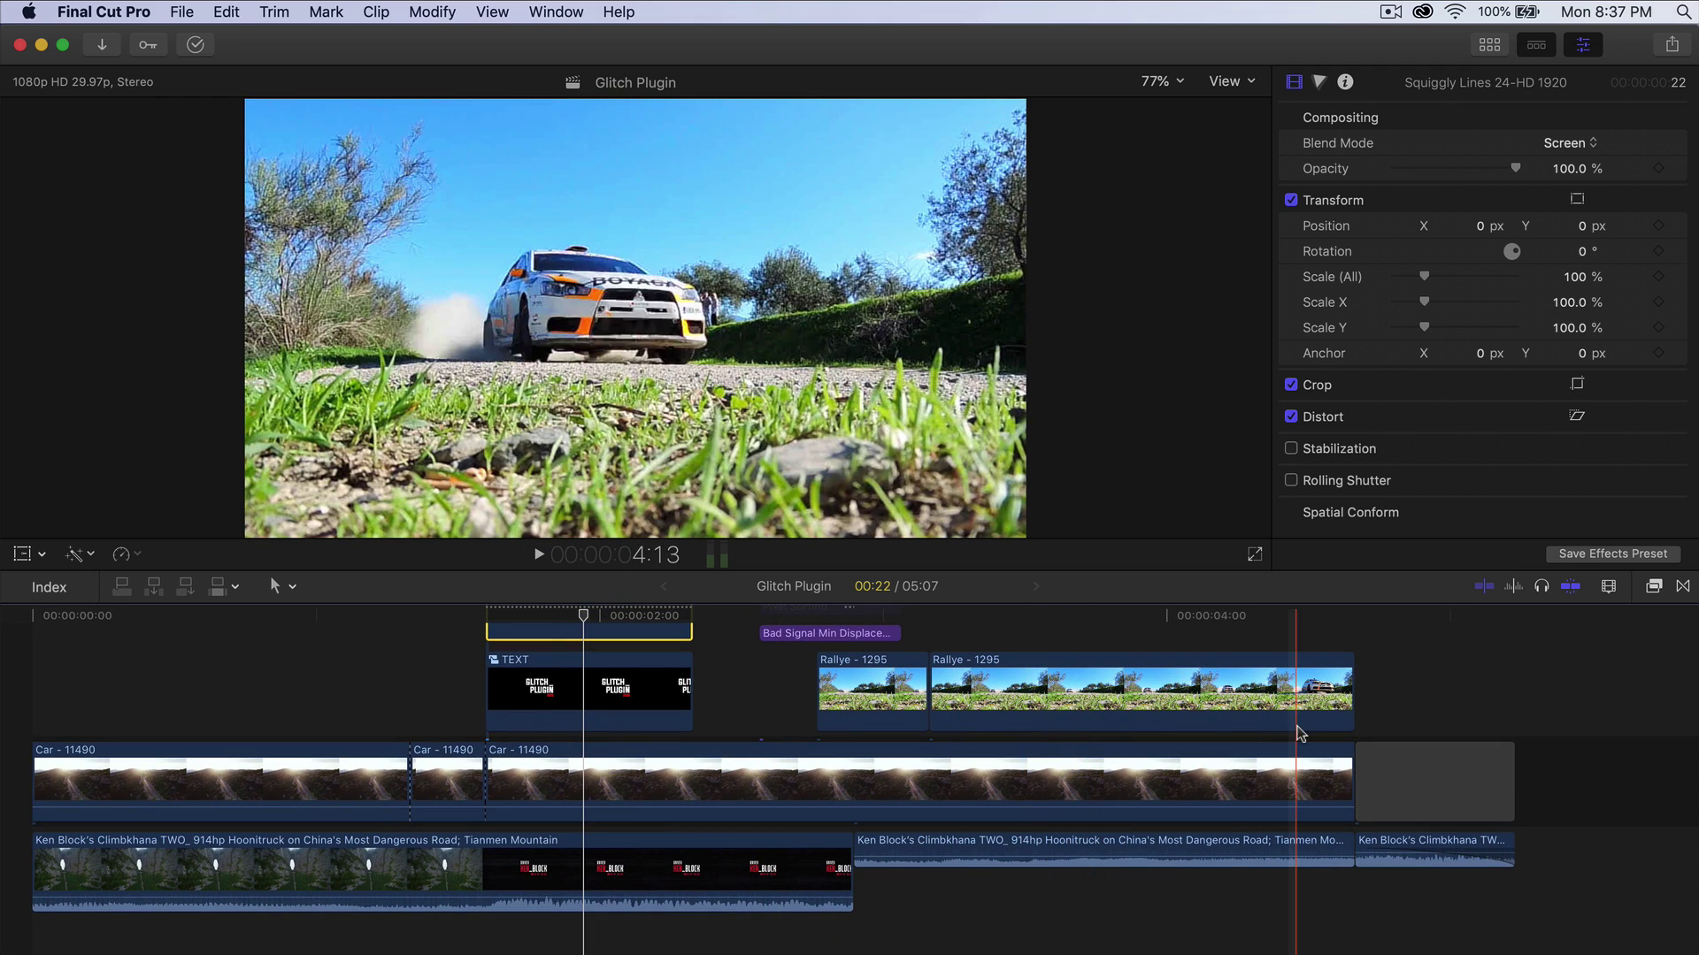
click(1400, 846)
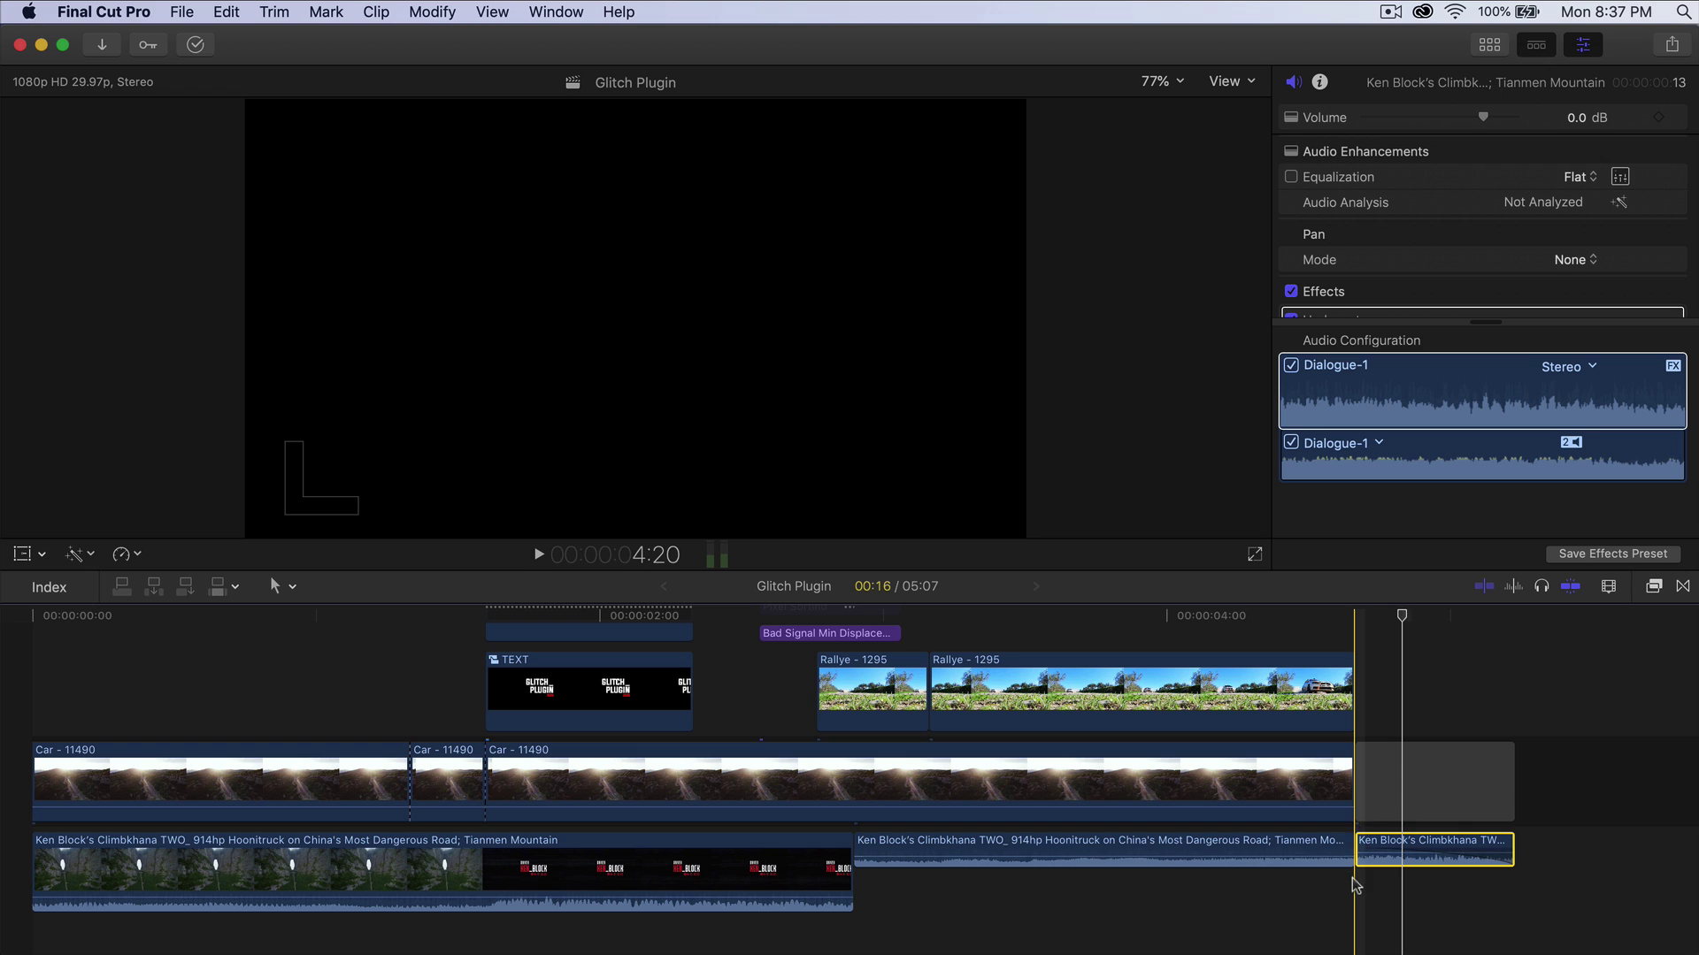
click(1652, 591)
scroll(1150, 747, down, 5)
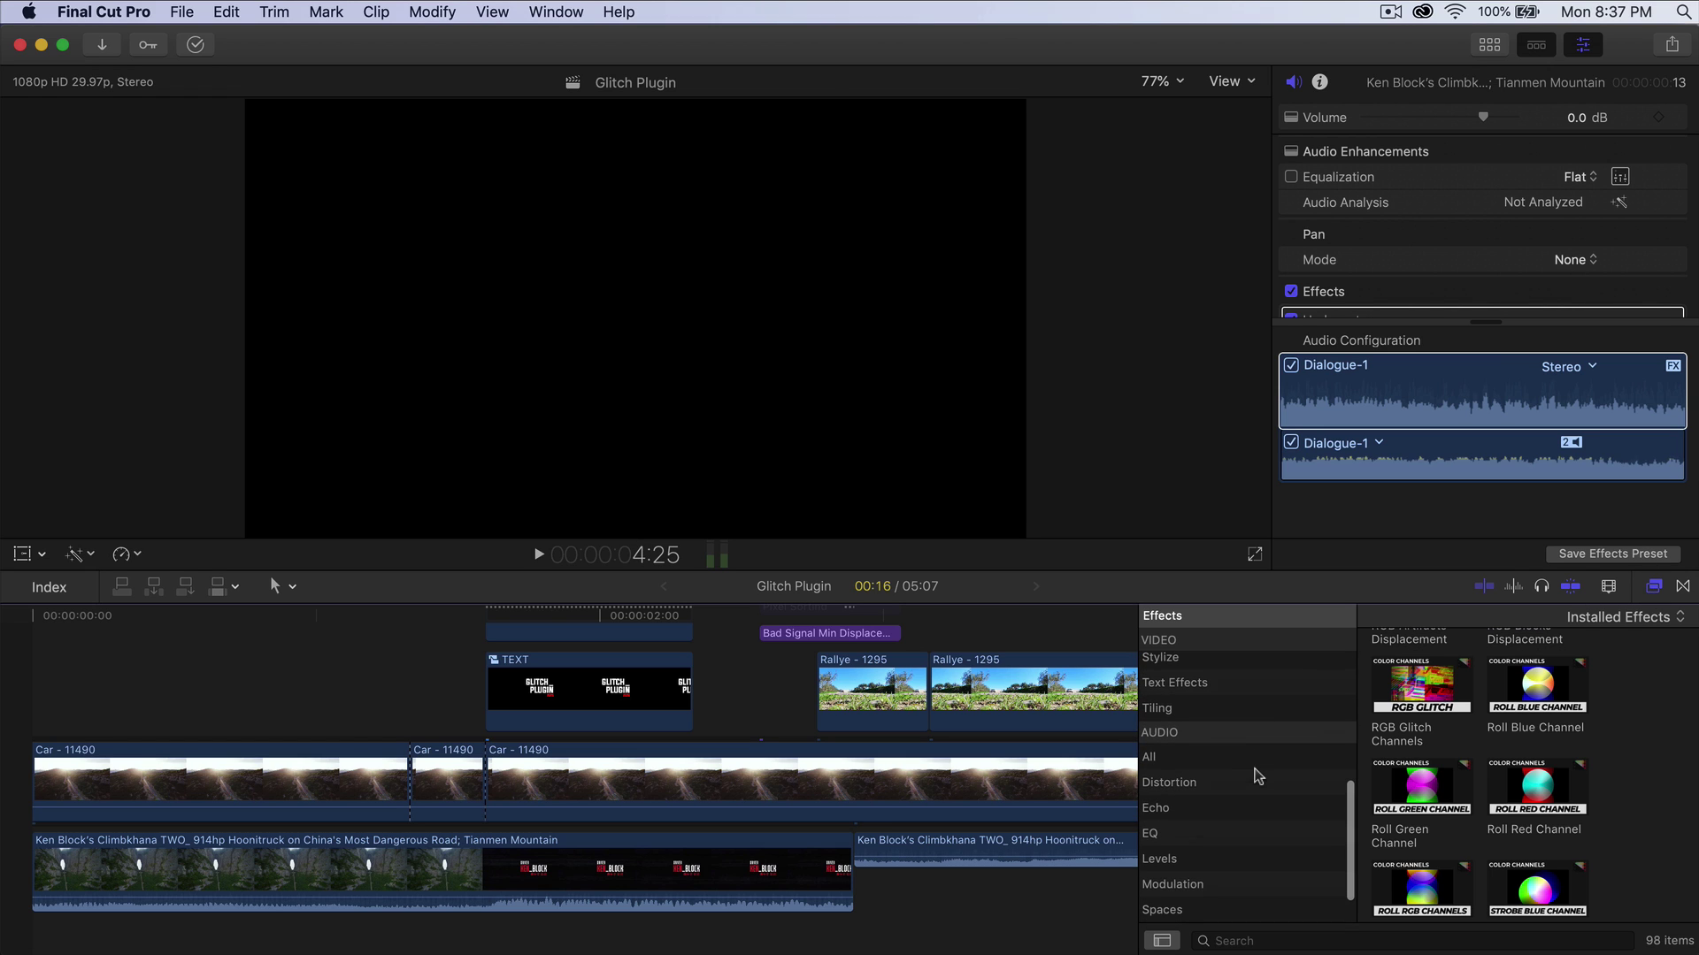
scroll(916, 794, right, 5)
click(1229, 783)
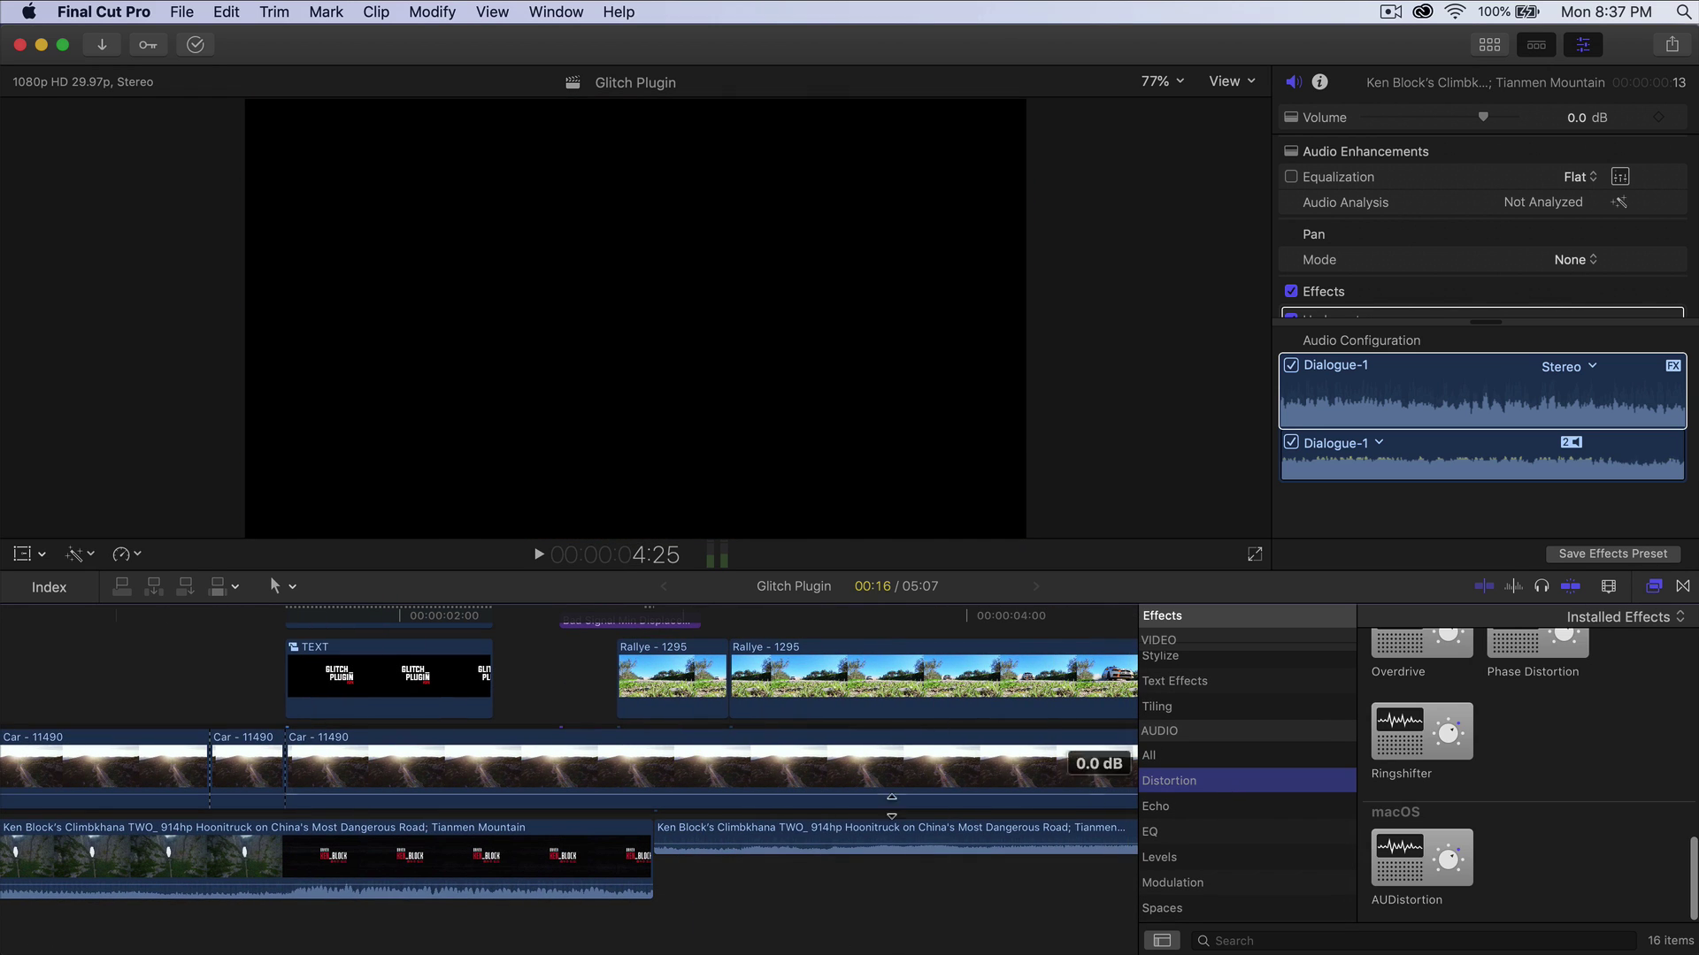
scroll(1416, 858, down, 3)
scroll(1415, 859, down, 2)
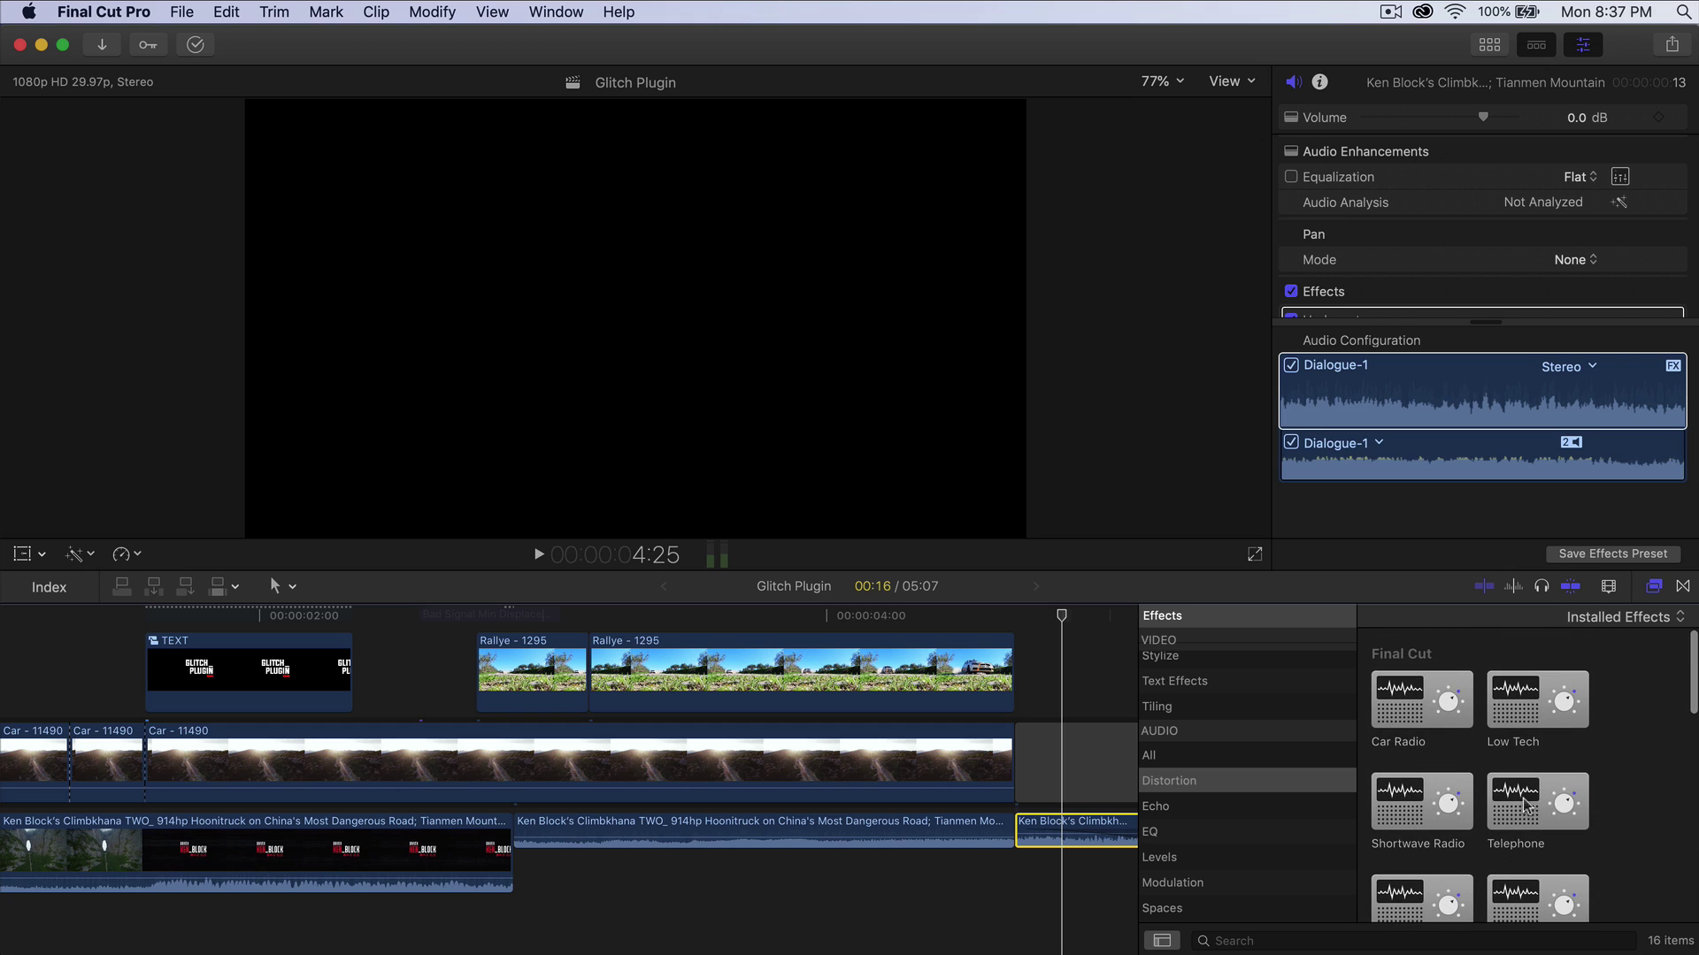
scroll(1526, 796, down, 1)
mouse_move(1523, 770)
mouse_down()
mouse_move(1092, 830)
mouse_move(1447, 781)
mouse_move(1126, 847)
mouse_move(1090, 830)
mouse_move(1473, 738)
mouse_move(1533, 750)
mouse_up()
click(1655, 588)
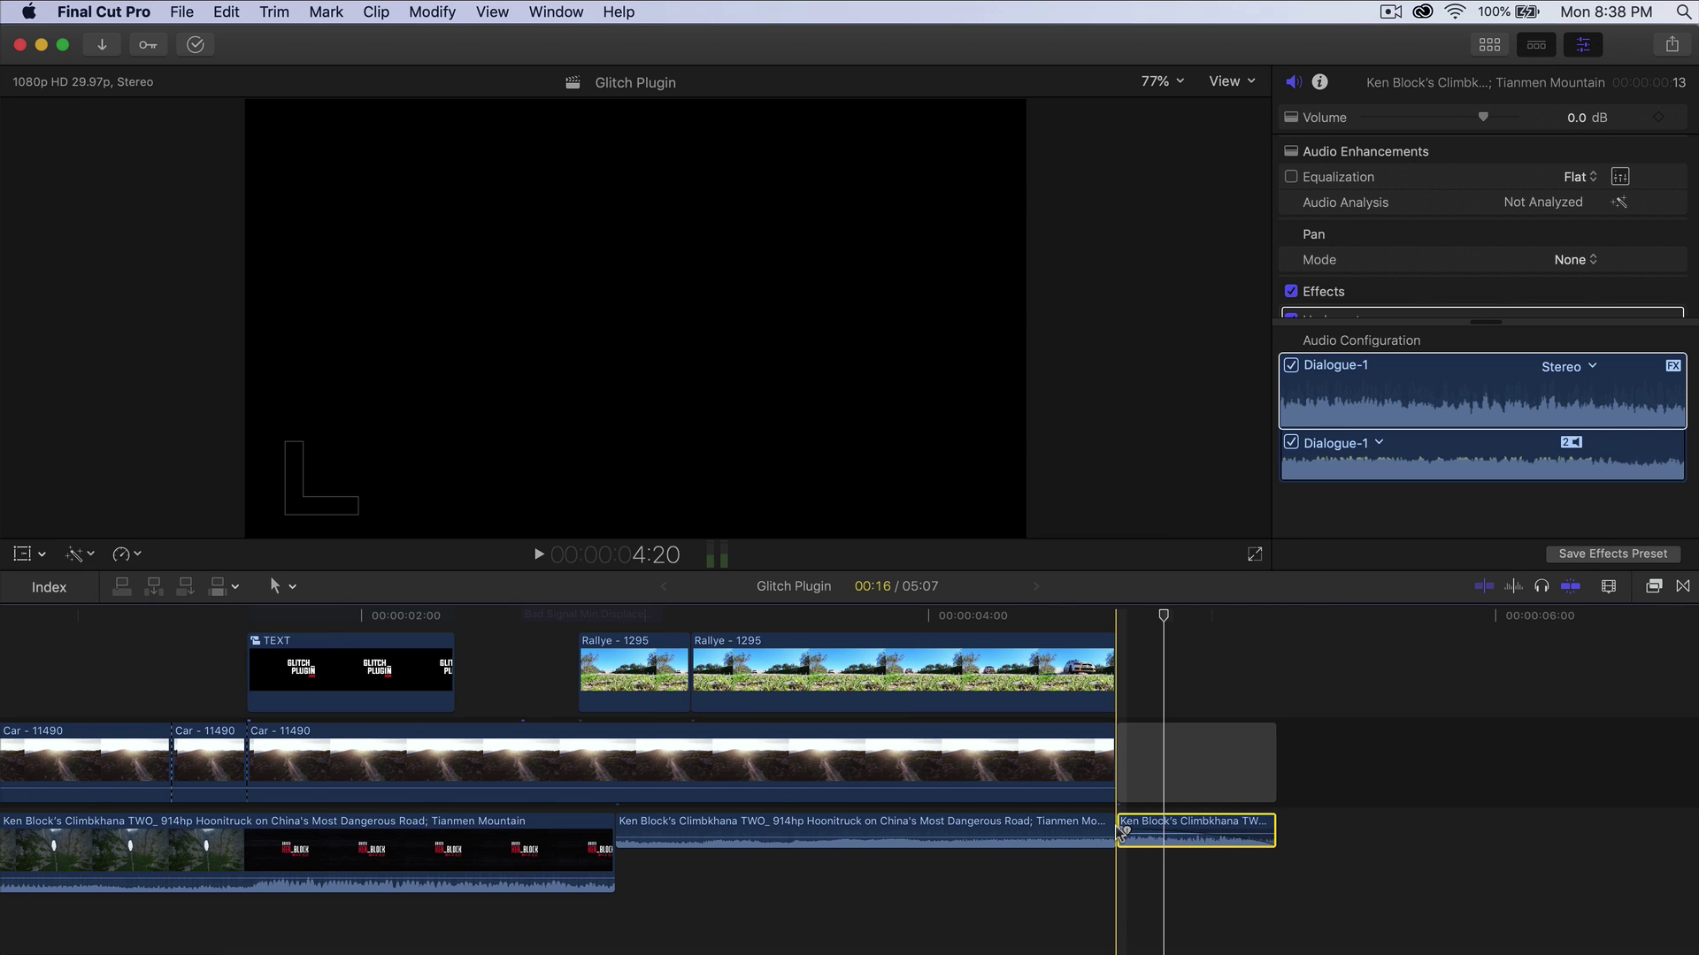
scroll(1119, 833, left, 5)
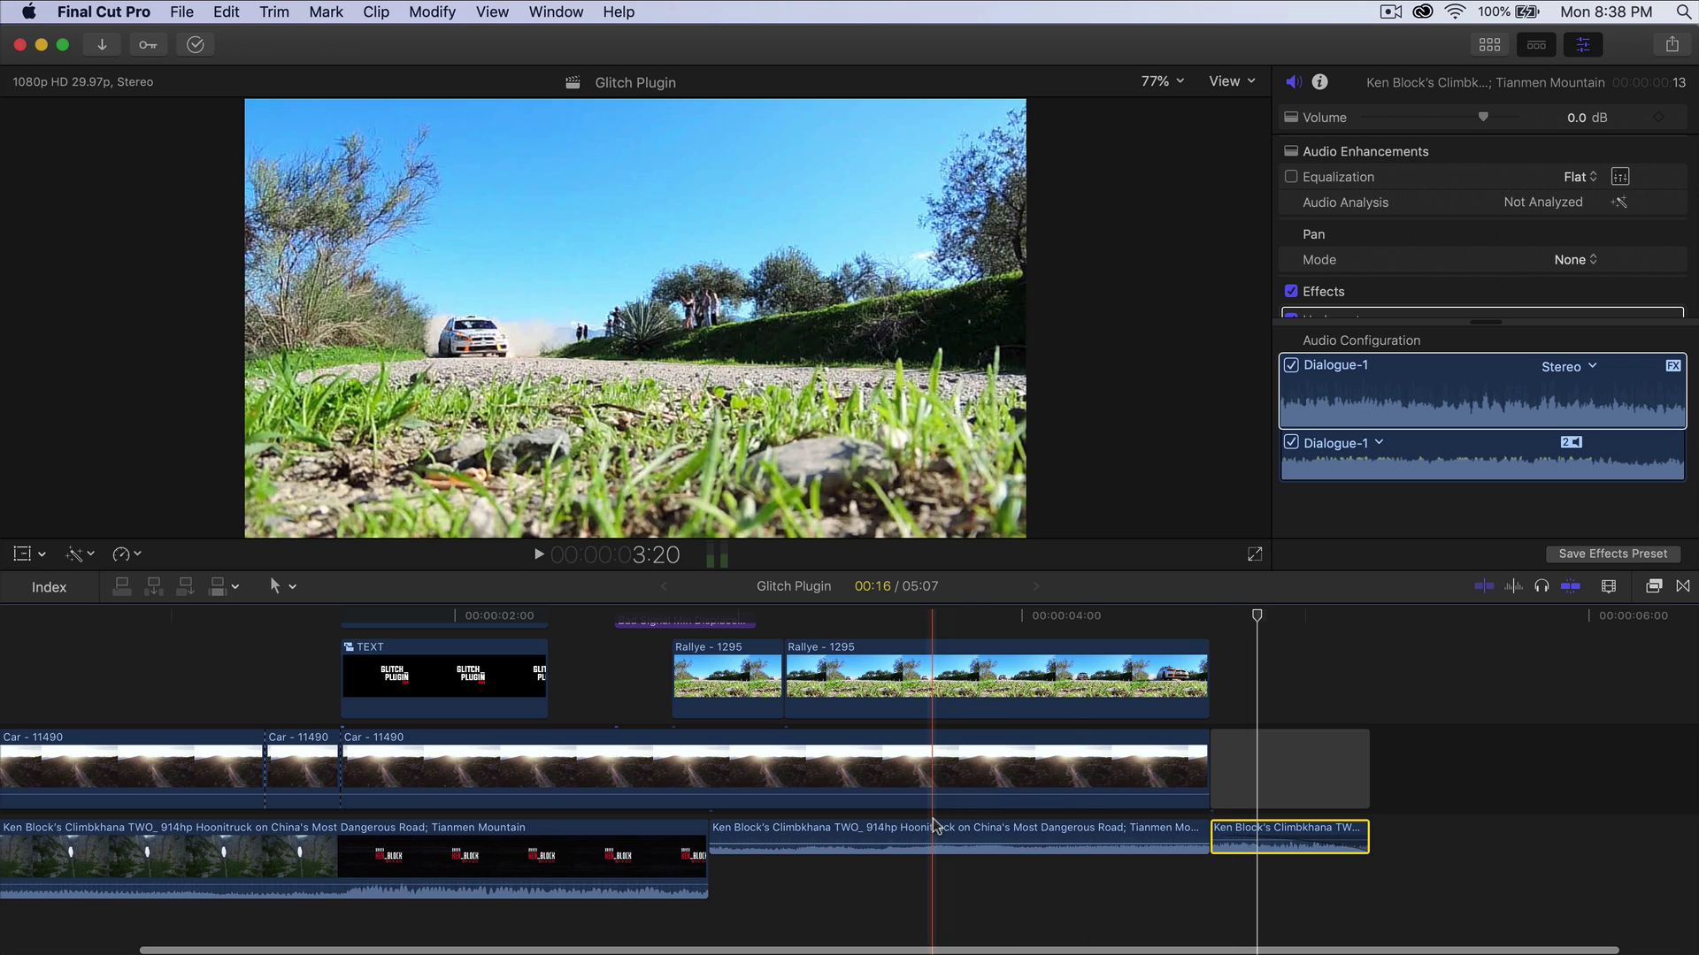
scroll(1283, 797, left, 4)
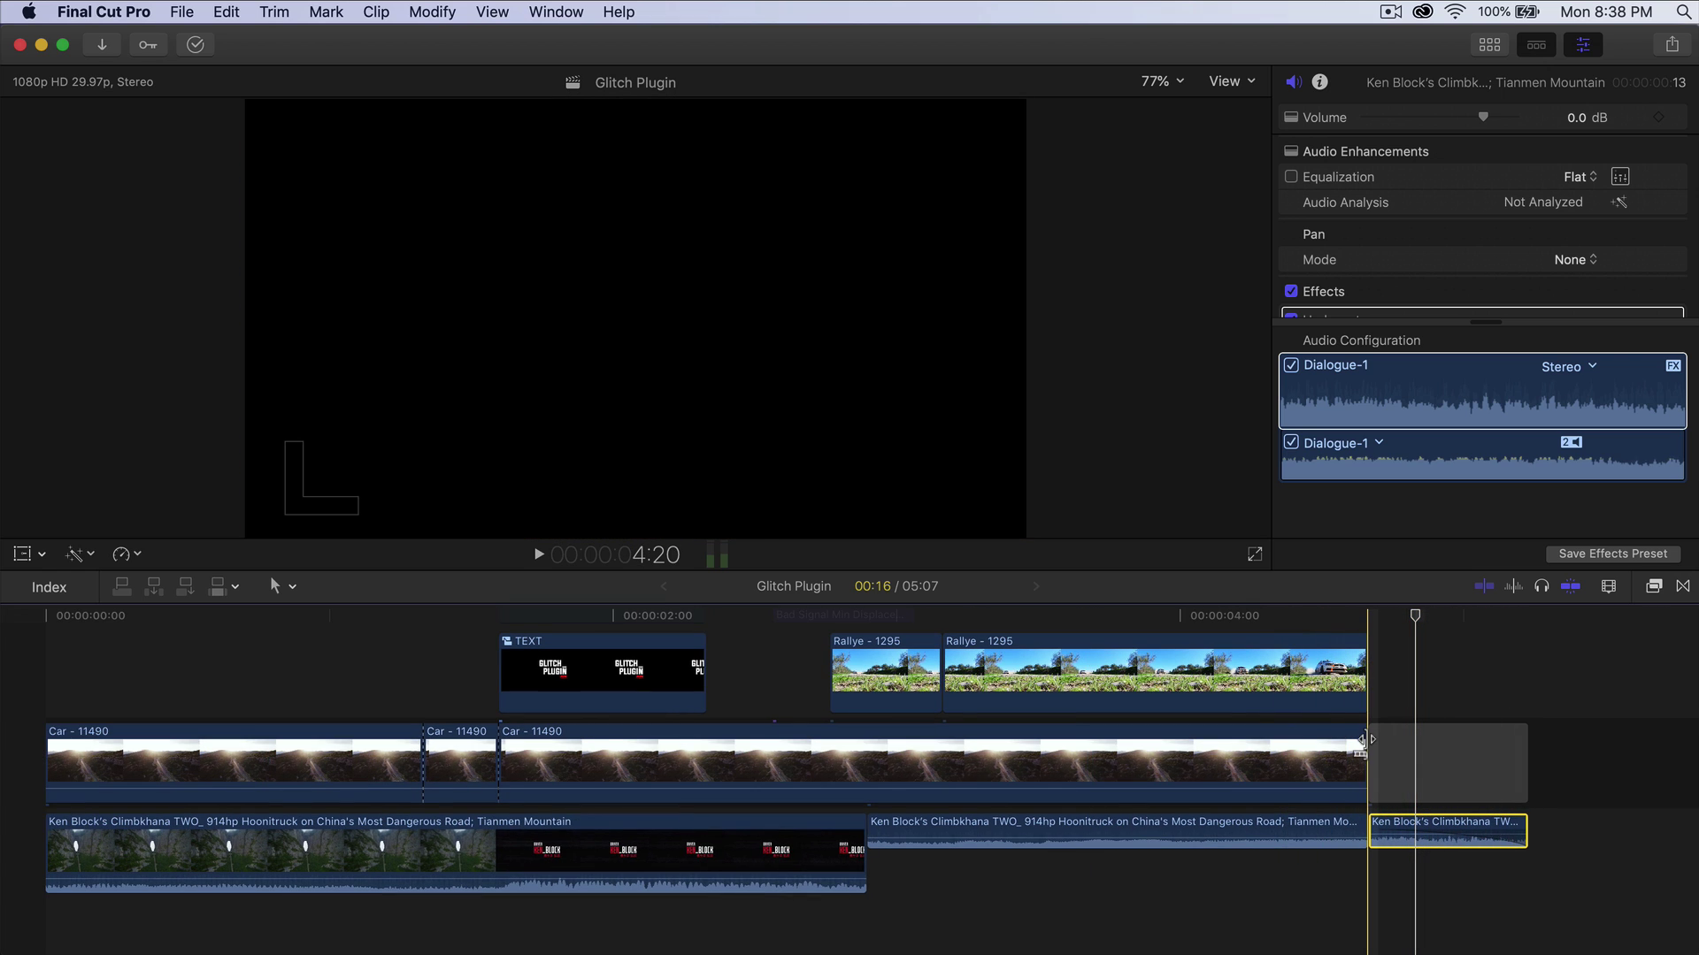